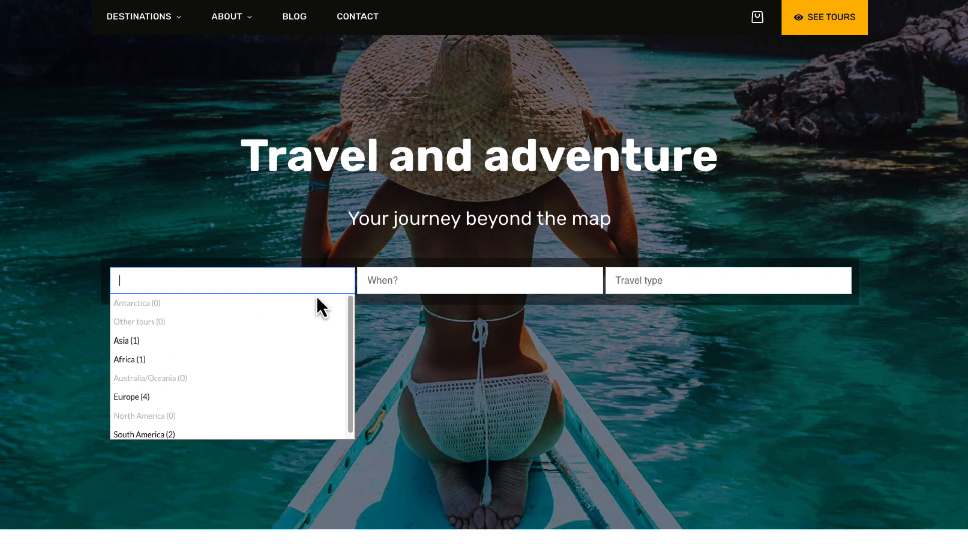
# Look through the When and Travel type filter options and the tour cards on the home page
pyautogui.click(434, 281)
pyautogui.click(655, 285)
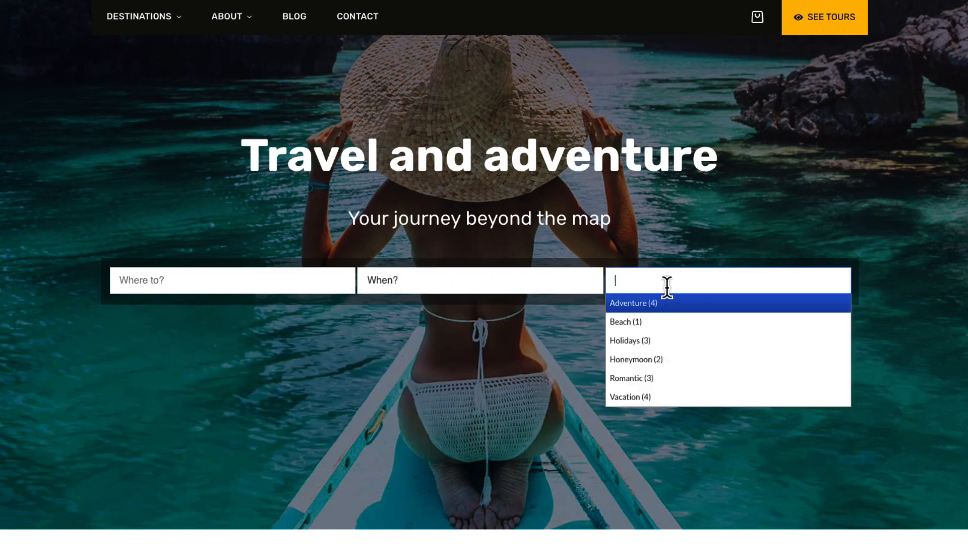
pyautogui.click(830, 241)
pyautogui.scroll(-9, 829, 240)
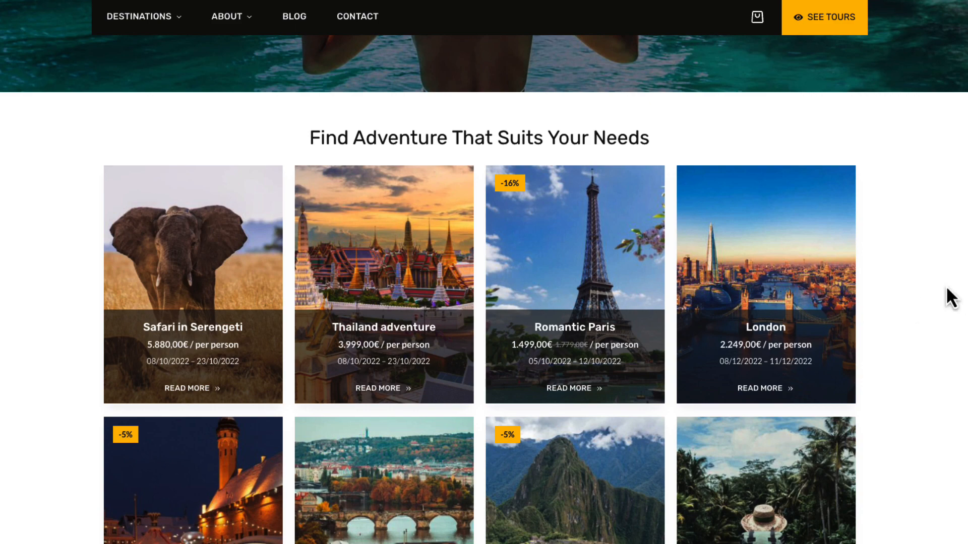
pyautogui.scroll(9, 944, 296)
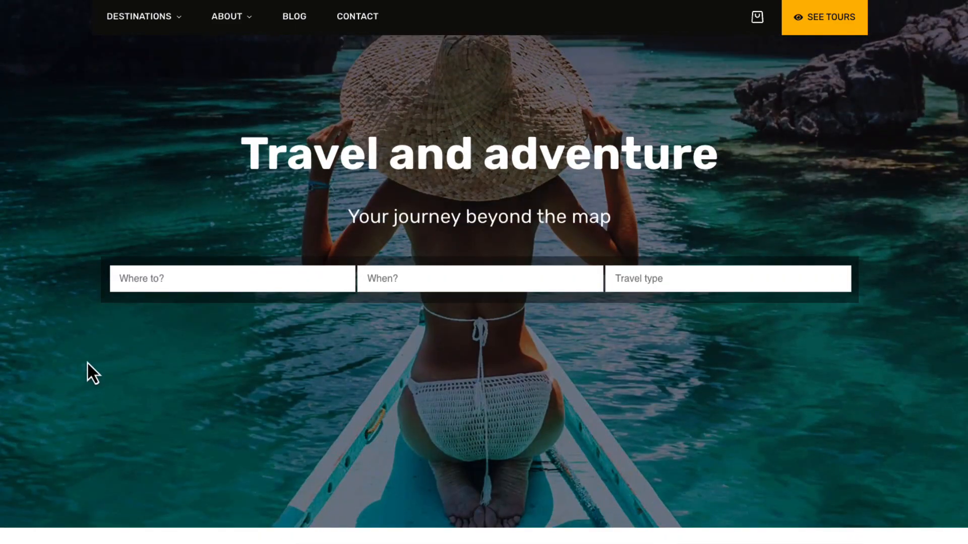
# Filter the tours by destination Europe and month December, and open the Xmas fun in Tallinn tour
pyautogui.click(174, 280)
pyautogui.click(149, 396)
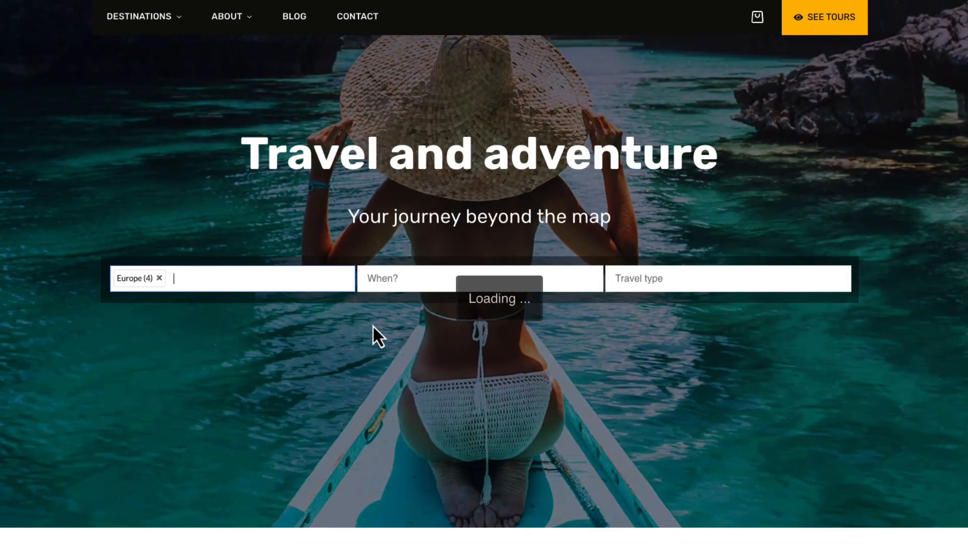
pyautogui.click(397, 301)
pyautogui.click(389, 360)
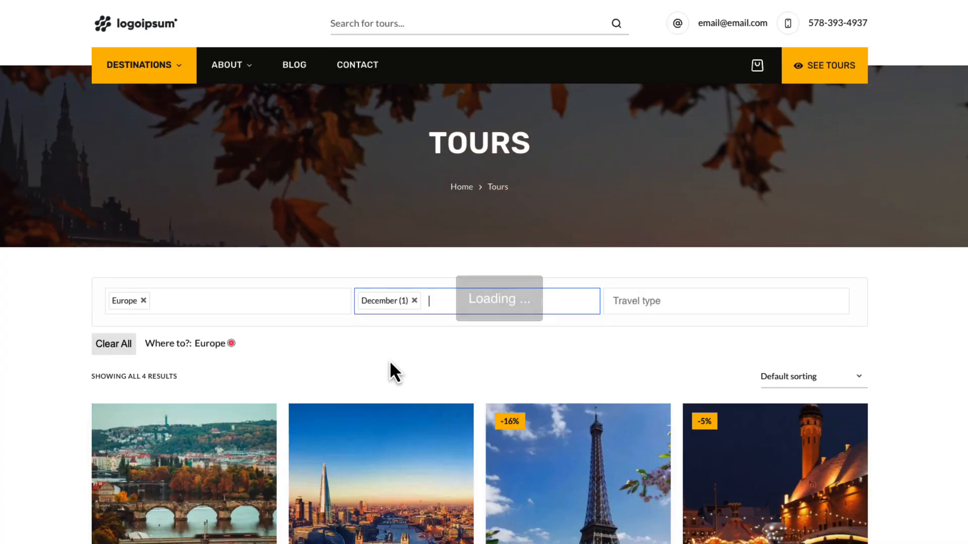
pyautogui.scroll(-3, 413, 376)
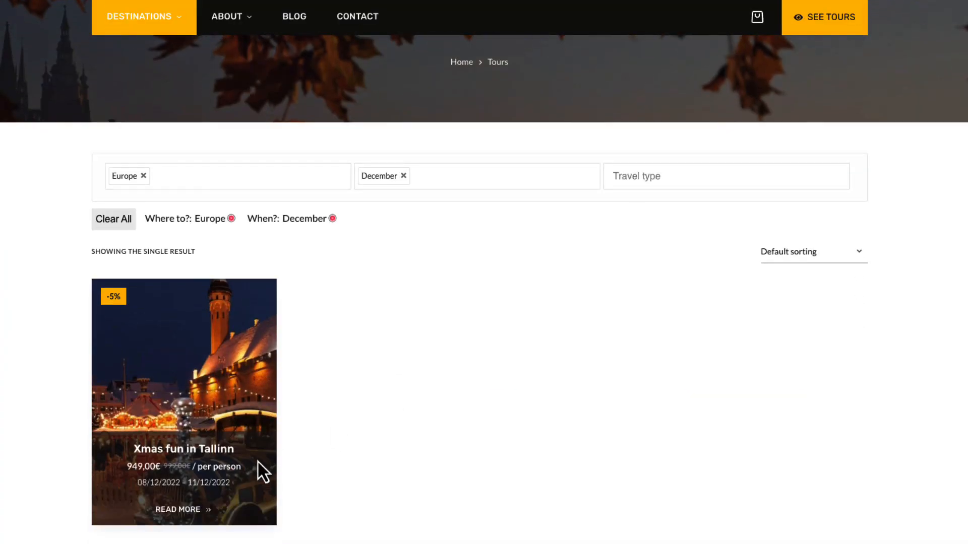
pyautogui.click(192, 460)
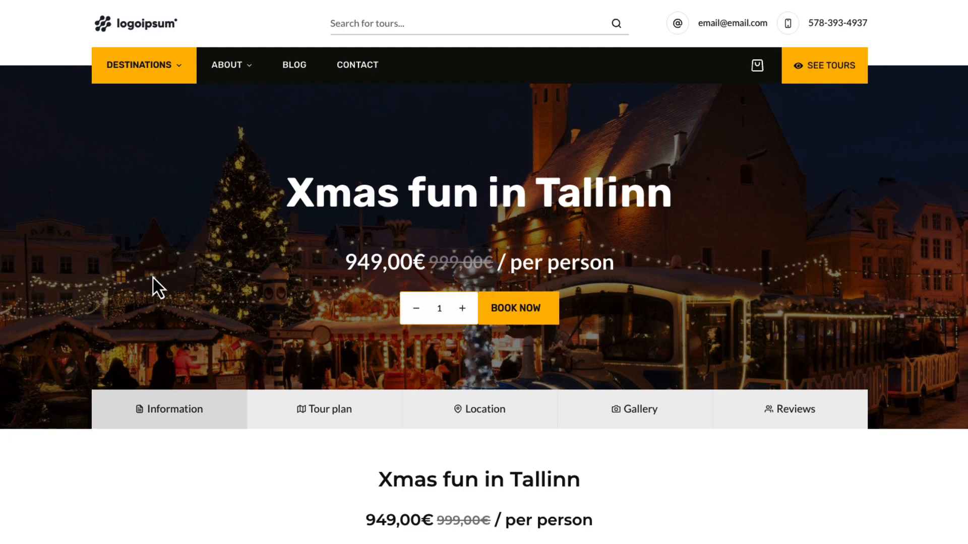
# Look through the Tallinn tour's Tour plan, Location, Gallery and Reviews sections
pyautogui.scroll(-2, 151, 272)
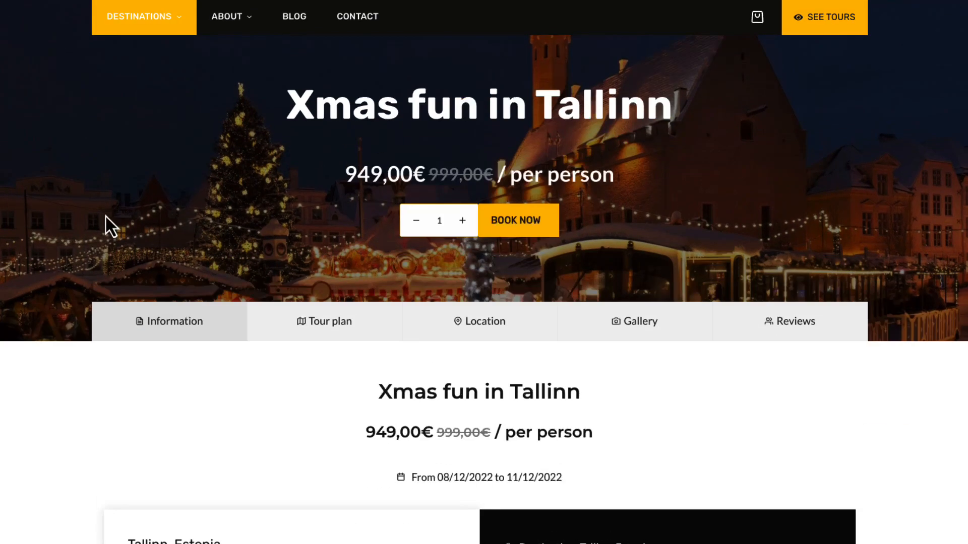
pyautogui.click(325, 328)
pyautogui.click(505, 329)
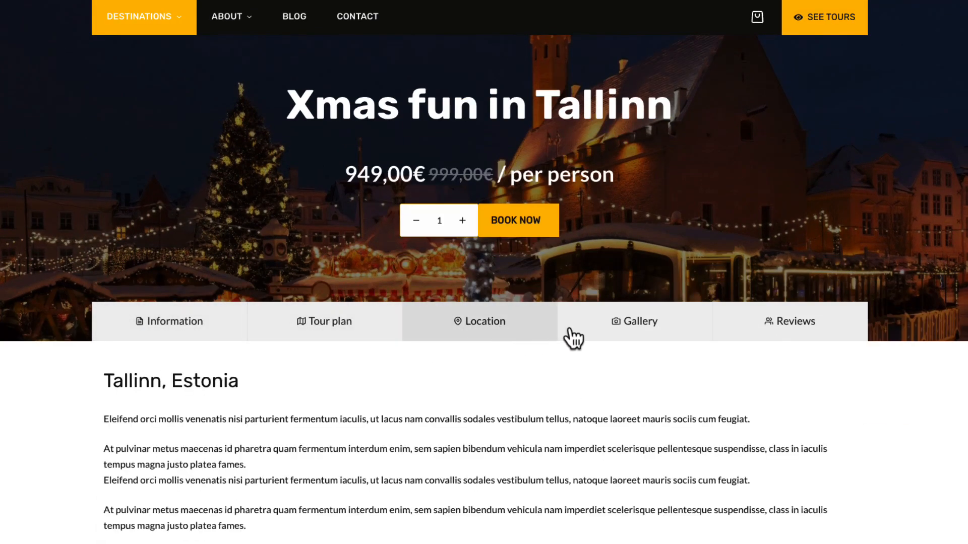
pyautogui.click(648, 333)
pyautogui.scroll(-2, 728, 342)
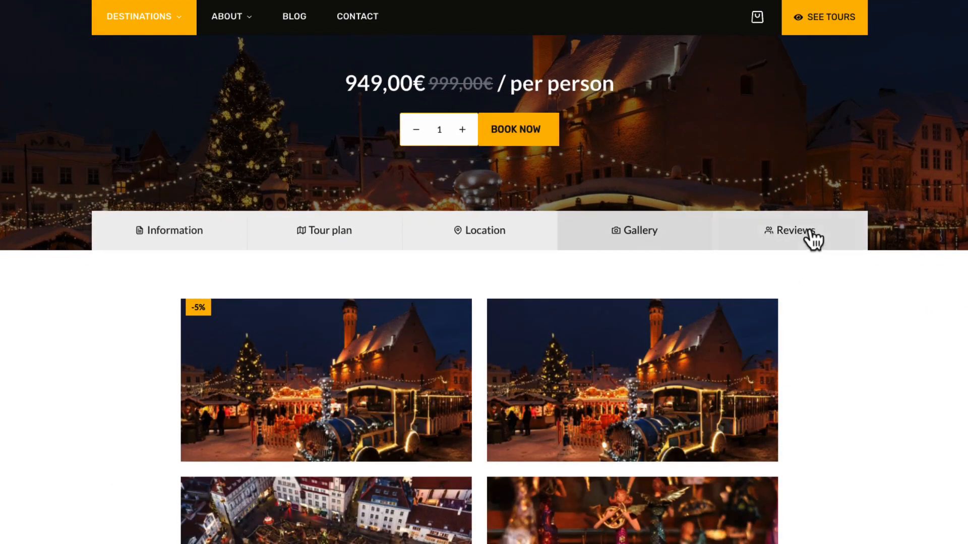
pyautogui.click(813, 238)
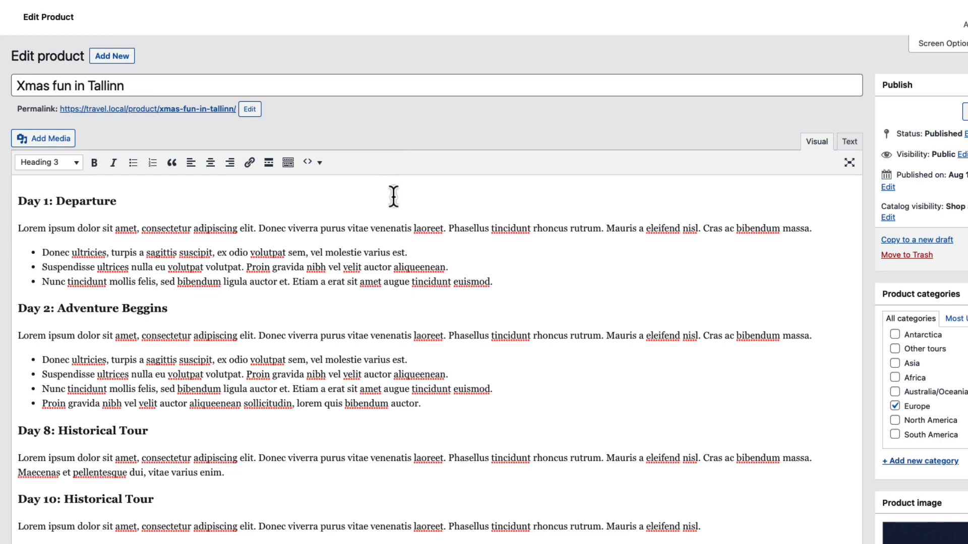
# Examine the Xmas fun in Tallinn product's description, short description and product data in the product editor
pyautogui.scroll(-5, 393, 194)
pyautogui.scroll(-12, 281, 279)
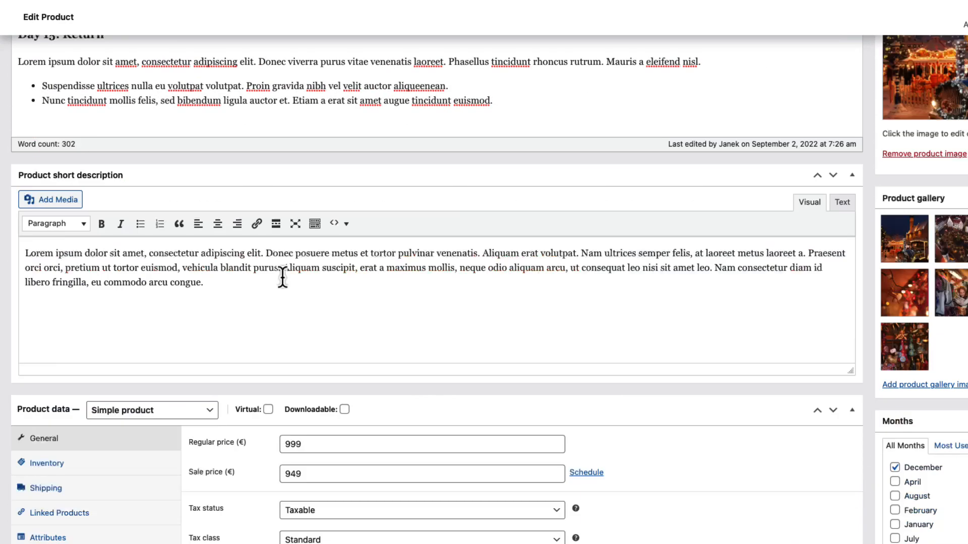
pyautogui.scroll(-2, 283, 277)
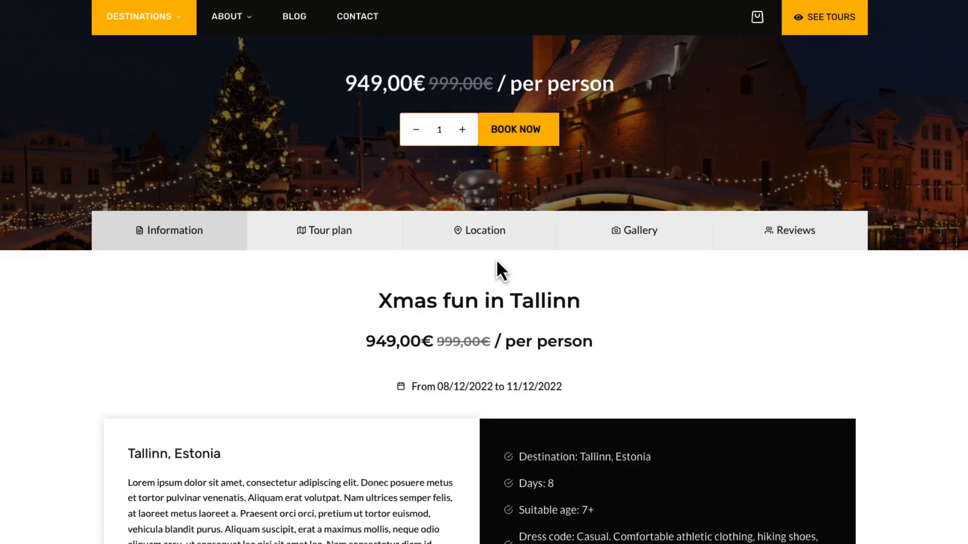
# Review the Tallinn tour page's travel dates, tour details, price inclusions and related tours
pyautogui.moveTo(564, 387); pyautogui.dragTo(405, 390)
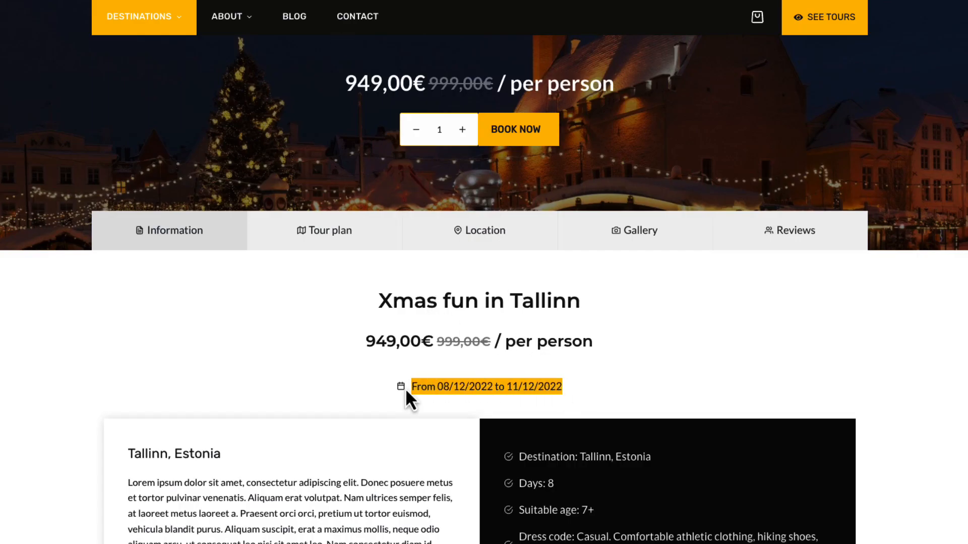
pyautogui.scroll(-4, 343, 388)
pyautogui.click(637, 344)
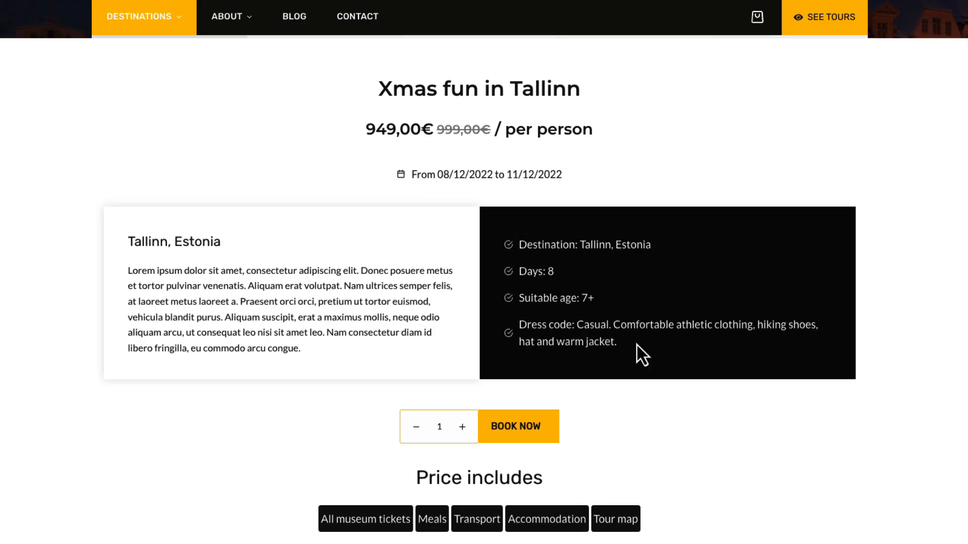
pyautogui.moveTo(637, 344); pyautogui.dragTo(527, 232)
pyautogui.scroll(-5, 476, 378)
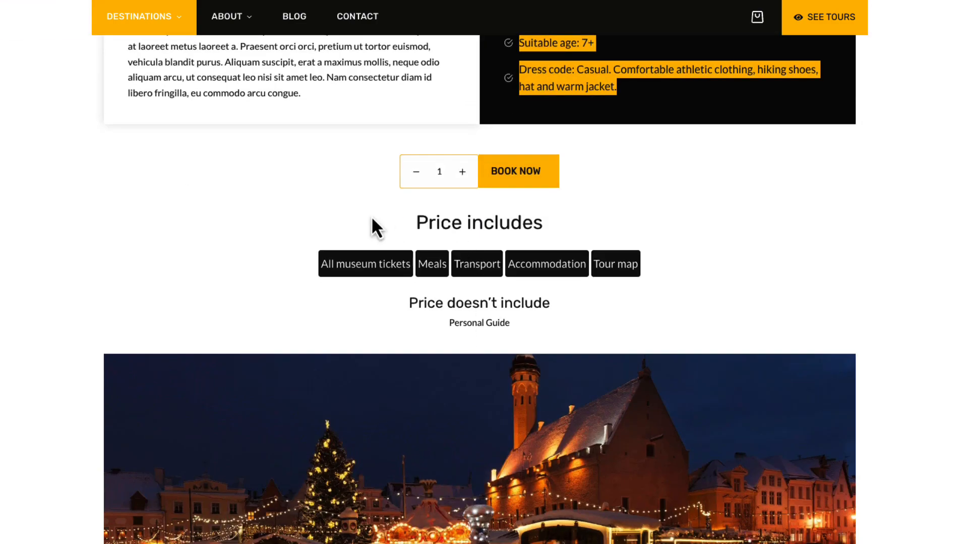
pyautogui.scroll(-10, 519, 268)
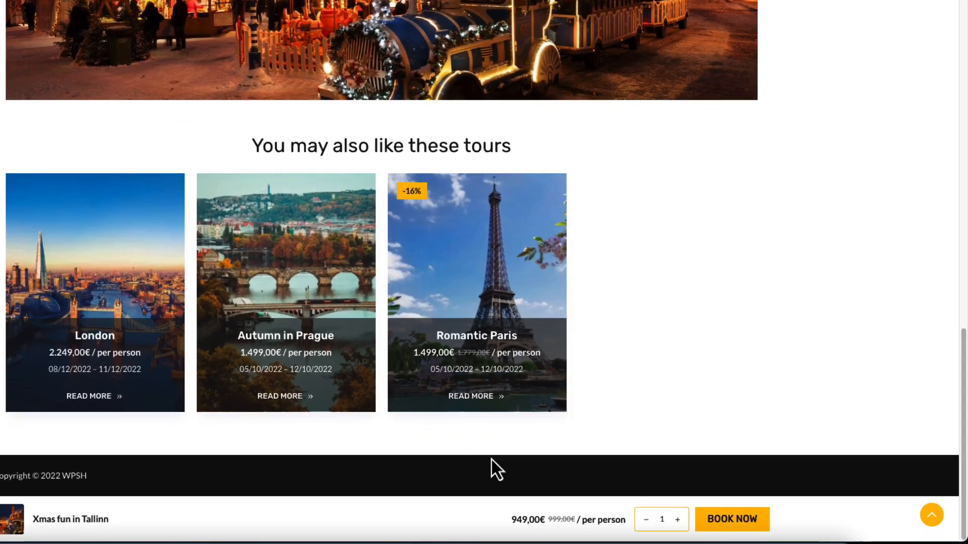
# Book the Xmas fun in Tallinn tour for one person twice and open the cart
pyautogui.click(732, 524)
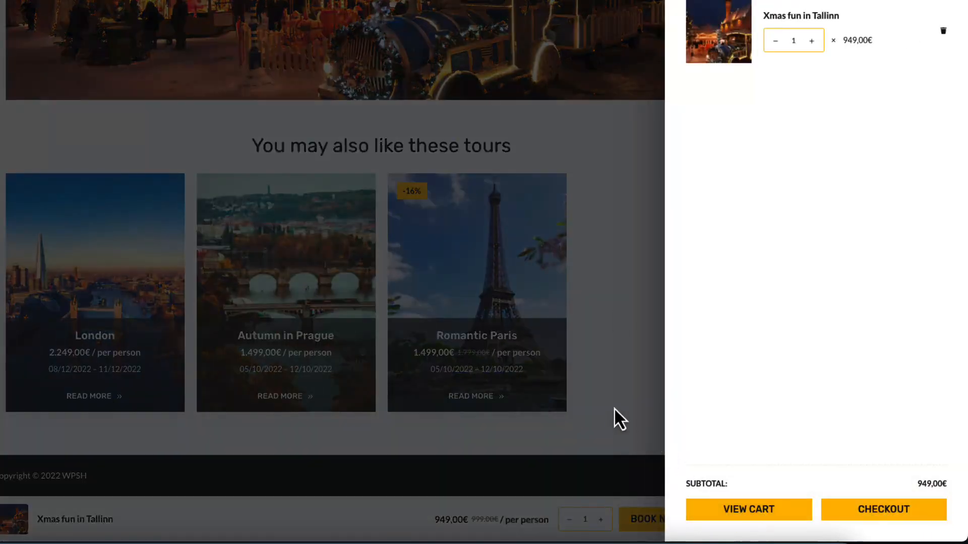
pyautogui.click(616, 305)
pyautogui.scroll(15, 633, 346)
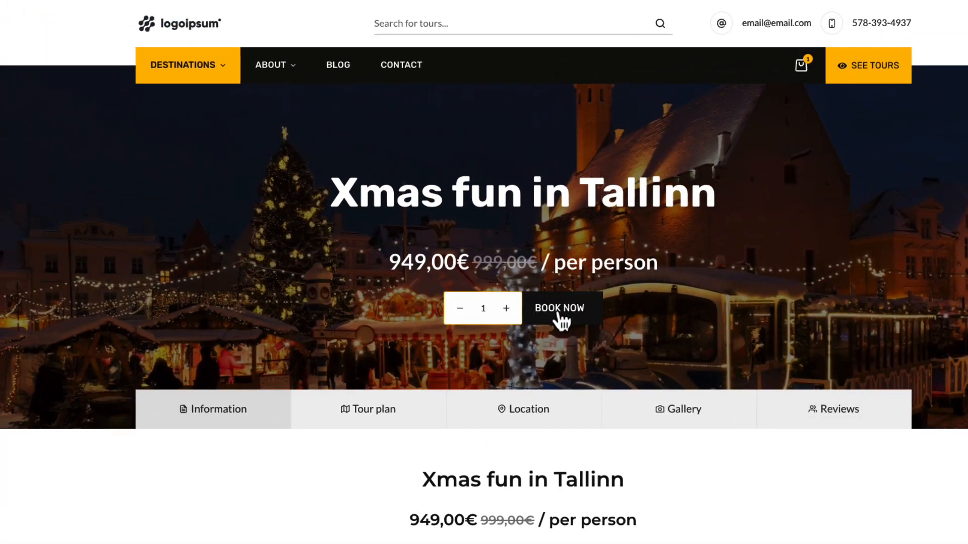
pyautogui.click(560, 309)
pyautogui.click(182, 507)
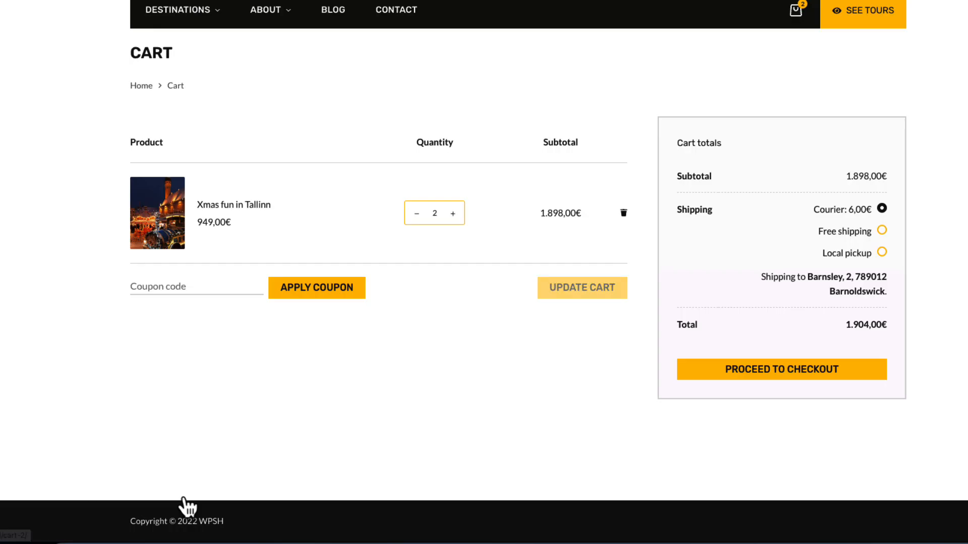
# Proceed from the cart to checkout and look over the billing form and order summary
pyautogui.click(793, 374)
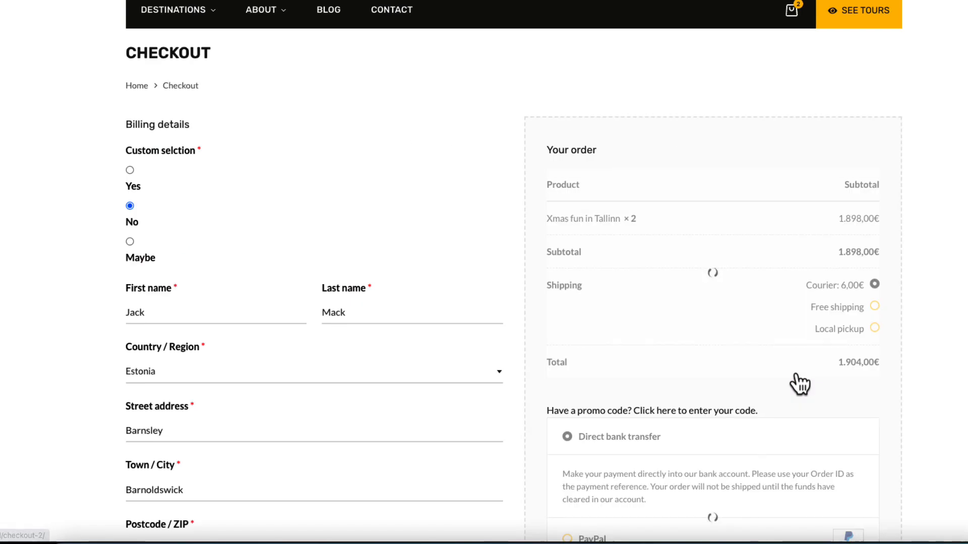
pyautogui.scroll(-7, 773, 369)
pyautogui.scroll(2, 479, 272)
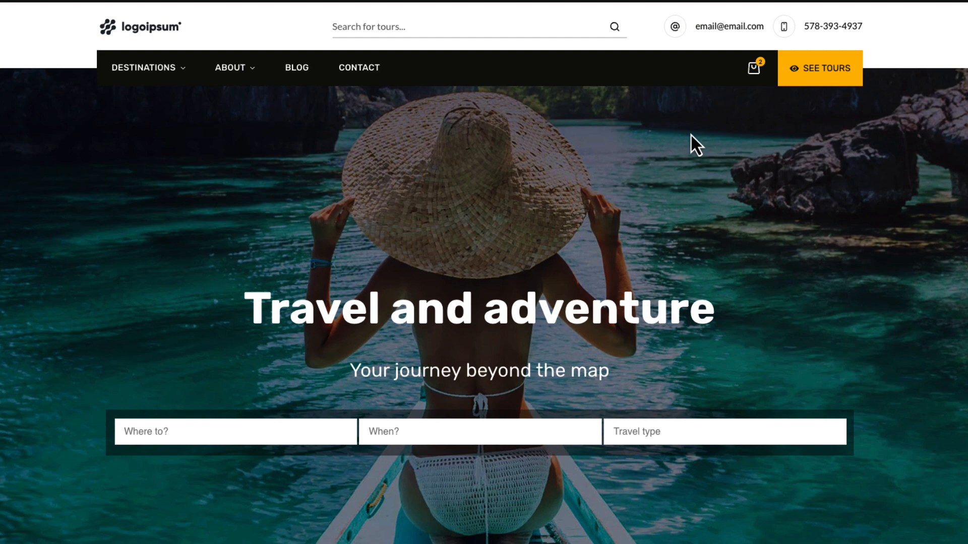
# Open the Safari in Serengeti tour from the home page's tour listing
pyautogui.scroll(-12, 354, 193)
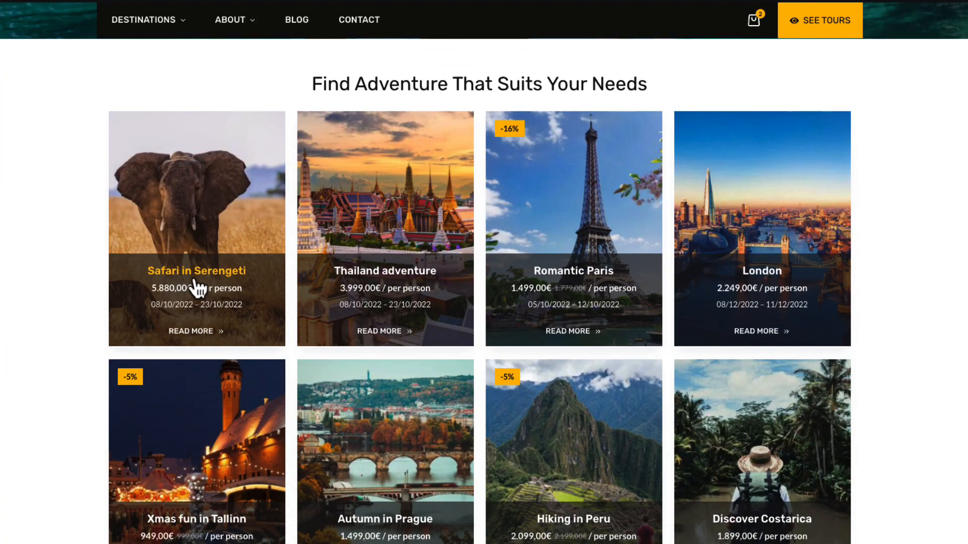
pyautogui.click(198, 288)
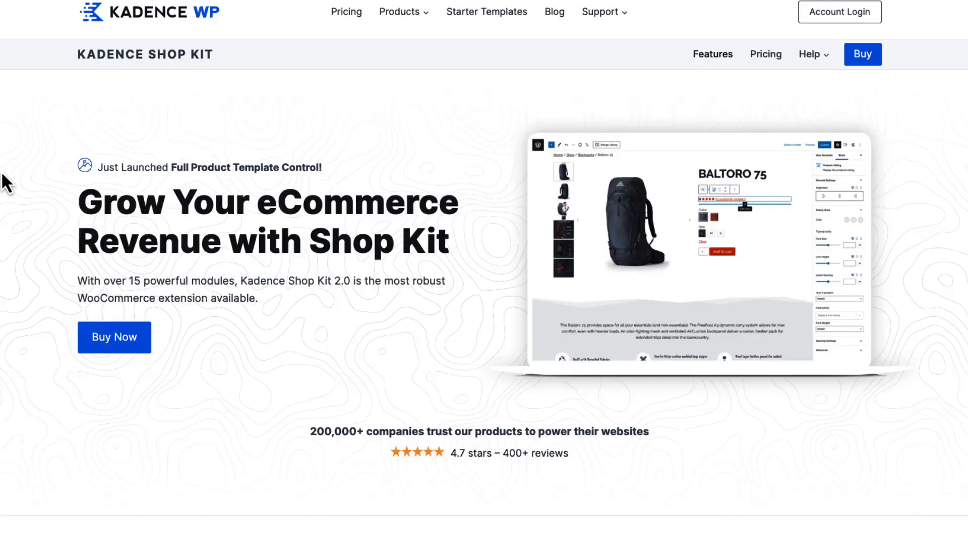
# Open the Kadence Shop Kit purchase page and compare the Kadence Shop Kit and Full Bundle plans
pyautogui.click(105, 337)
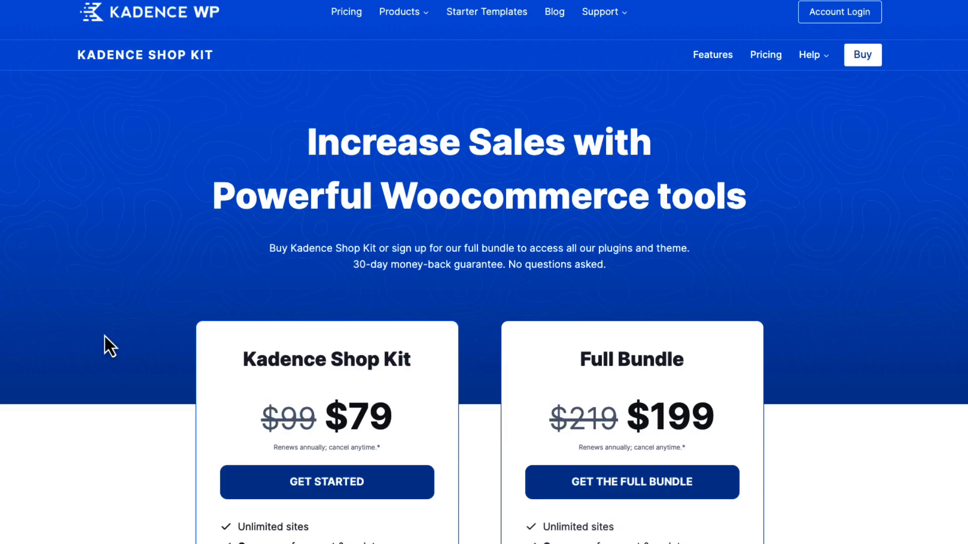
pyautogui.scroll(-3, 88, 325)
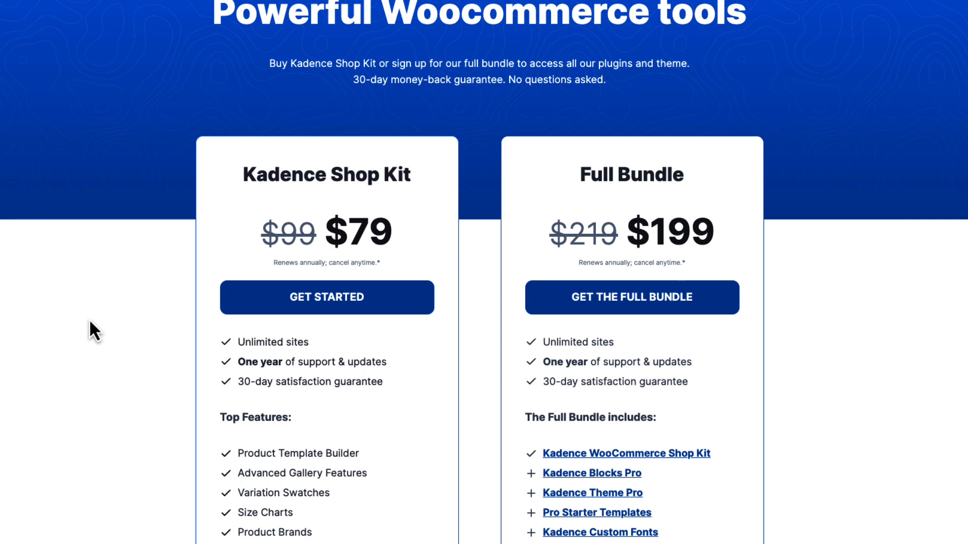
pyautogui.scroll(-2, 89, 322)
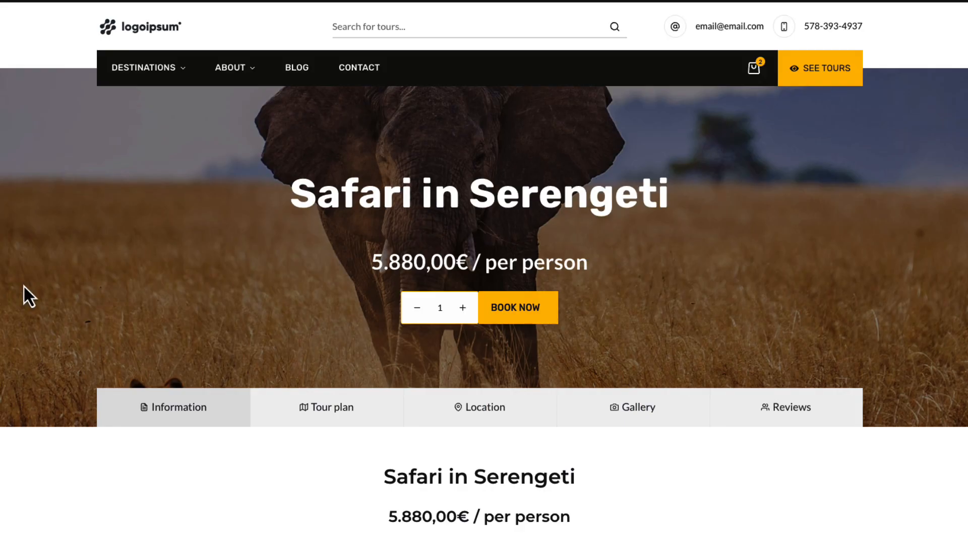
# Examine the Safari in Serengeti tour page and its description and short description in the product editor
pyautogui.scroll(-1, 45, 285)
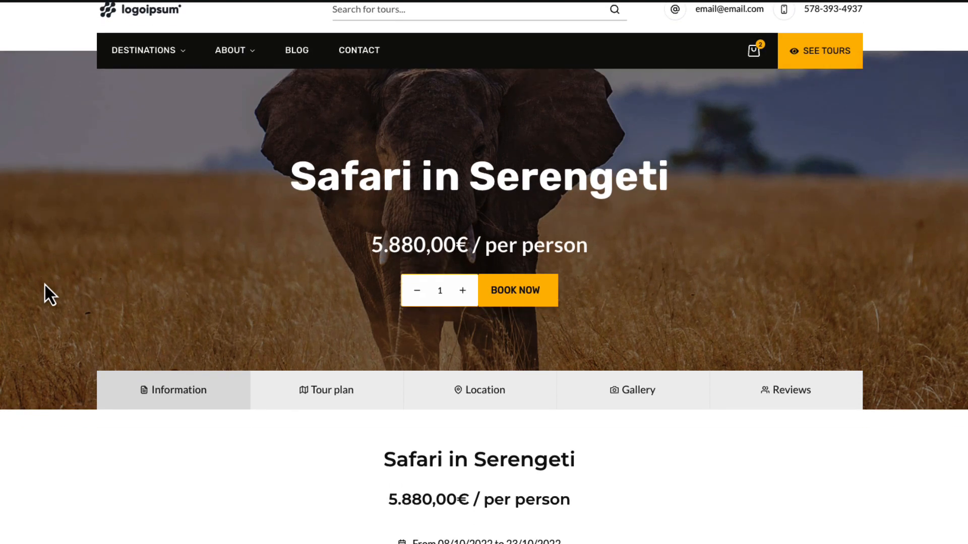
pyautogui.scroll(1, 45, 285)
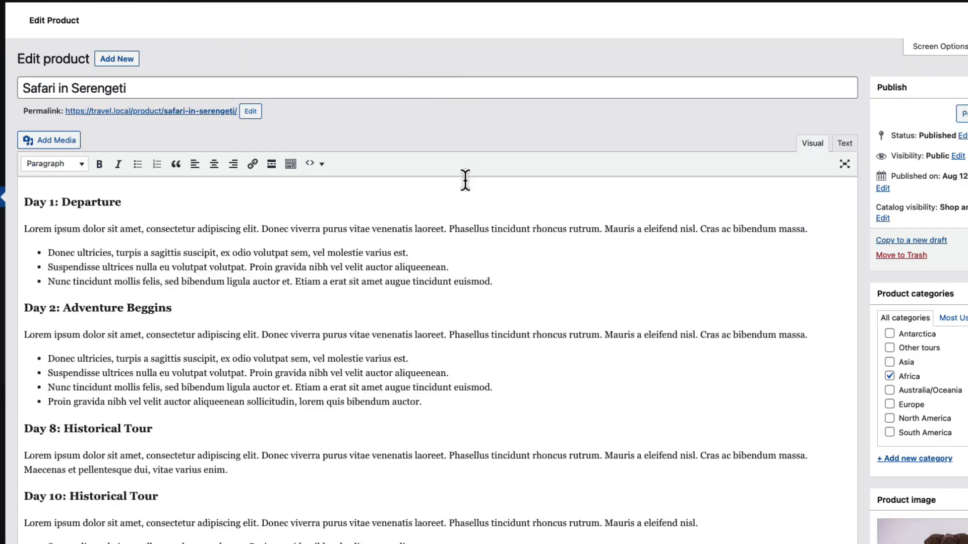
pyautogui.scroll(-12, 465, 181)
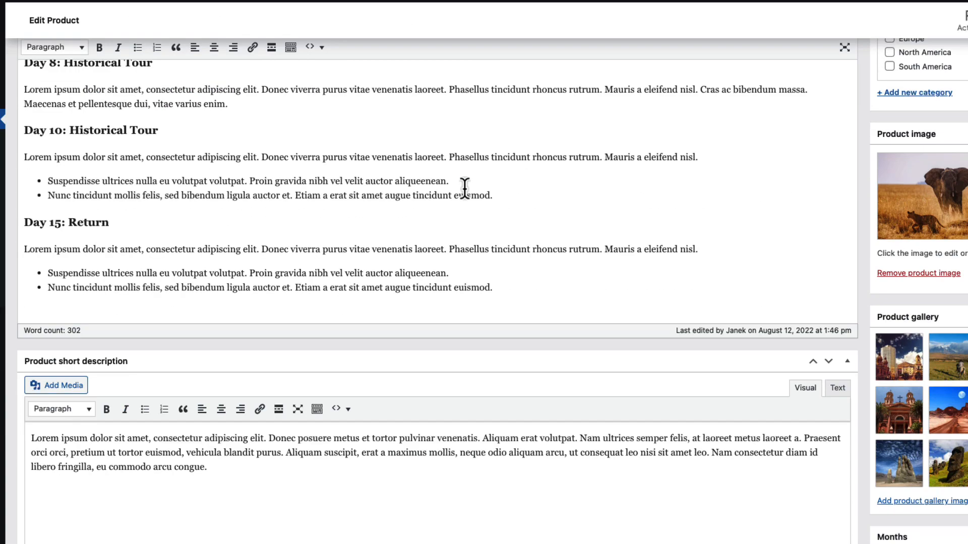
pyautogui.scroll(-5, 465, 192)
pyautogui.scroll(2, 462, 187)
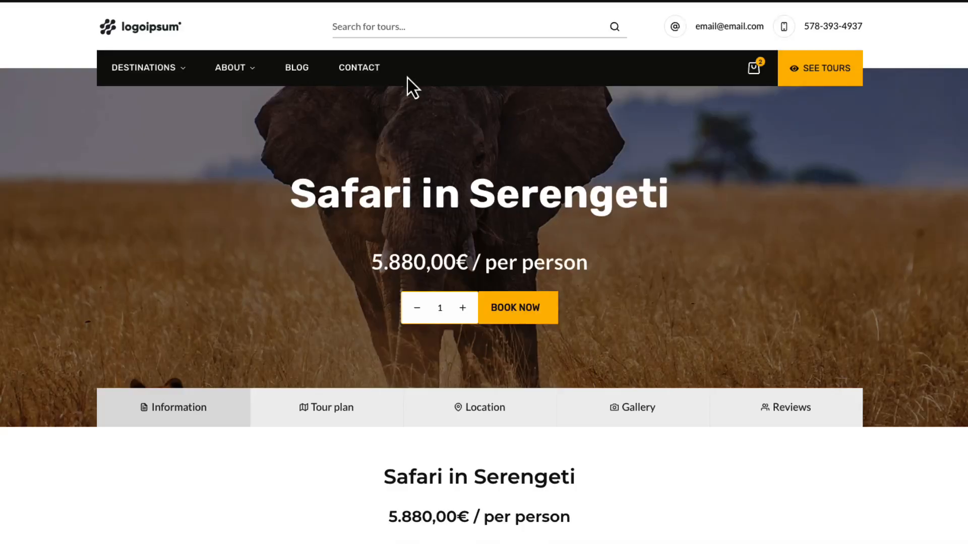
# Look over the Kadence Blocks pricing page with its Blocks Pro, Essential Bundle and Full Bundle plans
pyautogui.scroll(-6, 432, 288)
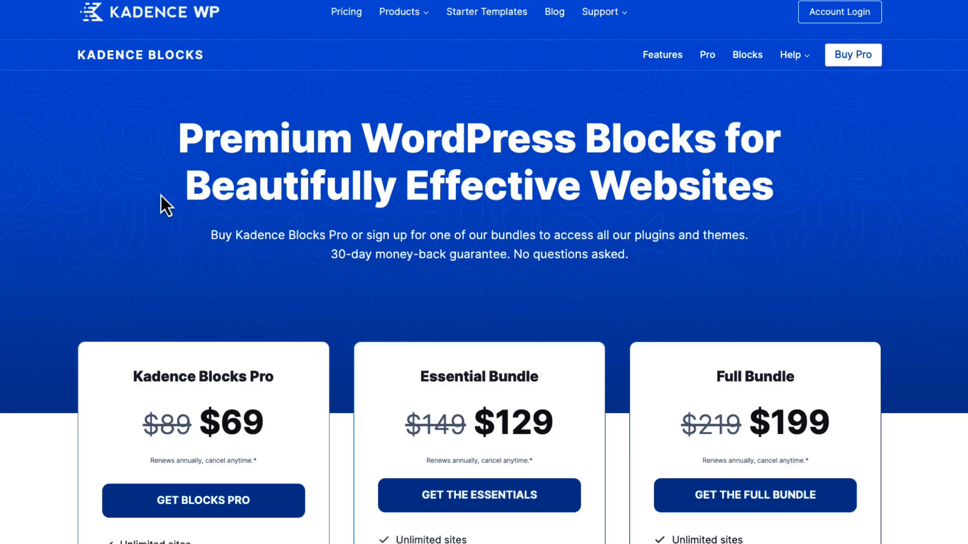
pyautogui.scroll(-4, 161, 195)
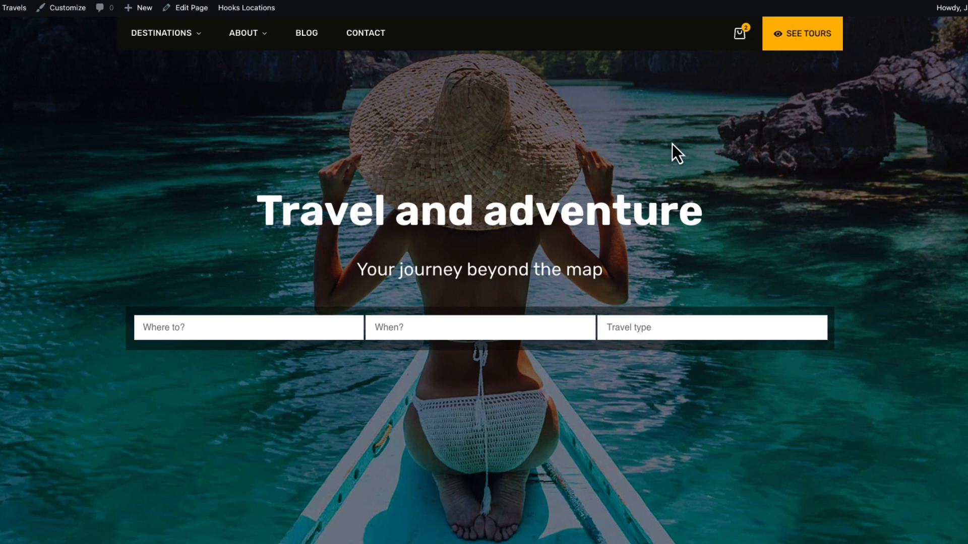
# View the available destinations in the home page's Where to? filter, leaving it empty
pyautogui.click(208, 325)
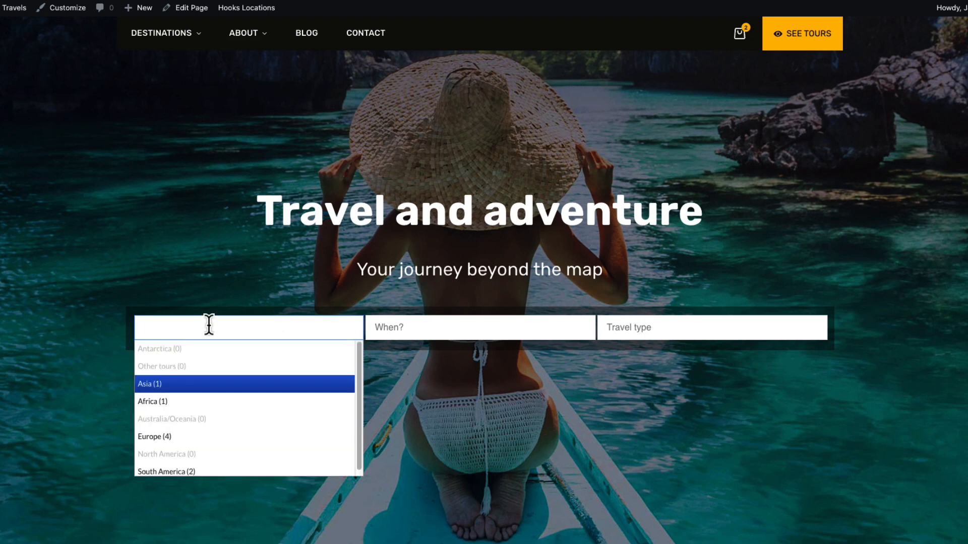
pyautogui.click(238, 284)
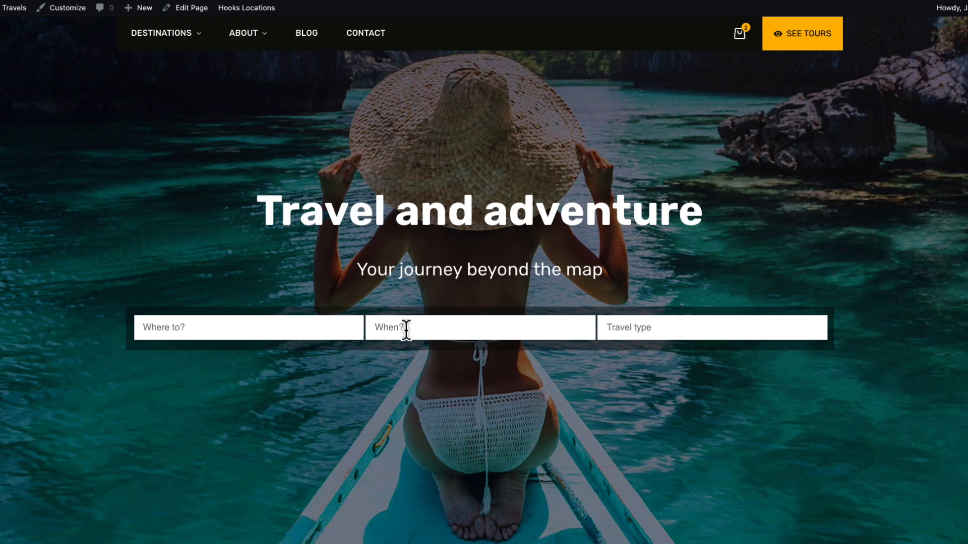
# View the available months in the home page's When? filter, leaving it empty
pyautogui.click(403, 331)
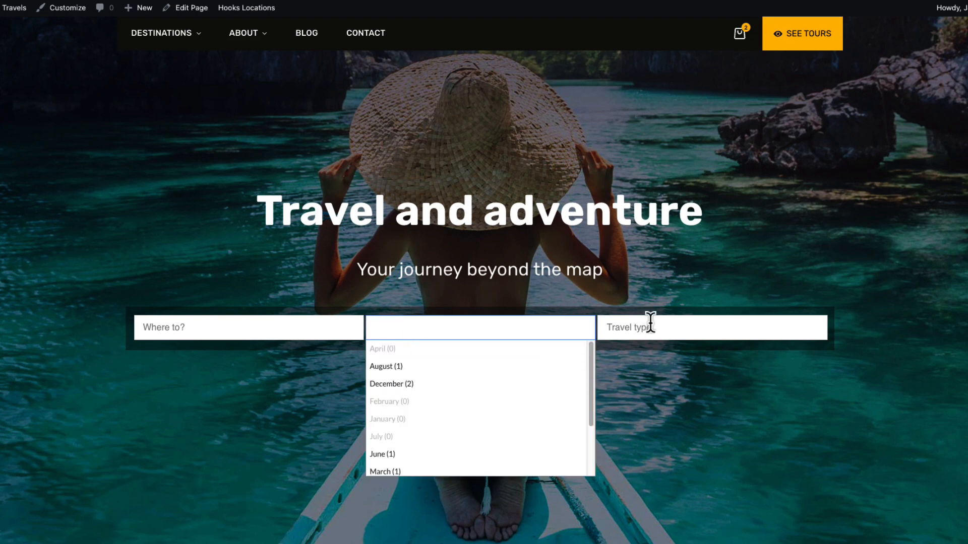
pyautogui.click(760, 281)
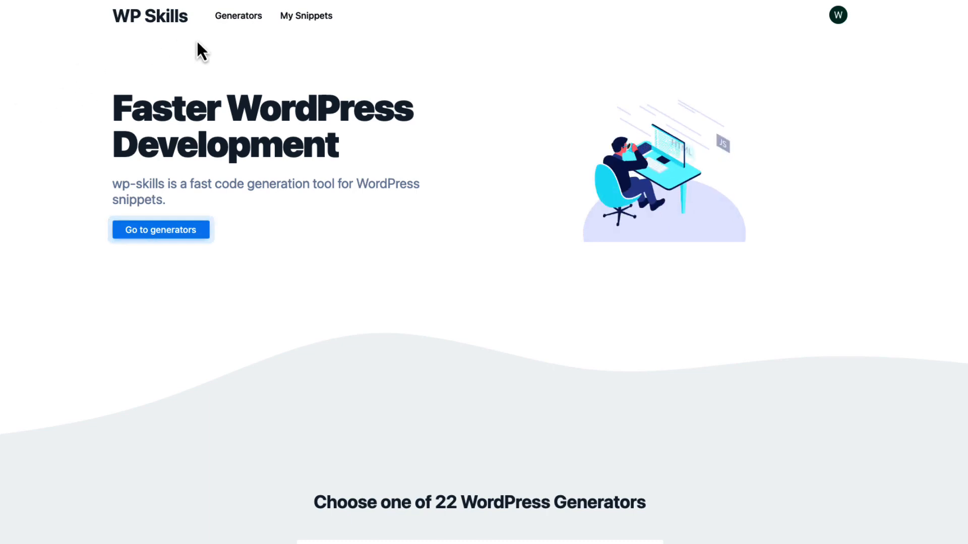
# Open the WordPress Taxonomy Generator from the list of generators on the WP Skills site
pyautogui.click(241, 17)
pyautogui.scroll(-3, 263, 125)
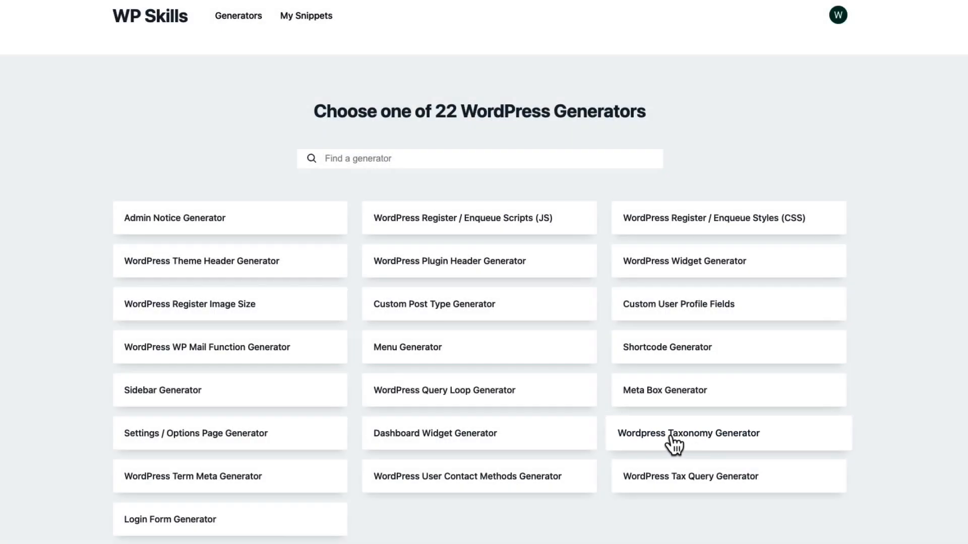
pyautogui.click(673, 442)
# Set the taxonomy's singular name to Month and its taxonomy key to month
pyautogui.click(144, 195)
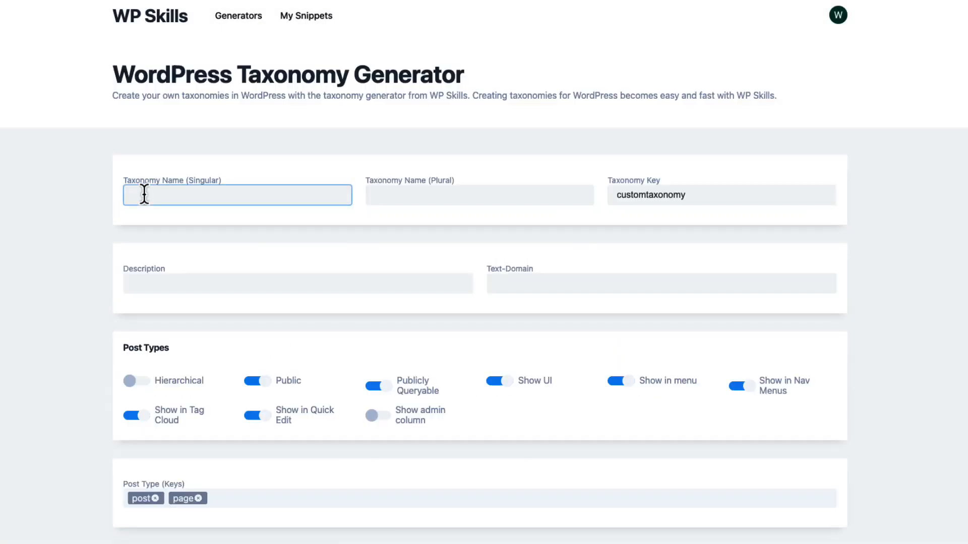
pyautogui.write('Month')
pyautogui.moveTo(687, 195); pyautogui.dragTo(604, 195)
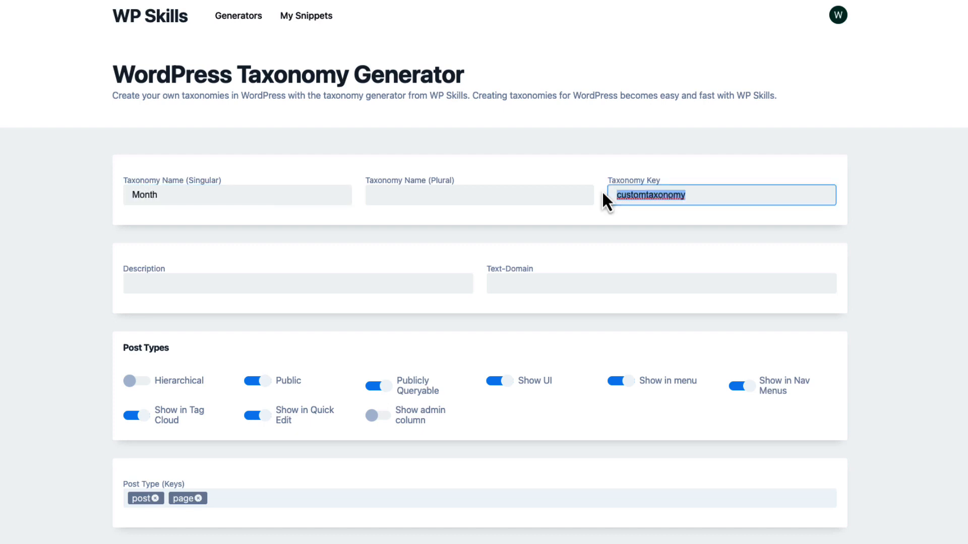
pyautogui.write('month')
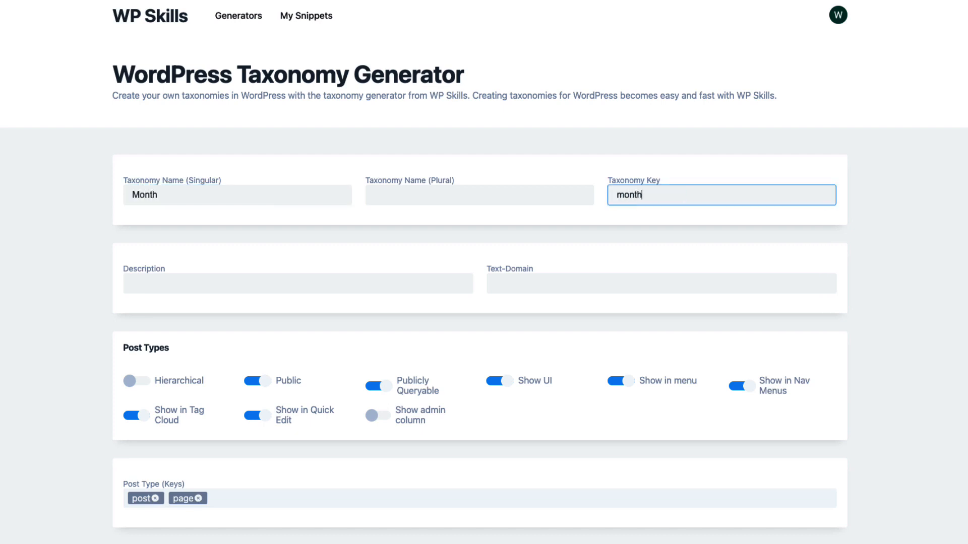
# Enable the Hierarchical and Show admin column options for the Month taxonomy
pyautogui.click(133, 384)
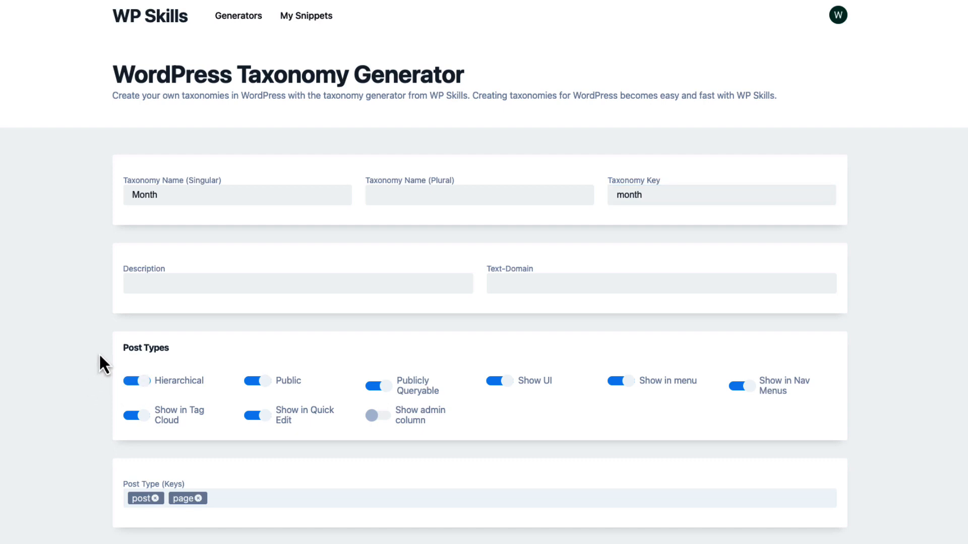
pyautogui.scroll(-3, 418, 376)
pyautogui.click(379, 326)
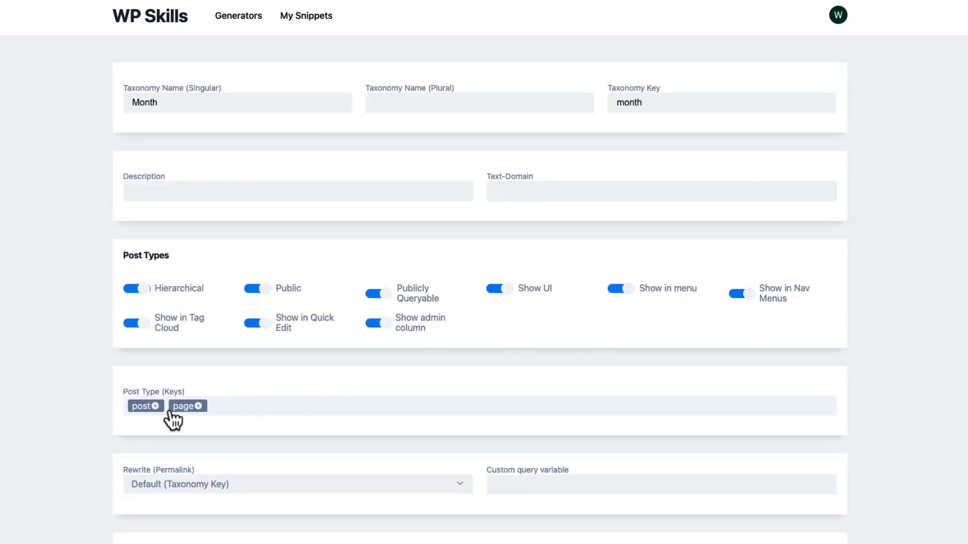
# Replace the post and page keys in the taxonomy's post types with product
pyautogui.click(155, 407)
pyautogui.click(157, 406)
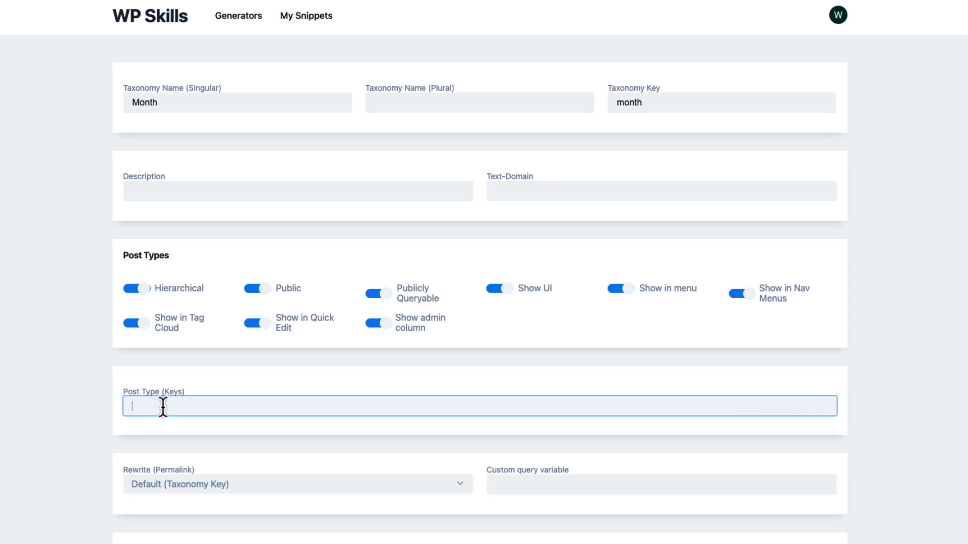
pyautogui.write('product')
pyautogui.press('Return')
# Save the taxonomy snippet with the title "Months taxonomy for Woo" and dismiss the confirmation
pyautogui.scroll(-6, 117, 346)
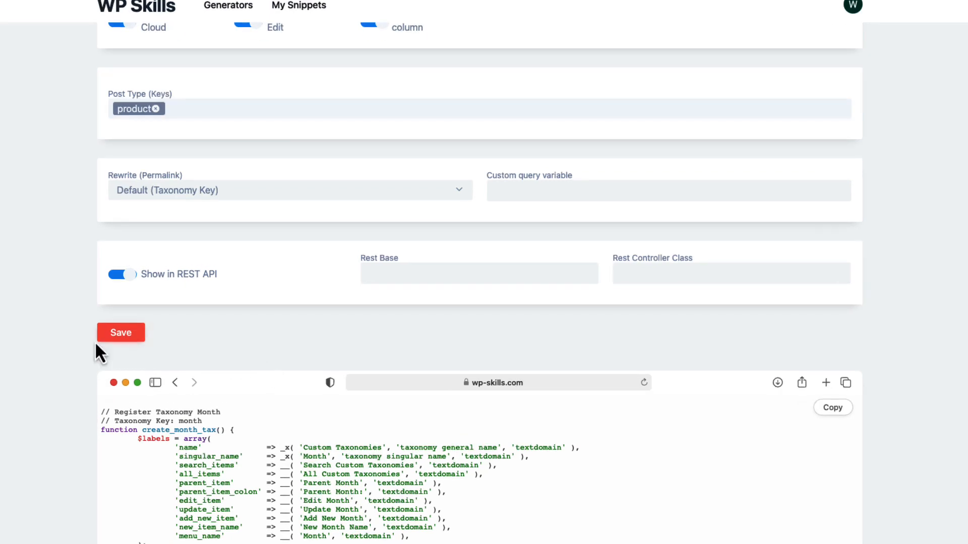
pyautogui.click(134, 335)
pyautogui.click(120, 338)
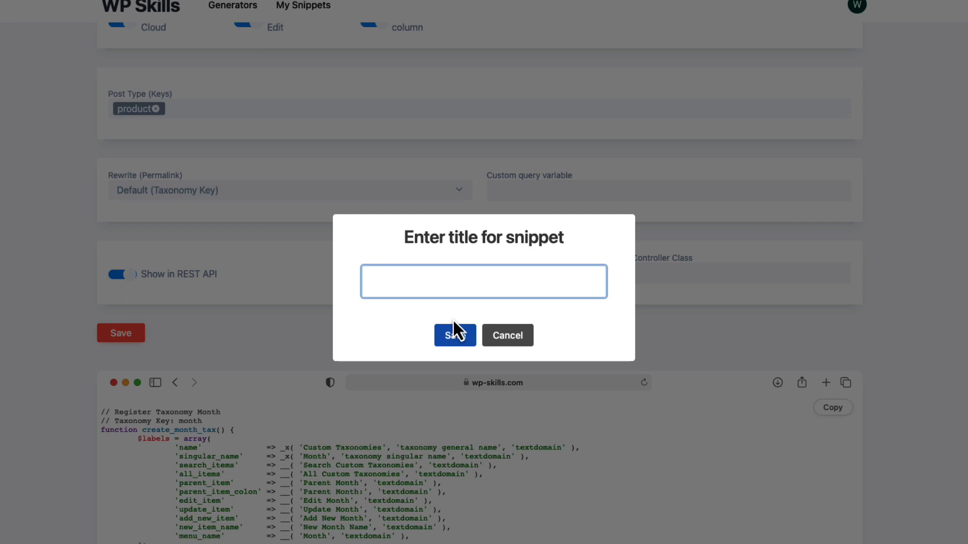
pyautogui.write('Months taxonomy for Woo')
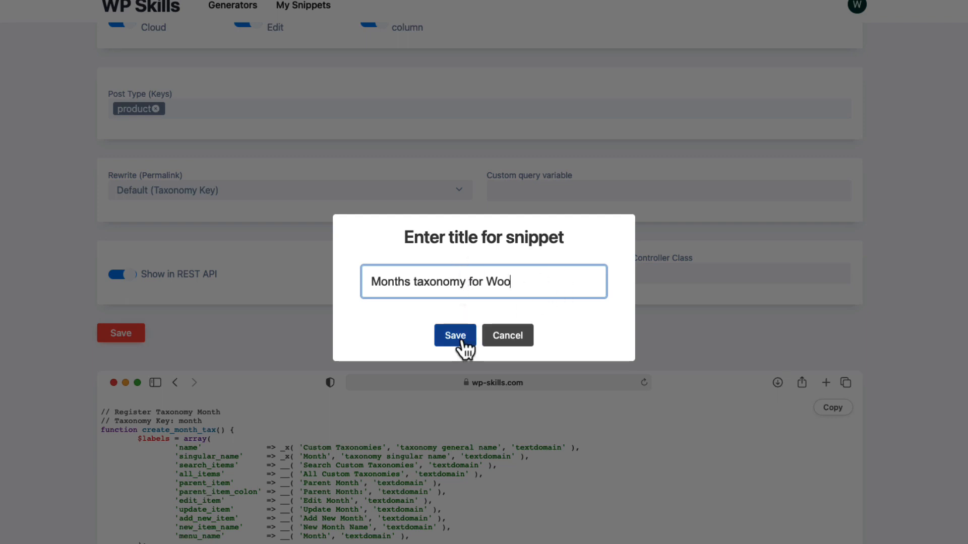
pyautogui.click(459, 340)
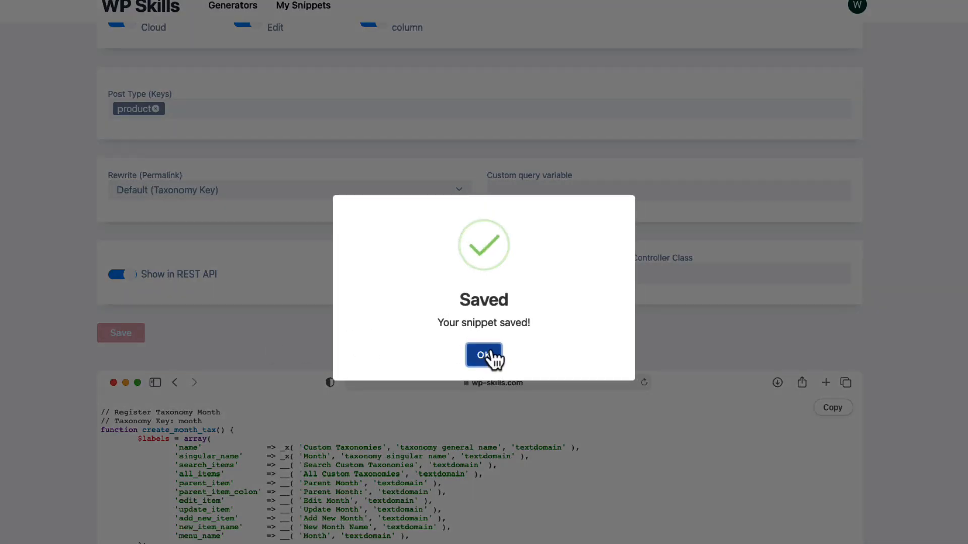
pyautogui.click(485, 340)
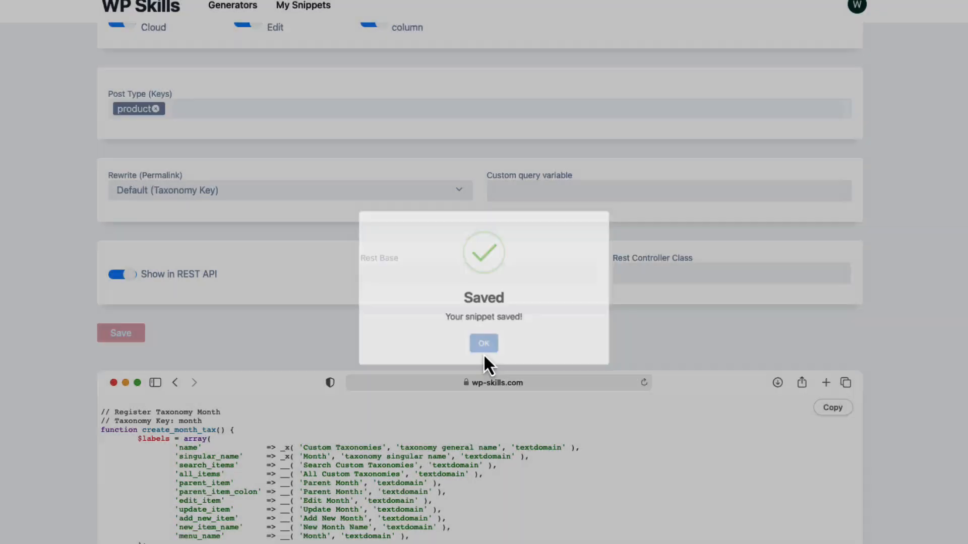
# Copy the complete generated PHP code that registers the Month taxonomy
pyautogui.scroll(-4, 195, 345)
pyautogui.moveTo(101, 217); pyautogui.dragTo(361, 540)
pyautogui.click(833, 220)
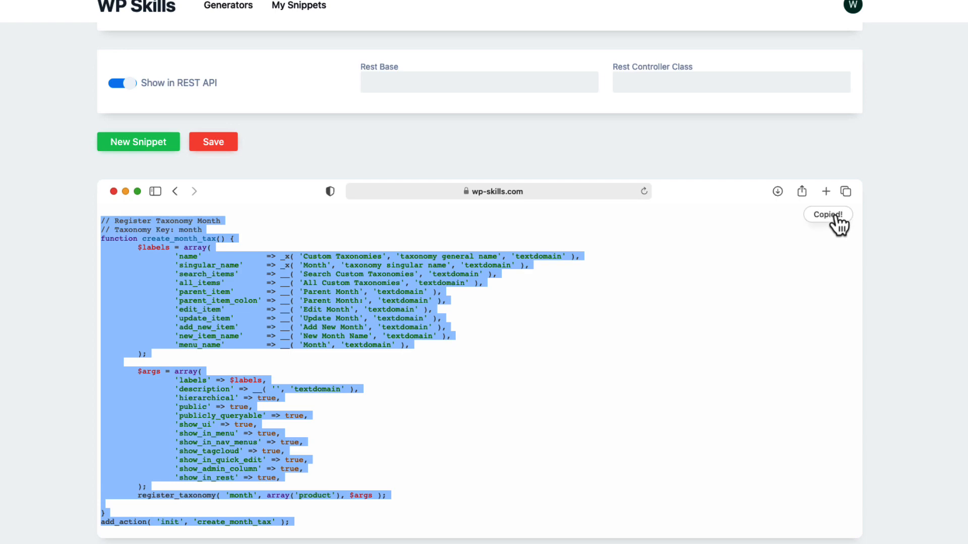
# Open Months taxonomy for Woo from the saved snippets and review its taxonomy settings
pyautogui.scroll(15, 927, 250)
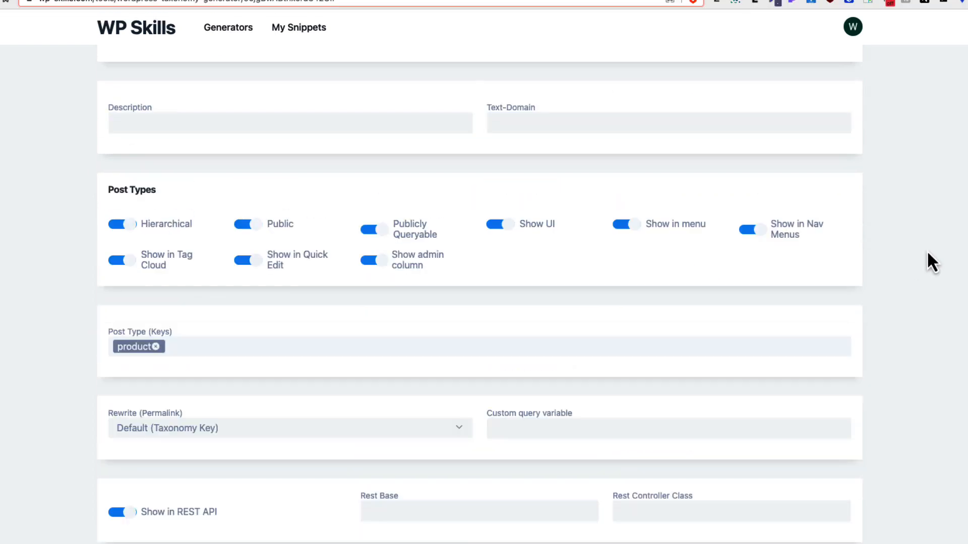
pyautogui.click(853, 28)
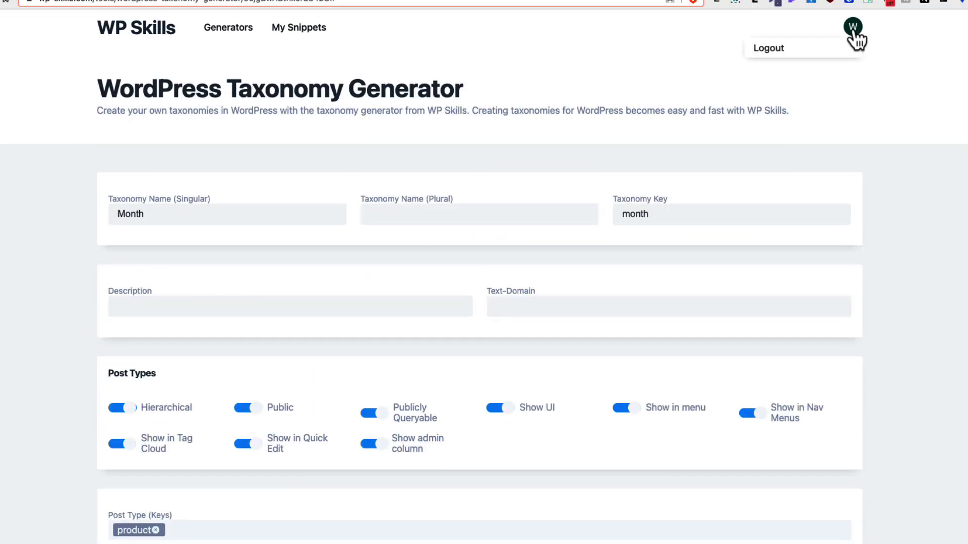
pyautogui.click(304, 37)
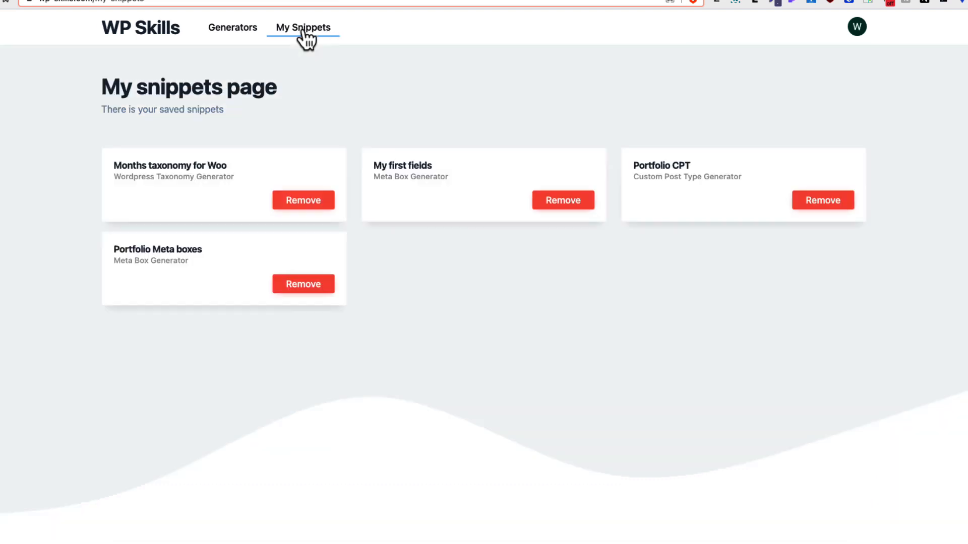
pyautogui.click(163, 172)
pyautogui.scroll(-5, 36, 273)
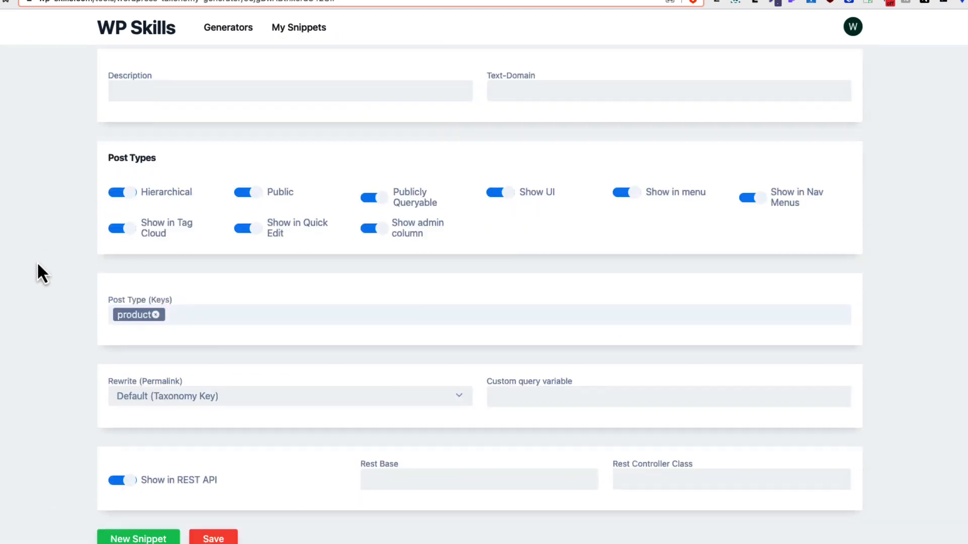
pyautogui.scroll(-3, 37, 273)
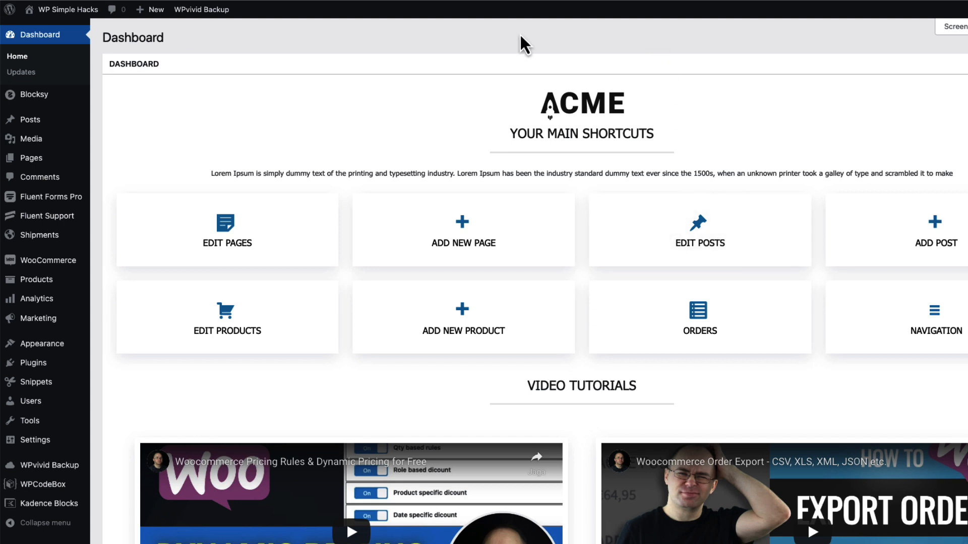
# Switch to the WordPress admin and search the plugins available to add for "code"
pyautogui.moveTo(71, 363)
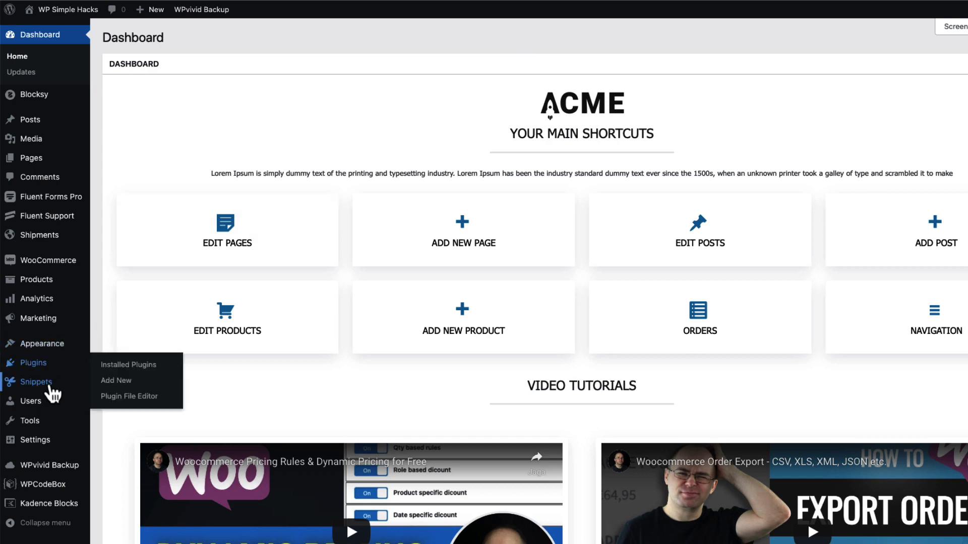
pyautogui.click(117, 382)
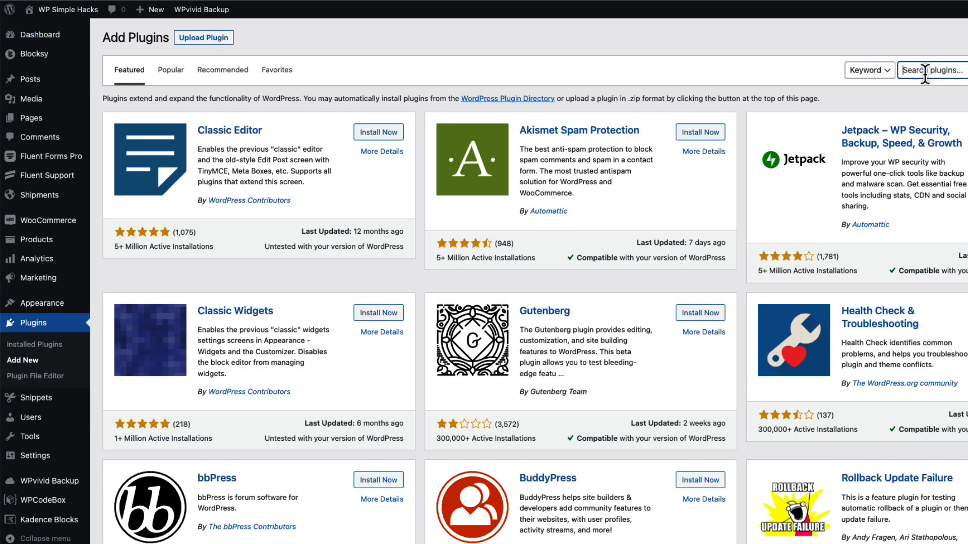
pyautogui.click(924, 70)
pyautogui.write('code')
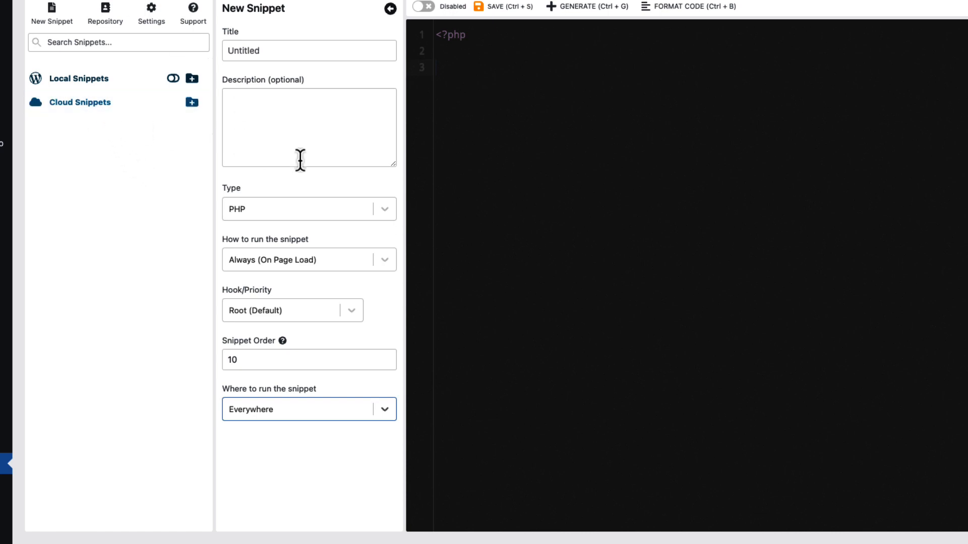
# In the new WPCodeBox snippet, keep the PHP type, set where to run it to Custom, and open the condition builder
pyautogui.click(280, 209)
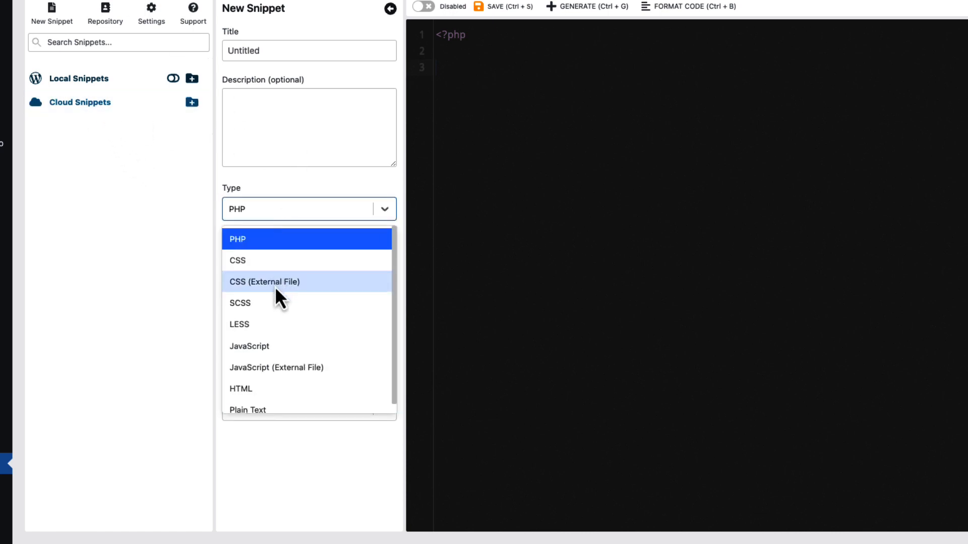
pyautogui.click(293, 500)
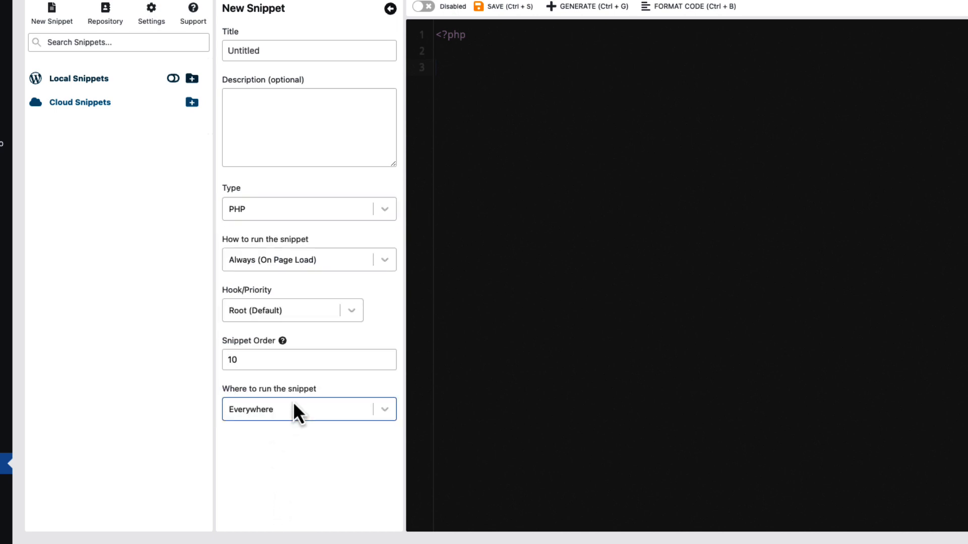
pyautogui.click(282, 403)
pyautogui.click(251, 510)
pyautogui.click(295, 450)
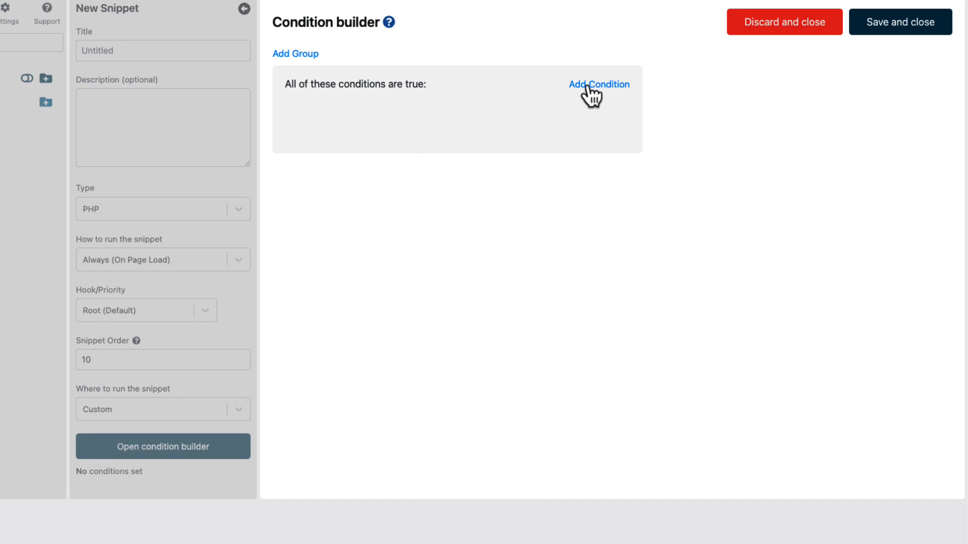
# Add a Taxonomy Is condition for Product categories with the Accessories category and save the conditions
pyautogui.click(595, 86)
pyautogui.click(414, 116)
pyautogui.scroll(-2, 395, 252)
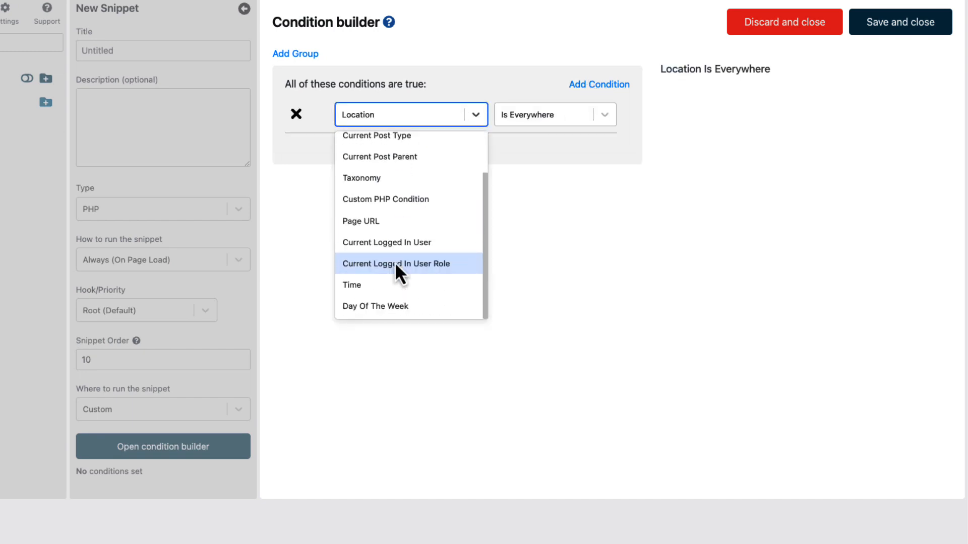
pyautogui.click(383, 185)
pyautogui.click(519, 156)
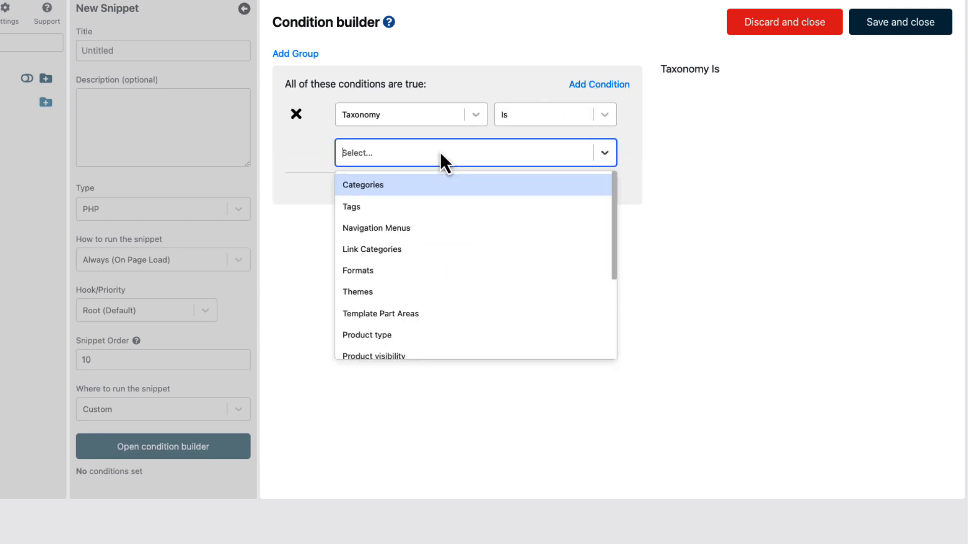
pyautogui.scroll(-2, 399, 296)
pyautogui.click(398, 293)
pyautogui.click(408, 196)
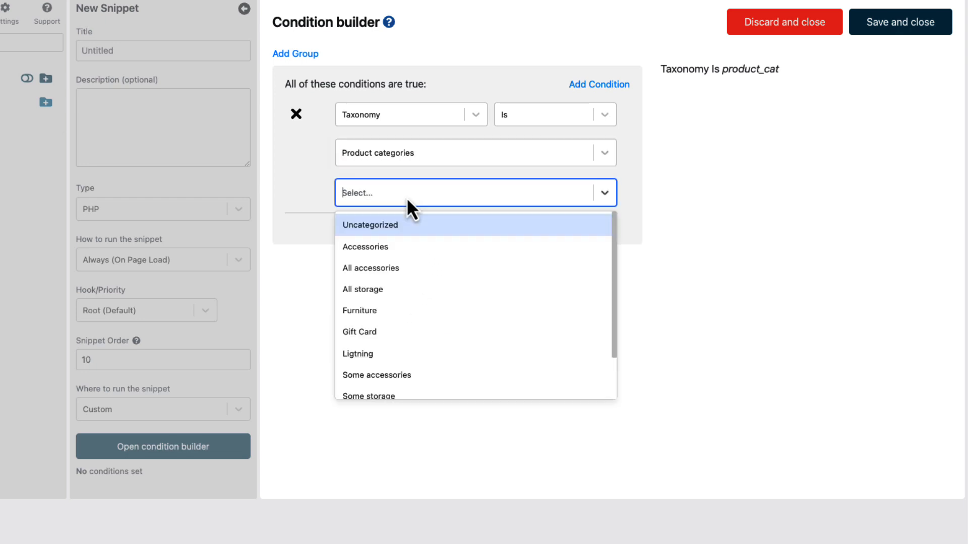
pyautogui.click(361, 247)
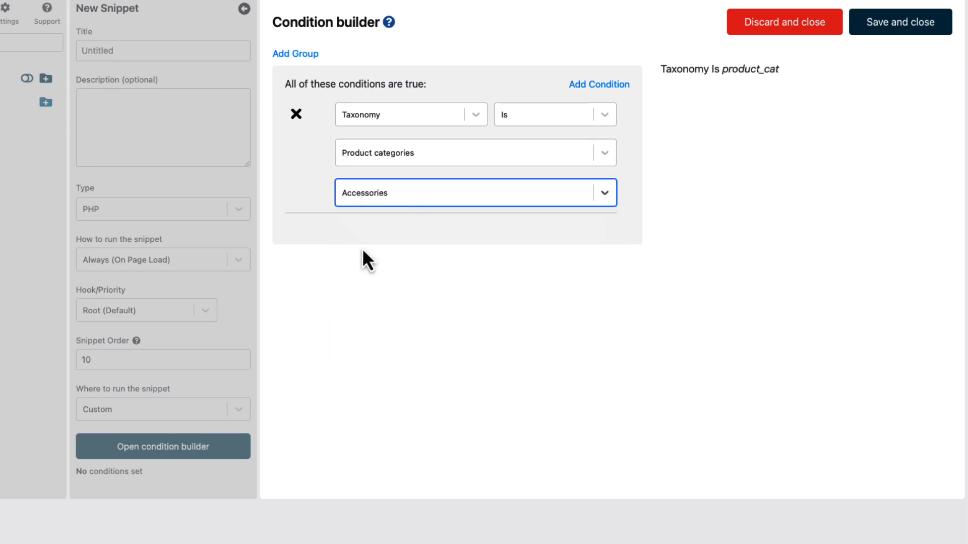
pyautogui.click(883, 26)
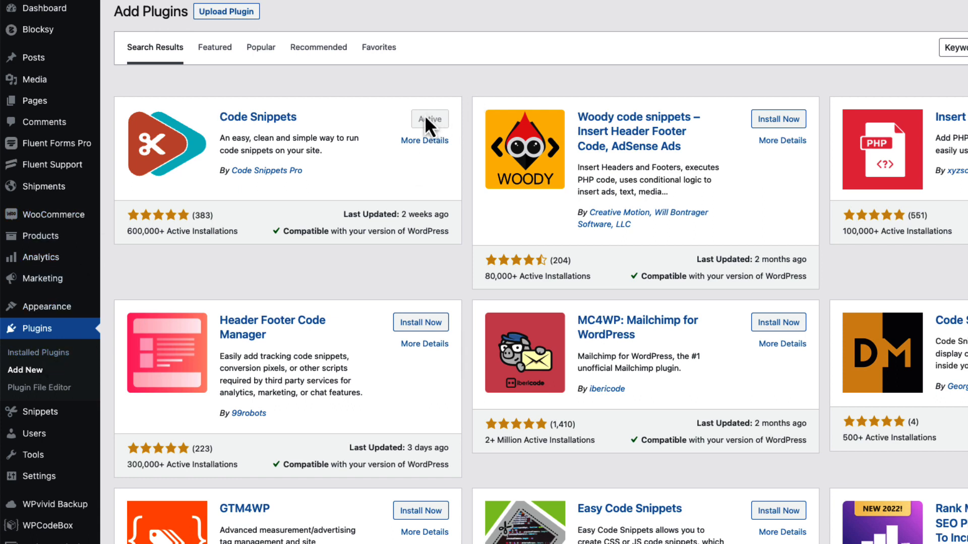
# Add a new snippet in the Code Snippets plugin and title it "Months taxonomy for Woocommerce"
pyautogui.moveTo(53, 426)
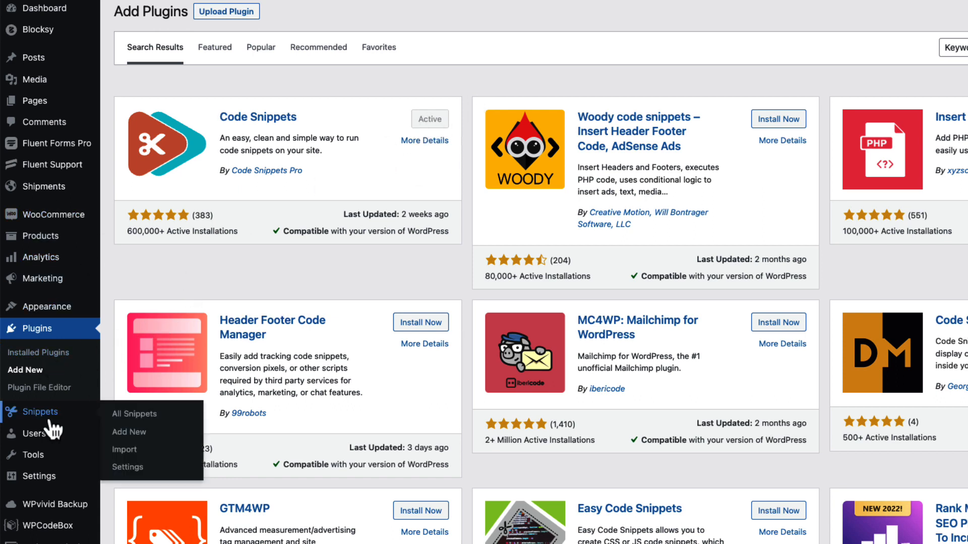
pyautogui.click(129, 433)
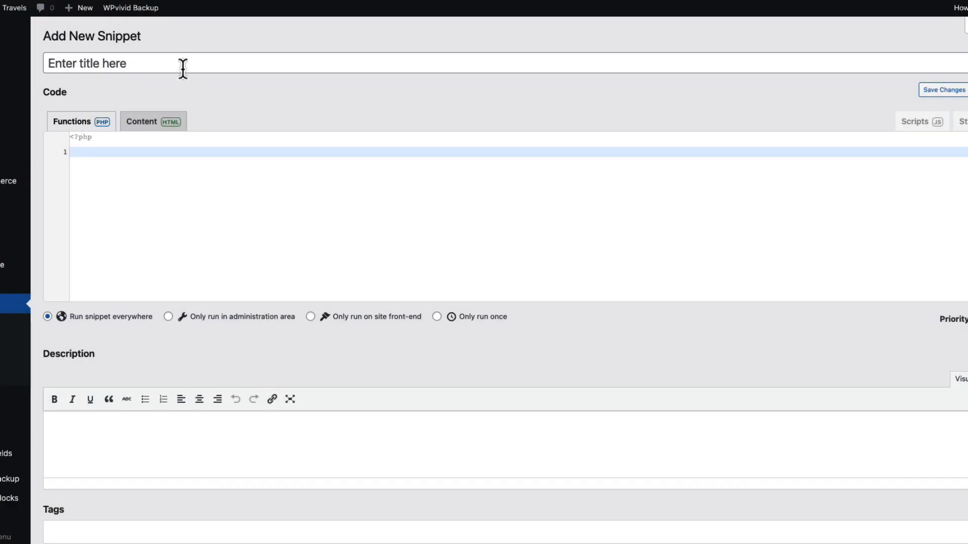
pyautogui.click(268, 44)
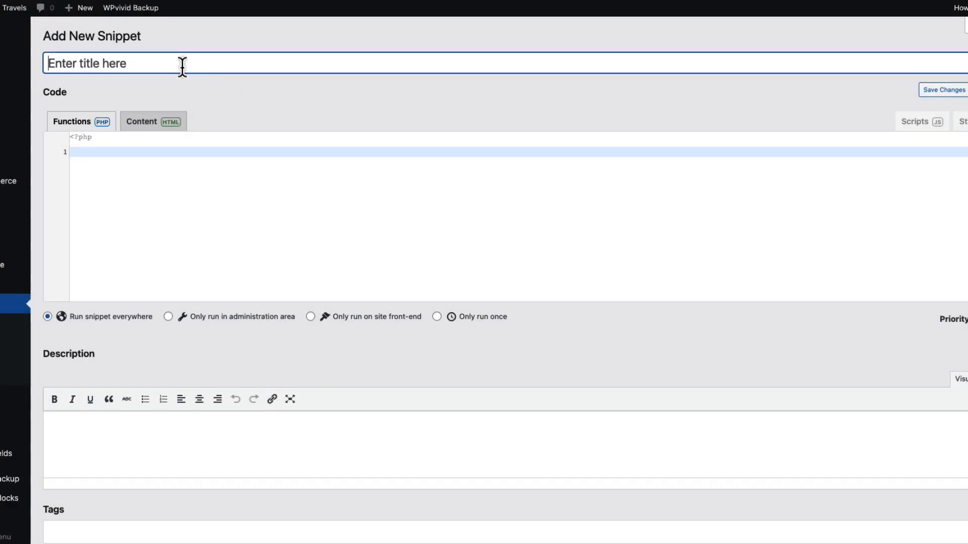
pyautogui.write('Months taxonomy for Woocommerce')
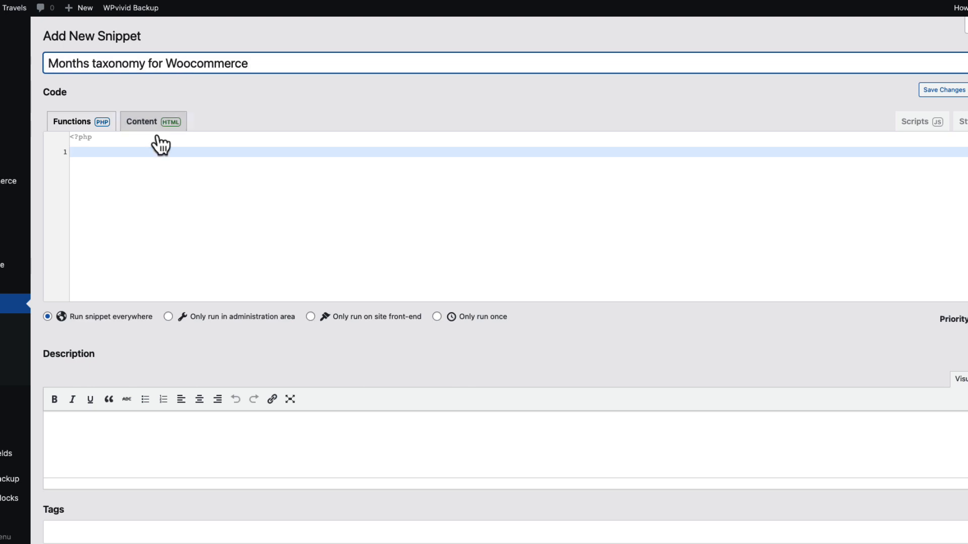
# Paste the generated Month taxonomy code into the snippet's PHP code area
pyautogui.click(149, 156)
pyautogui.write("// Register Taxonomy Month // Taxonomy Key: month function create_month_tax() {     $labels = array(         'name'              => _x( 'Custom Taxonomies', 'taxonomy general name', 'textdomain' ),         'singular_name'     => _x( 'Month', 'taxonomy singular name', 'textdomain' ),         'search_items'      => __( 'Search Custom Taxonomies', 'textdomain' ),         'all_items'         => __( 'All Custom Taxonomies', 'textdomain' ),         'parent_item'       => __( 'Parent Month', 'textdomain' ),         'parent_item_colon' => __( 'Parent Month:', 'textdomain' ),         'edit_item'         => __( 'Edit Month', 'textdomain' ),         'update_item'       => __( 'Update Month', 'textdomain' ),         'add_new_item'      => __( 'Add New Month', 'textdomain' ),         'new_item_name'     => __( 'New Month Name', 'textdomain' ),         'menu_name'         => __( 'Month', 'textdomain' ),     );      $args = array(         'labels' => $labels,         'description' => __( '', 'textdomain' ),         'hierarchical' => true,         'public' => true,         'publicly_queryable' => true,         'show_ui' => true,         'show_in_menu' => true,         'show_in_nav_menus' => true,         'show_tagcloud' => true,         'show_in_quick_edit' => true,         'show_admin_column' => true,         'show_in_rest' => true,     );     register_taxonomy( 'month', array('product'), $args );  } add_action( 'init', 'create_month_tax' );")
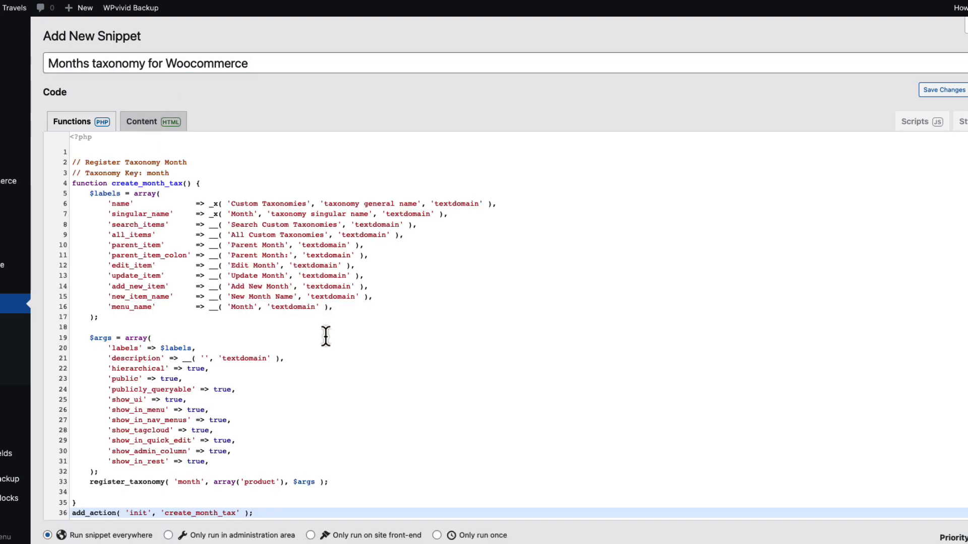
pyautogui.scroll(-5, 324, 335)
pyautogui.scroll(-2, 111, 325)
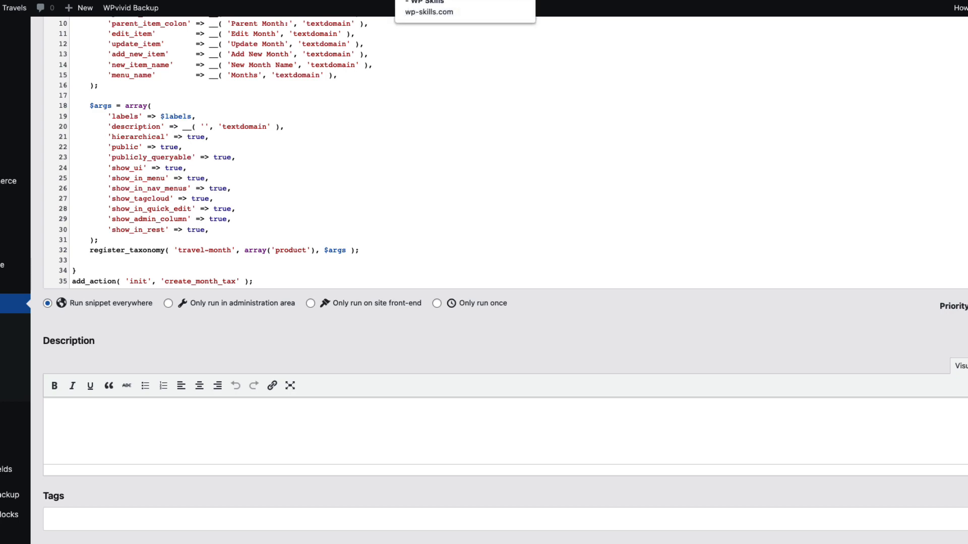
# Switch to the WP Skills taxonomy generator and set the singular name to "Travel type" and the taxonomy key to "travaltype"
pyautogui.click(454, 1)
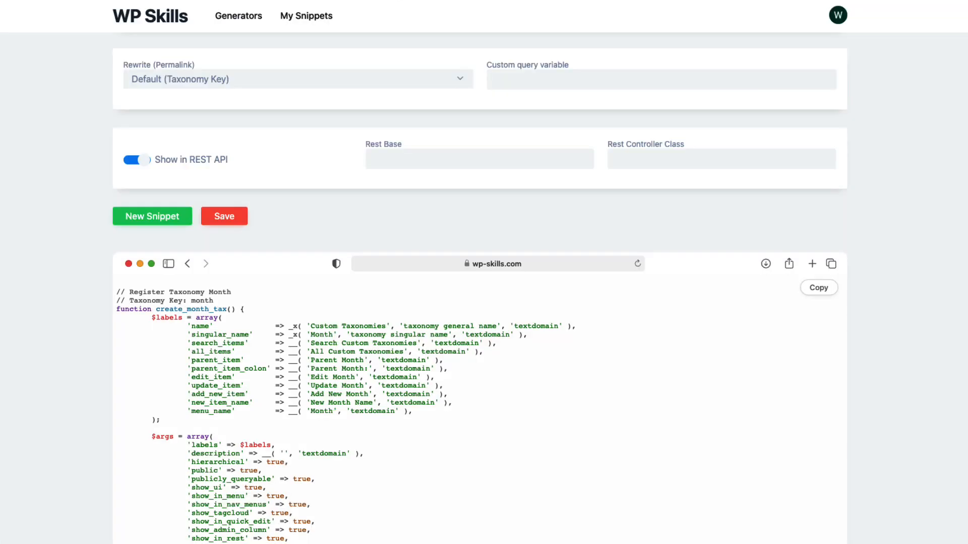
pyautogui.scroll(8, 443, 189)
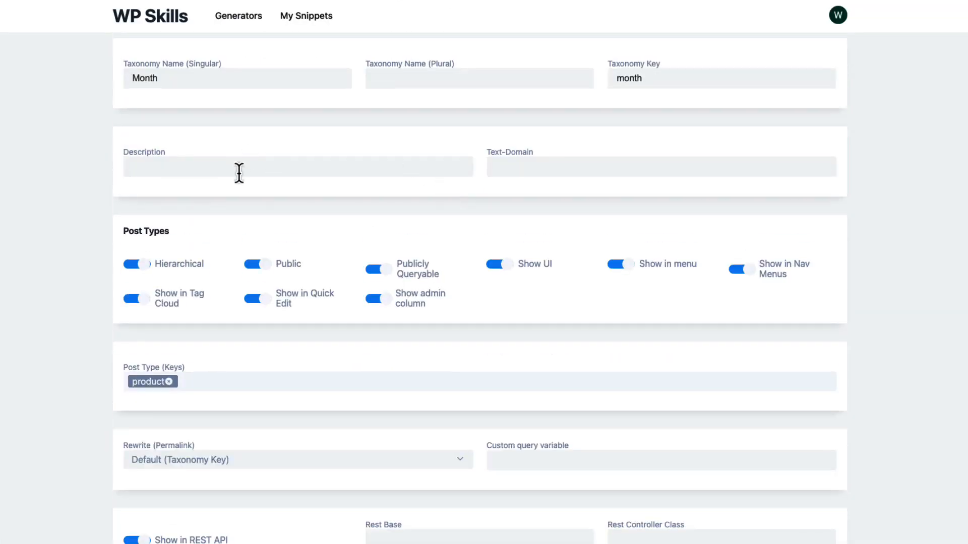
pyautogui.scroll(3, 238, 173)
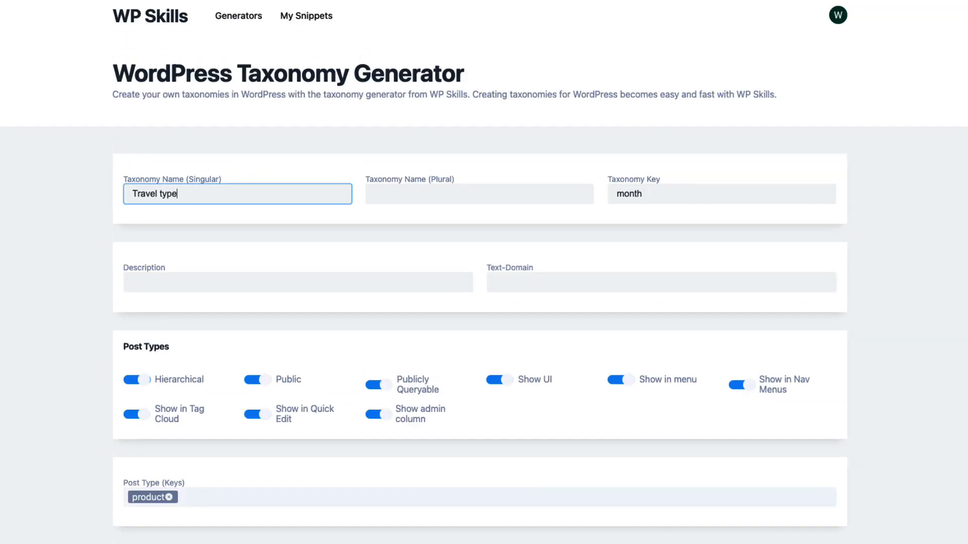
pyautogui.doubleClick(659, 197)
pyautogui.press('BackSpace')
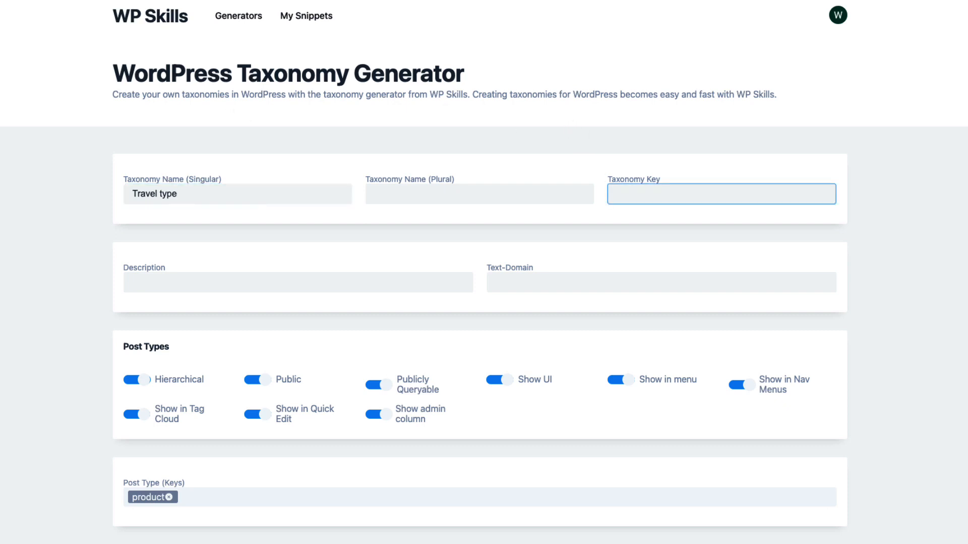
pyautogui.write('travaltype')
# Copy the generated Travel type taxonomy code
pyautogui.scroll(-7, 411, 404)
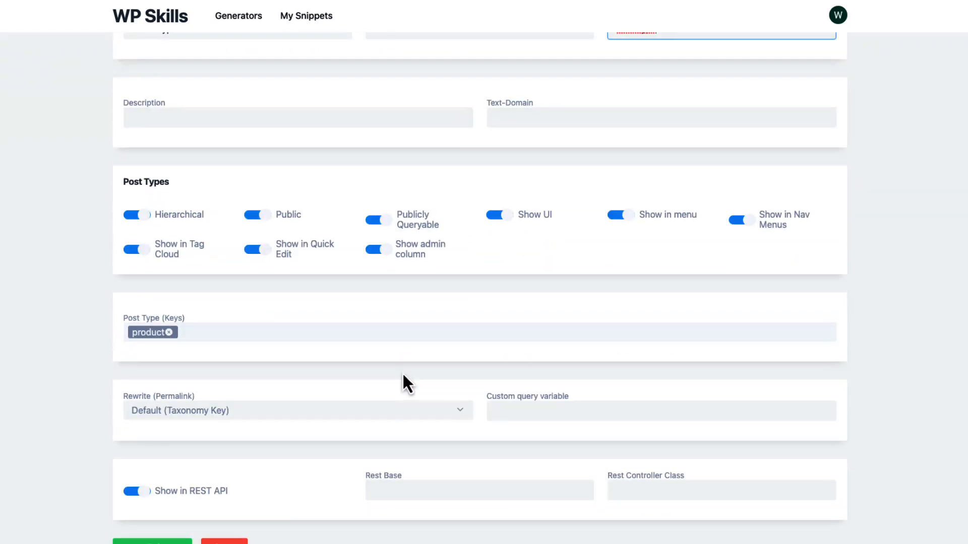
pyautogui.scroll(-4, 419, 312)
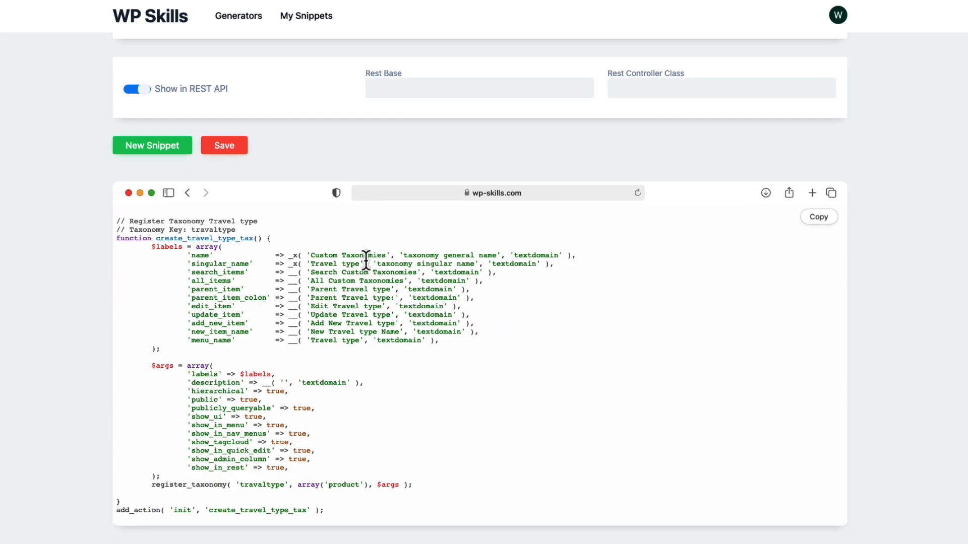
pyautogui.moveTo(360, 263); pyautogui.dragTo(315, 263)
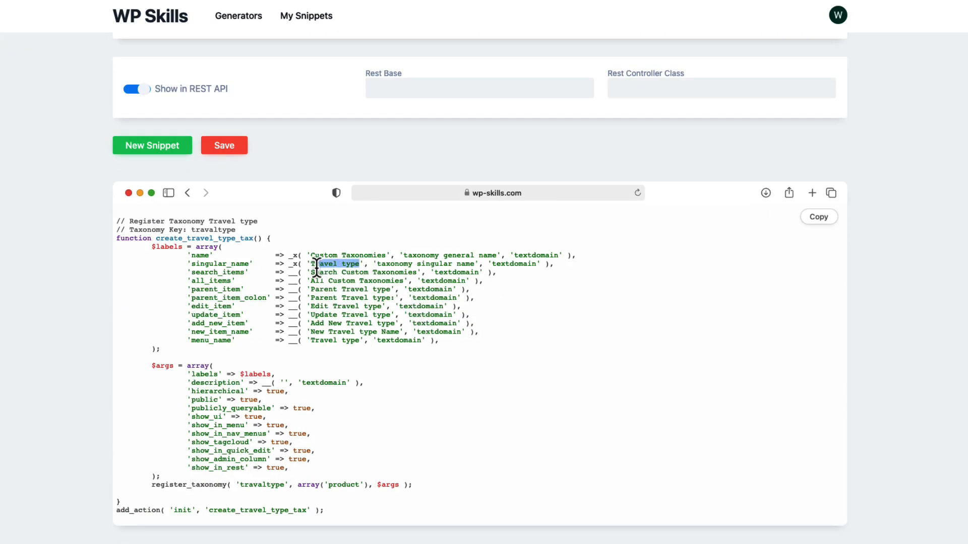
pyautogui.click(819, 218)
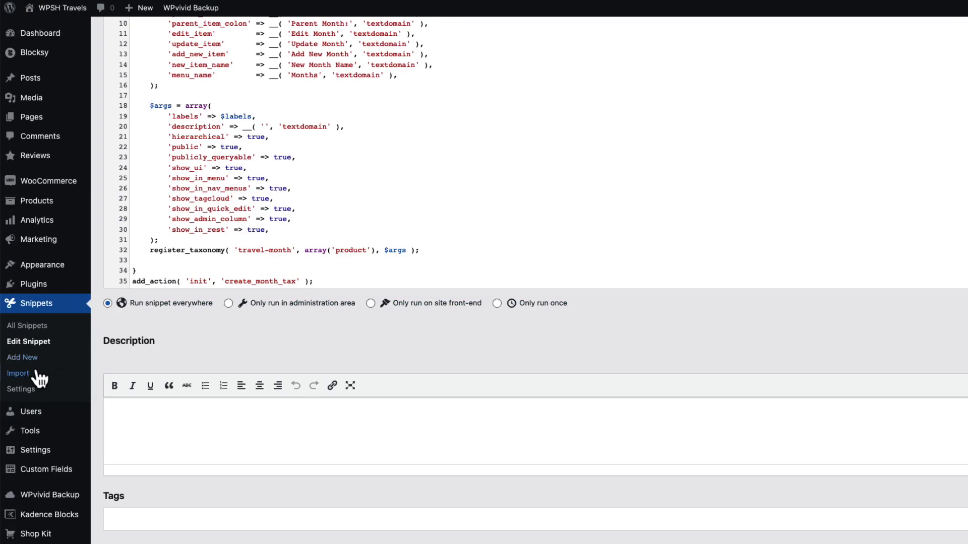
# Switch to the WordPress admin and add a new snippet titled "Travel type taxonomy for Woocommerce"
pyautogui.click(30, 360)
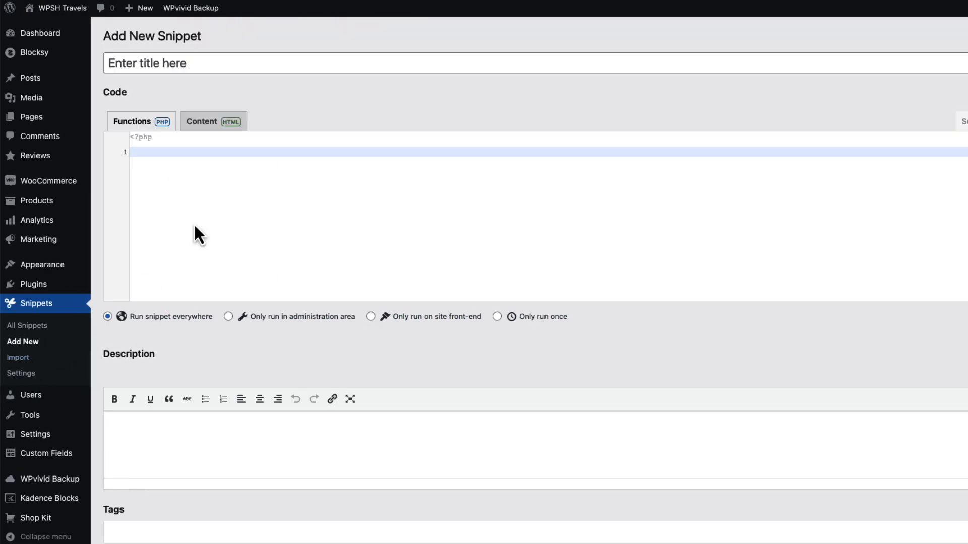
pyautogui.click(199, 58)
pyautogui.press('super+v')
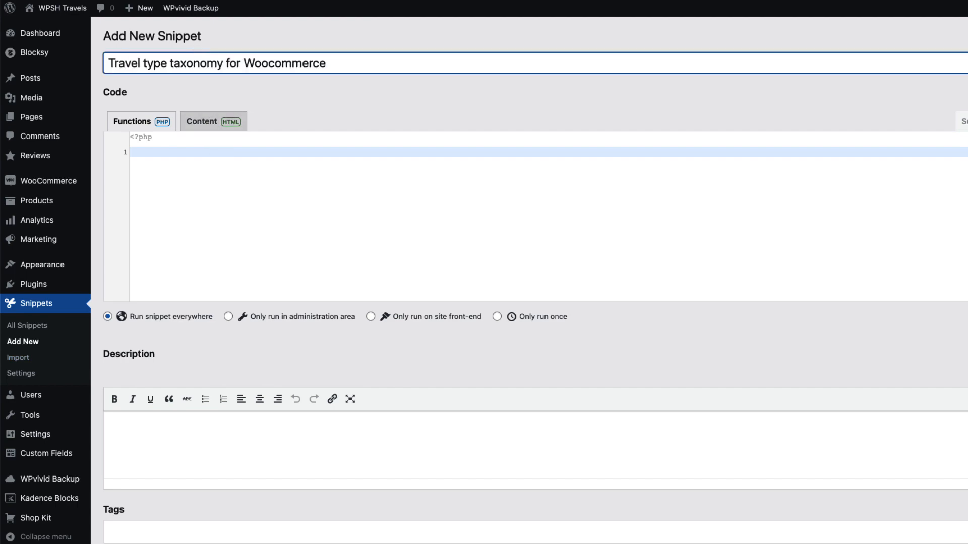
# Paste the copied taxonomy code into the Travel type snippet, then save and activate it
pyautogui.click(212, 154)
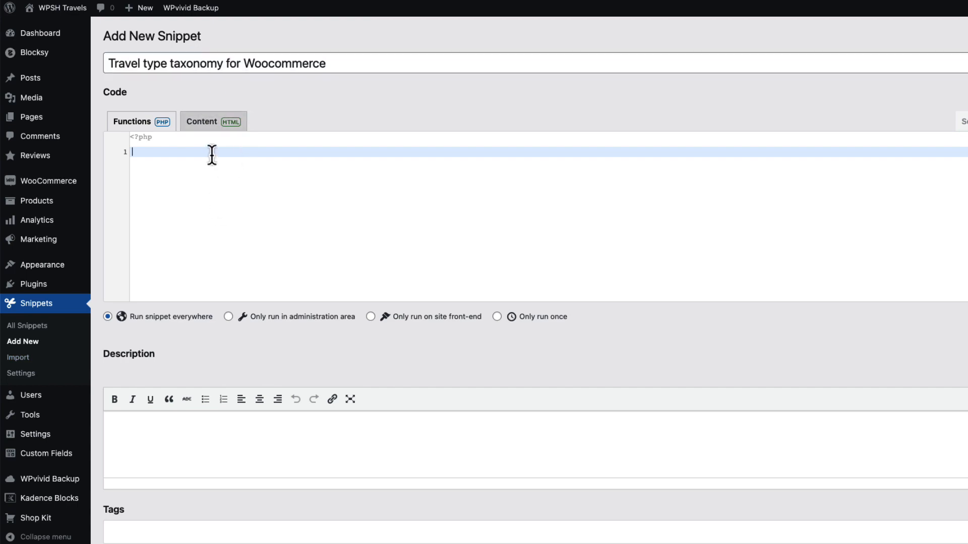
pyautogui.press('super+v')
pyautogui.scroll(-5, 342, 313)
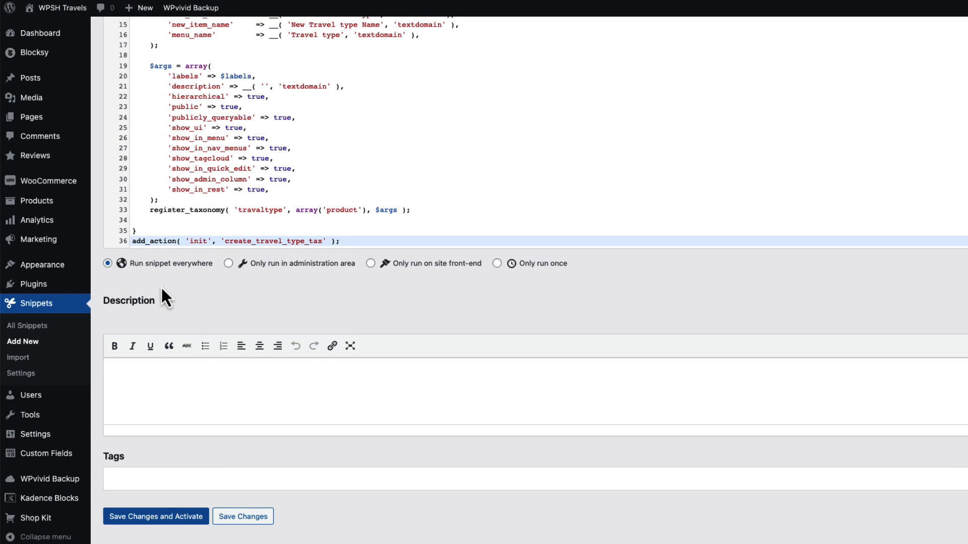
pyautogui.click(161, 522)
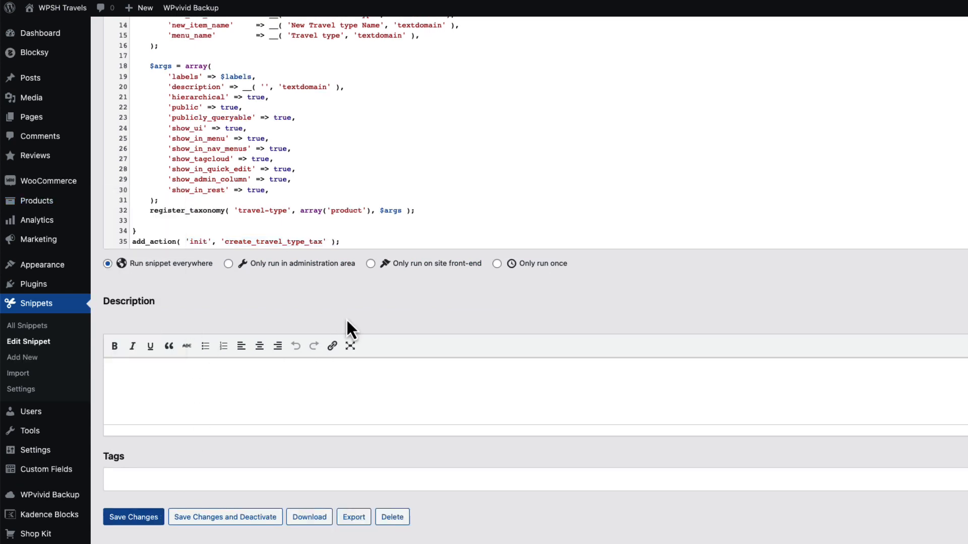
# View the terms of the product Months taxonomy and of the Travel type taxonomy
pyautogui.moveTo(61, 209)
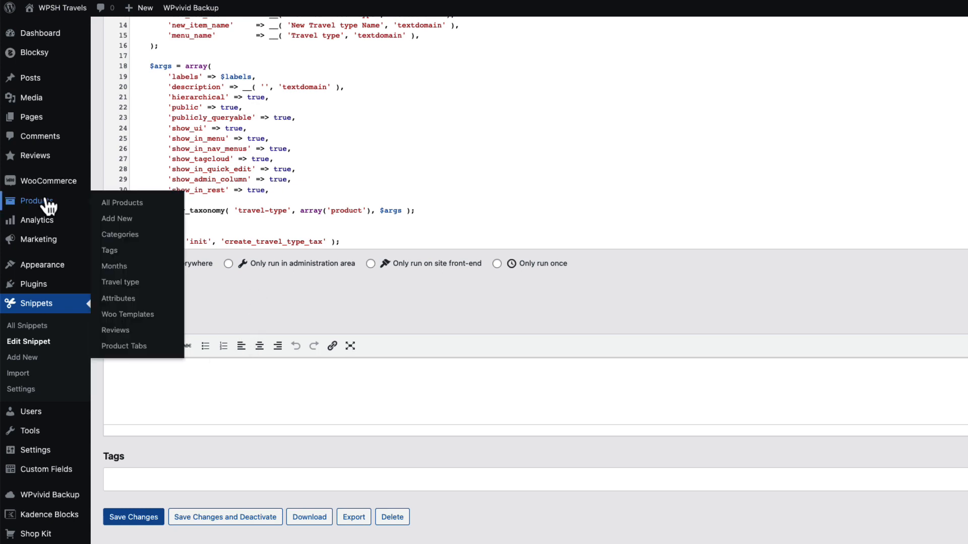
pyautogui.click(122, 268)
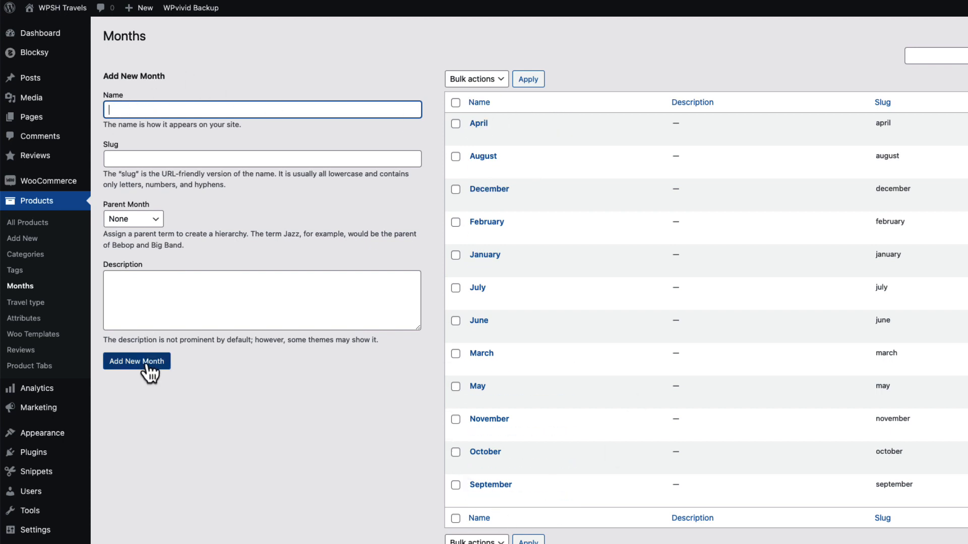
pyautogui.click(294, 438)
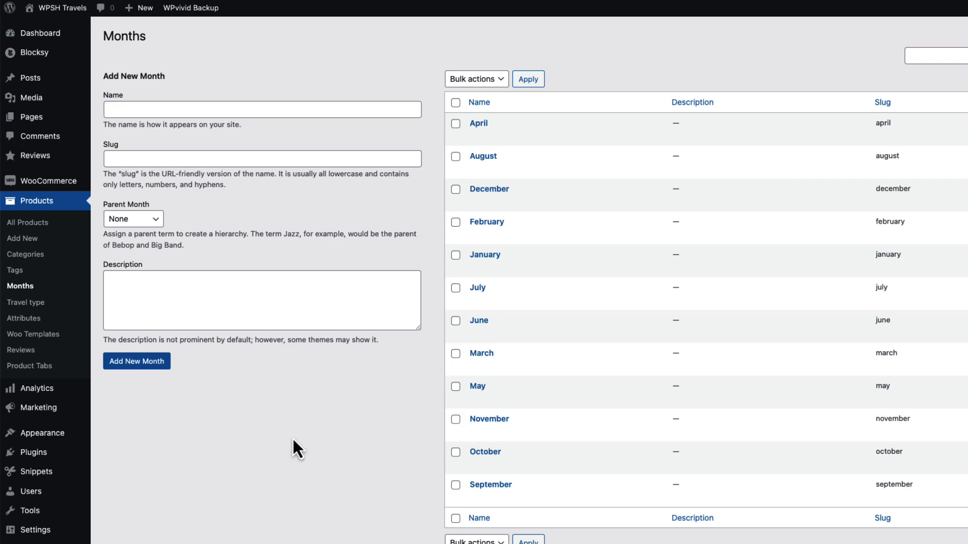
pyautogui.click(26, 303)
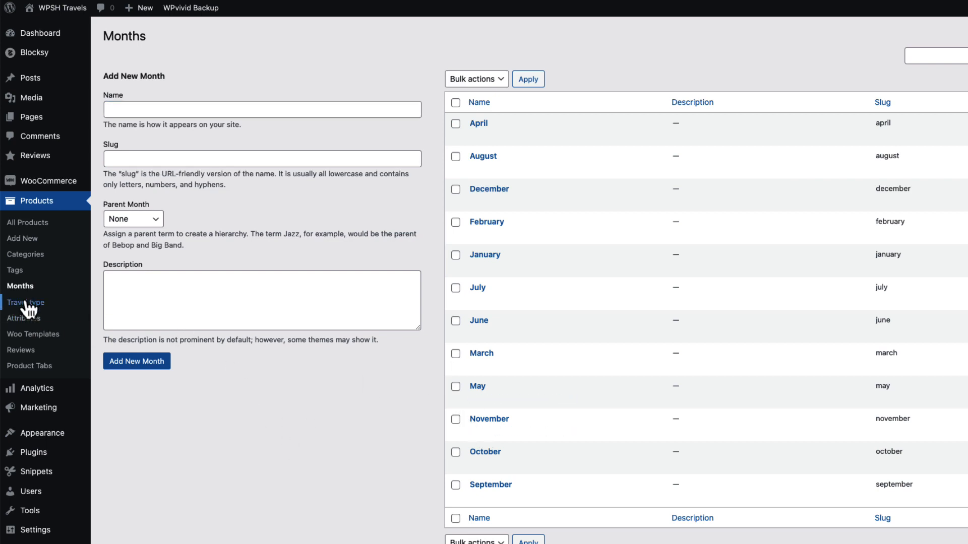
pyautogui.click(690, 46)
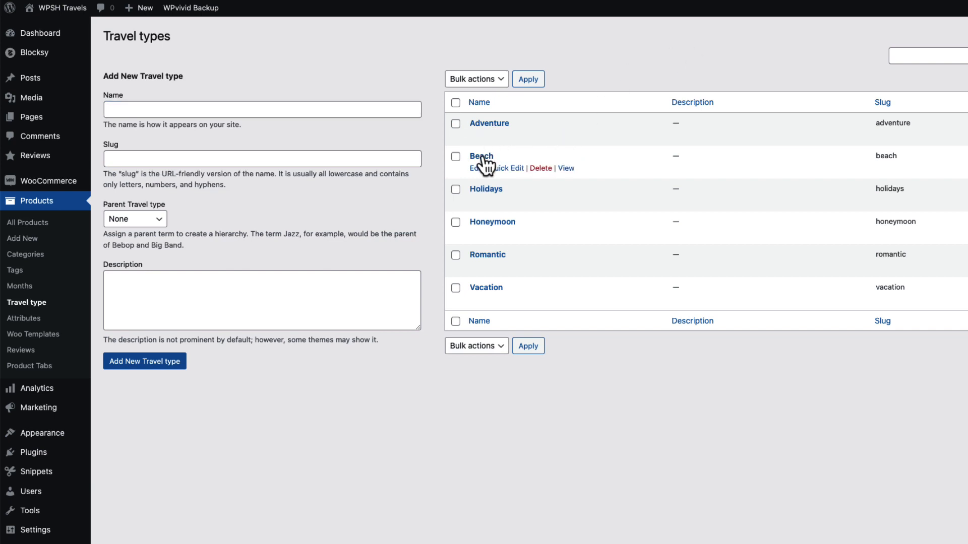
# Open the Safari in Serengeti product from the product list and examine its categories, months, travel types and product fields
pyautogui.click(41, 228)
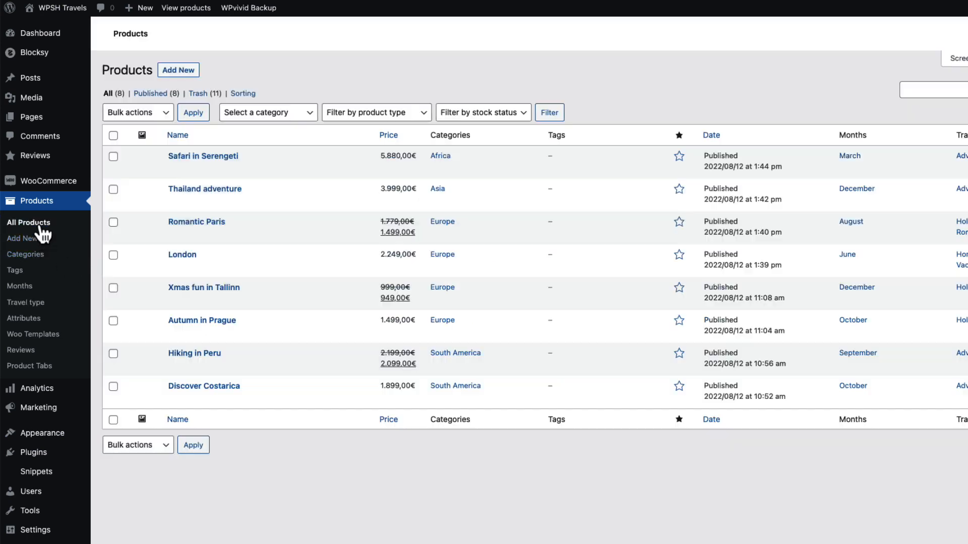
pyautogui.click(220, 160)
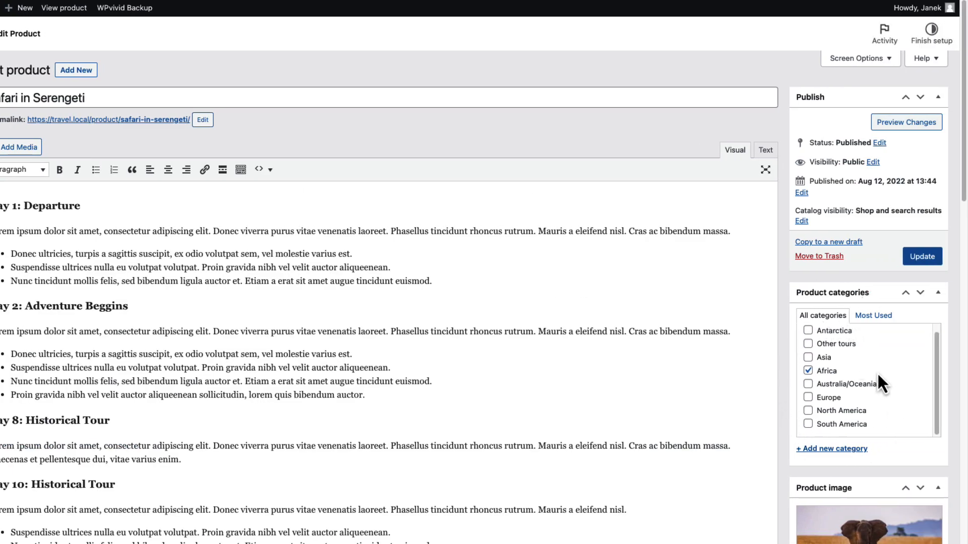
pyautogui.scroll(-4, 877, 372)
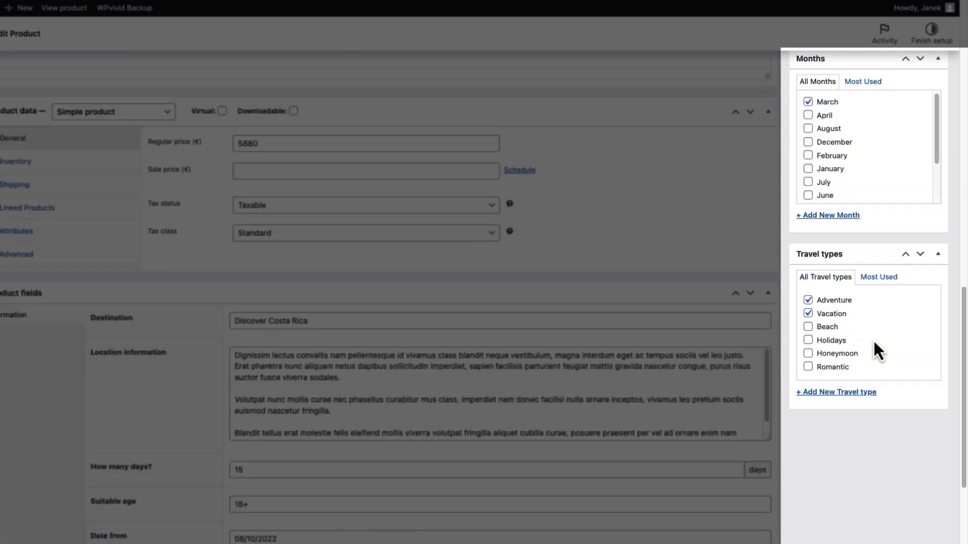
pyautogui.scroll(-1, 873, 340)
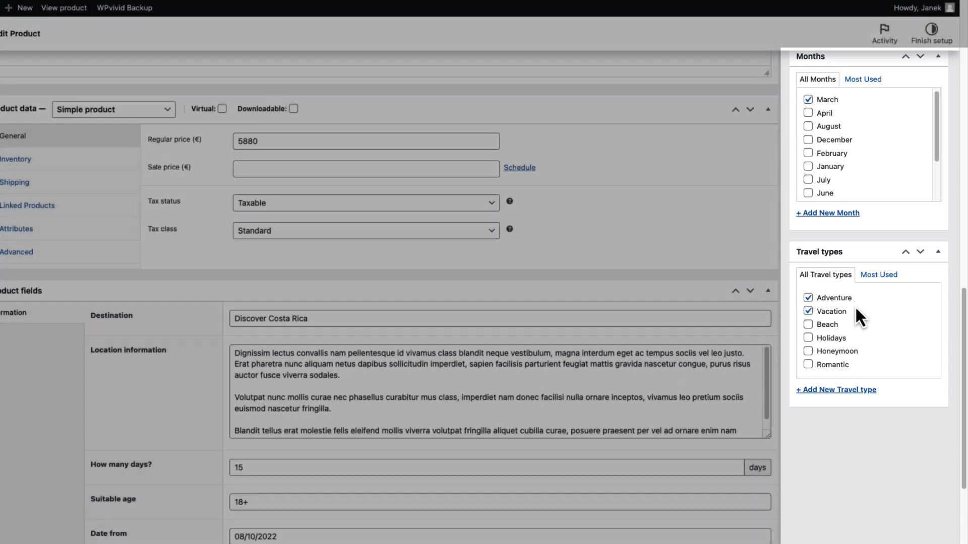
pyautogui.scroll(-4, 836, 482)
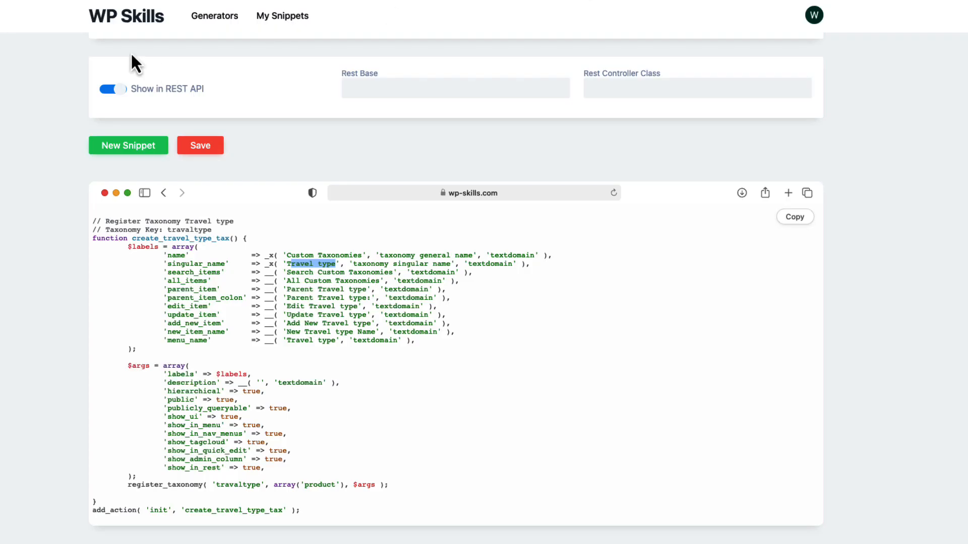
# Switch to WP Skills, show its list of WordPress generators and open the Meta Box Generator
pyautogui.click(120, 22)
pyautogui.click(137, 229)
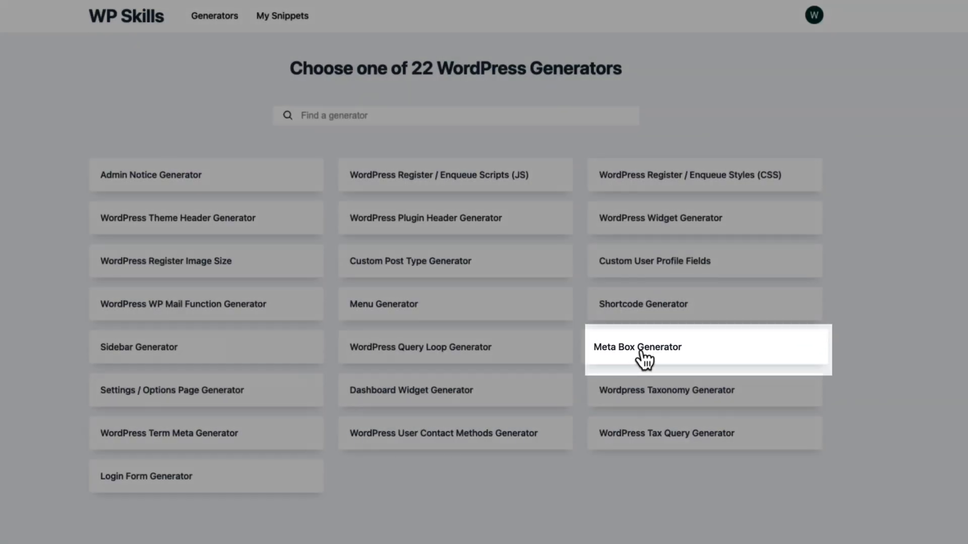
pyautogui.click(645, 356)
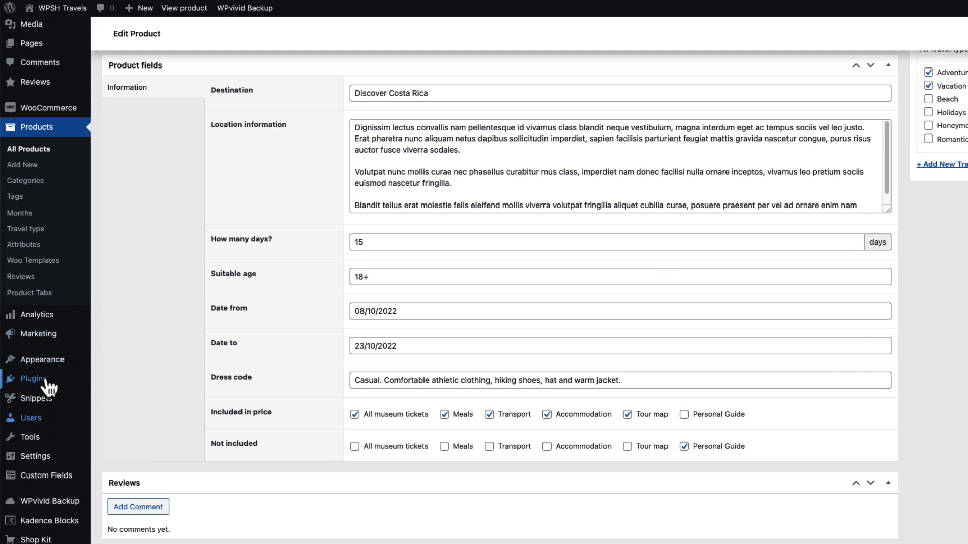
# Switch to the WordPress admin and search the plugins available to add for Advanced Custom Fields
pyautogui.moveTo(47, 383)
pyautogui.click(125, 399)
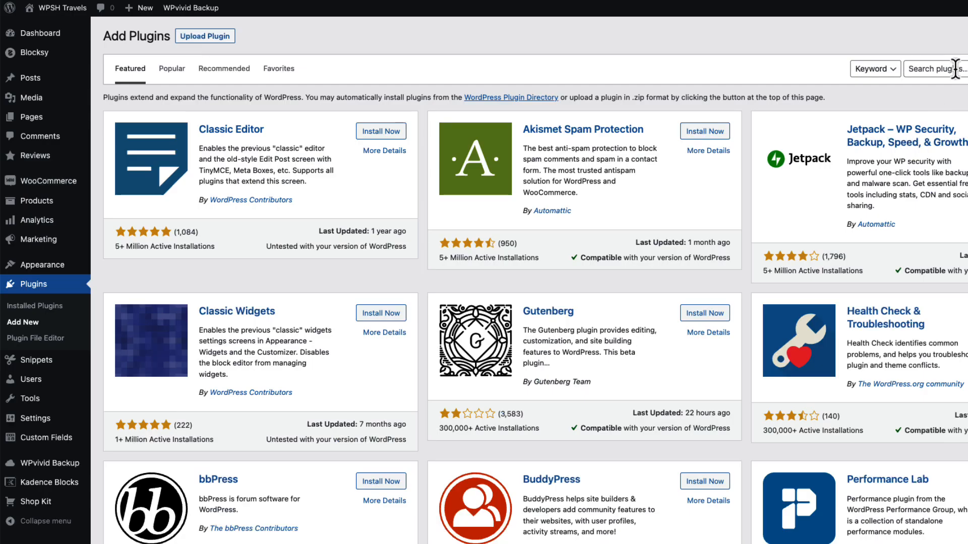
pyautogui.click(952, 68)
pyautogui.write('ad')
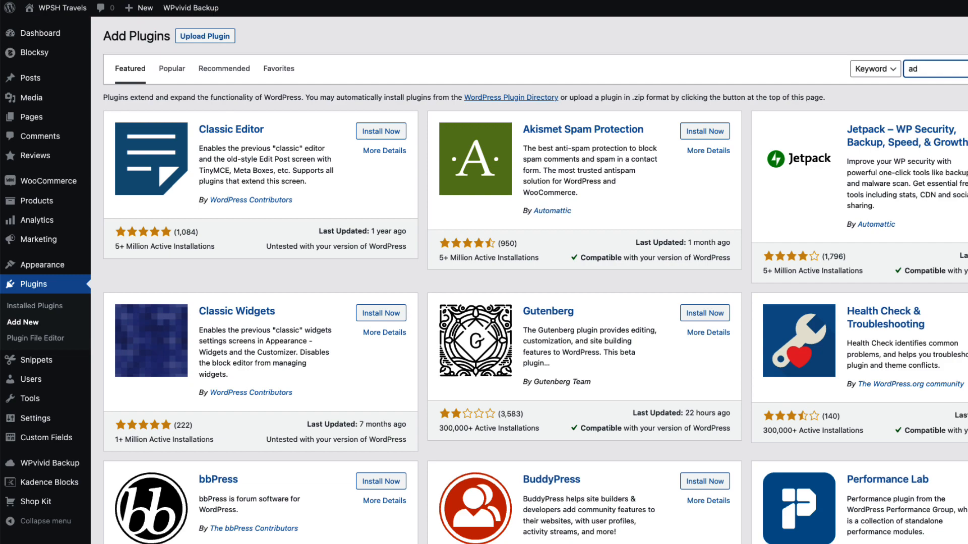
pyautogui.write('vanced custo')
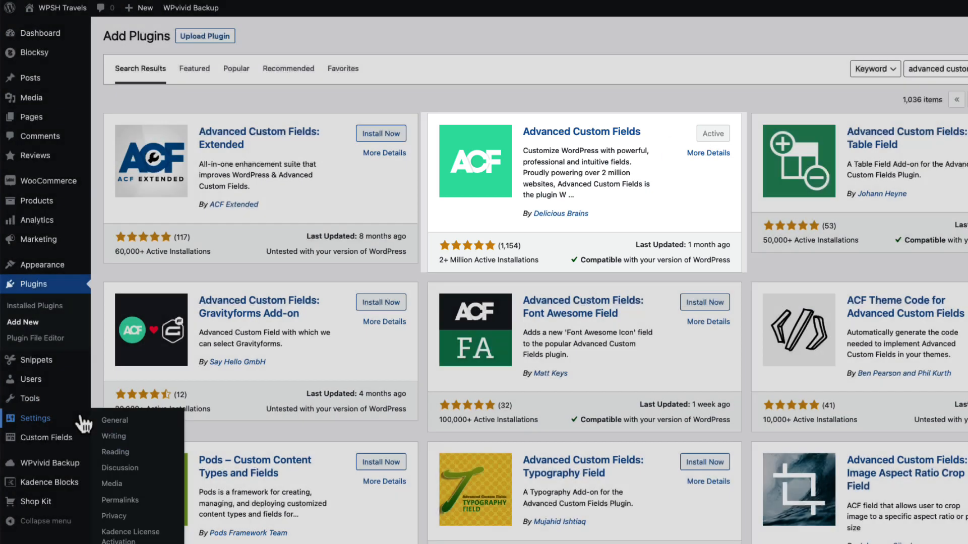
# Add a new Advanced Custom Fields field group titled "Product fields for Woo"
pyautogui.moveTo(57, 443)
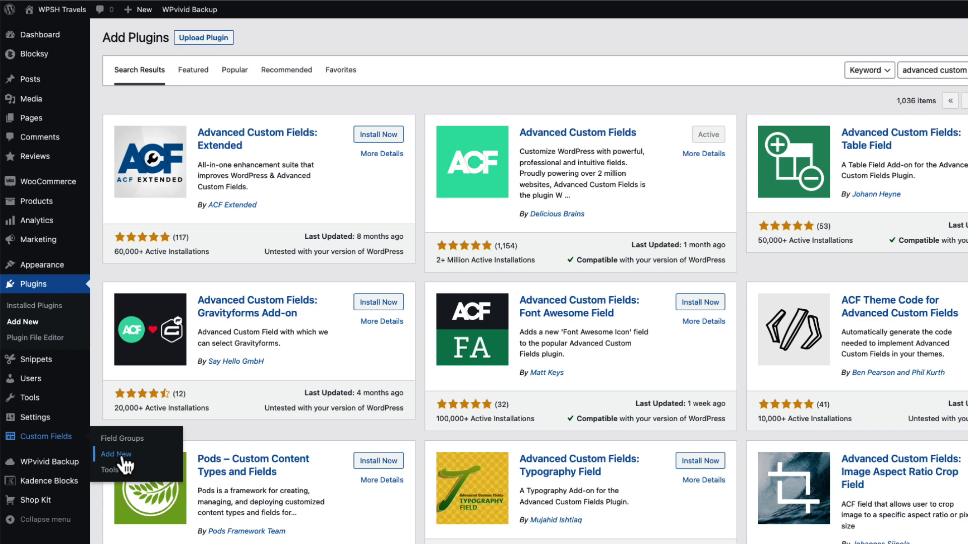
pyautogui.click(116, 454)
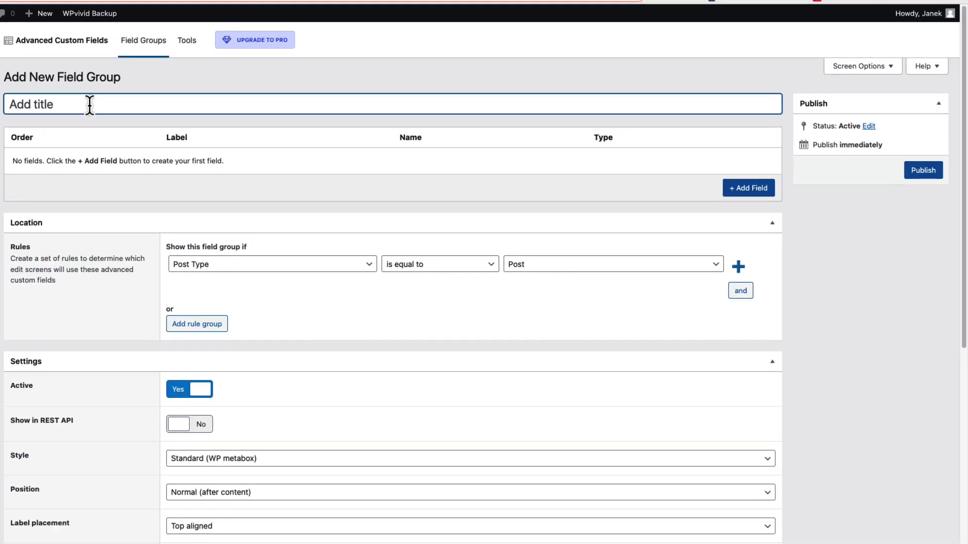
pyautogui.write('Product fields for Woo')
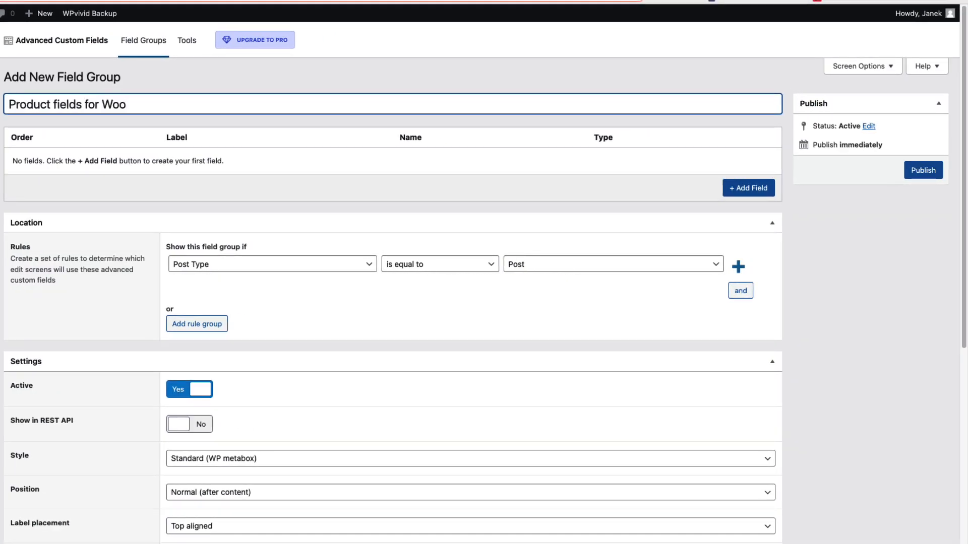
# Set the field group's location rule to show it when the post type is equal to Product, and publish the group
pyautogui.click(335, 305)
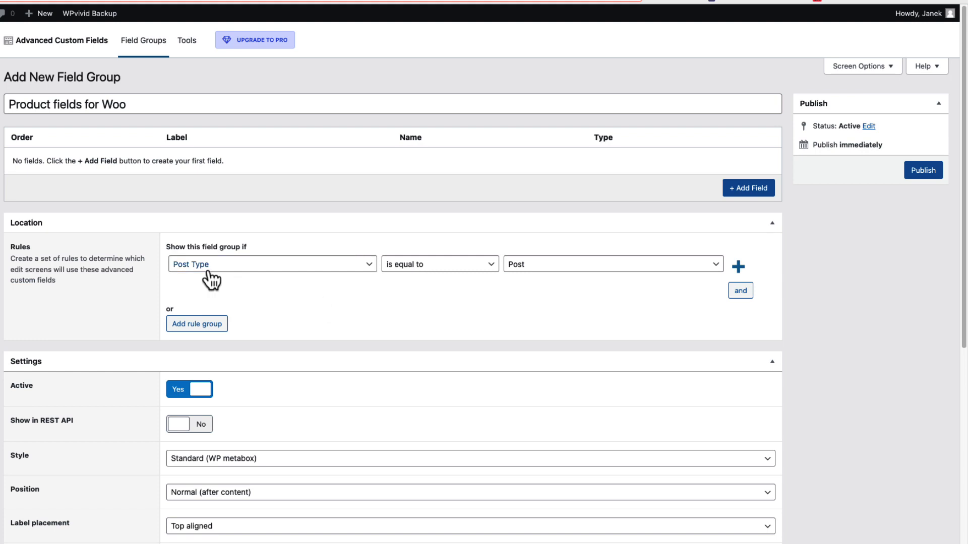
pyautogui.click(549, 267)
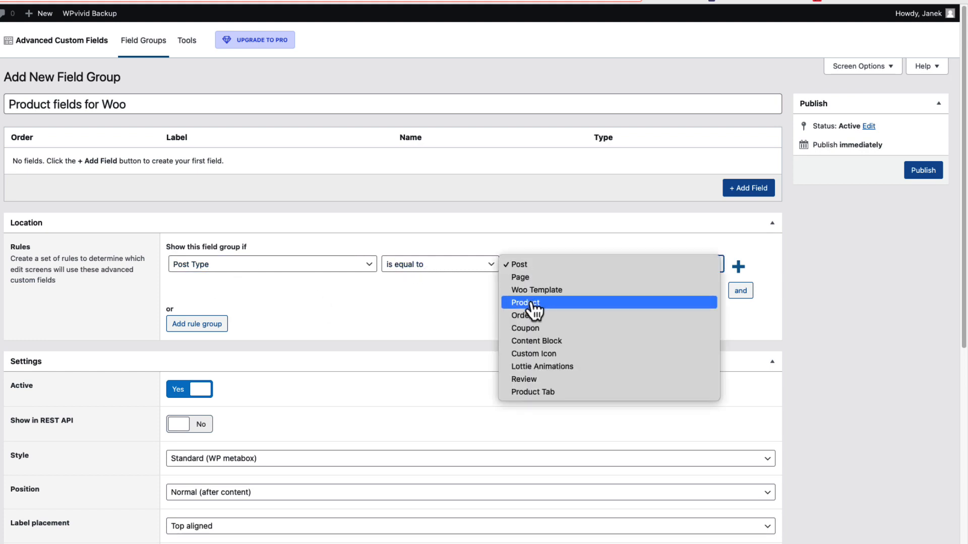
pyautogui.click(533, 306)
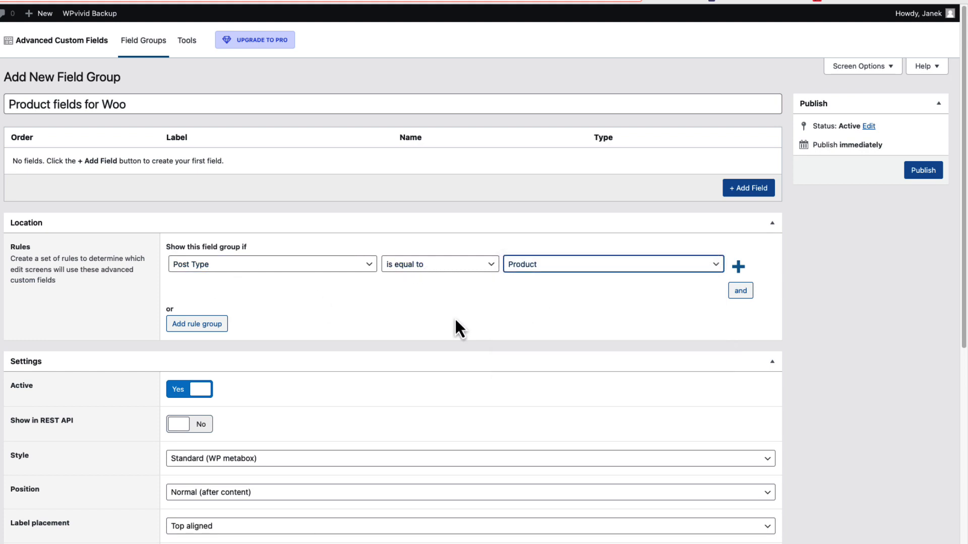
pyautogui.click(923, 172)
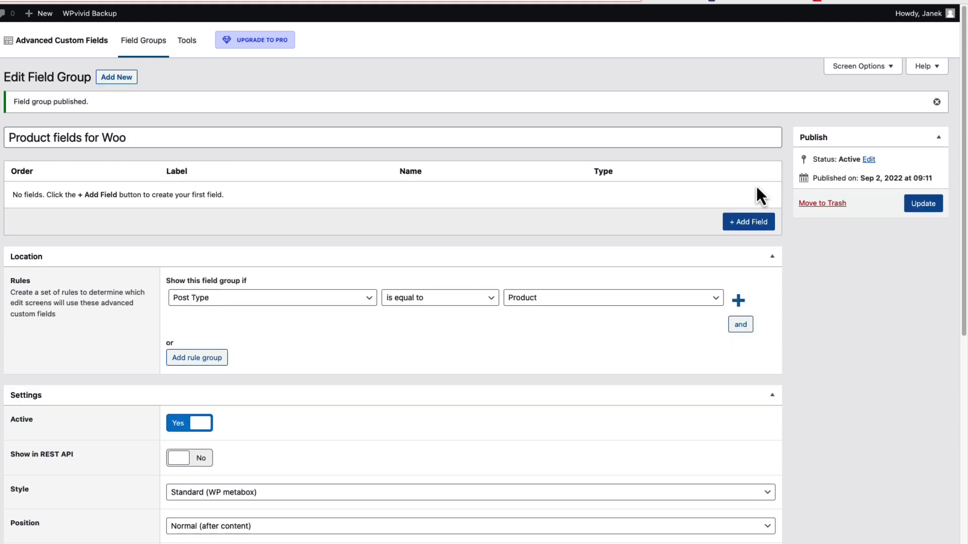
# Add a Text field labelled "Destination" to the Product fields for Woo group
pyautogui.click(744, 224)
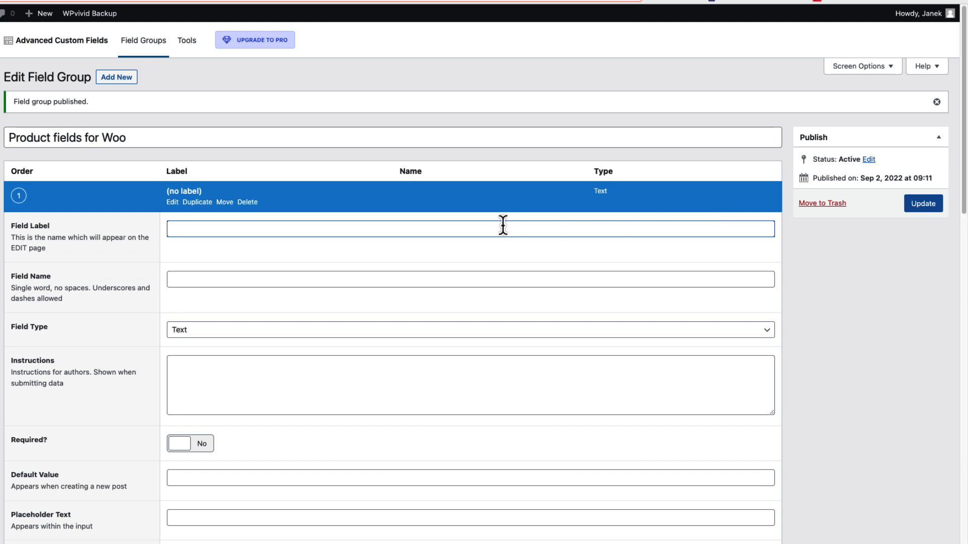
pyautogui.scroll(-2, 421, 225)
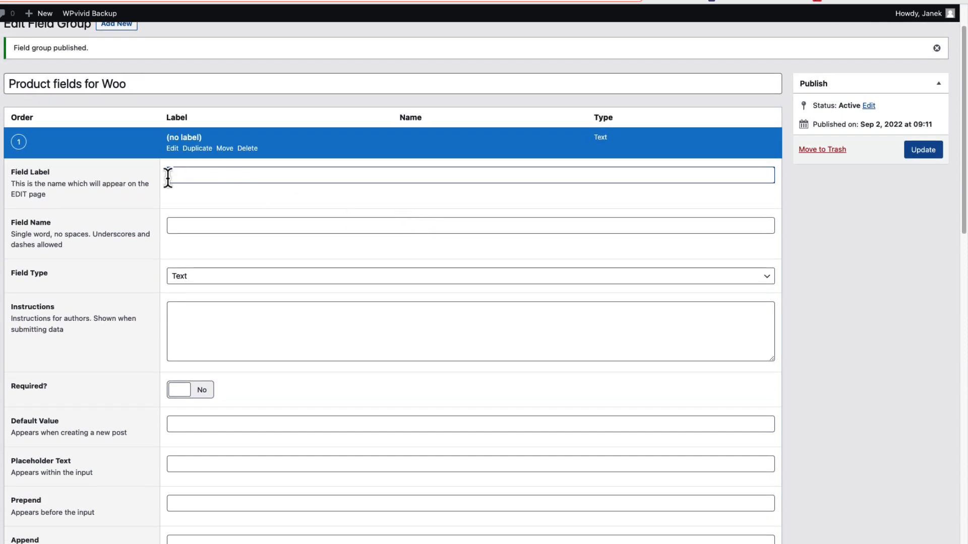
pyautogui.write('De')
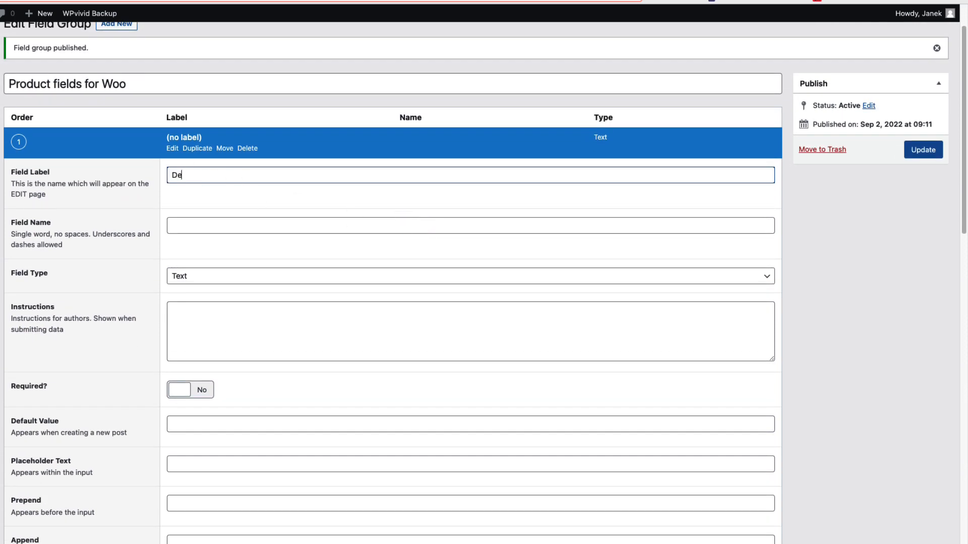
pyautogui.write('stination')
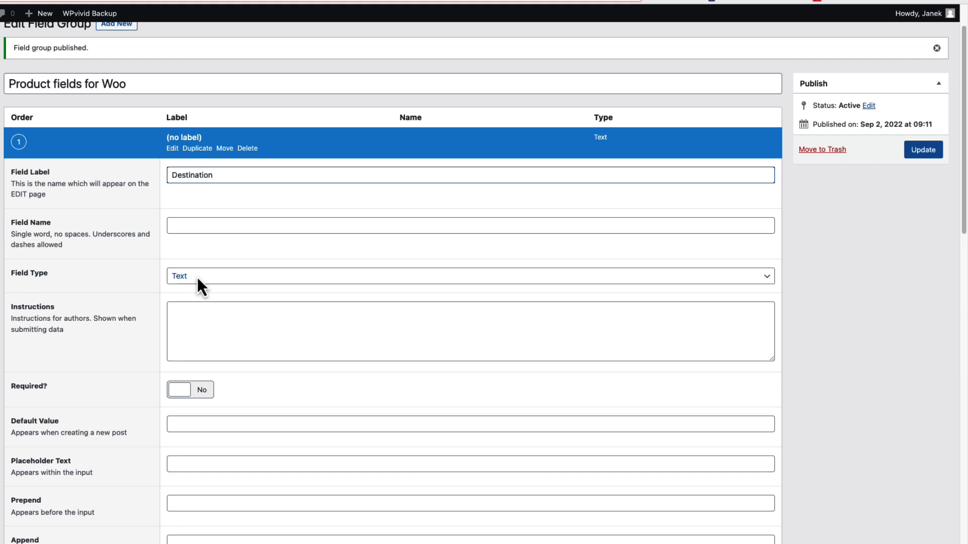
pyautogui.click(198, 279)
pyautogui.click(198, 279)
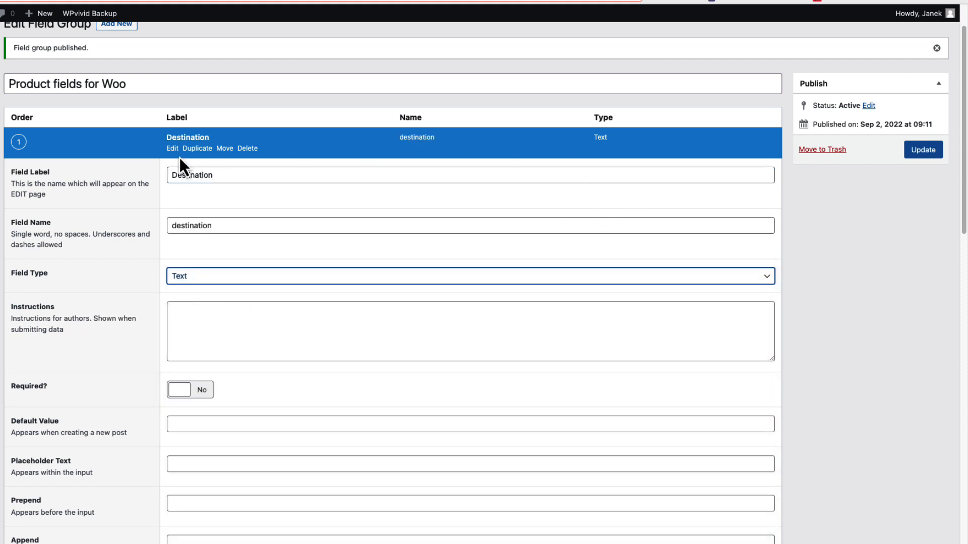
# Add a second field labelled "Date from" with the Date Picker field type
pyautogui.scroll(-8, 422, 247)
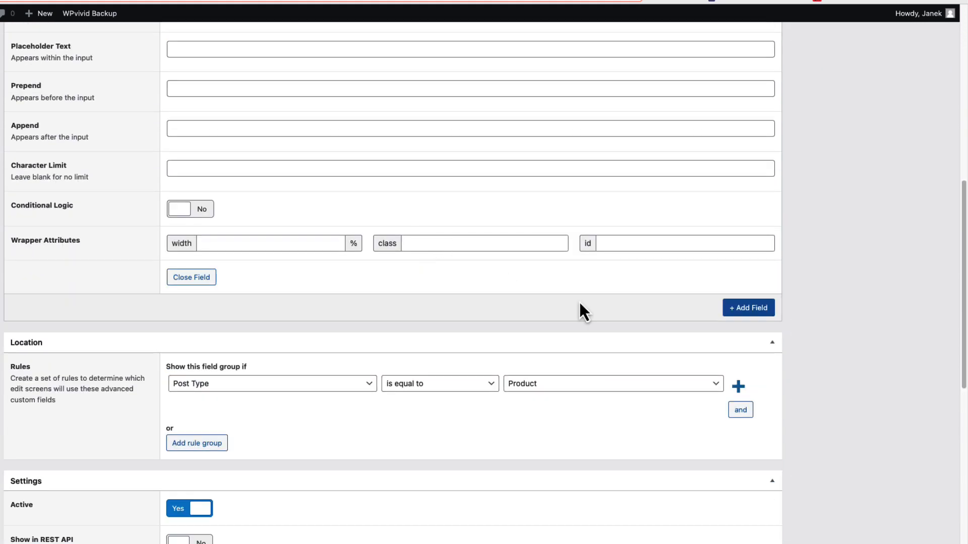
pyautogui.click(750, 310)
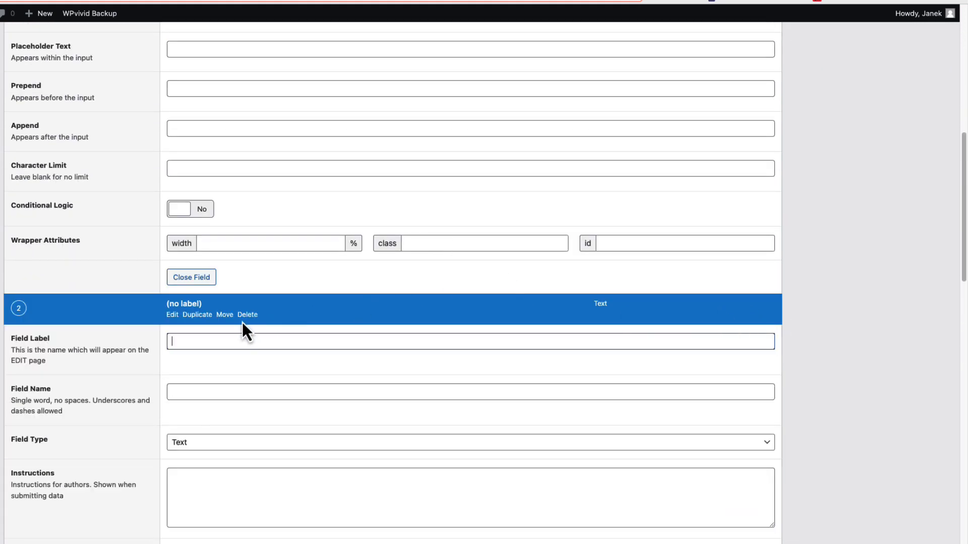
pyautogui.write('Date fromk')
pyautogui.press('BackSpace')
pyautogui.scroll(-3, 210, 370)
pyautogui.click(209, 370)
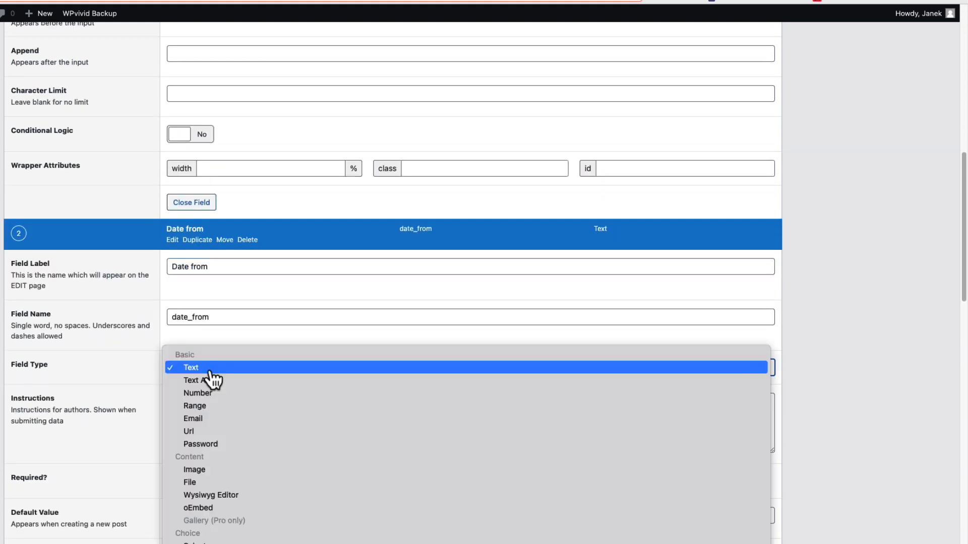
pyautogui.scroll(-5, 221, 446)
pyautogui.click(222, 423)
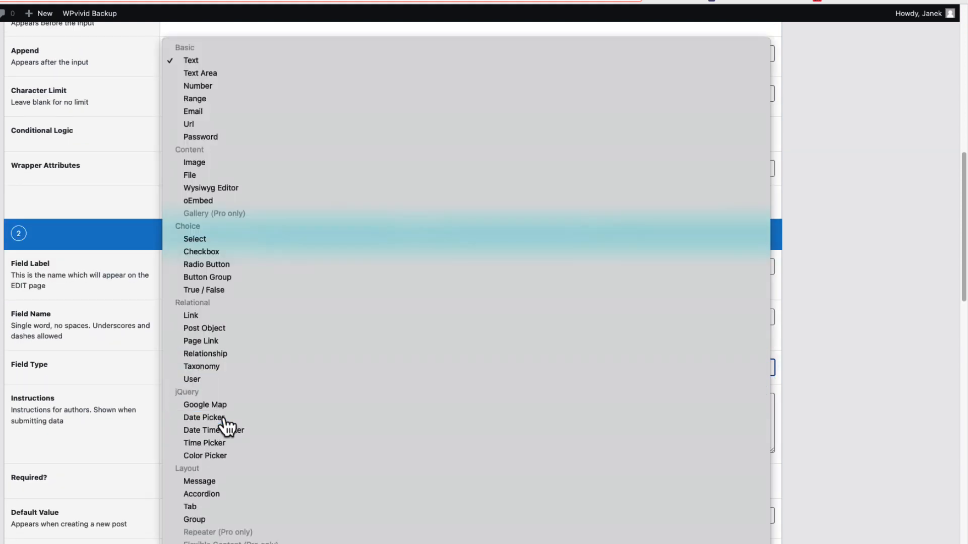
# Add a third field labelled "Date to" with the Date Picker field type
pyautogui.scroll(-5, 299, 303)
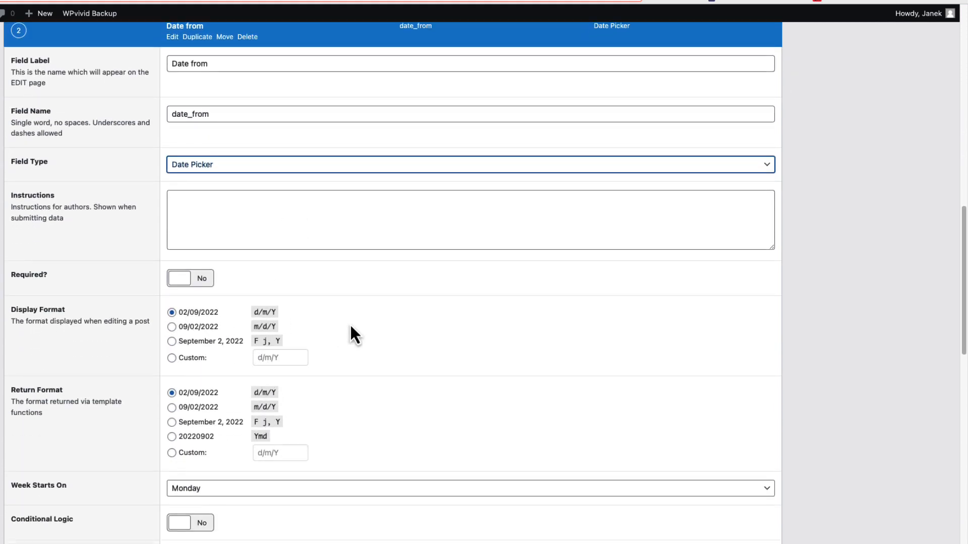
pyautogui.scroll(-10, 349, 322)
pyautogui.click(757, 126)
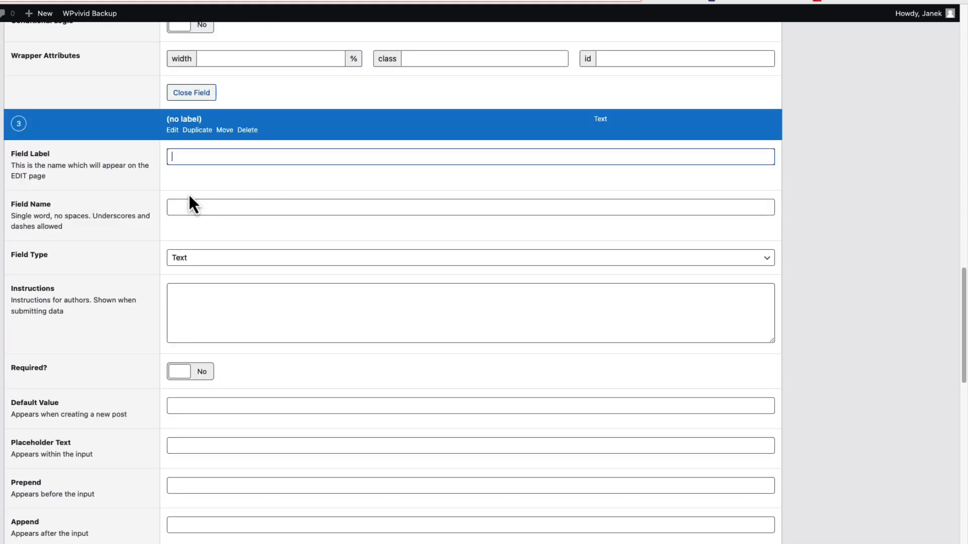
pyautogui.write('Date to')
pyautogui.click(216, 260)
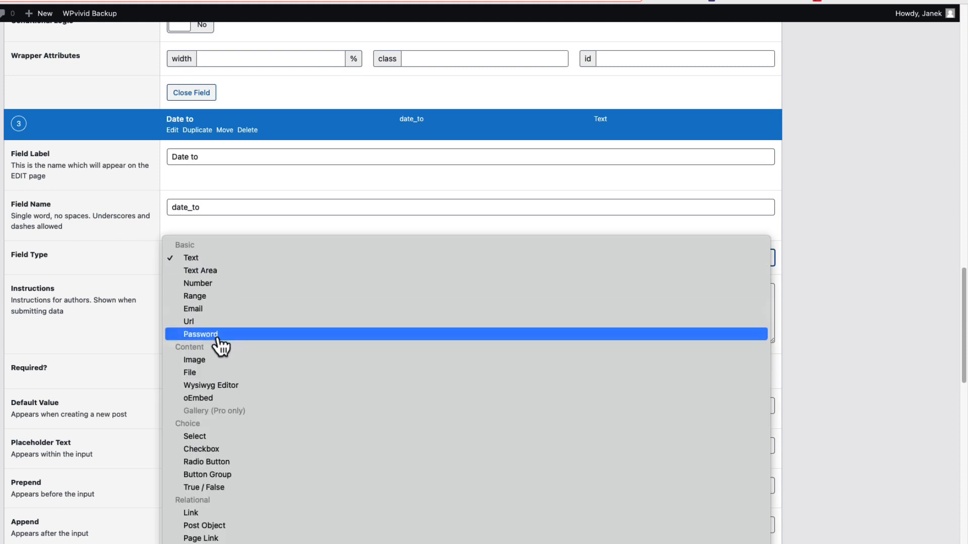
pyautogui.scroll(-5, 222, 403)
pyautogui.click(223, 468)
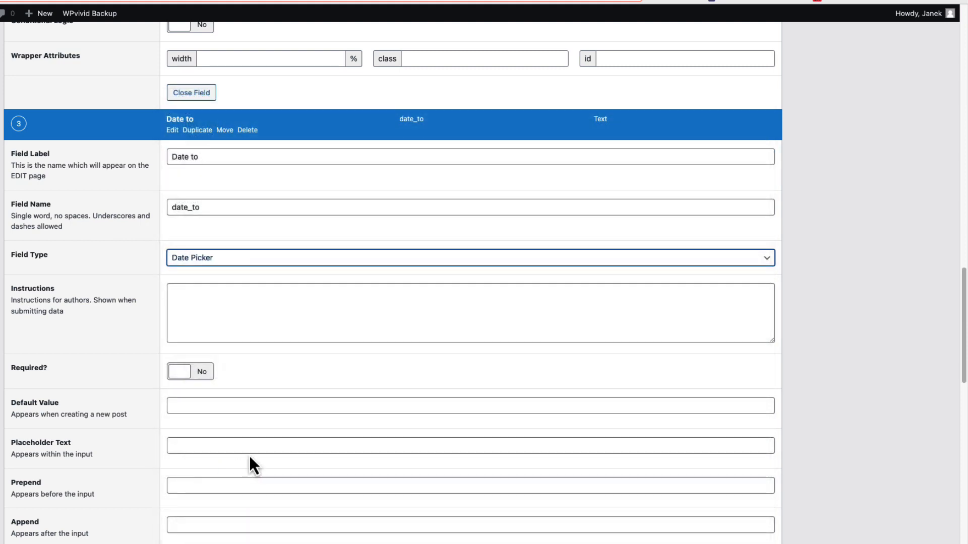
# Leave the field group without saving, open the existing "Product fields" group and inspect its Information tab field
pyautogui.scroll(-4, 667, 402)
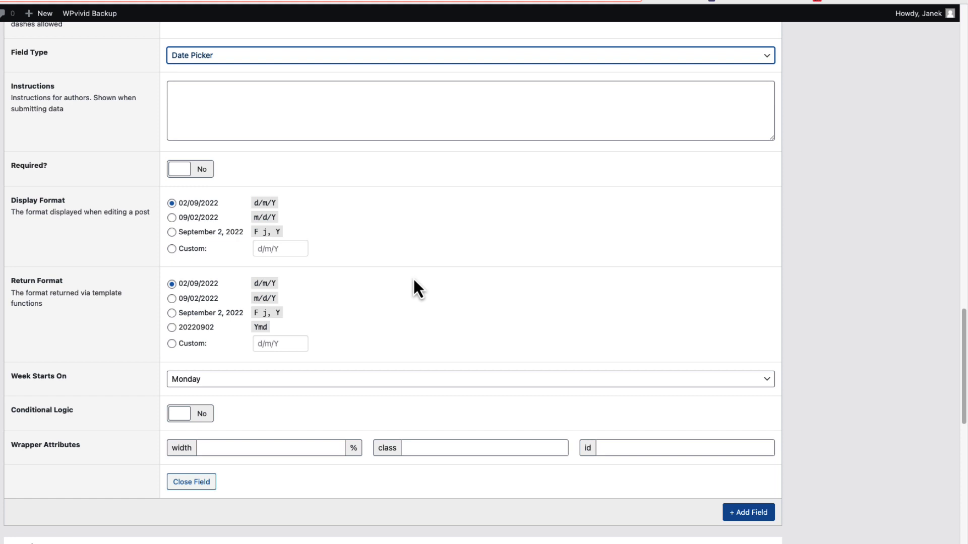
pyautogui.click(29, 401)
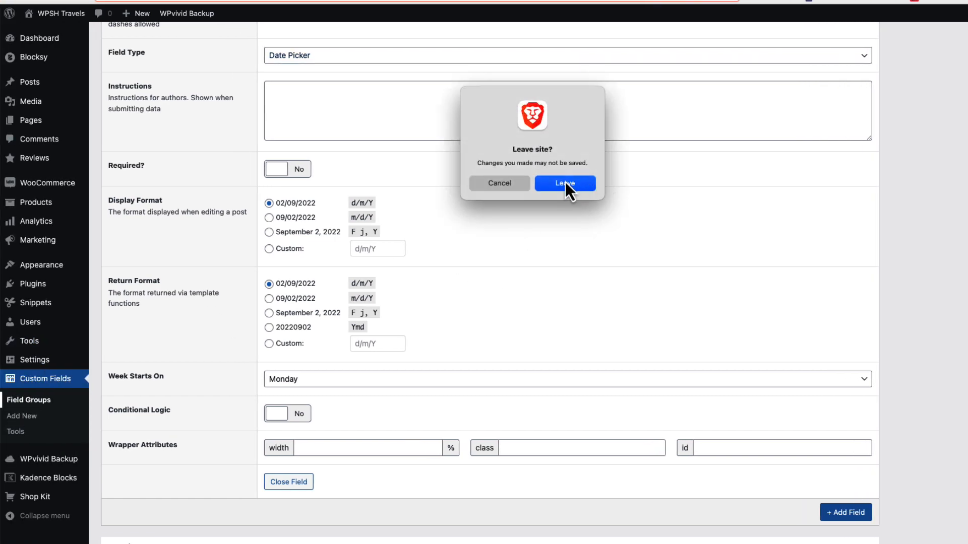
pyautogui.click(565, 183)
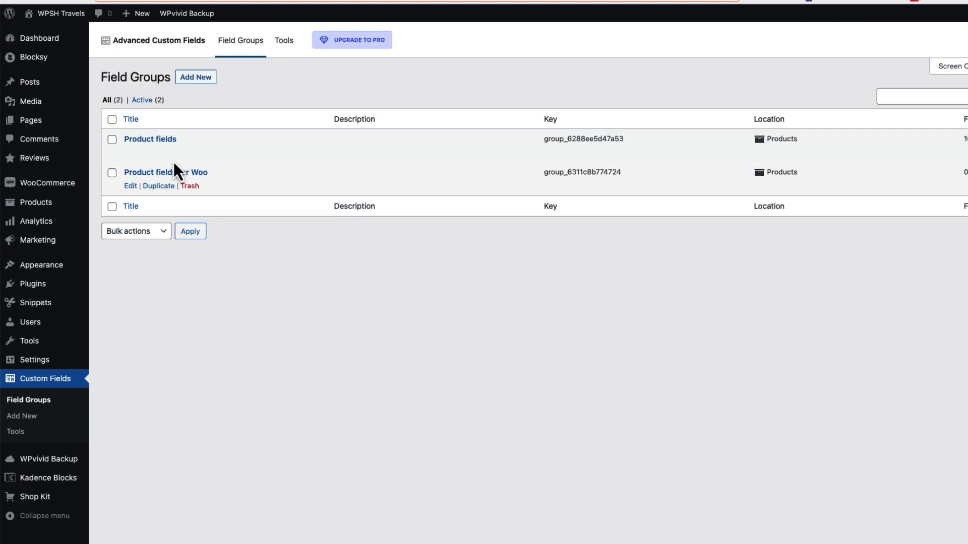
pyautogui.click(157, 141)
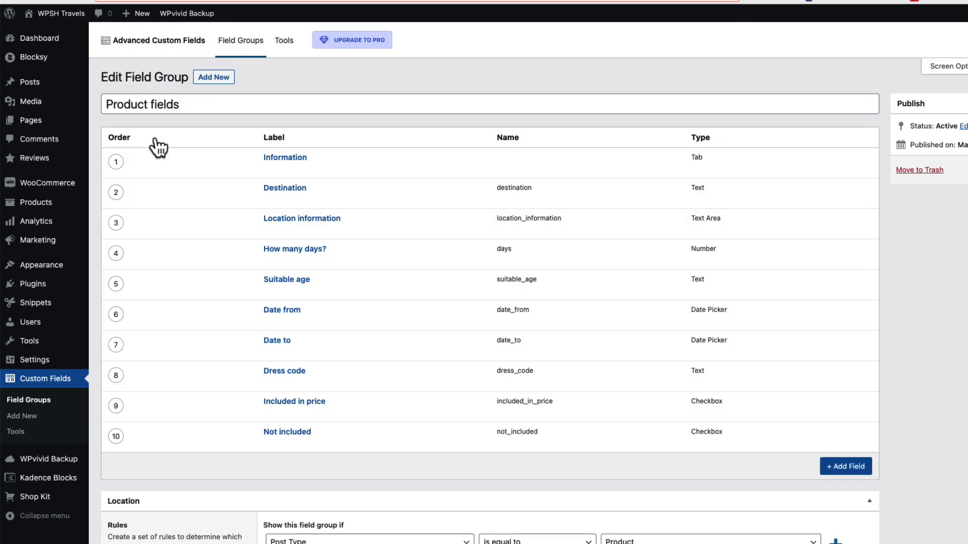
pyautogui.click(279, 161)
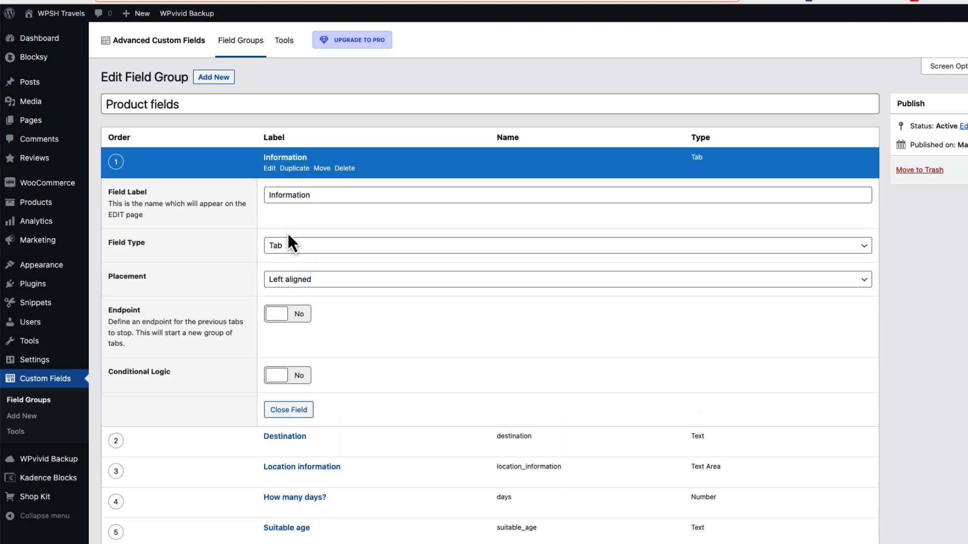
pyautogui.click(291, 160)
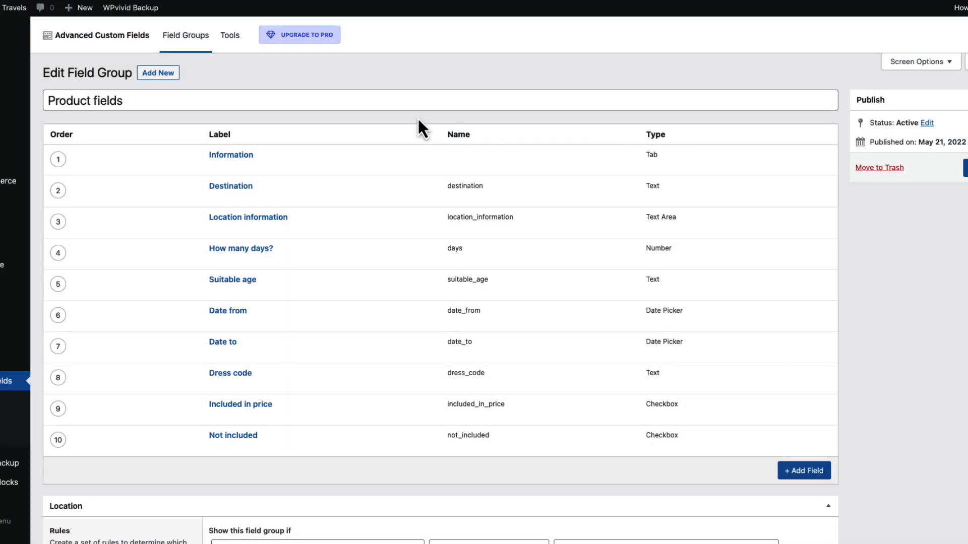
# Duplicate the Information tab field, label the copy "Images" and move it below the Not included field
pyautogui.click(241, 166)
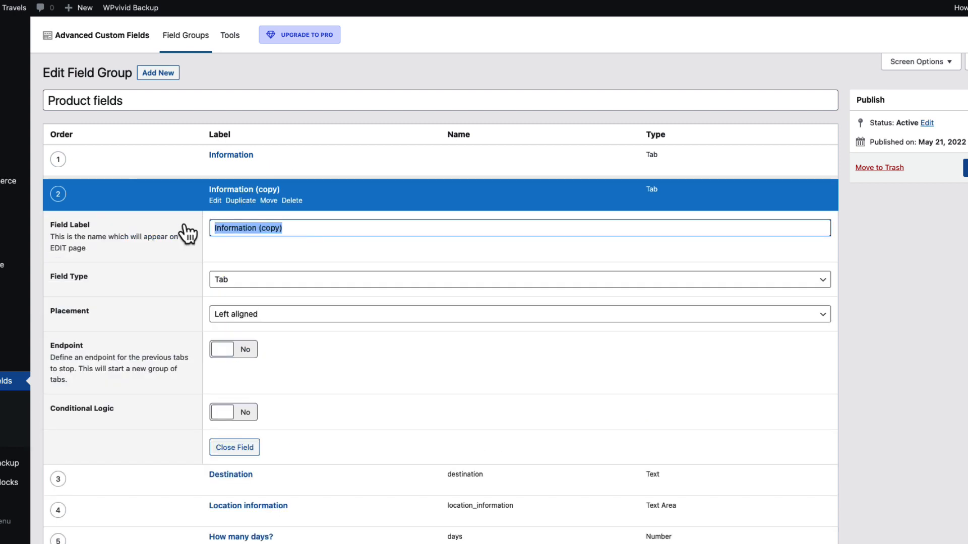
pyautogui.write('Images')
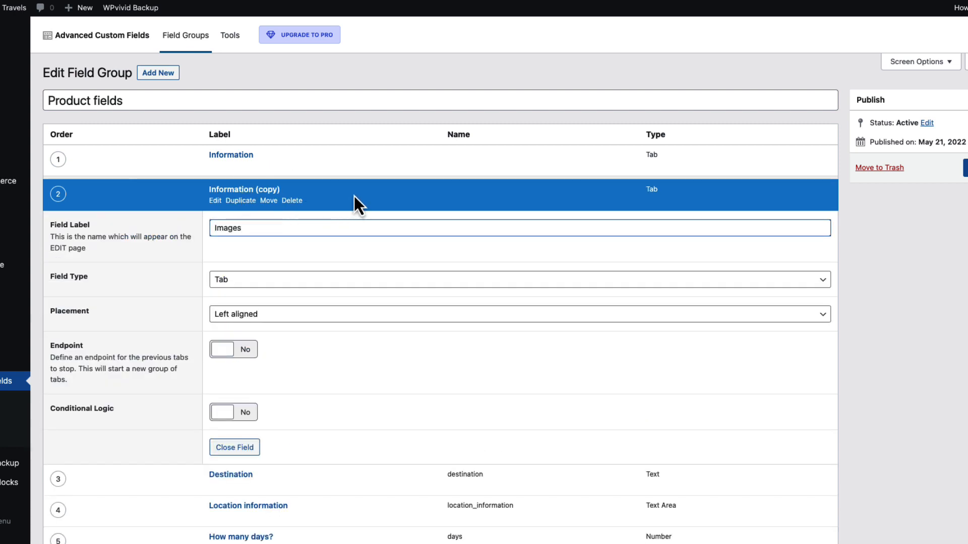
pyautogui.moveTo(58, 201); pyautogui.dragTo(63, 181)
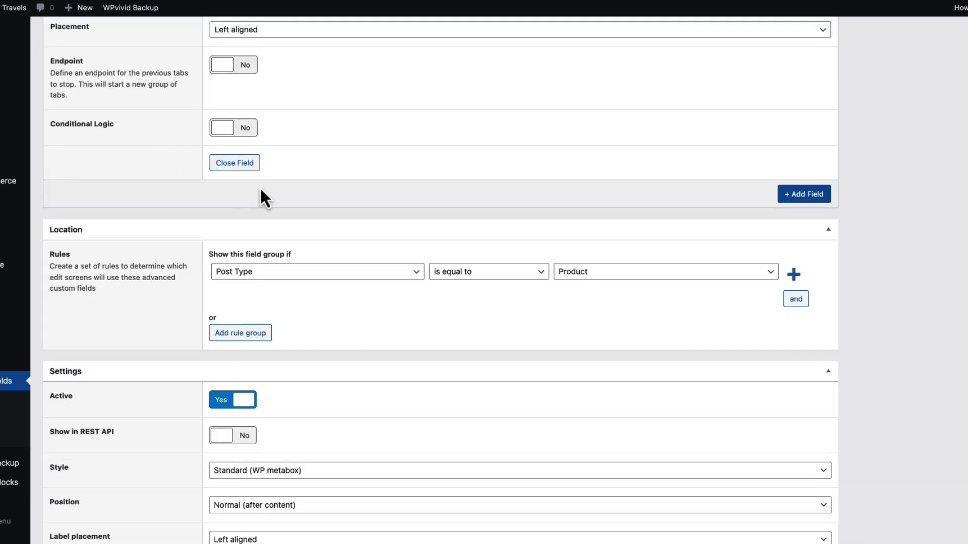
# Add an Image type field labelled "Image 1" under the Images tab with the preview size Thumbnail (150 x 150)
pyautogui.click(803, 195)
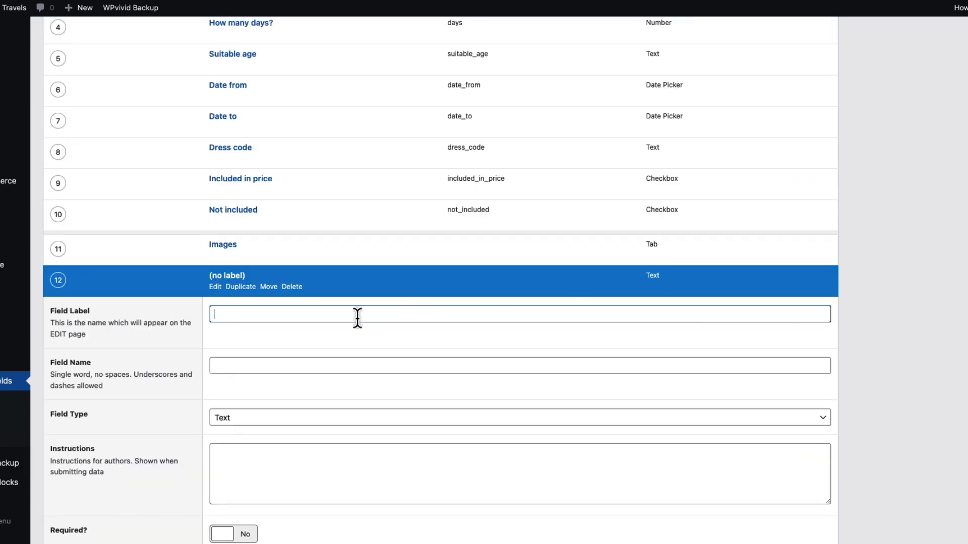
pyautogui.write('Image 1')
pyautogui.scroll(-4, 363, 356)
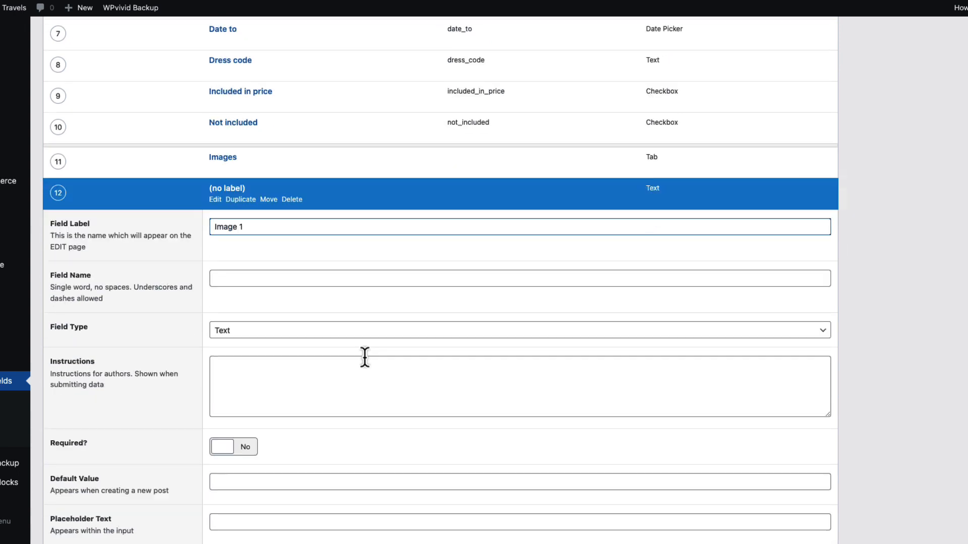
pyautogui.click(277, 304)
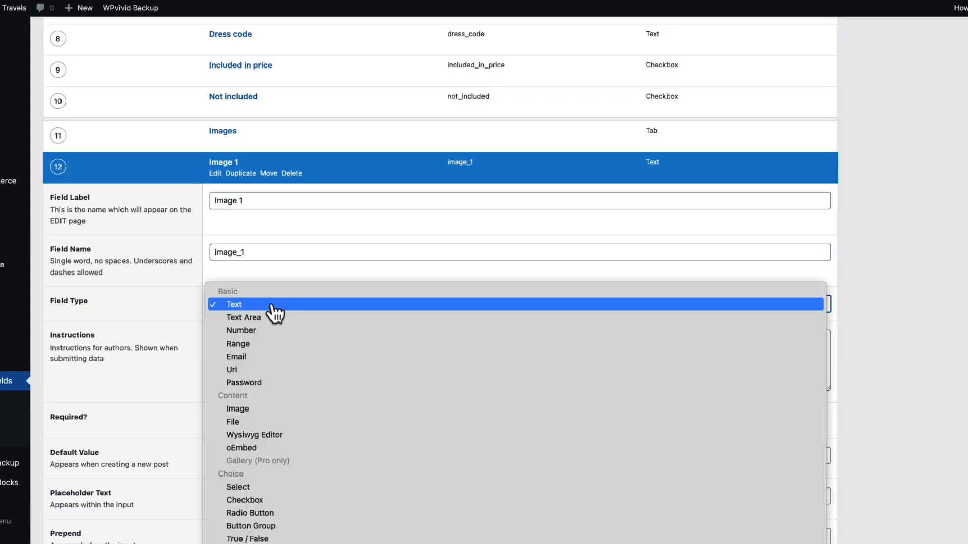
pyautogui.click(250, 410)
pyautogui.scroll(-5, 333, 353)
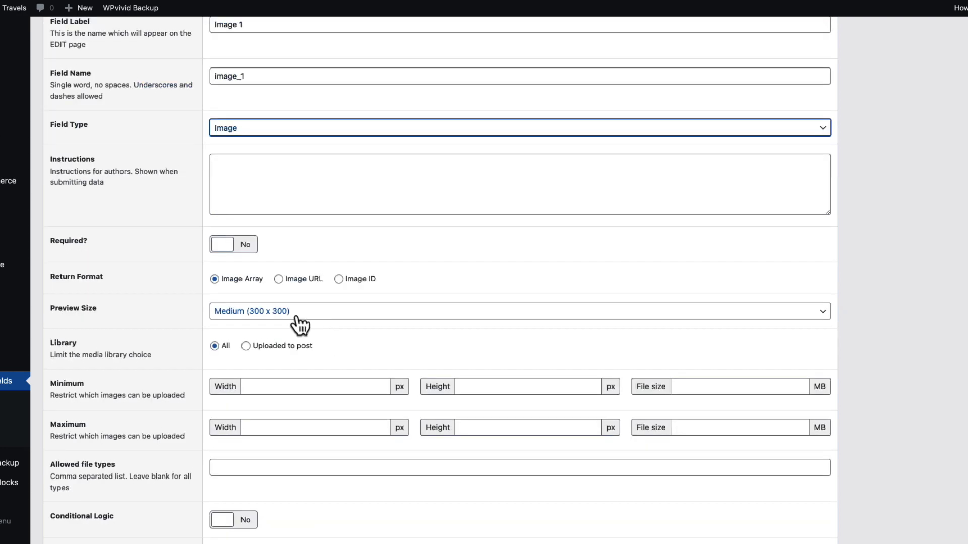
pyautogui.click(298, 312)
pyautogui.click(247, 301)
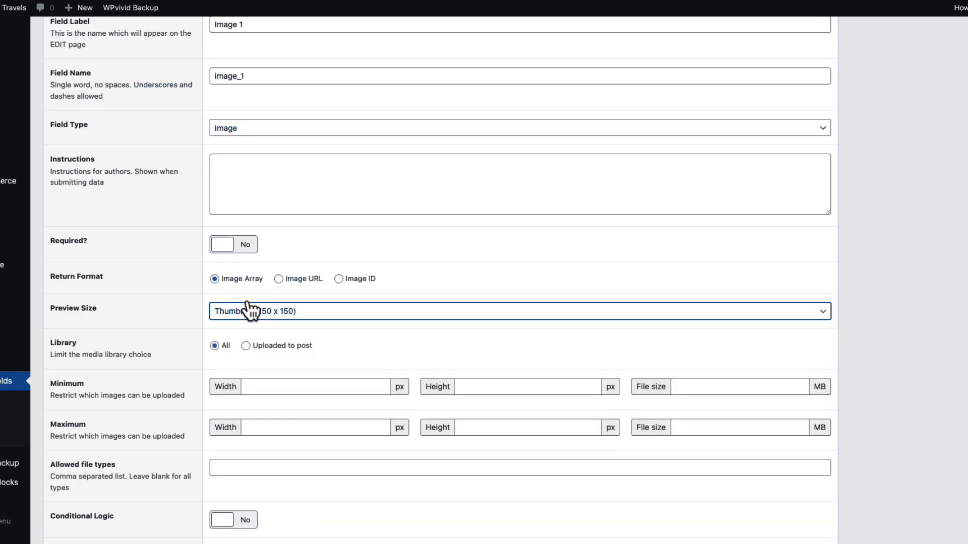
# Duplicate the Image 1 field and save the updated Product fields group
pyautogui.scroll(-2, 293, 324)
pyautogui.scroll(4, 248, 152)
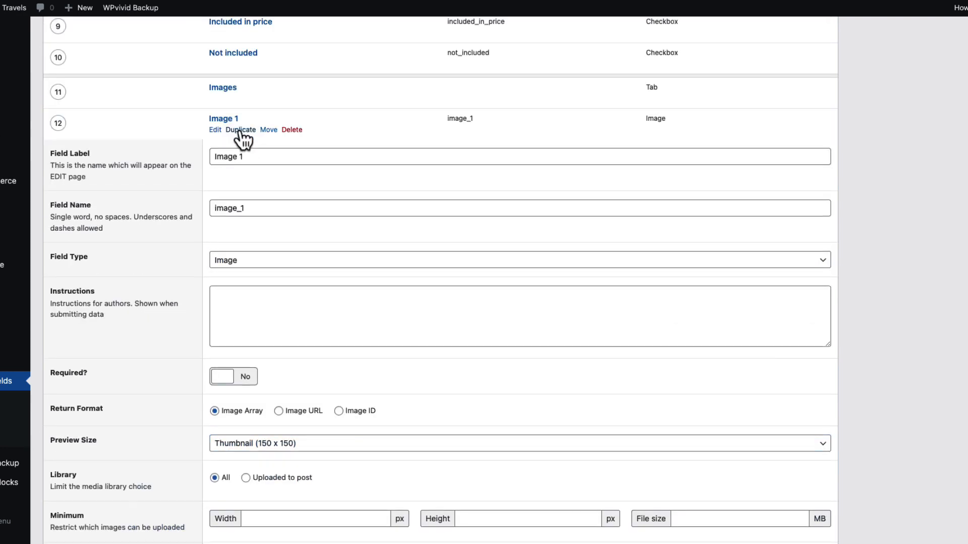
pyautogui.click(241, 131)
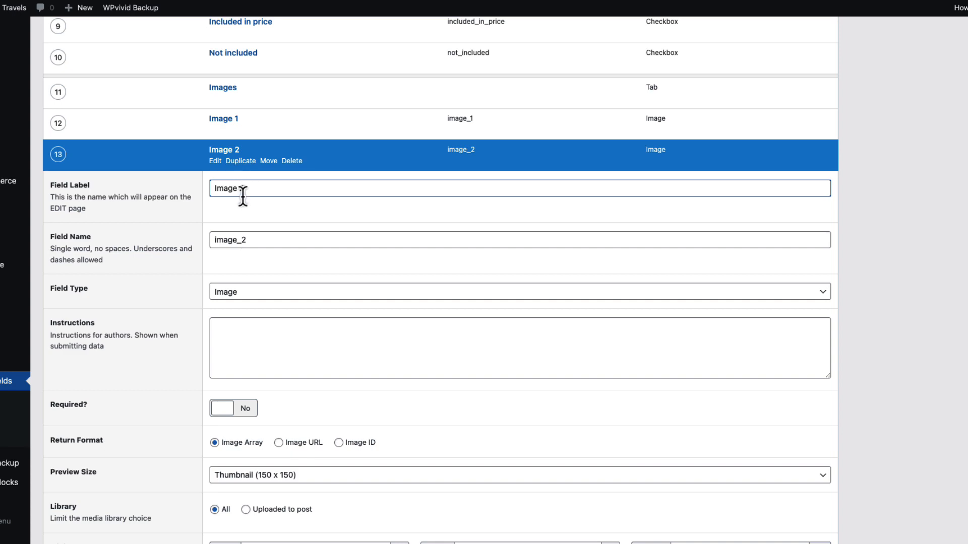
pyautogui.scroll(8, 690, 360)
pyautogui.click(965, 168)
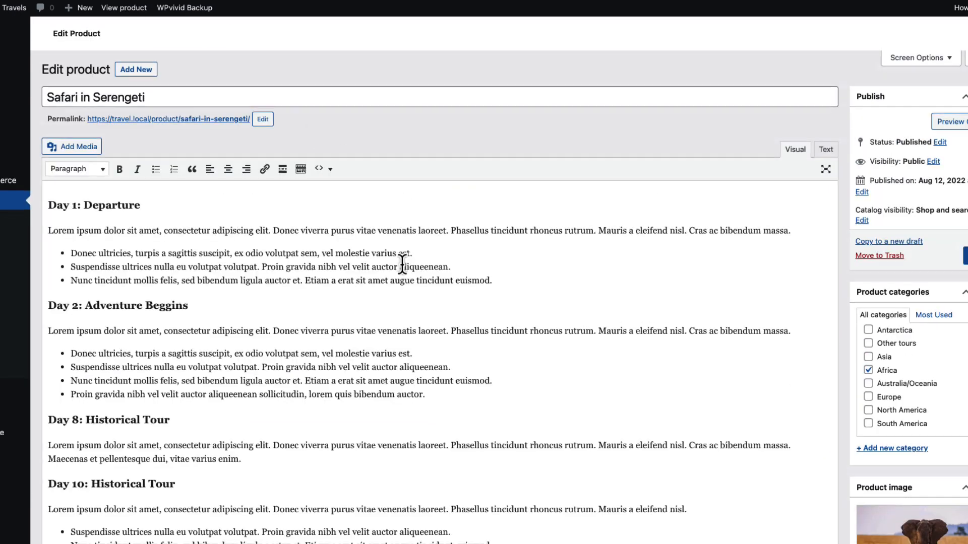
# Check the Information and Images tabs of the product fields on the Safari in Serengeti product
pyautogui.scroll(-8, 400, 261)
pyautogui.scroll(-15, 403, 260)
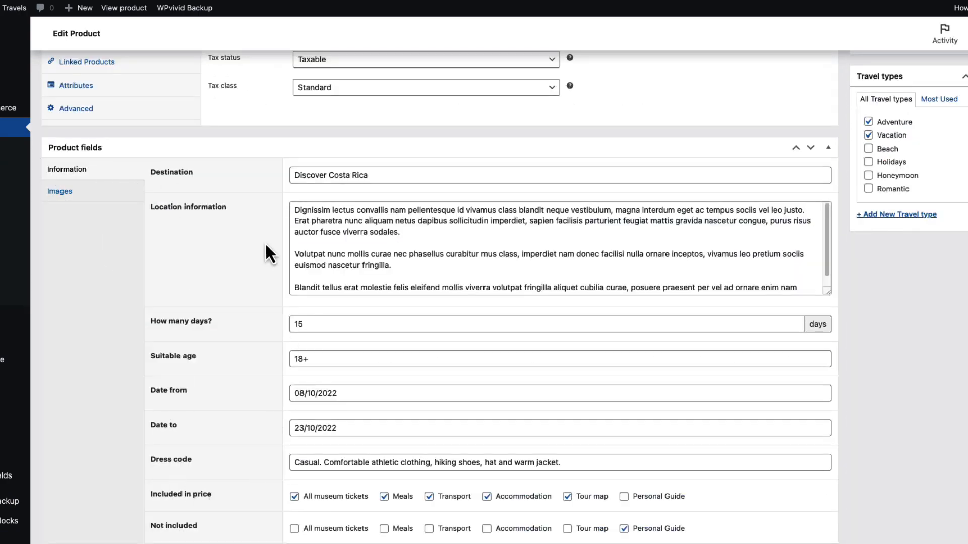
pyautogui.click(71, 194)
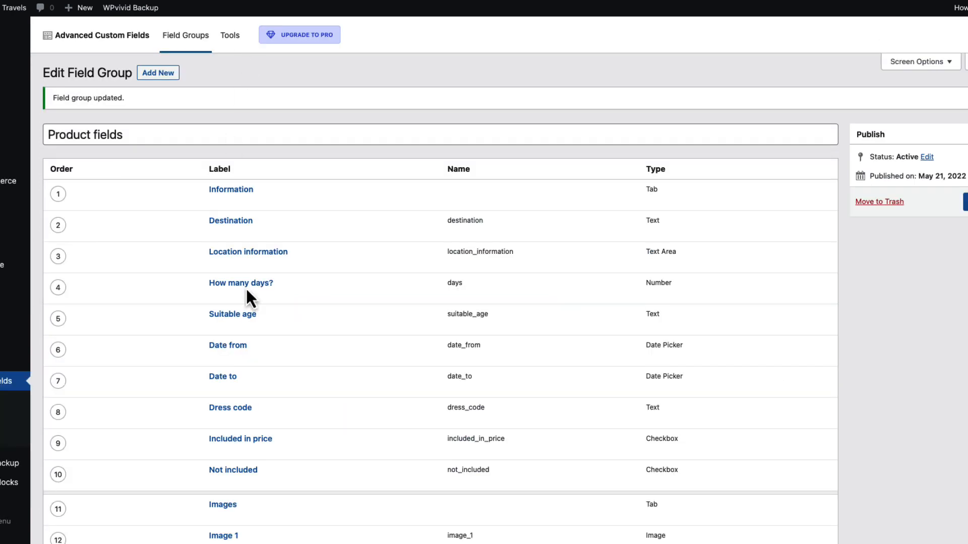
pyautogui.scroll(-5, 246, 287)
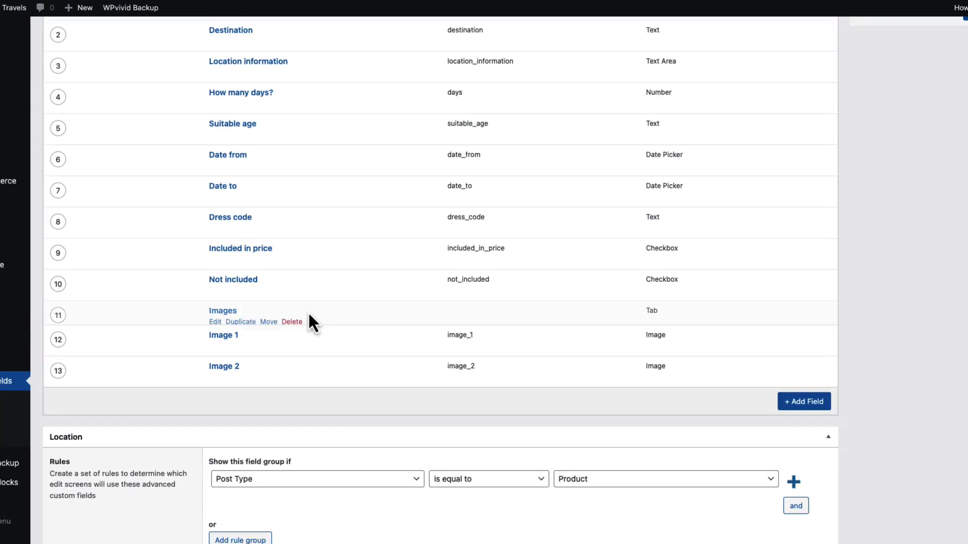
# Delete the Images tab, Image 1 and Image 2 fields from the Product fields group
pyautogui.click(293, 323)
pyautogui.click(309, 313)
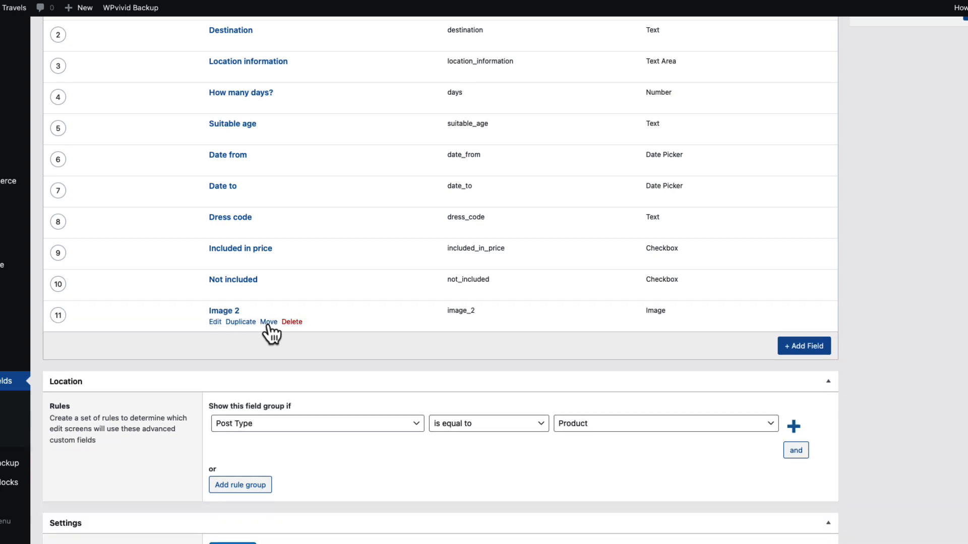
pyautogui.click(292, 323)
pyautogui.click(325, 308)
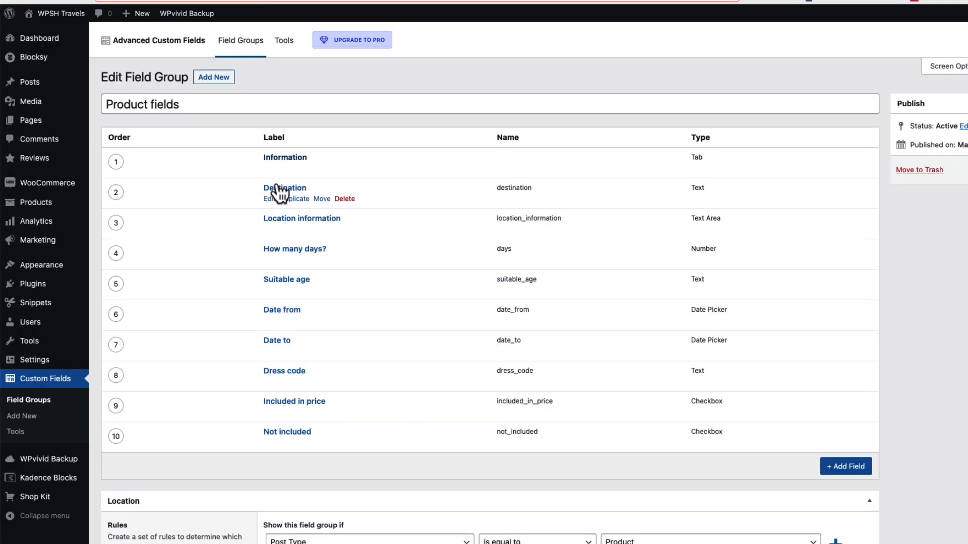
# Review the field type of each field in the Product fields group, from Information to Dress code
pyautogui.moveTo(283, 166)
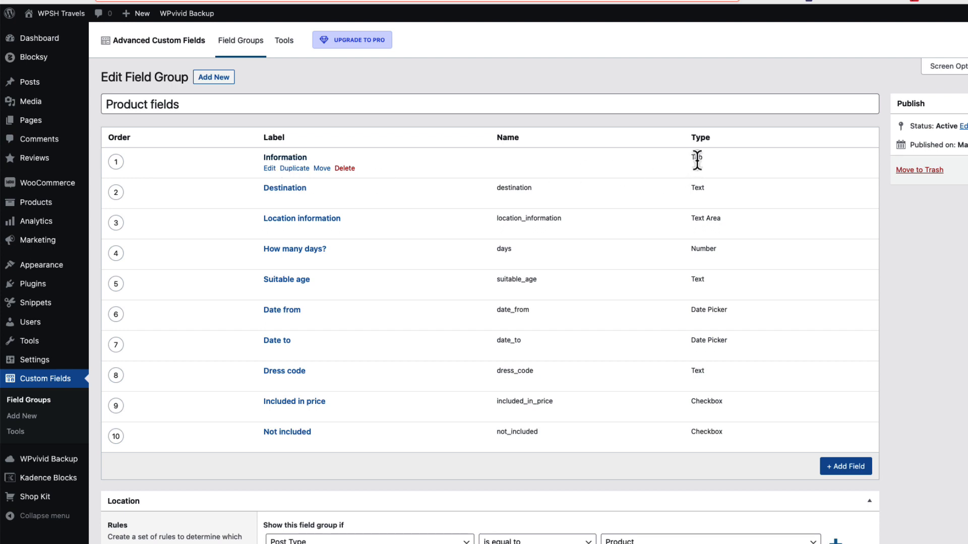
pyautogui.moveTo(711, 201)
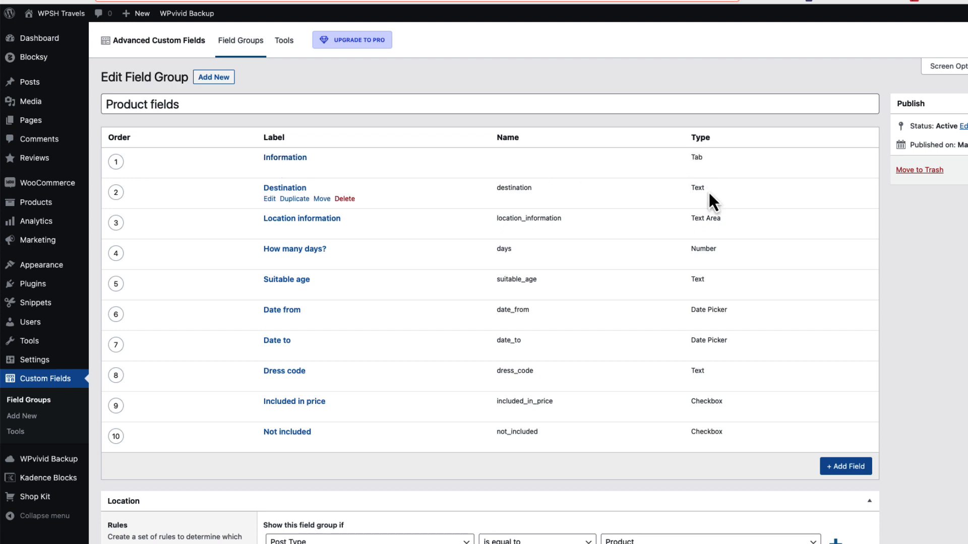
pyautogui.moveTo(709, 190); pyautogui.dragTo(689, 190)
pyautogui.moveTo(733, 220); pyautogui.dragTo(689, 222)
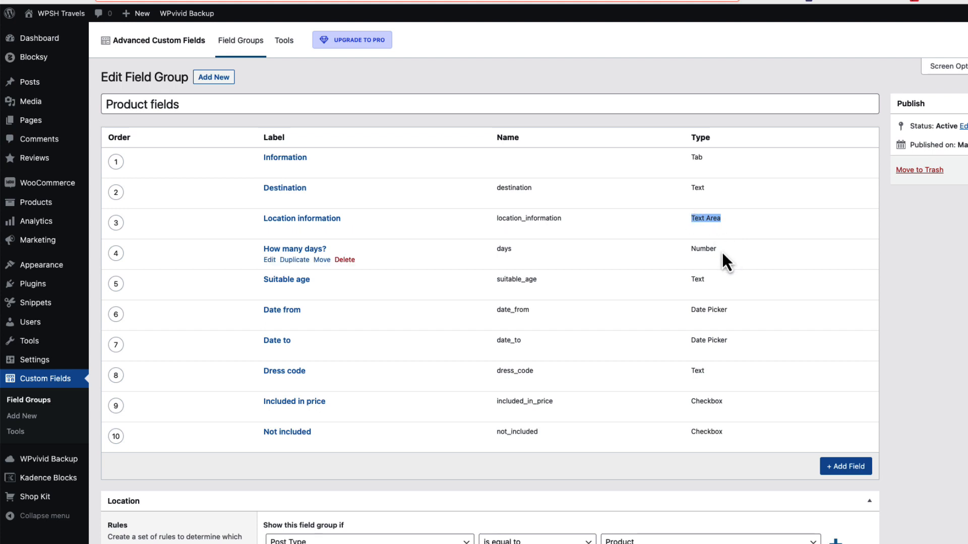
pyautogui.moveTo(721, 250); pyautogui.dragTo(683, 250)
pyautogui.click(710, 280)
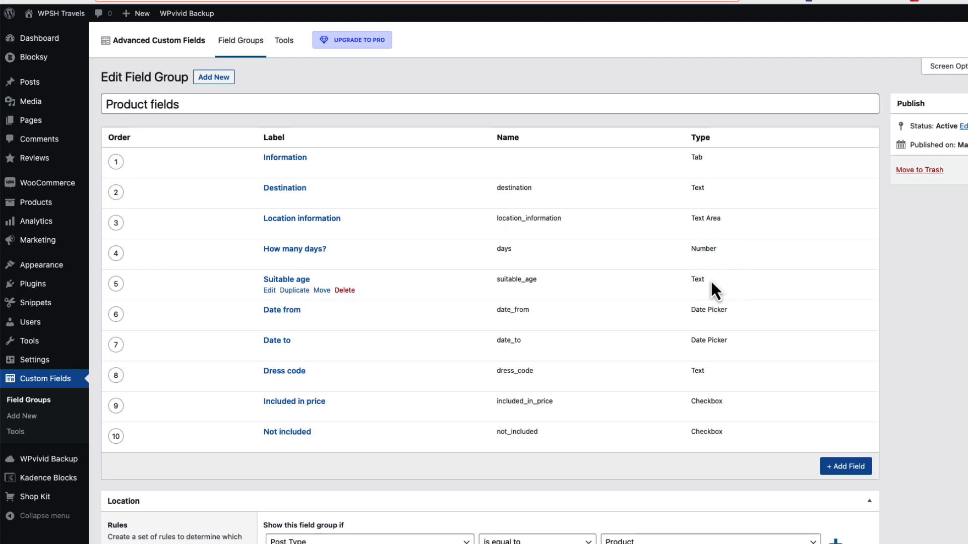
pyautogui.moveTo(734, 310); pyautogui.dragTo(677, 308)
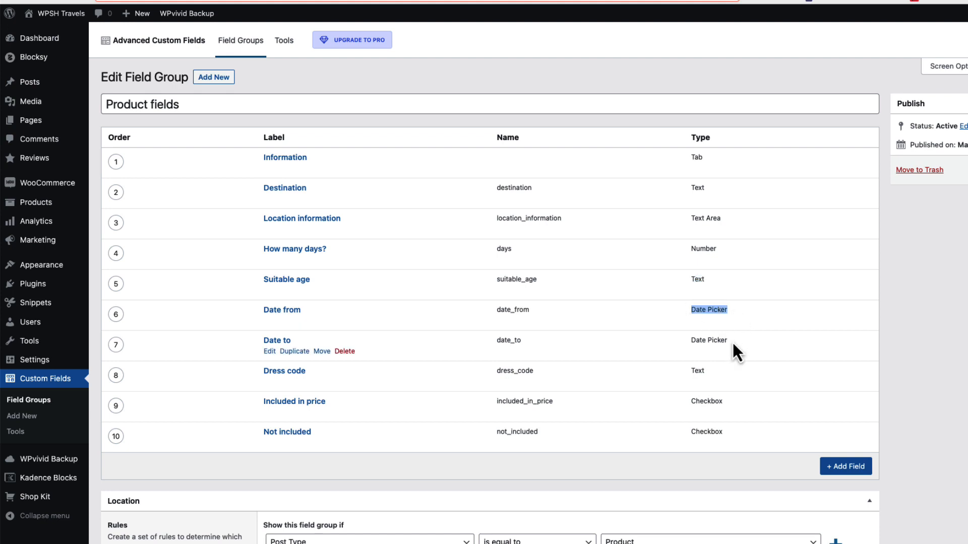
pyautogui.moveTo(732, 341); pyautogui.dragTo(696, 345)
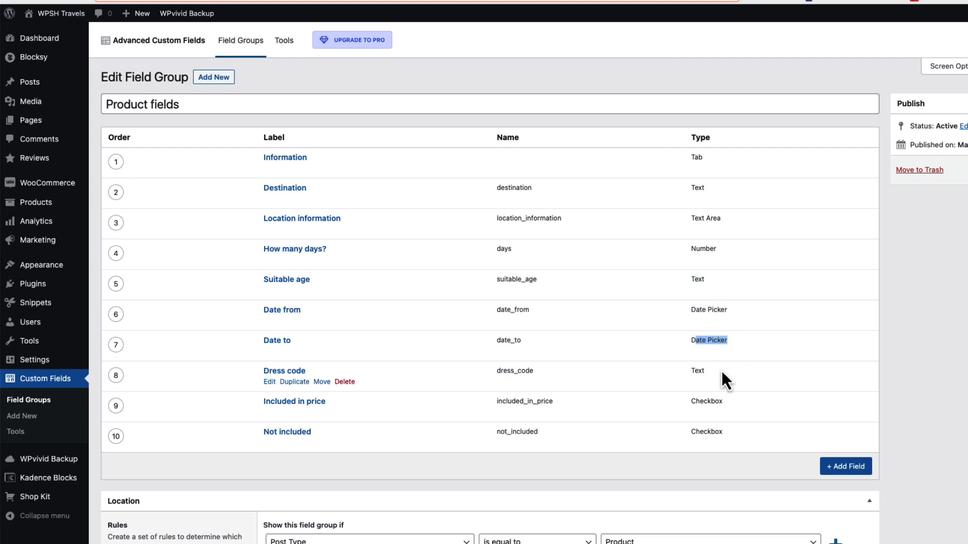
pyautogui.doubleClick(697, 371)
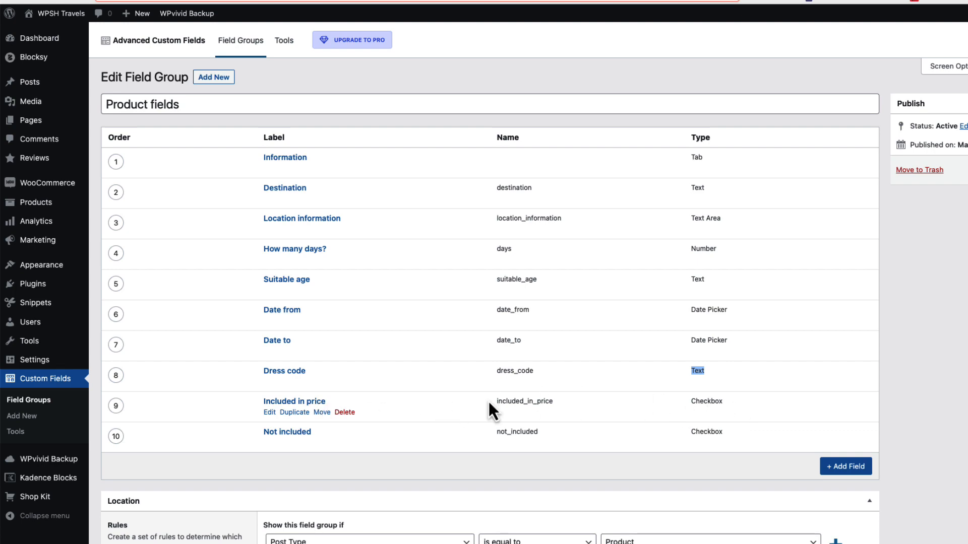
# Inspect the checkbox choices of the Included in price and Not included fields
pyautogui.click(312, 404)
pyautogui.scroll(-10, 413, 346)
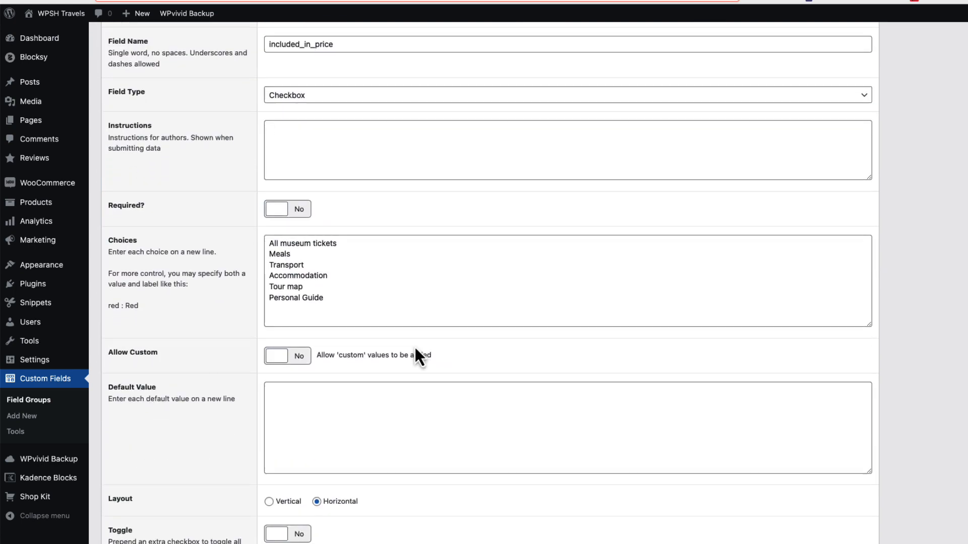
pyautogui.moveTo(334, 300); pyautogui.dragTo(253, 240)
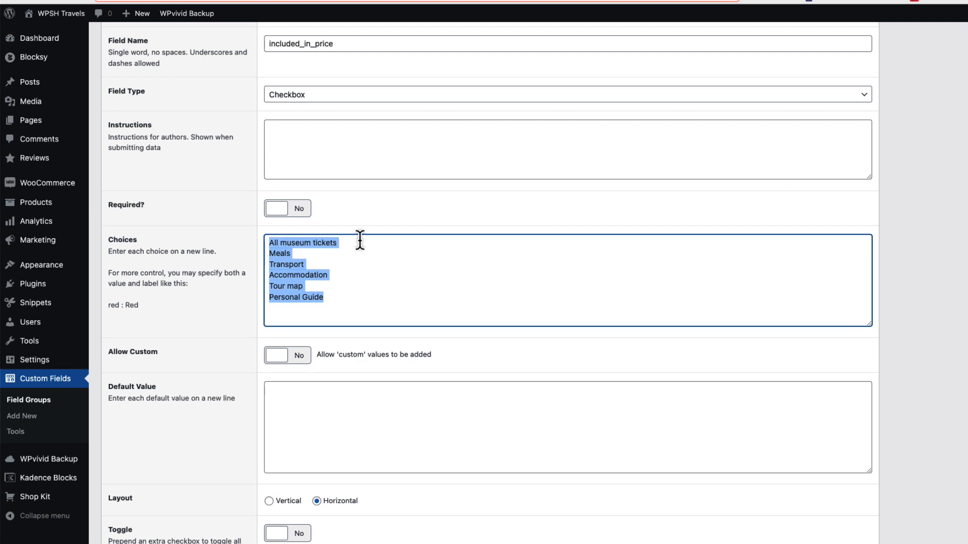
pyautogui.scroll(-8, 412, 285)
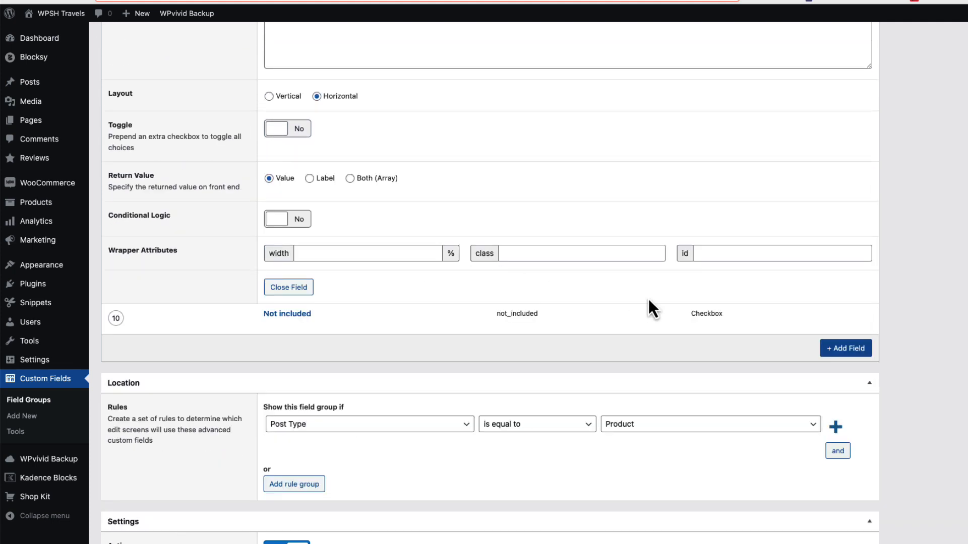
pyautogui.click(301, 315)
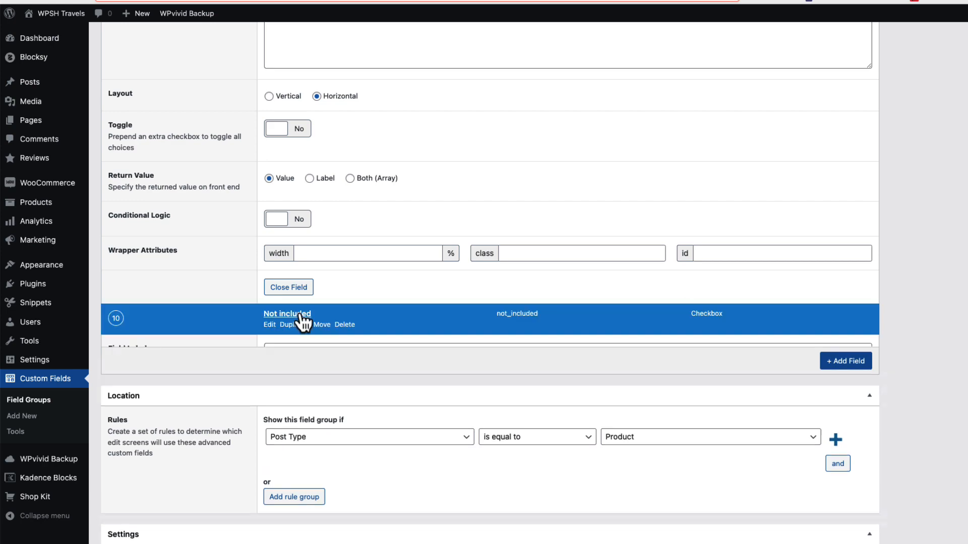
pyautogui.scroll(-8, 439, 303)
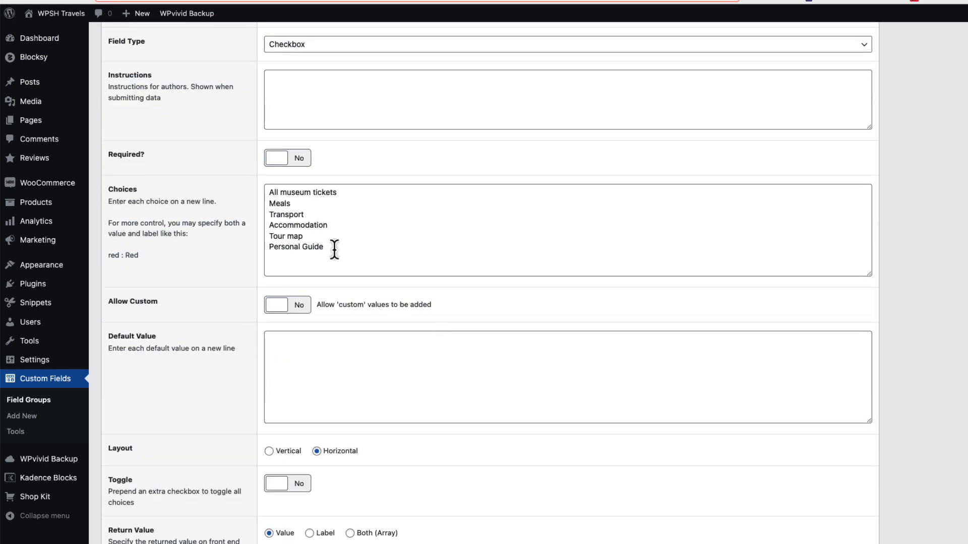
pyautogui.moveTo(334, 249); pyautogui.dragTo(255, 195)
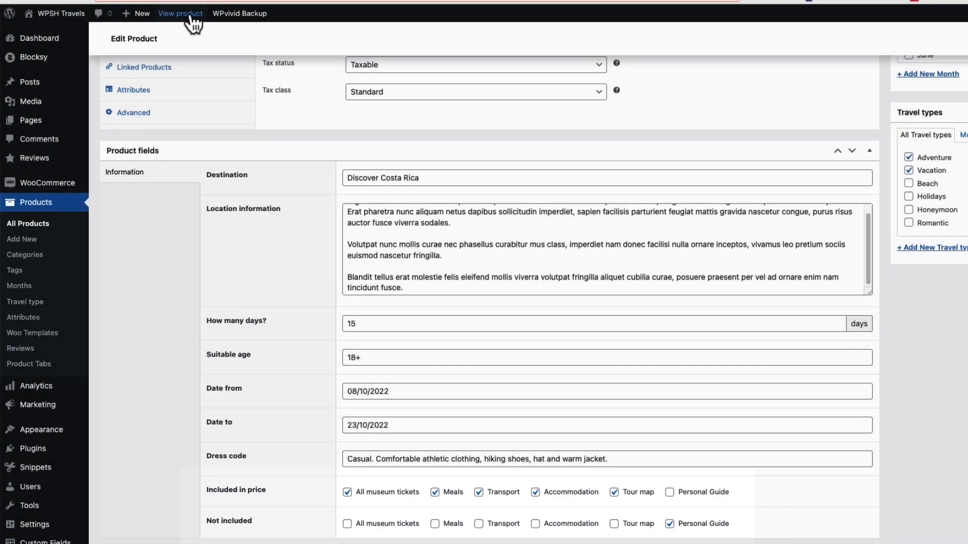
# View the Safari in Serengeti product page and examine its tour details and included and not included price items
pyautogui.click(192, 14)
pyautogui.scroll(-8, 504, 202)
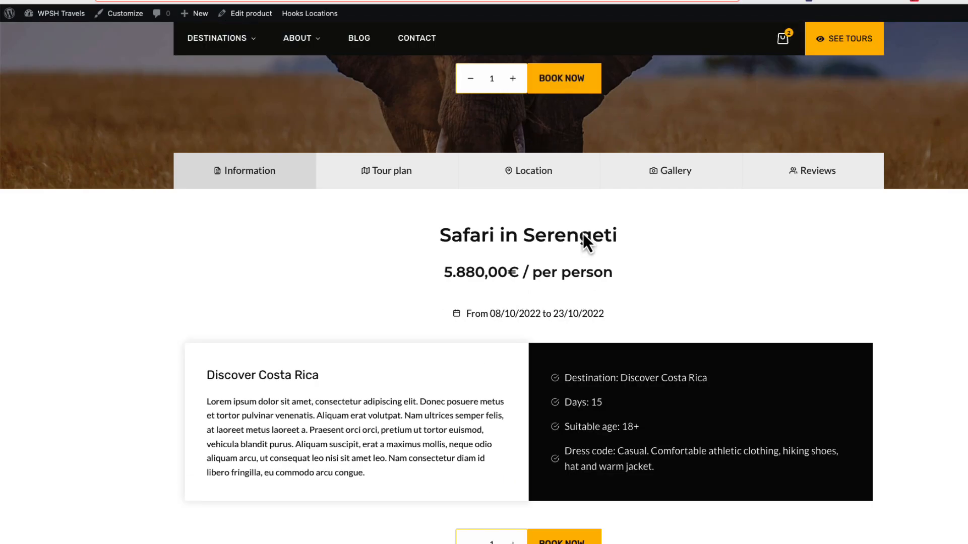
pyautogui.scroll(-7, 583, 233)
pyautogui.scroll(4, 583, 231)
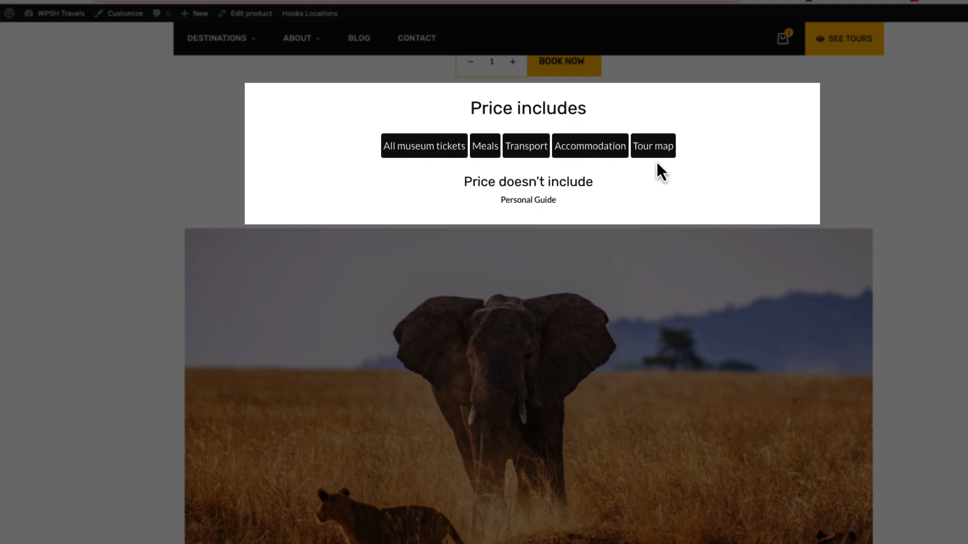
pyautogui.moveTo(574, 201); pyautogui.dragTo(499, 202)
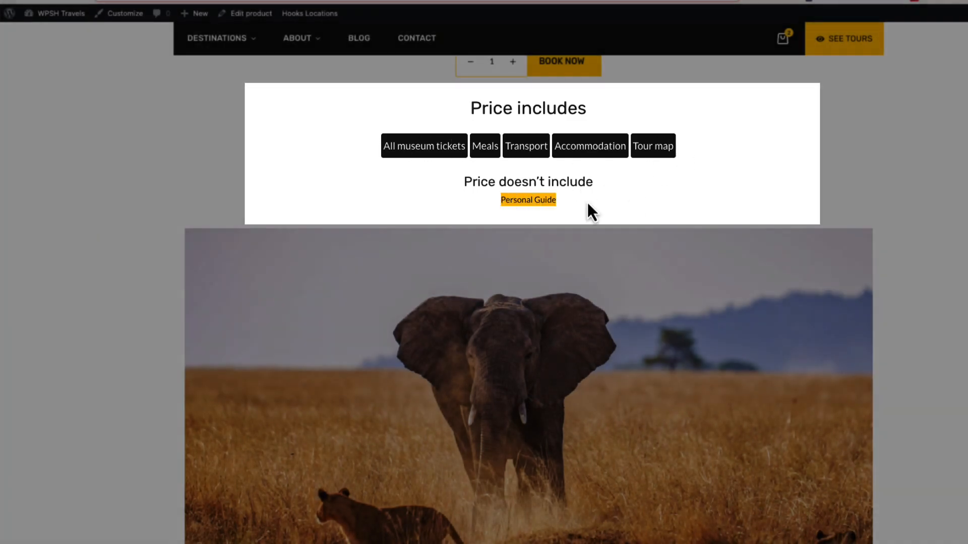
pyautogui.scroll(4, 722, 167)
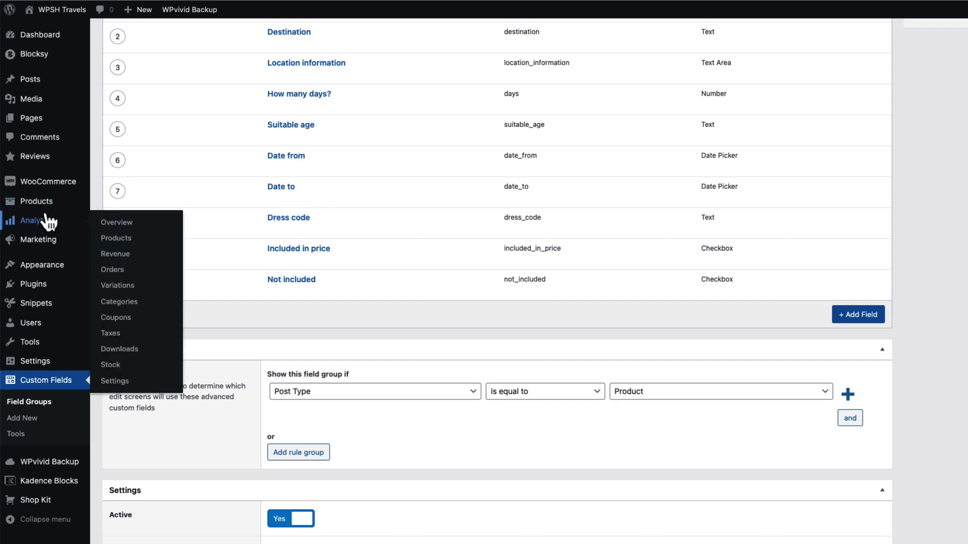
# Create a new product named "Stockholm tour" and paste the Lorem ipsum paragraph as its main description
pyautogui.moveTo(45, 201)
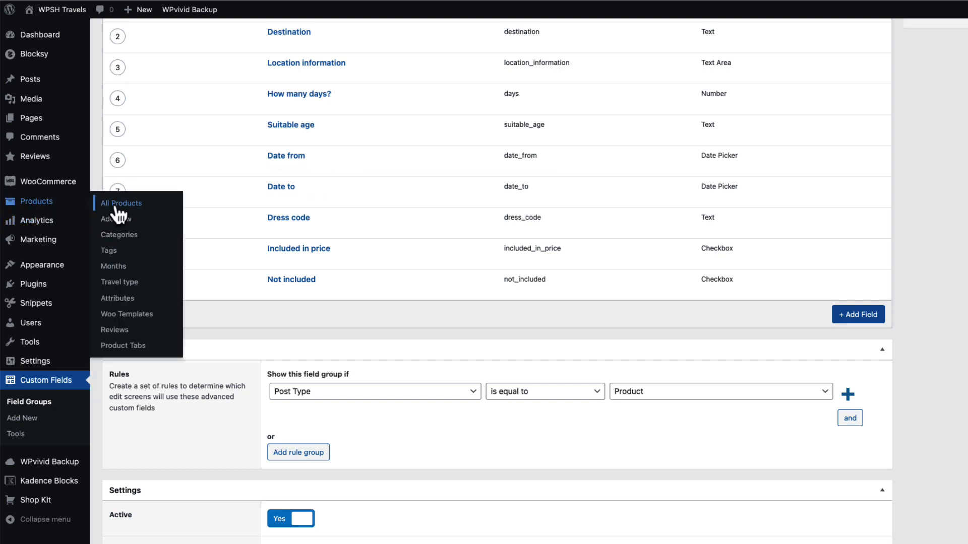
pyautogui.click(118, 205)
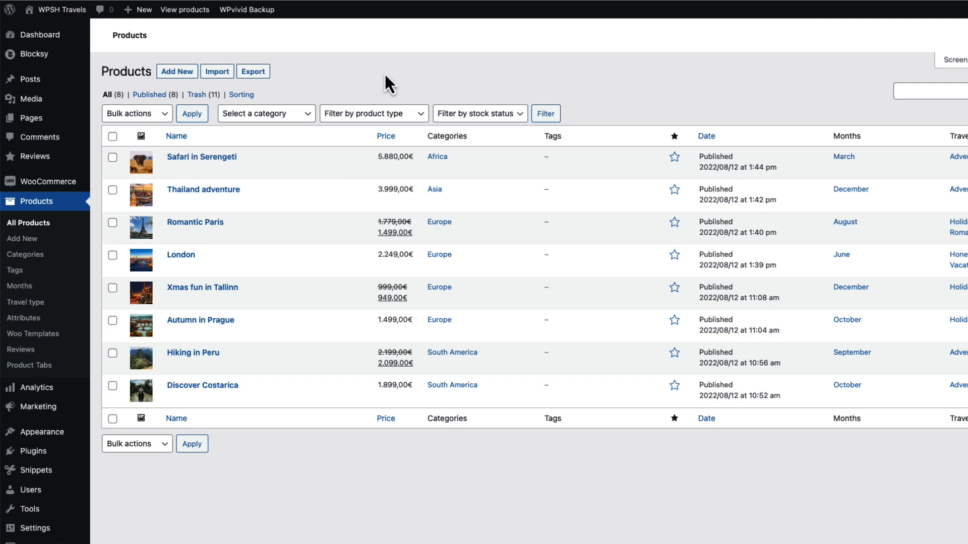
pyautogui.click(181, 76)
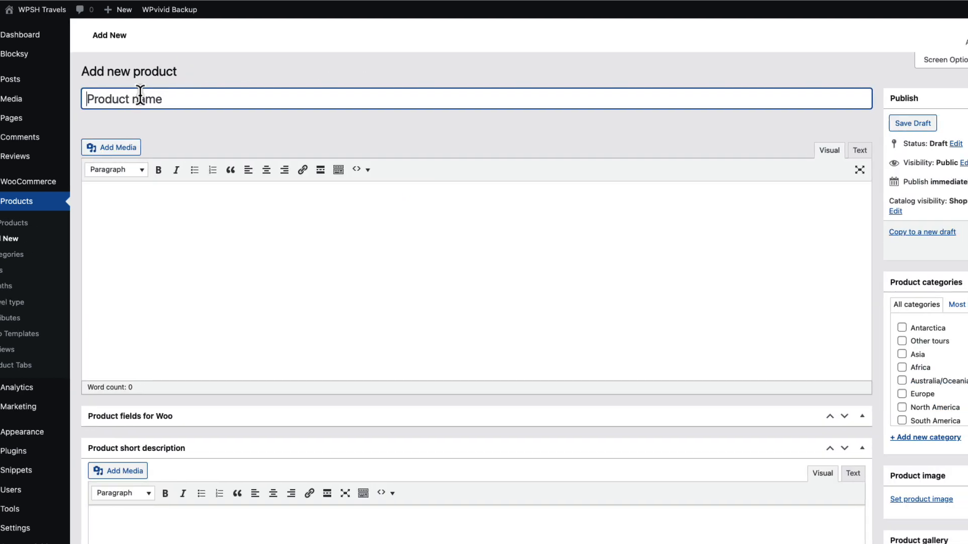
pyautogui.write('Stockholm tour')
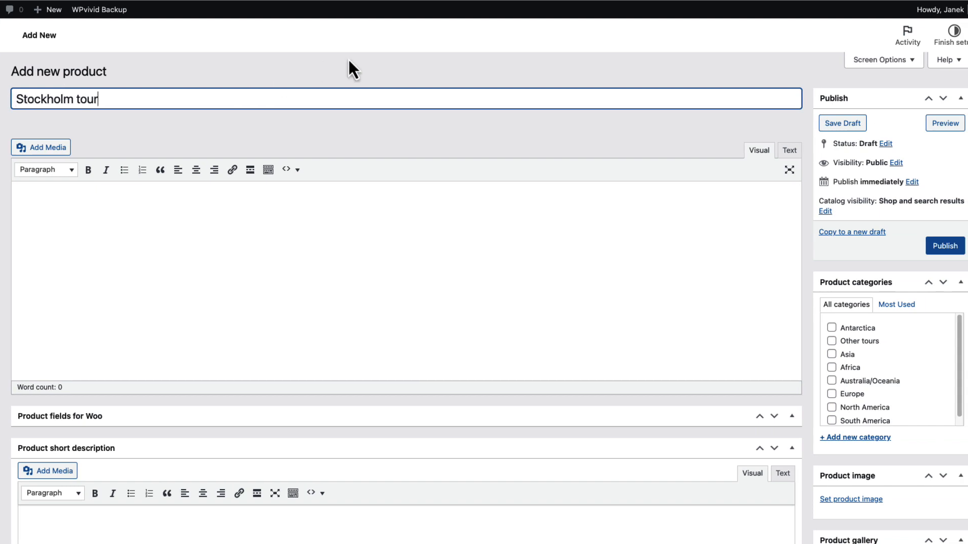
pyautogui.click(79, 216)
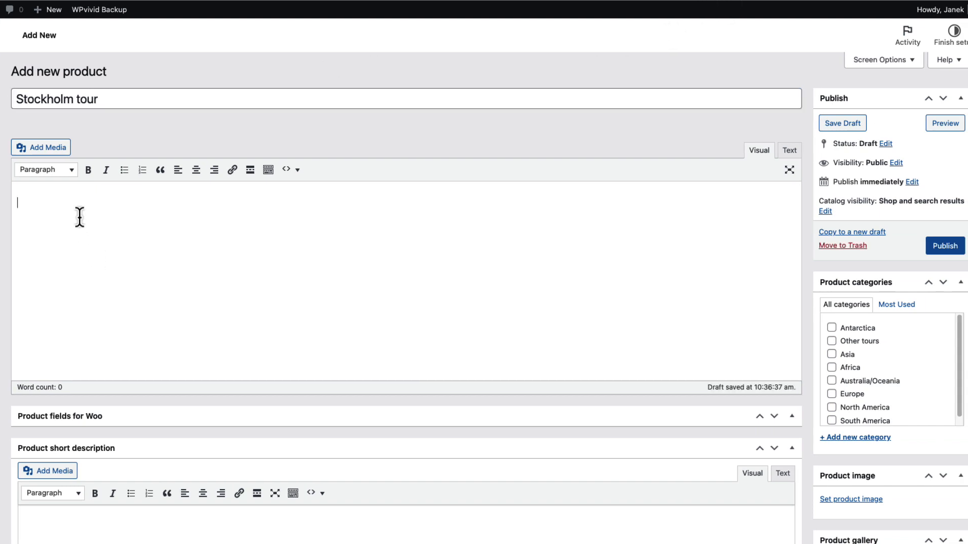
pyautogui.write('Lorem ipsum dolor sit amet consectetur adipiscing elit, sapien fusce sodales eu etiam imperdiet dis, montes donec curabitur nullam neque senectus. Vulputate egestas dignissim at placerat imperdiet eu laoreet, nulla eleifend cursus lacus orci. Accumsan ornare bibendum augue laoreet vestibulum libero erat dictum dapibus aenean, himenaeos senectus orci hac viverra porttitor euismod condimentum proin integer tempus, maecenas varius quam pellentesque dignissim duis consequat lobortis vel. Nascetur semper nullam sollicitudin nunc feugiat suspendisse eget tempor, dis sed tellus habitant tempus ultrices senectus sociis, lacus erat leo aenean vehicula varius urna. Eu taciti faucibus penatibus ut rutrum himenaeos enim, tincidunt luctus posuere platea suscipit risus suspendisse tristique, curabitur inceptos nec cum vivamus duis tempor, purus habitant fringilla neque cras auctor.')
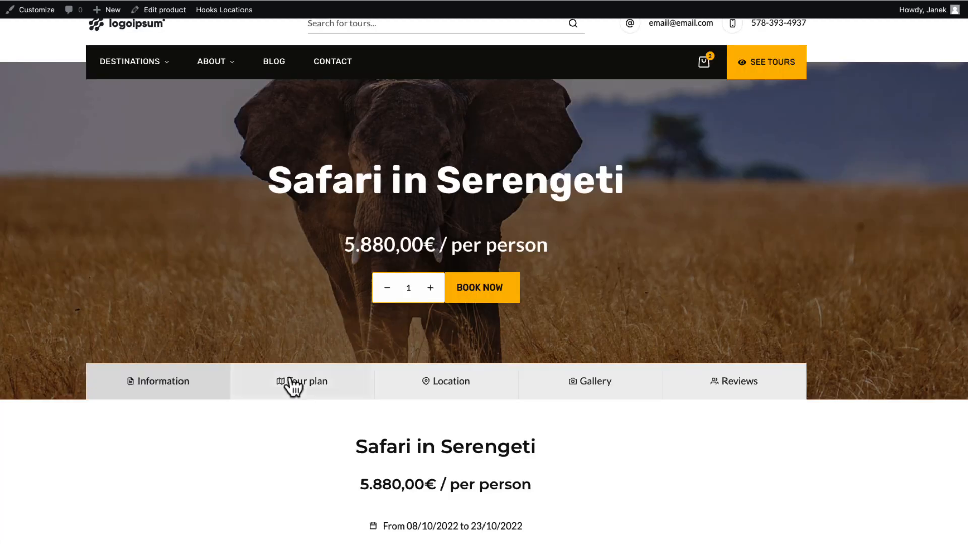
# Check the Tour plan on the Safari page, then paste one Lorem ipsum sentence as the new product's short description
pyautogui.click(324, 391)
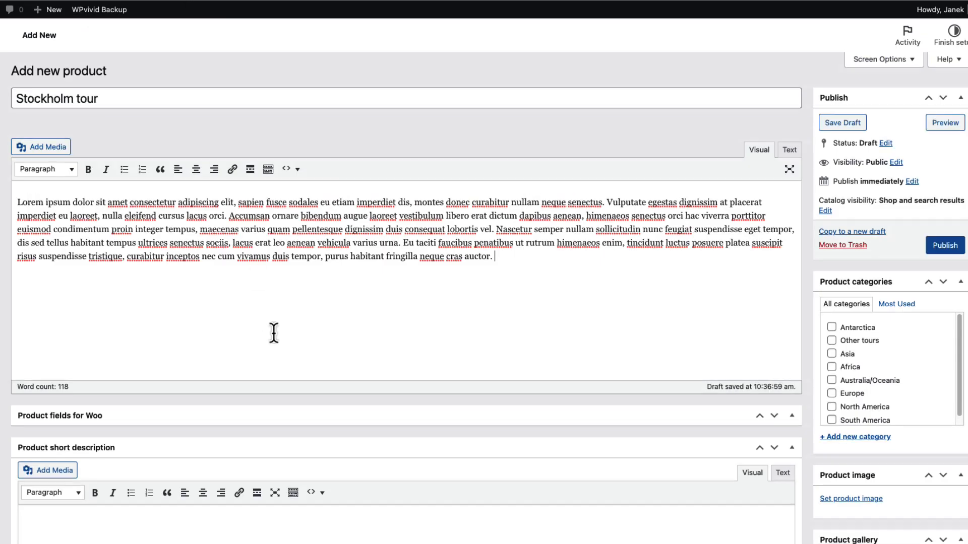
pyautogui.scroll(-6, 125, 231)
pyautogui.hotkey('ctrl', 'v')
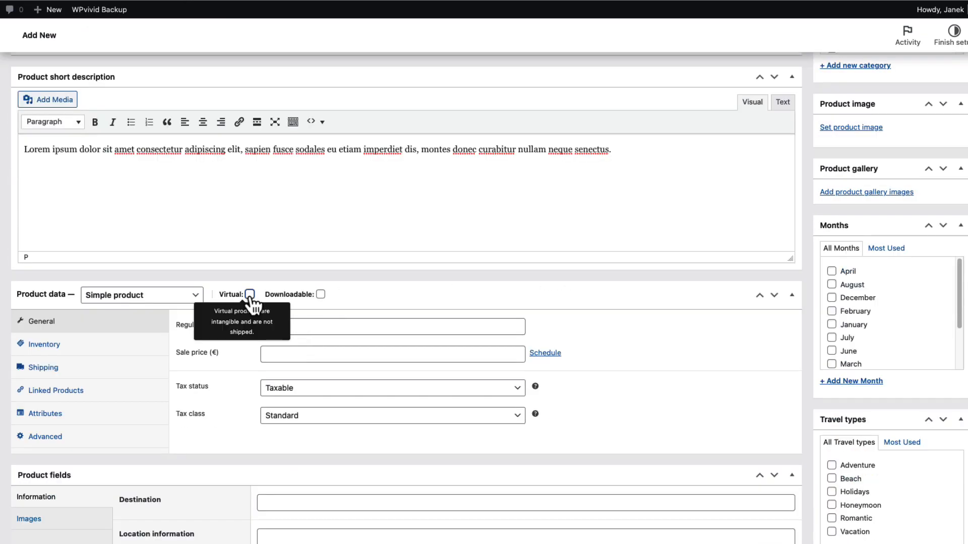
# Mark the Stockholm tour as virtual and set its regular price to 999 and sale price to 949
pyautogui.click(250, 297)
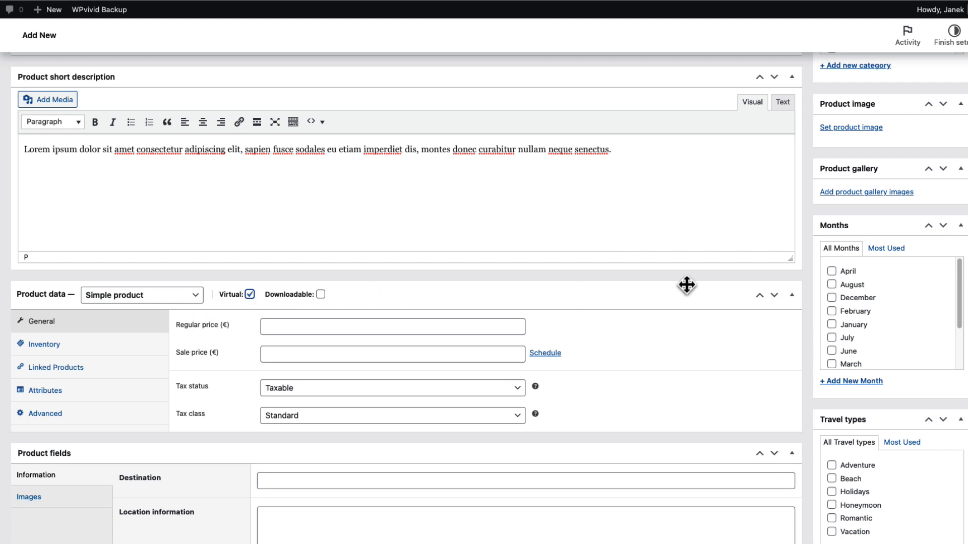
pyautogui.click(309, 328)
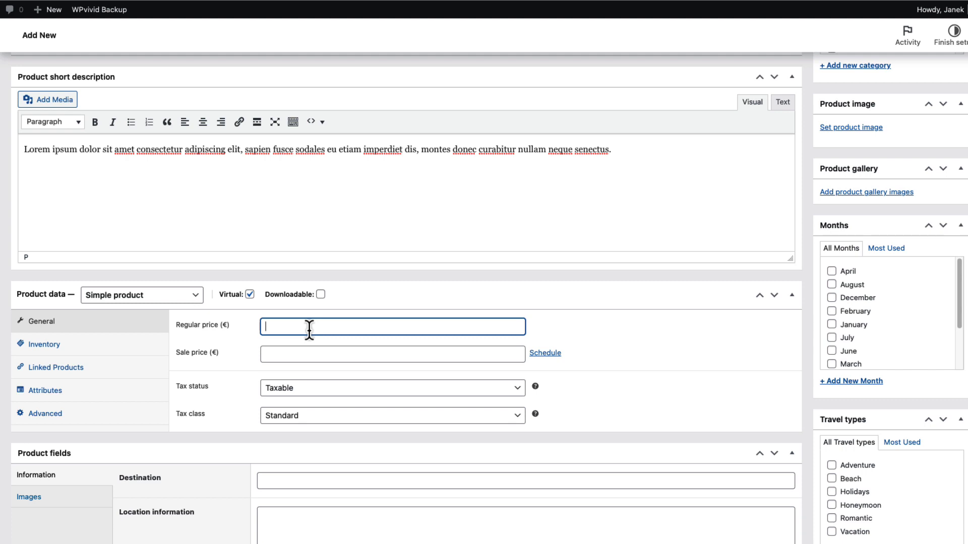
pyautogui.write('999')
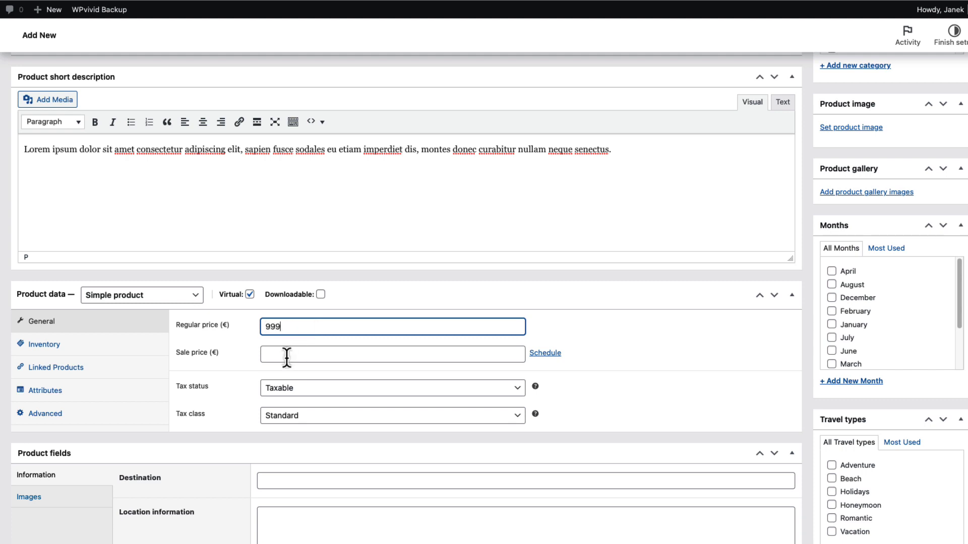
pyautogui.click(287, 355)
pyautogui.write('949')
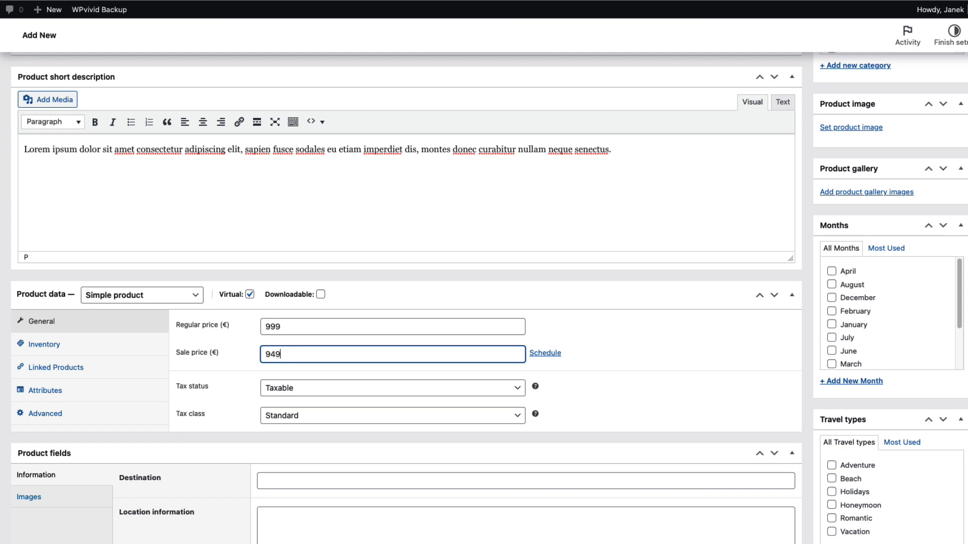
# Open the product's linked products settings to view the upsell and cross-sell options
pyautogui.scroll(-3, 76, 216)
pyautogui.click(73, 209)
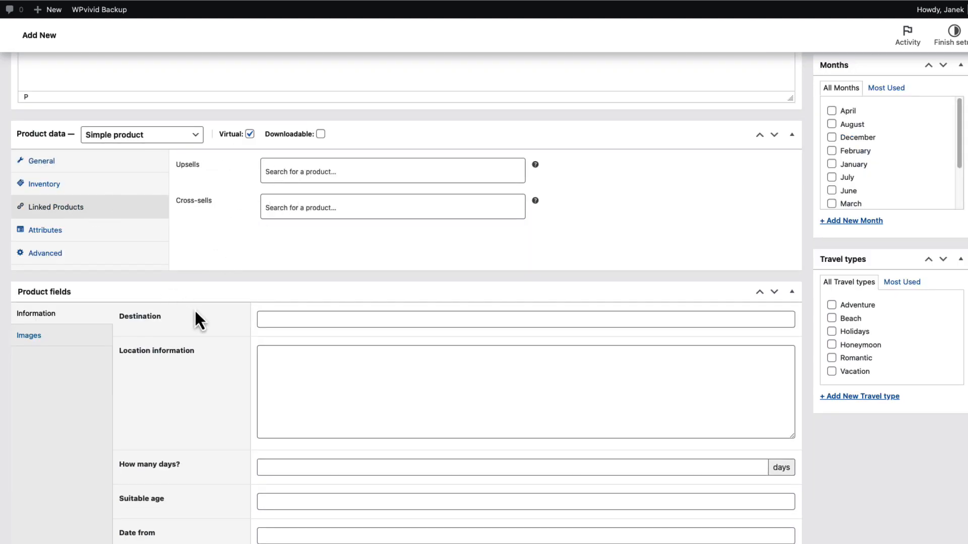
# Enter Stockkolm as the tour's destination and paste the Lorem ipsum text as its location information
pyautogui.scroll(-3, 194, 309)
pyautogui.click(291, 157)
pyautogui.write('S')
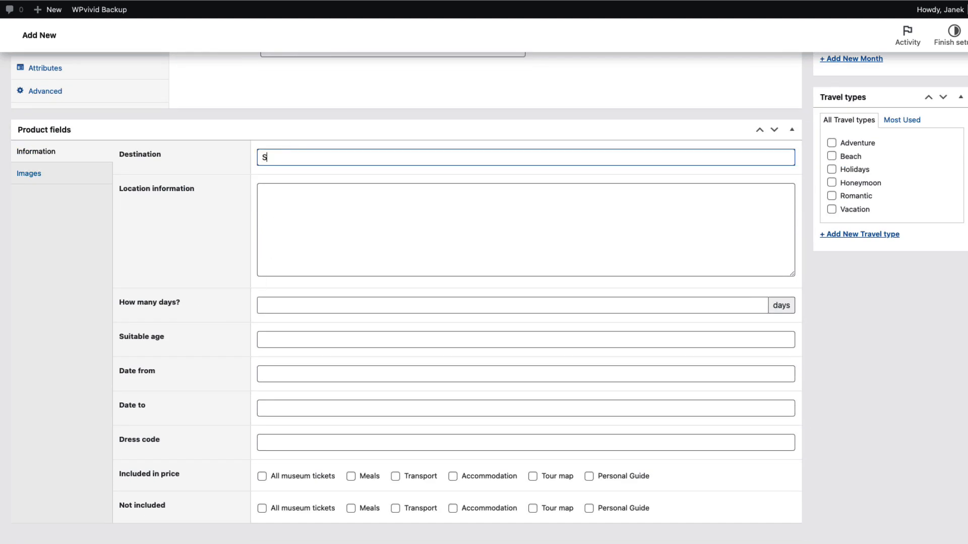
pyautogui.write('tockkolm')
pyautogui.click(324, 199)
pyautogui.write('Lorem ipsum dolor sit amet consectetur adipiscing elit, sapien fusce sodales eu etiam imperdiet dis, montes donec curabitur nullam neque senectus. Vulputate egestas dignissim at placerat imperdiet eu laoreet, nulla eleifend cursus lacus orci. Accumsan ornare bibendum augue laoreet vestibulum libero erat dictum dapibus aenean, himenaeos senectus orci hac viverra porttitor euismod condimentum proin integer tempus, maecenas varius quam pellentesque dignissim duis consequat lobortis vel. Nascetur semper nullam sollicitudin nunc feugiat suspendisse eget tempor, dis sed tellus habitant tempus ultrices senectus sociis, lacus erat leo aenean vehicula varius urna. Eu taciti faucibus penatibus ut rutrum himenaeos enim, tincidunt luctus posuere platea suscipit risus suspendisse tristique, curabitur inceptos nec cum vivamus duis tempor, purus habitant fringilla neque cras auctor.')
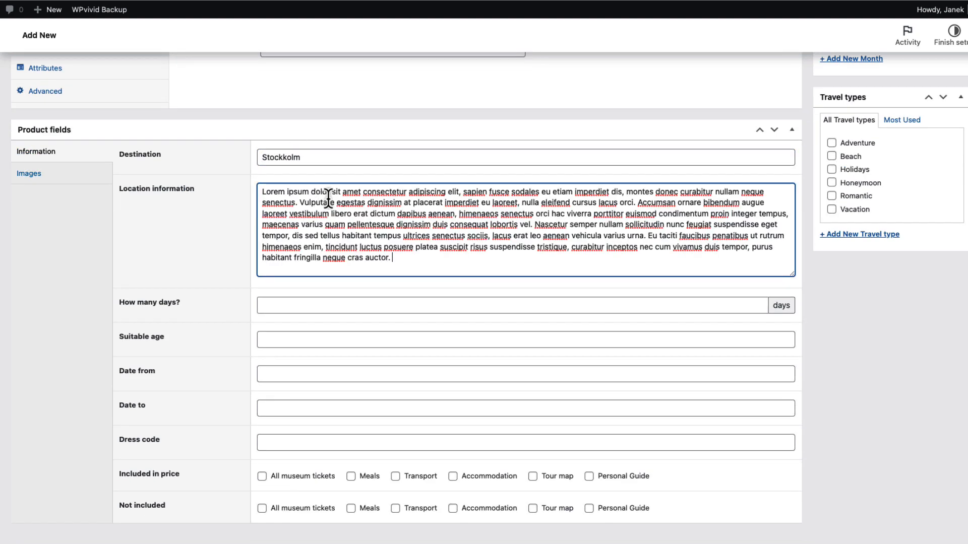
# Split the location information into three paragraphs, with breaks before "Accumsan ornare" and "Nascetur semper"
pyautogui.click(642, 203)
pyautogui.press('Return')
pyautogui.press('Return')
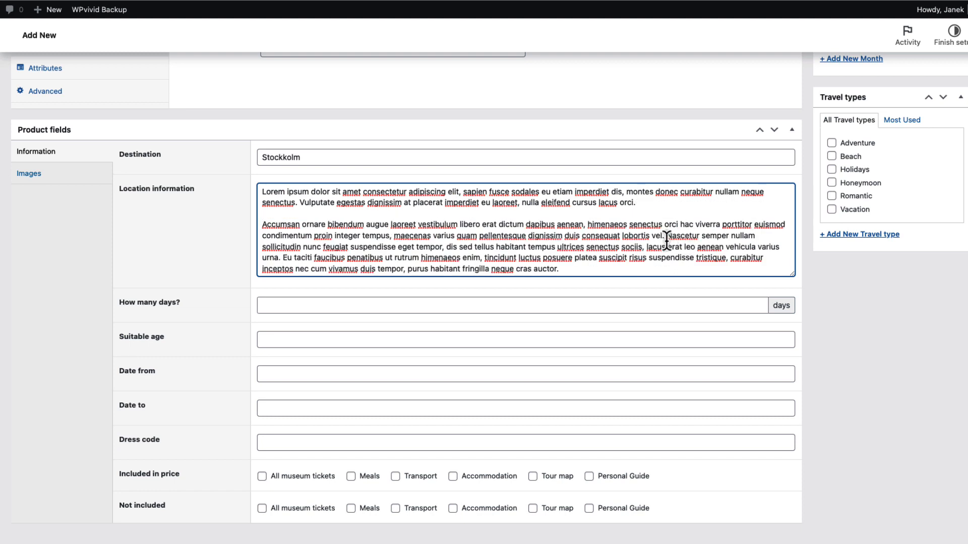
pyautogui.click(699, 236)
pyautogui.press('Return')
pyautogui.press('Return')
pyautogui.scroll(-1, 453, 255)
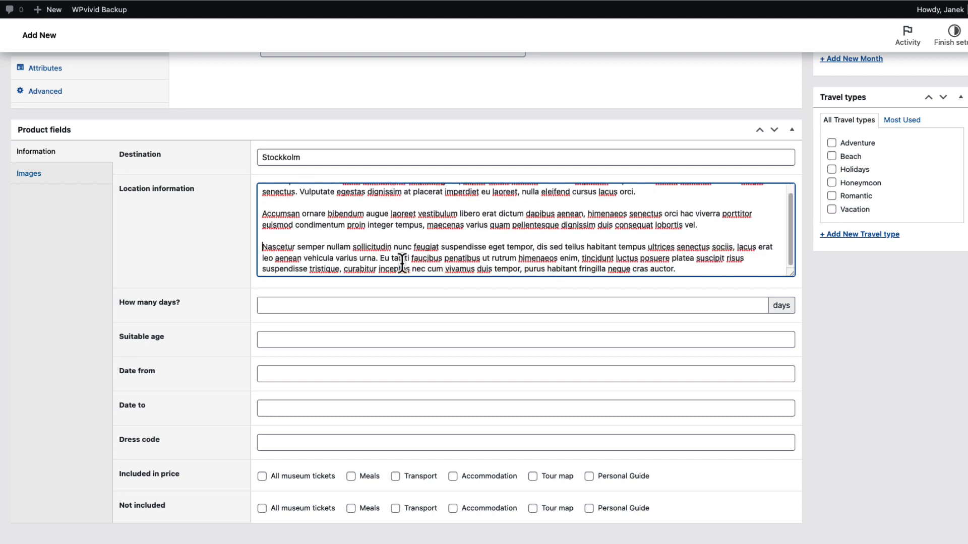
# Set the tour's length to 8 days and its suitable age to 12+
pyautogui.click(265, 304)
pyautogui.write('8')
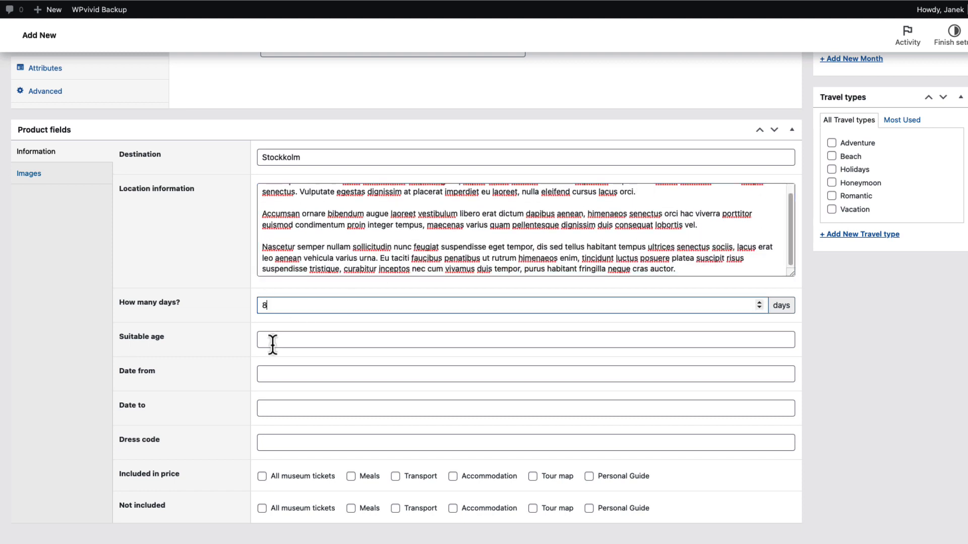
pyautogui.click(264, 339)
pyautogui.write('12+')
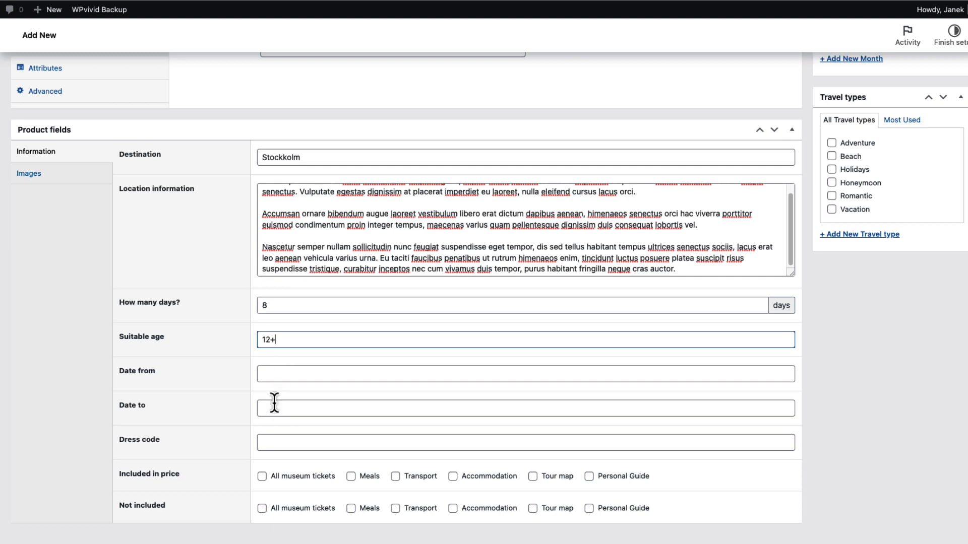
# Set the tour dates from 17/09/2022 to 25/09/2022 and the dress code to Casual
pyautogui.click(281, 374)
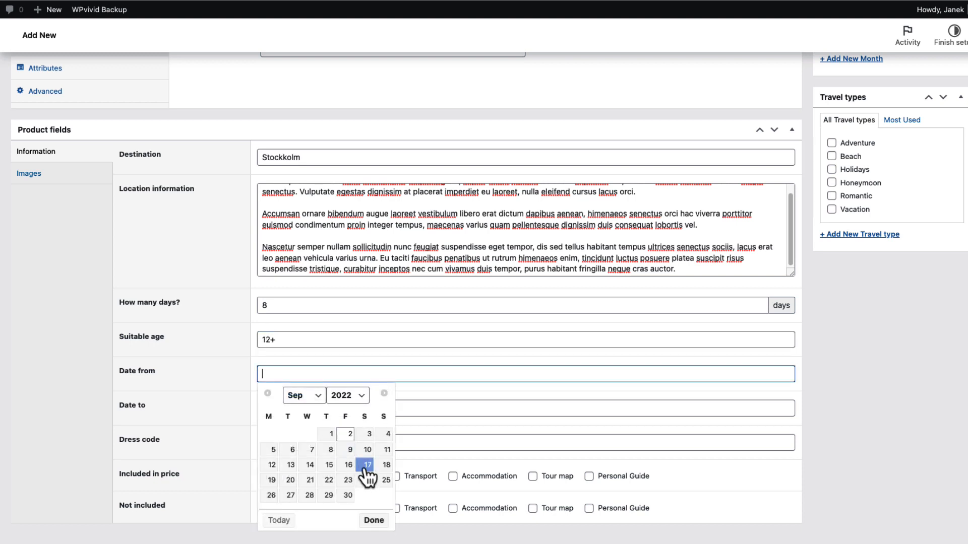
pyautogui.click(365, 468)
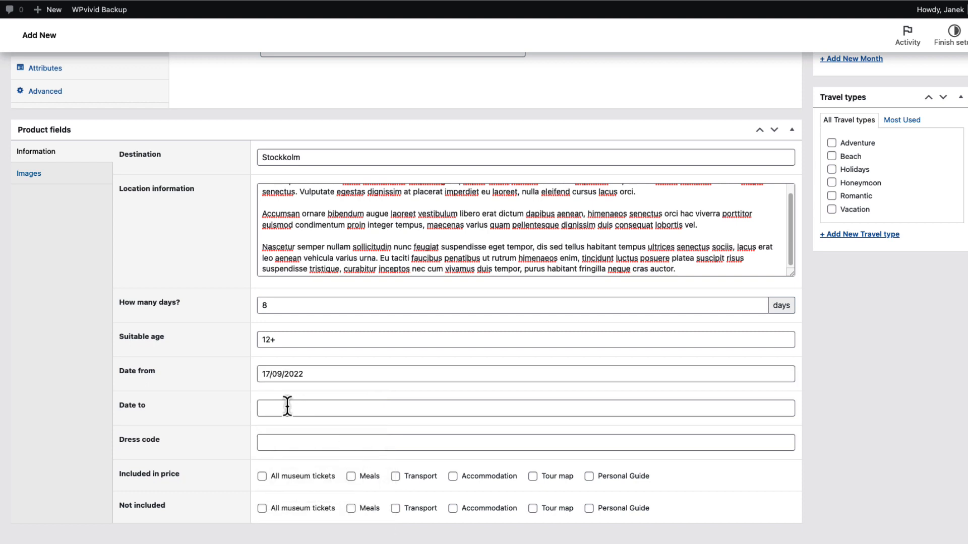
pyautogui.click(287, 406)
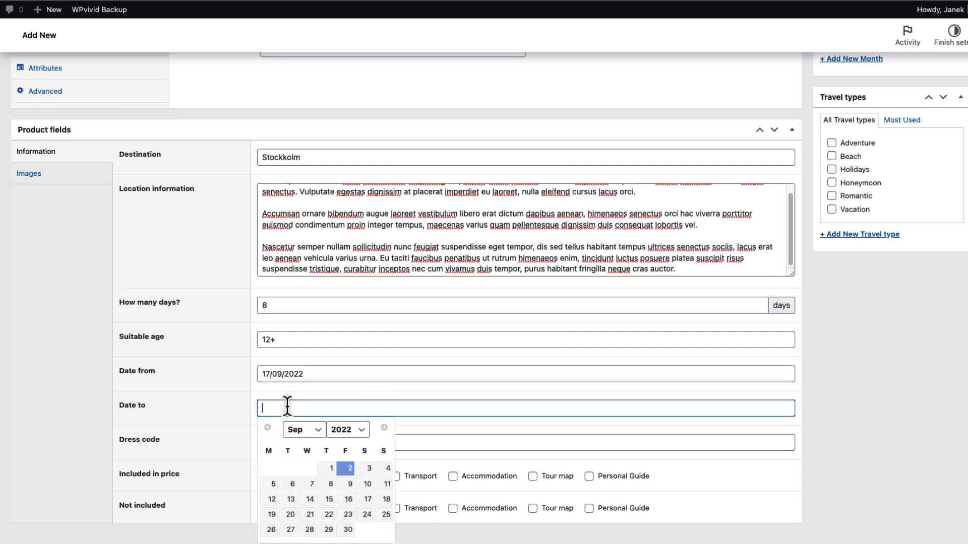
pyautogui.click(384, 515)
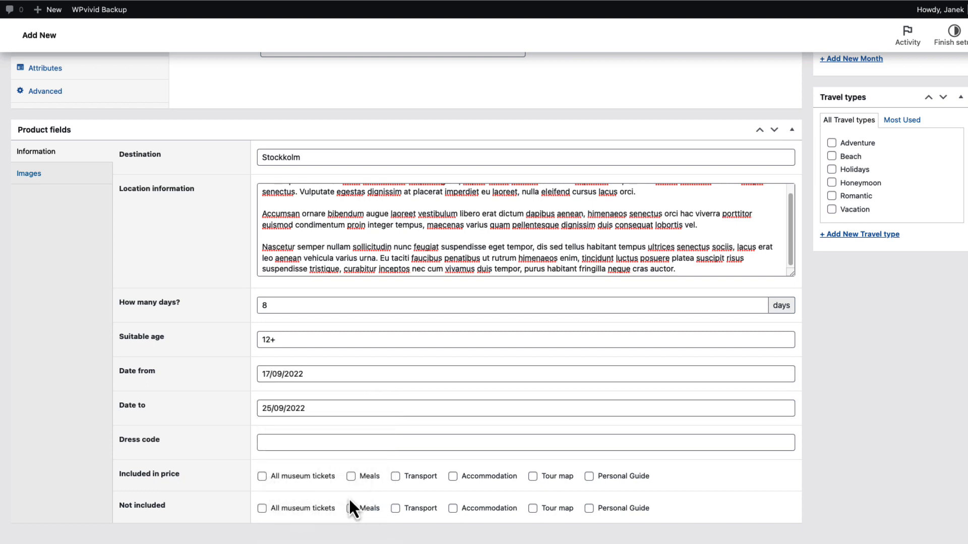
pyautogui.click(279, 442)
pyautogui.write('Casual')
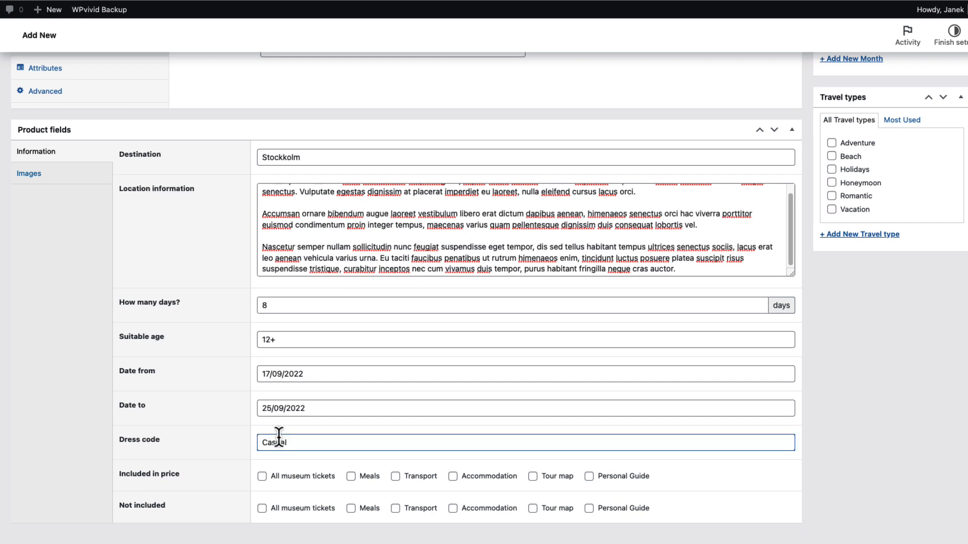
# Mark Meals, Transport, Accommodation and Tour map as included in the price, and Personal Guide and All museum tickets as not included
pyautogui.click(351, 477)
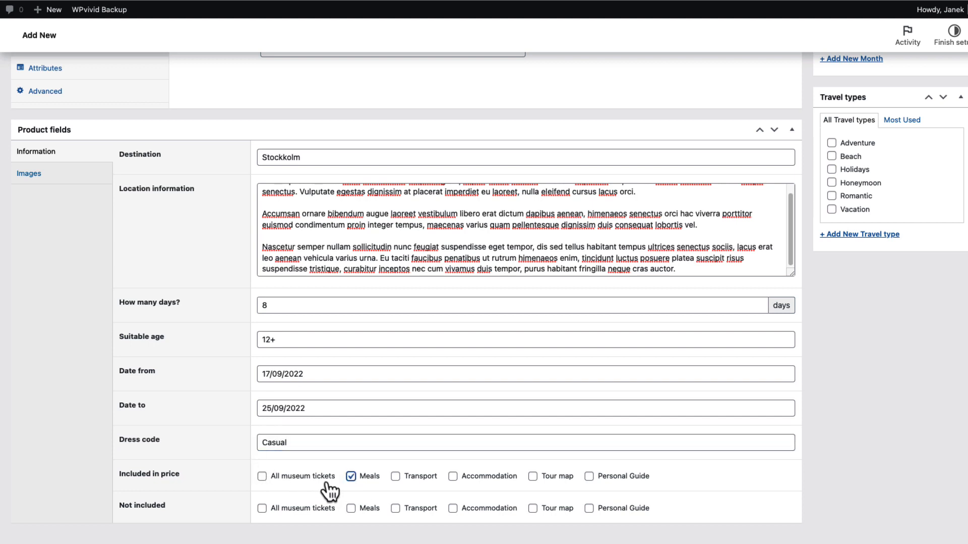
pyautogui.click(396, 477)
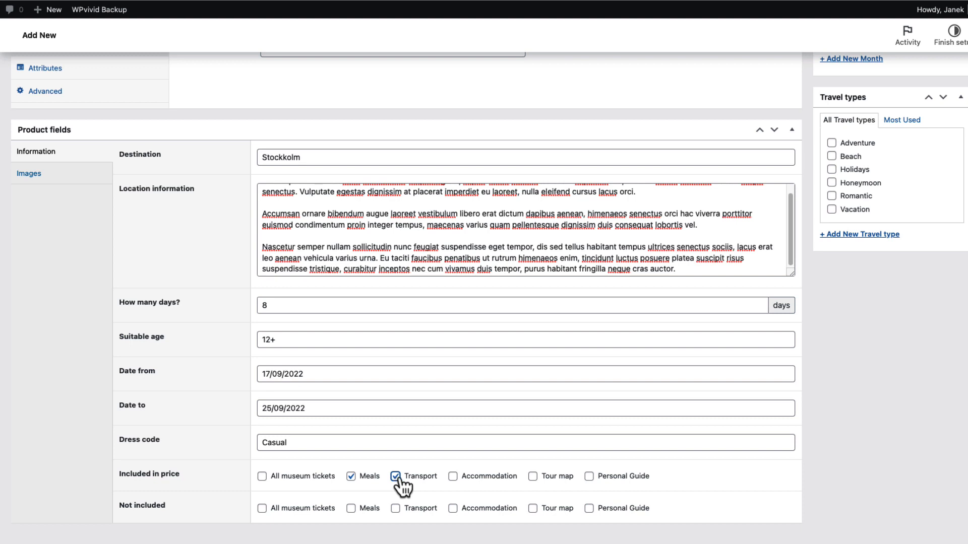
pyautogui.click(453, 477)
pyautogui.click(532, 477)
pyautogui.click(589, 510)
pyautogui.click(261, 509)
# Assign the travel types Vacation and Adventure to the Stockholm tour
pyautogui.scroll(4, 892, 382)
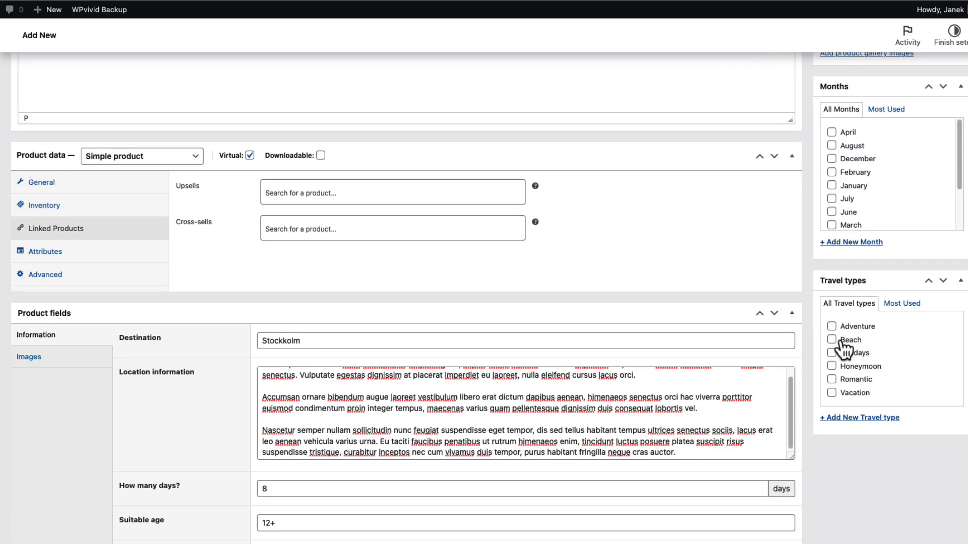
pyautogui.click(831, 393)
pyautogui.click(832, 326)
# Assign the month September and the product category Europe to the Stockholm tour
pyautogui.scroll(2, 901, 294)
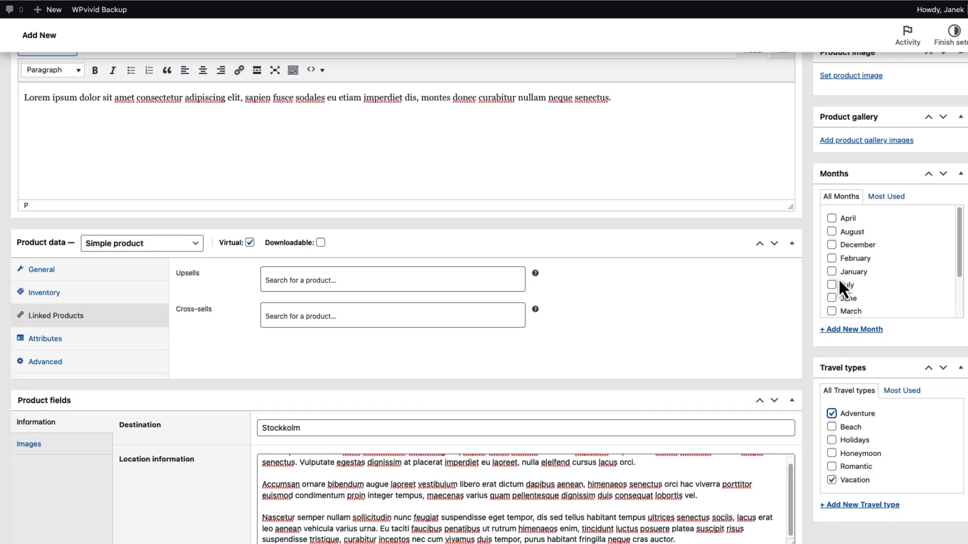
pyautogui.scroll(-2, 839, 278)
pyautogui.click(832, 309)
pyautogui.scroll(5, 911, 312)
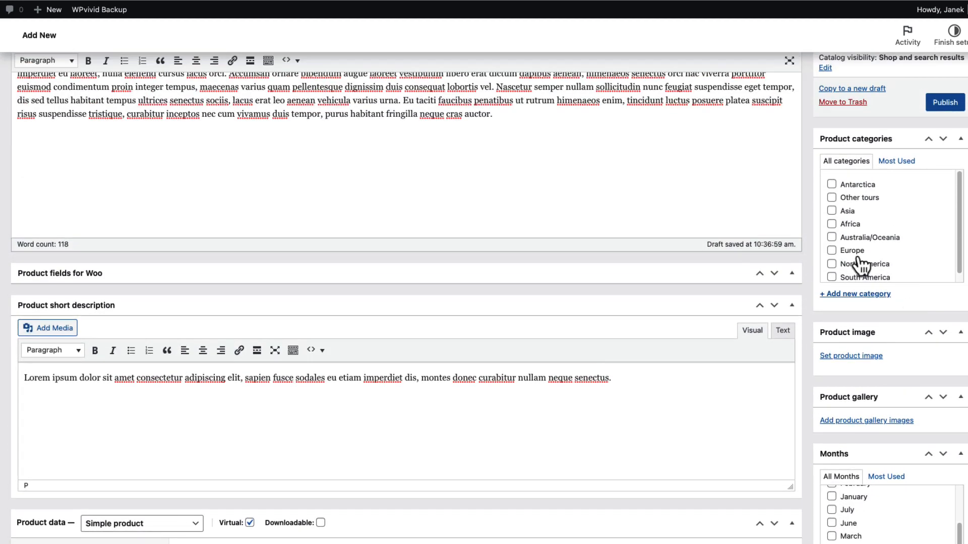
pyautogui.click(837, 252)
# Set the Stockholm banner picture, destinations-stockholm-banner-mobile-1024x553-1.jpg, as the product image
pyautogui.click(853, 357)
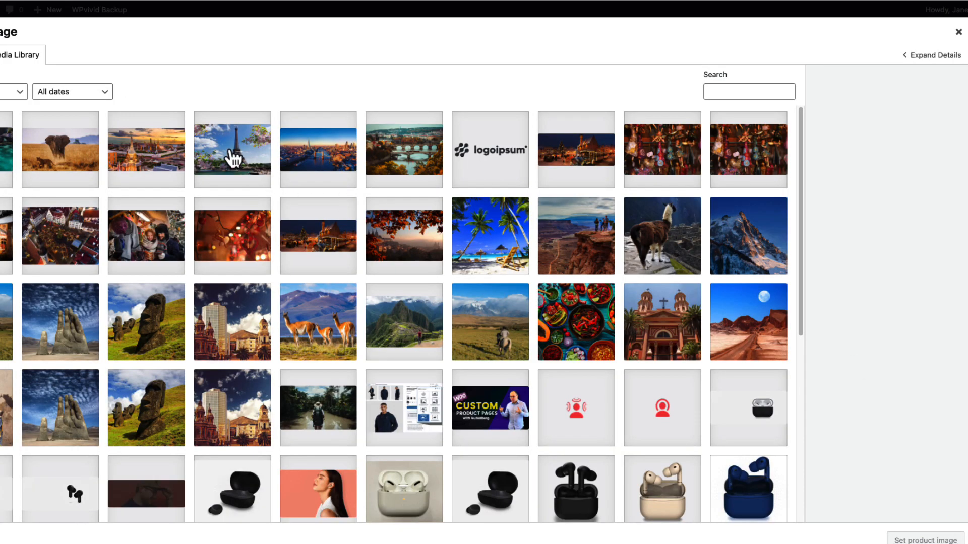
pyautogui.moveTo(233, 159); pyautogui.dragTo(447, 264)
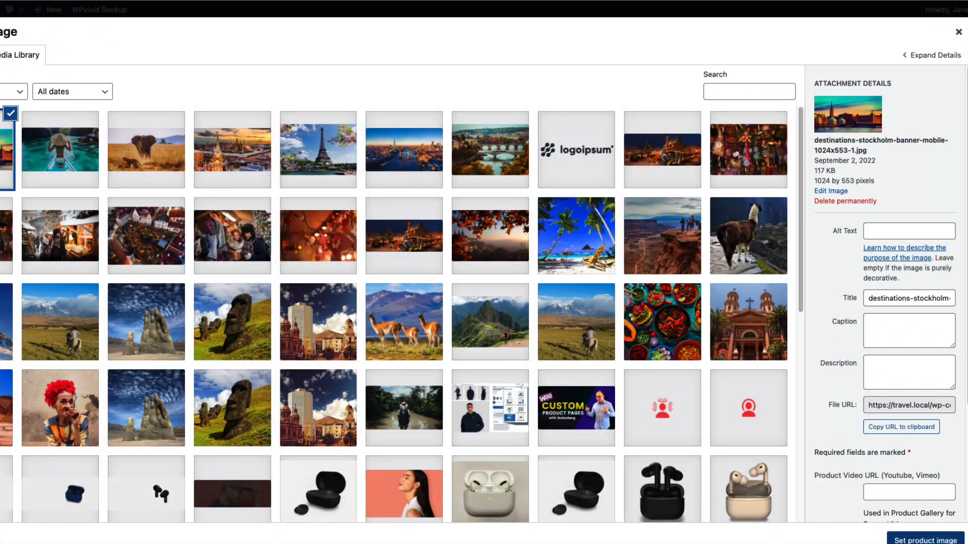
pyautogui.click(926, 540)
# Add six media library images to the product gallery, from the woman on the boat through the Prague bridges picture
pyautogui.scroll(-6, 907, 418)
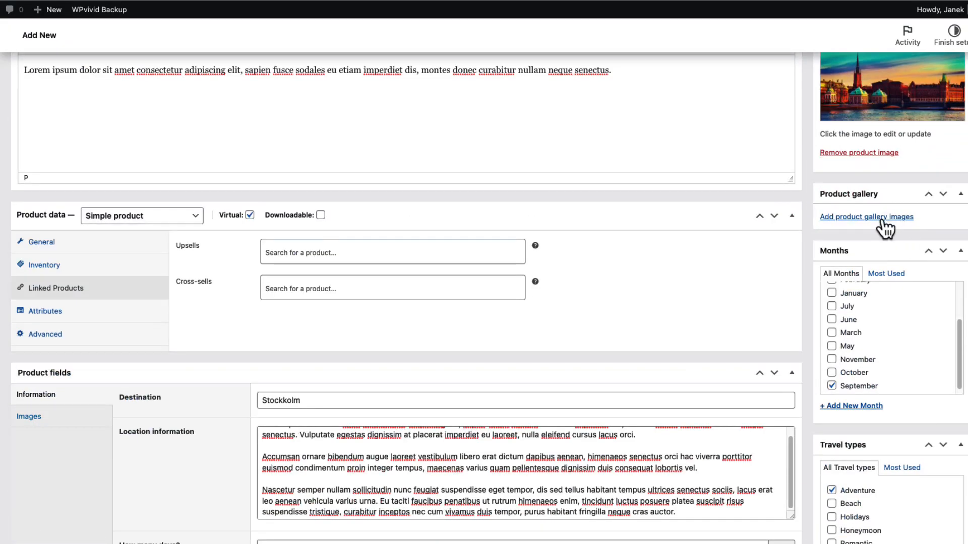
pyautogui.click(883, 222)
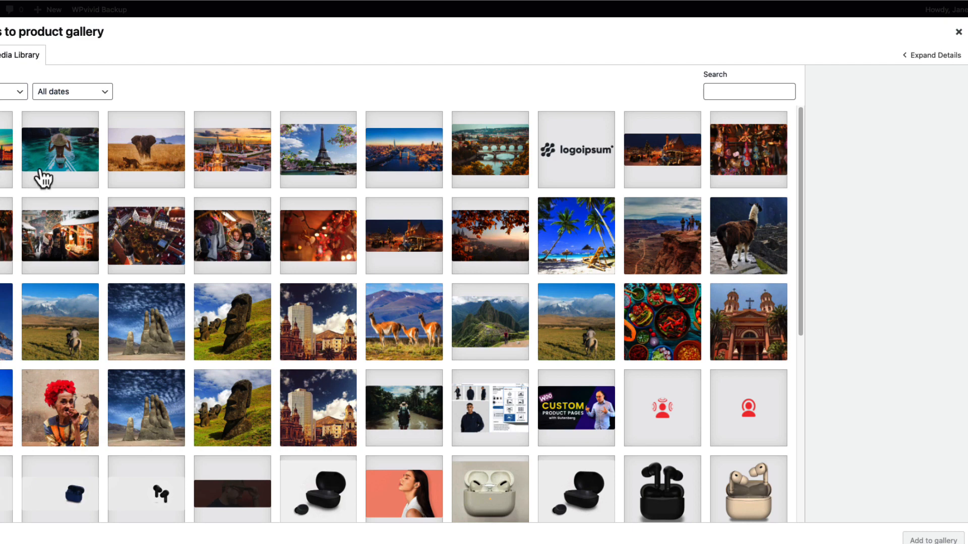
pyautogui.click(44, 177)
pyautogui.keyDown('shift'); pyautogui.click(510, 172); pyautogui.keyUp('shift')
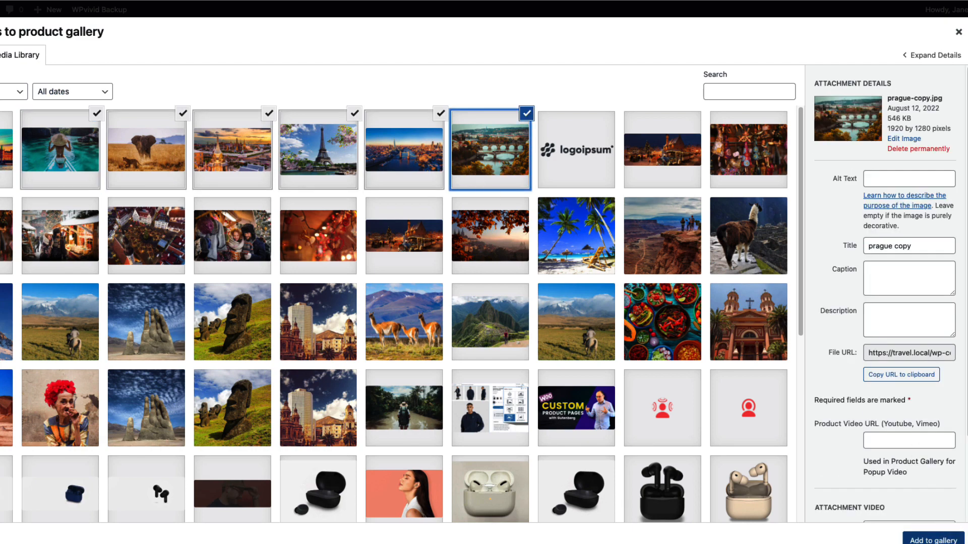
pyautogui.click(933, 541)
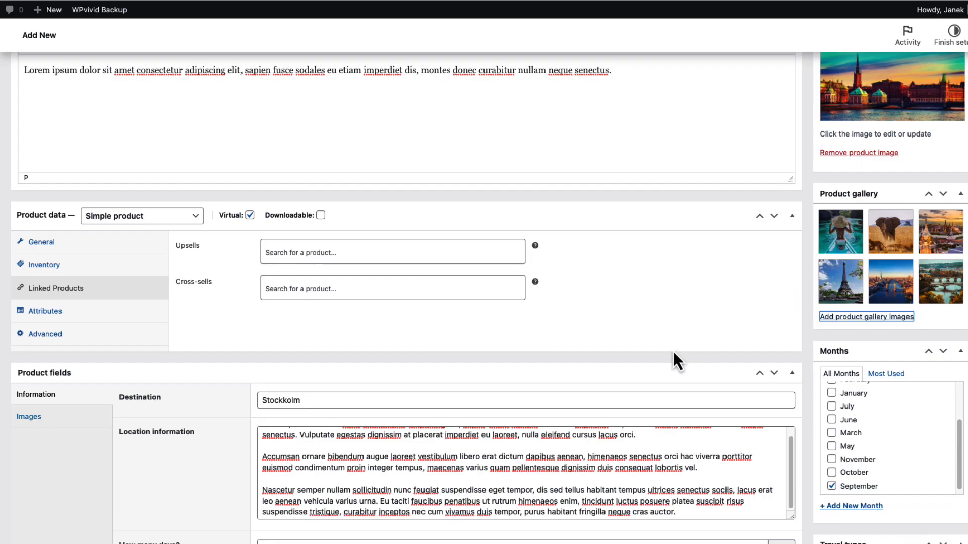
# Publish the Stockholm tour product
pyautogui.scroll(-5, 680, 353)
pyautogui.scroll(8, 681, 354)
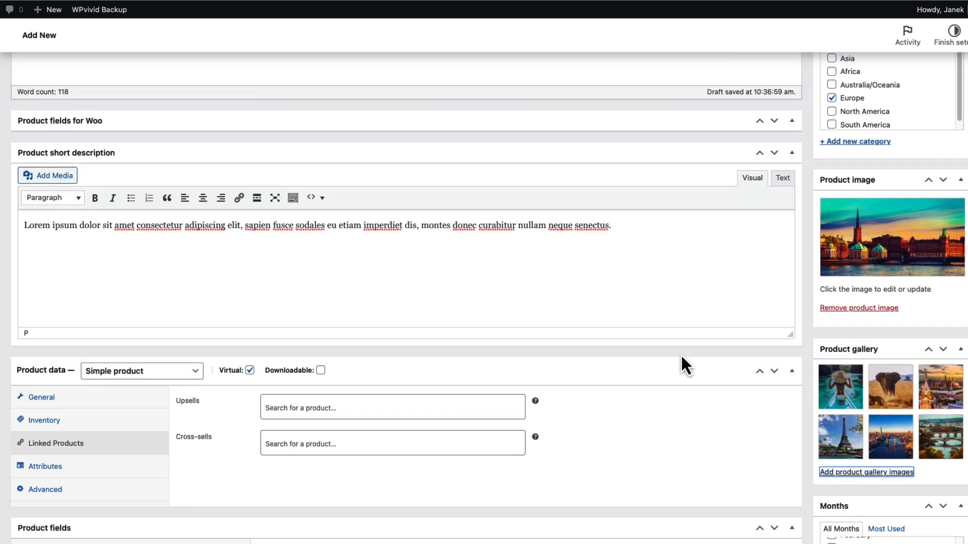
pyautogui.scroll(6, 681, 353)
pyautogui.click(944, 247)
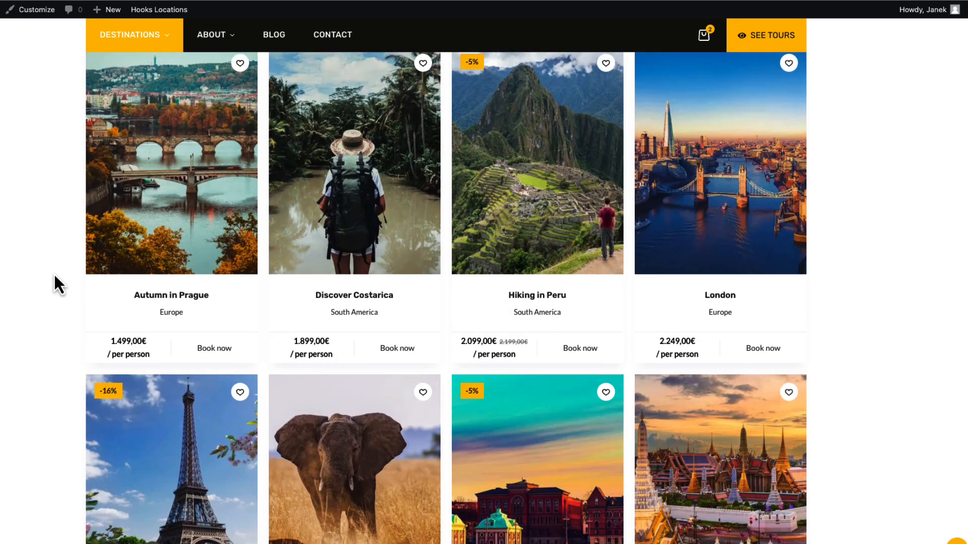
# Find the Stockholm tour in the website's tour listing and open its product page to review the gallery and details
pyautogui.scroll(-4, 53, 273)
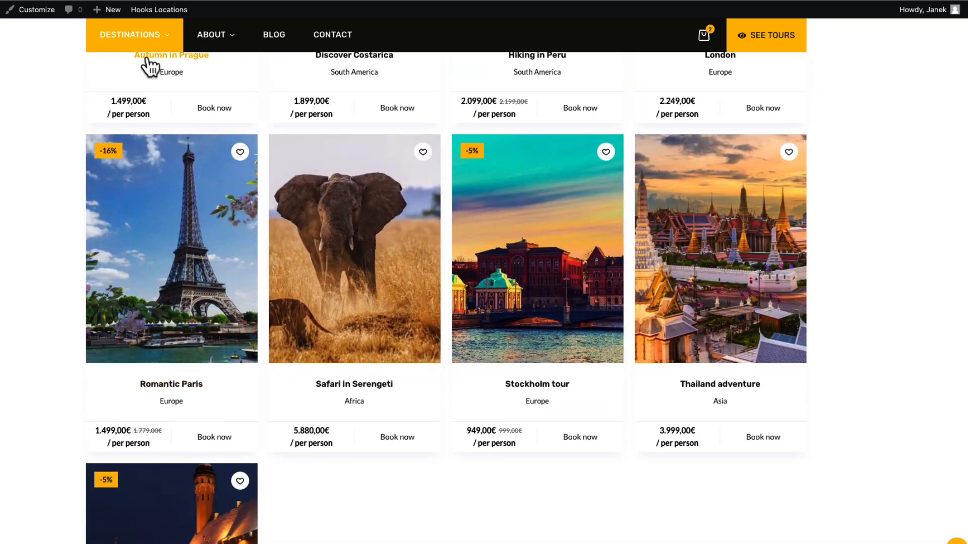
pyautogui.moveTo(96, 43)
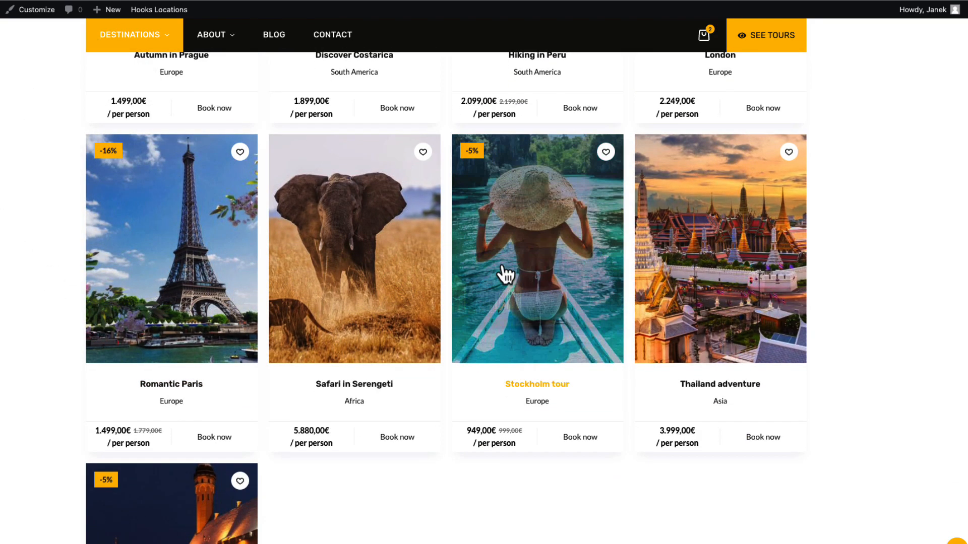
pyautogui.click(542, 293)
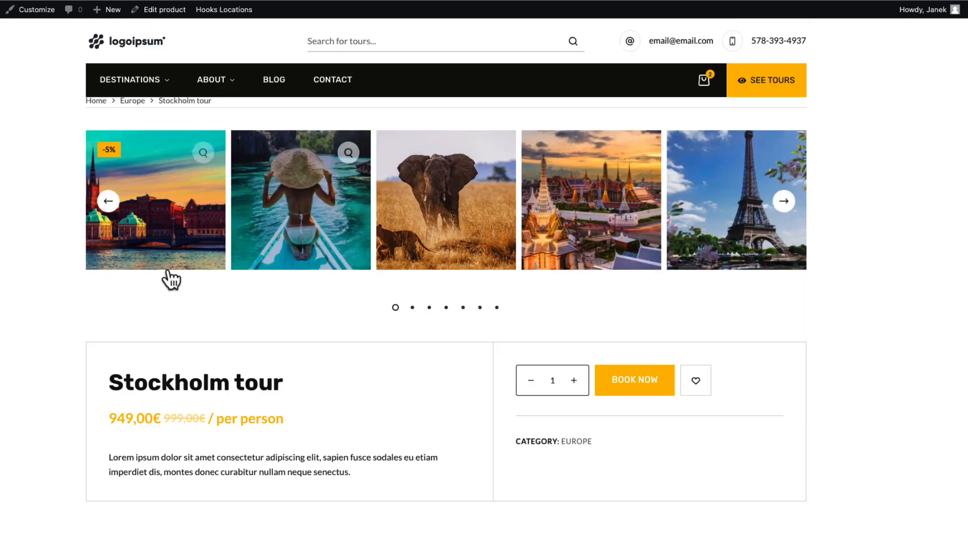
pyautogui.scroll(-3, 71, 325)
pyautogui.scroll(-3, 73, 325)
pyautogui.scroll(1, 75, 322)
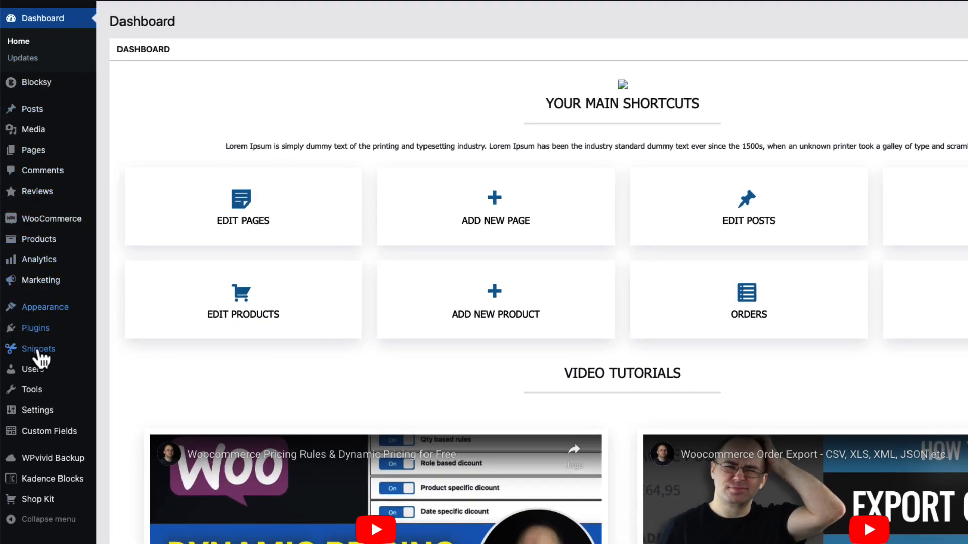
# Search the plugin directory for Kadence Blocks, and open the form for uploading a plugin in .zip format
pyautogui.moveTo(47, 340)
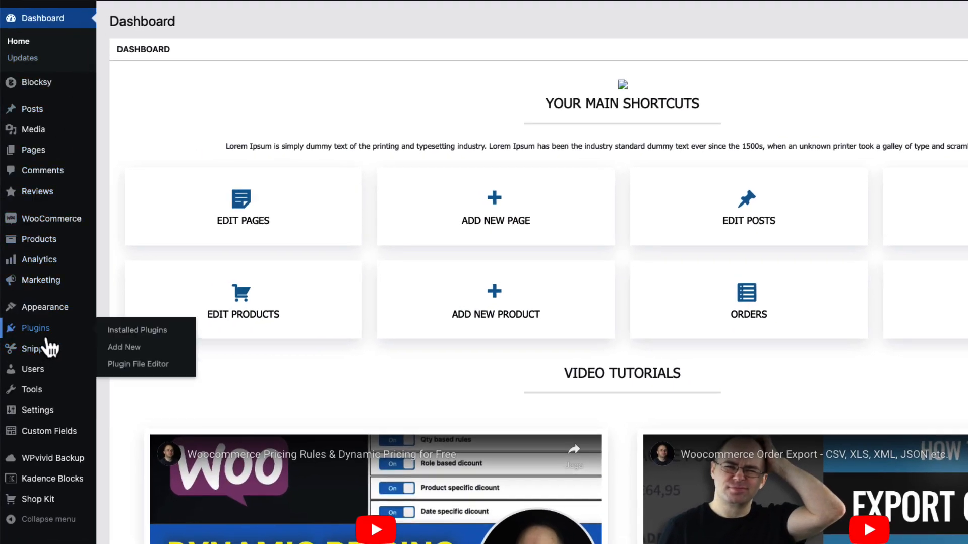
pyautogui.click(127, 349)
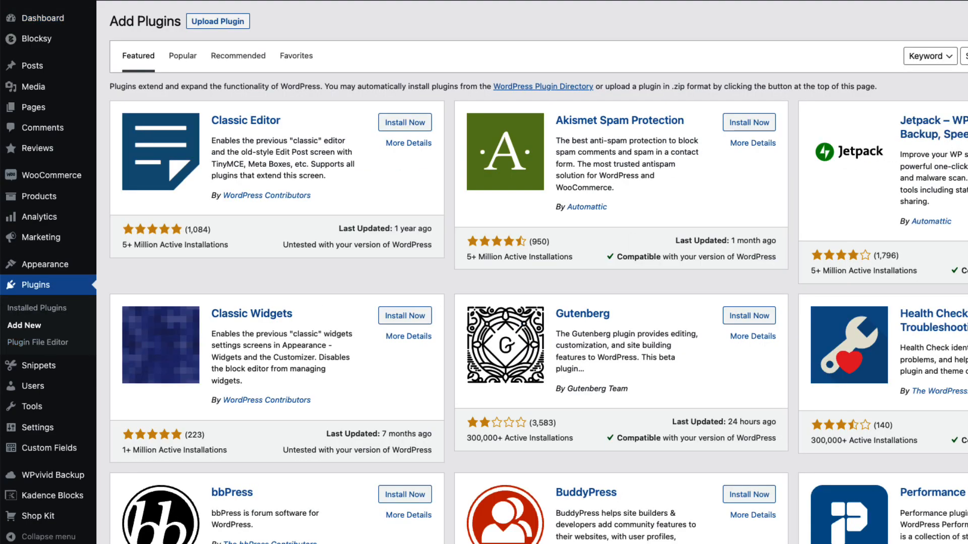
pyautogui.click(965, 56)
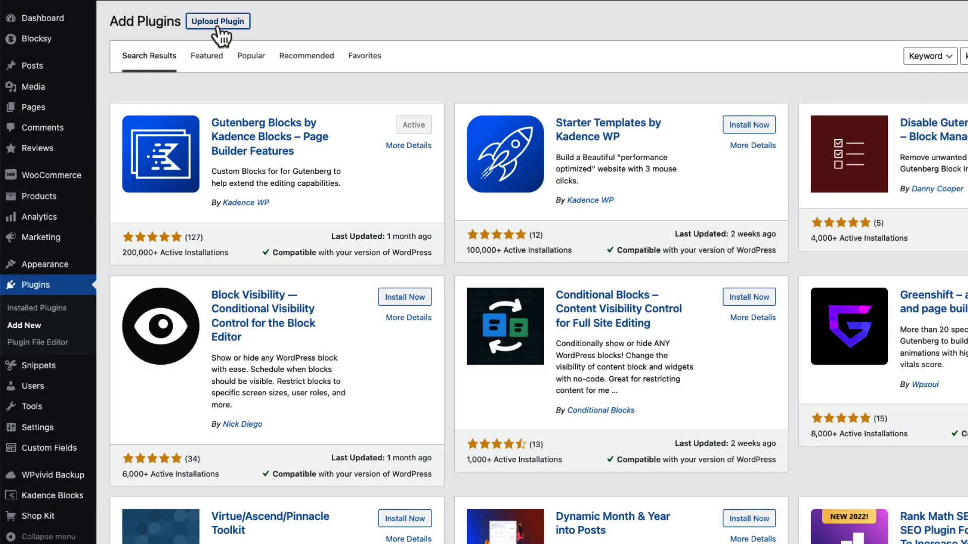
pyautogui.click(218, 22)
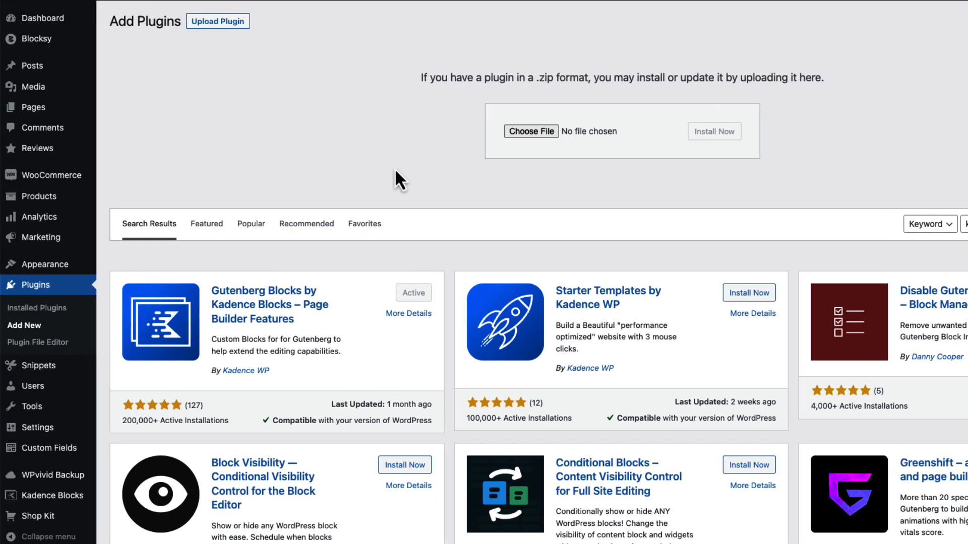
# Open the Kadence Shop Kit settings and review the Variation Swatches and Product Gallery options
pyautogui.click(38, 523)
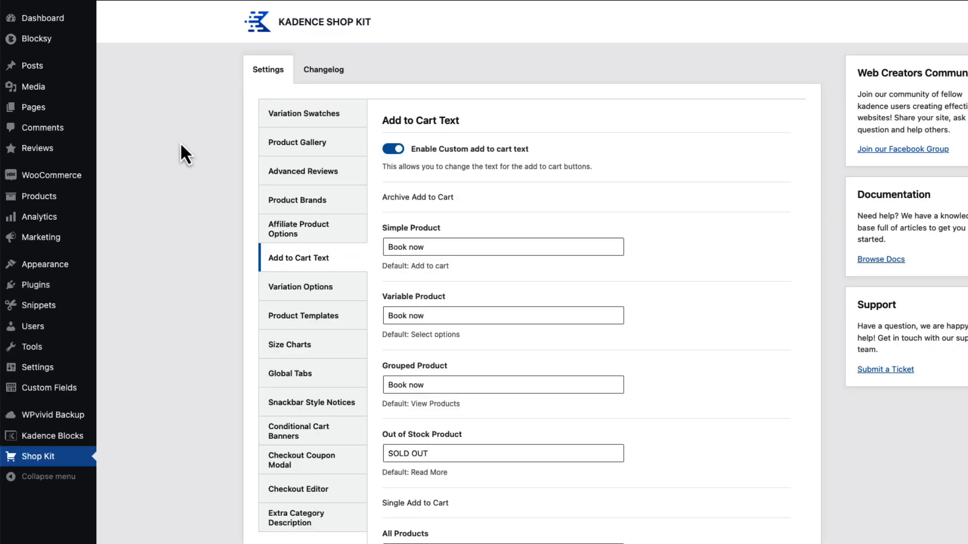
pyautogui.click(314, 117)
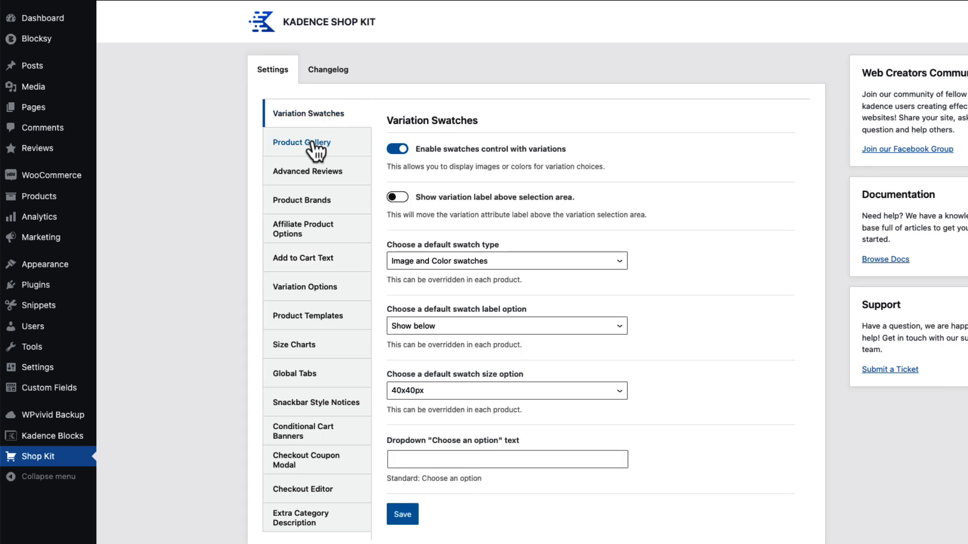
pyautogui.click(315, 144)
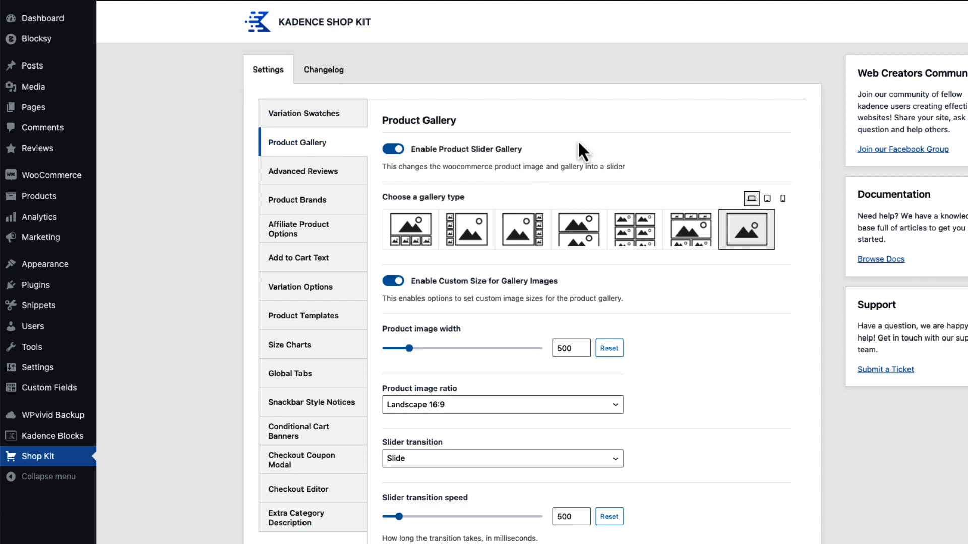
# Review the Product Templates and Snackbar Style Notices settings of Shop Kit, and open the list of Woo Templates
pyautogui.click(308, 318)
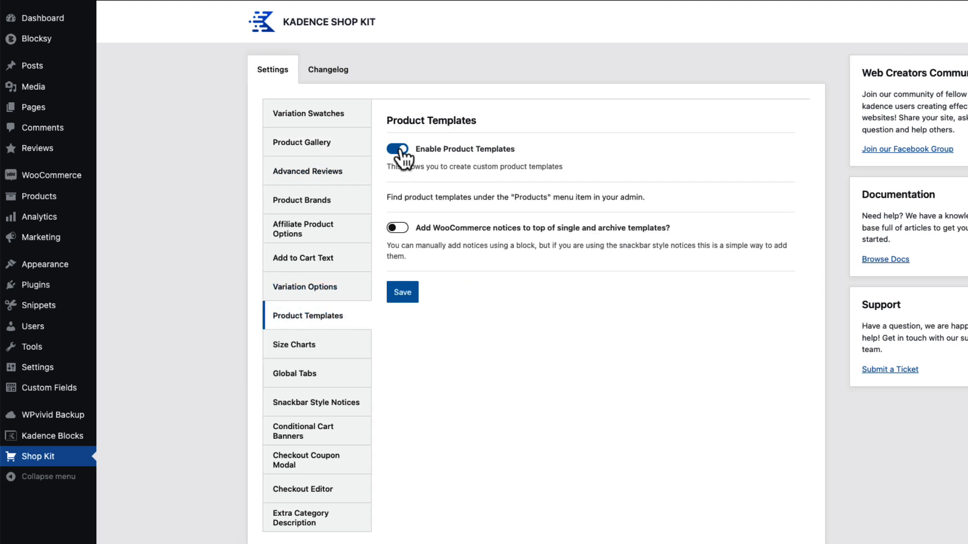
pyautogui.click(316, 415)
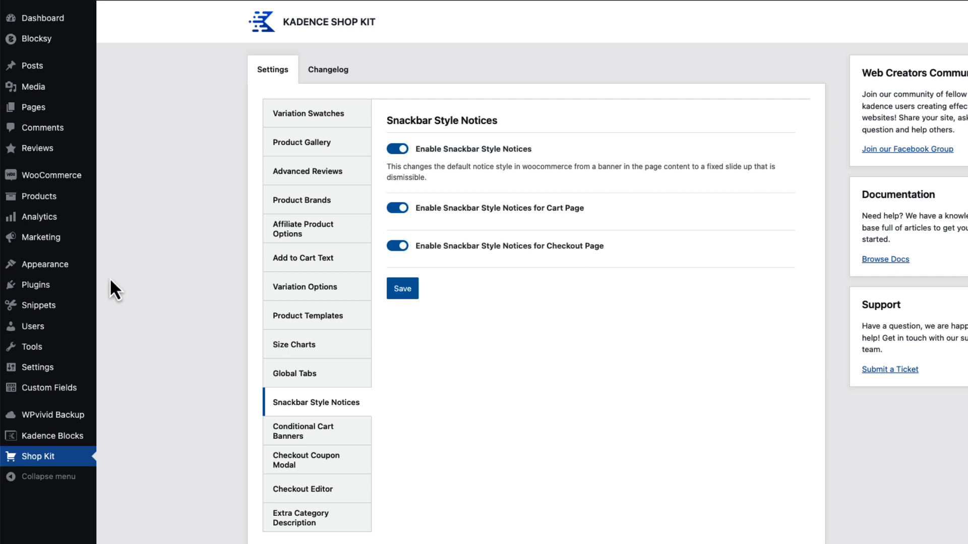
pyautogui.moveTo(52, 204)
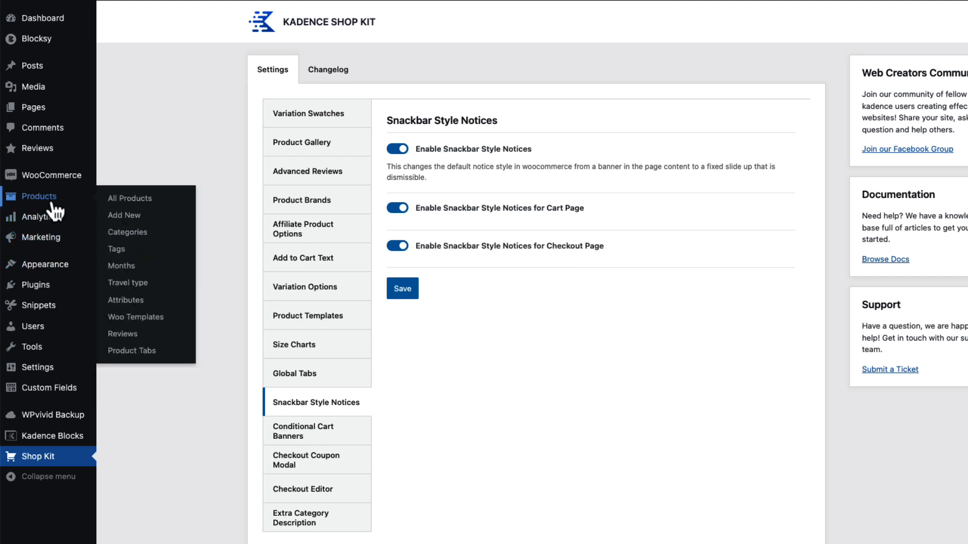
pyautogui.click(127, 322)
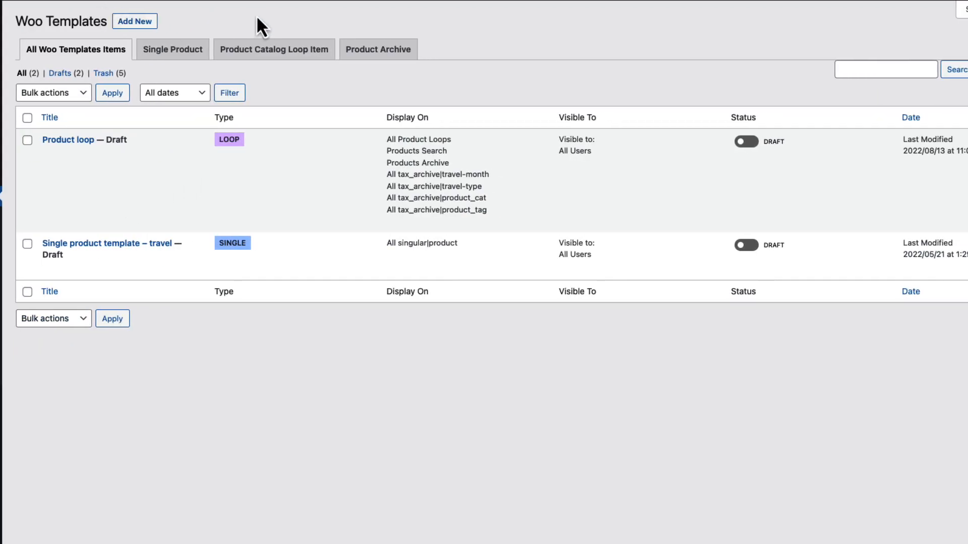
# Create a blank Woo template of the Single Product type and title it "Single travel page"
pyautogui.click(141, 23)
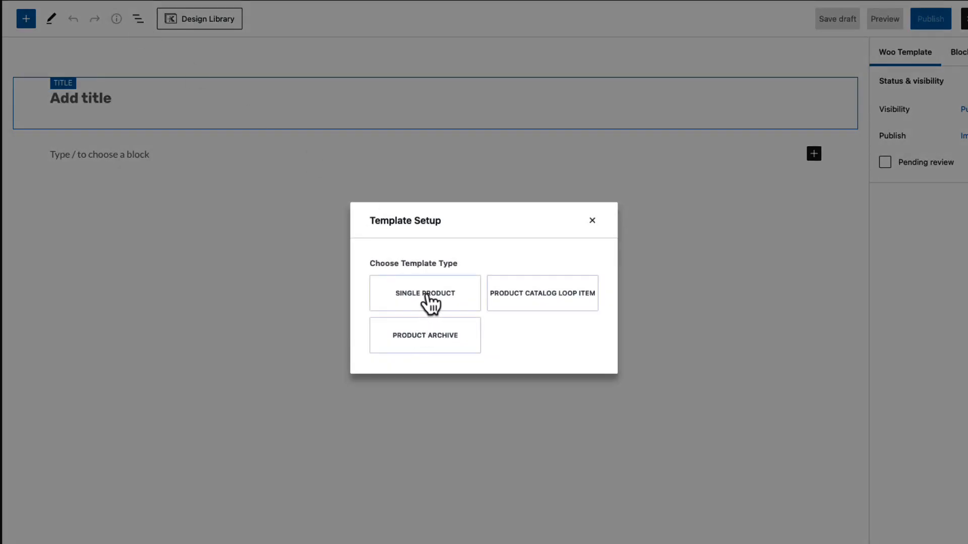
pyautogui.click(427, 298)
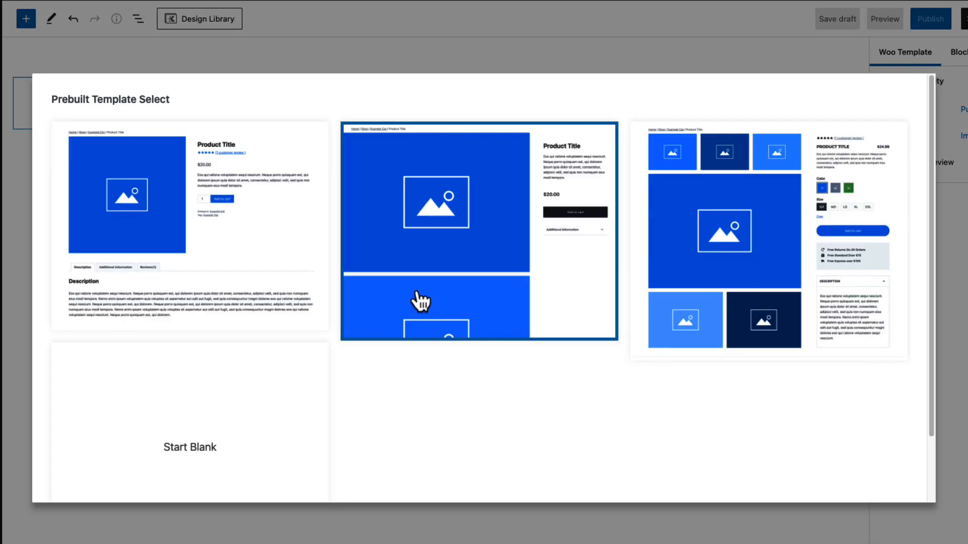
pyautogui.click(221, 420)
pyautogui.click(90, 103)
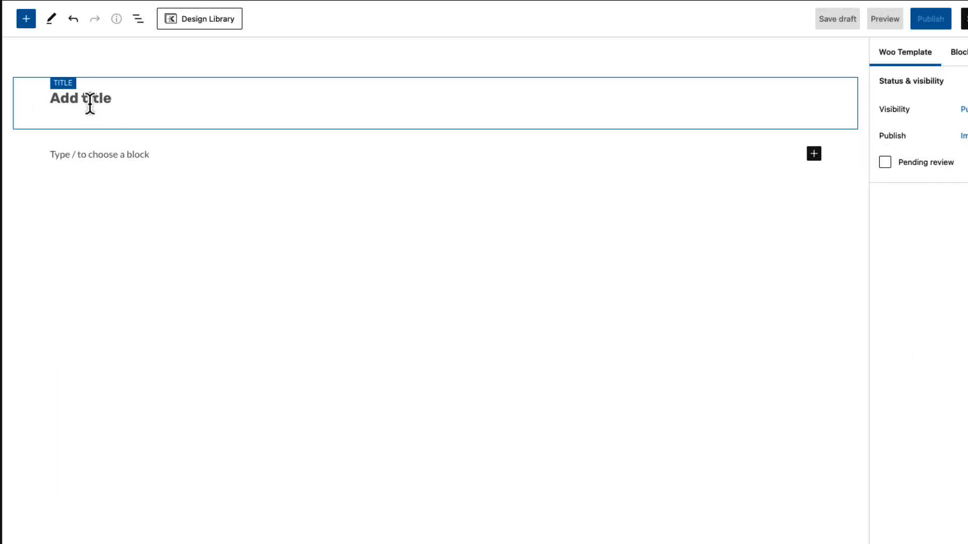
pyautogui.write('Single travel page')
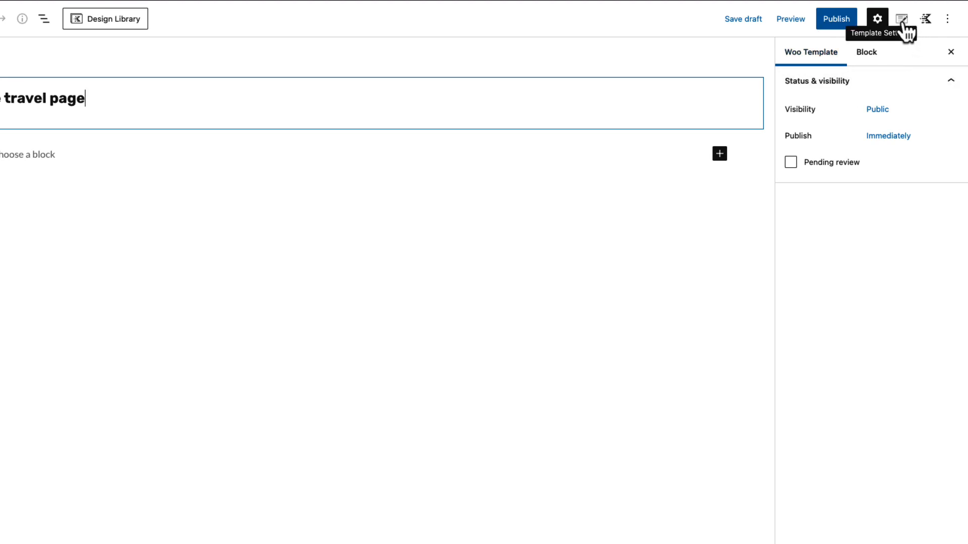
# Set "Xmas fun in Tallinn" as the dynamic preview product in the template's preview settings
pyautogui.click(902, 21)
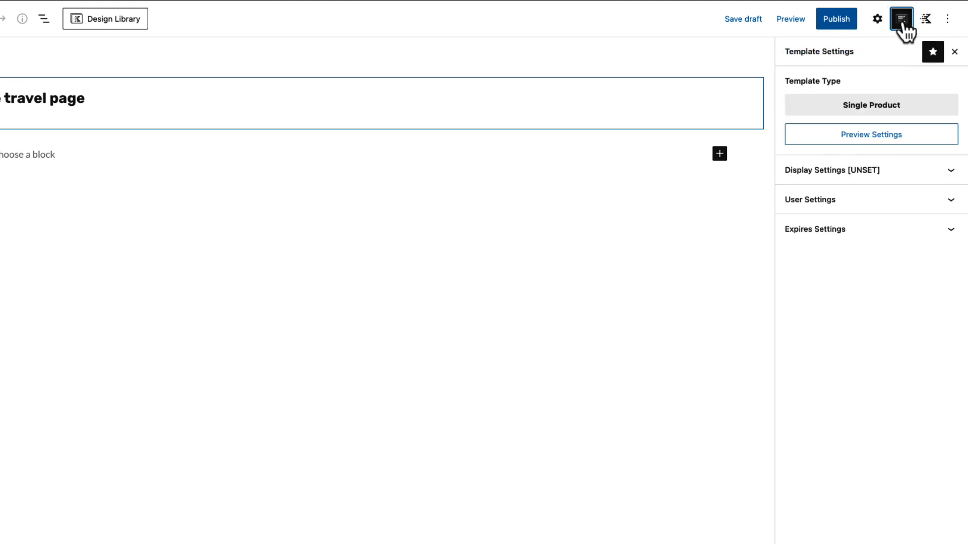
pyautogui.click(865, 135)
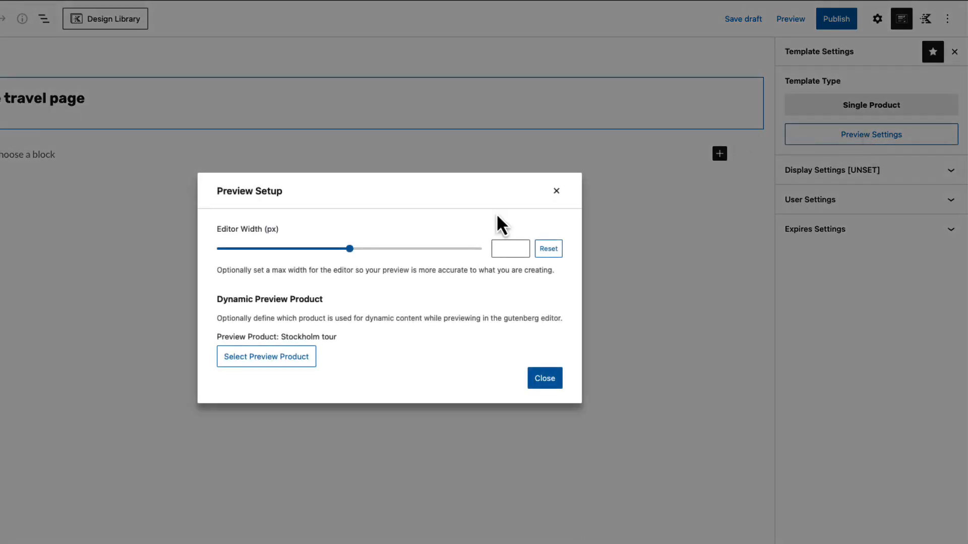
pyautogui.click(271, 358)
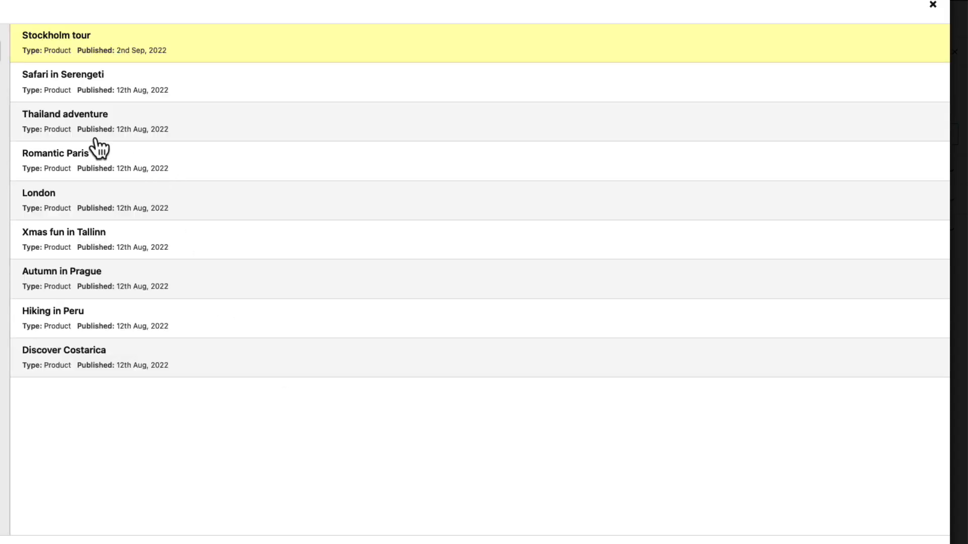
pyautogui.click(28, 258)
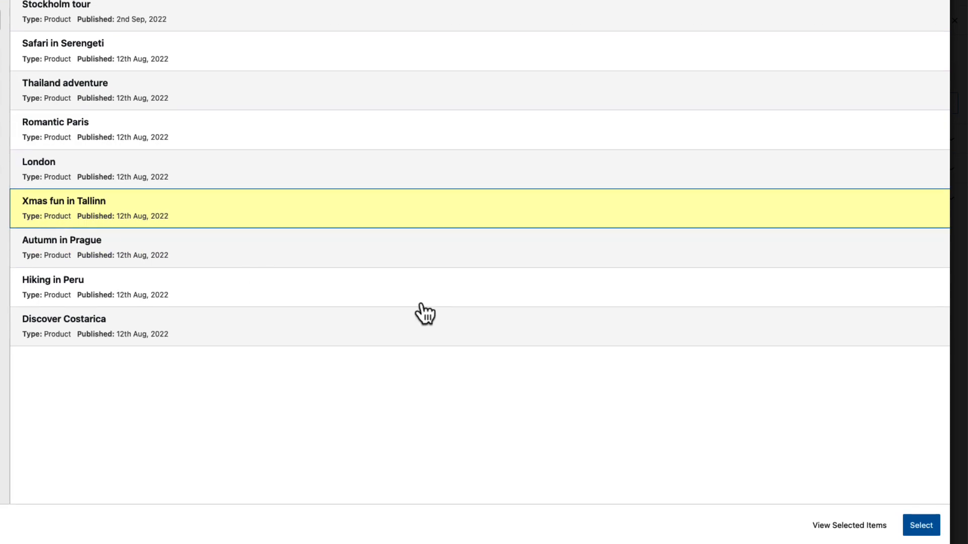
pyautogui.click(922, 528)
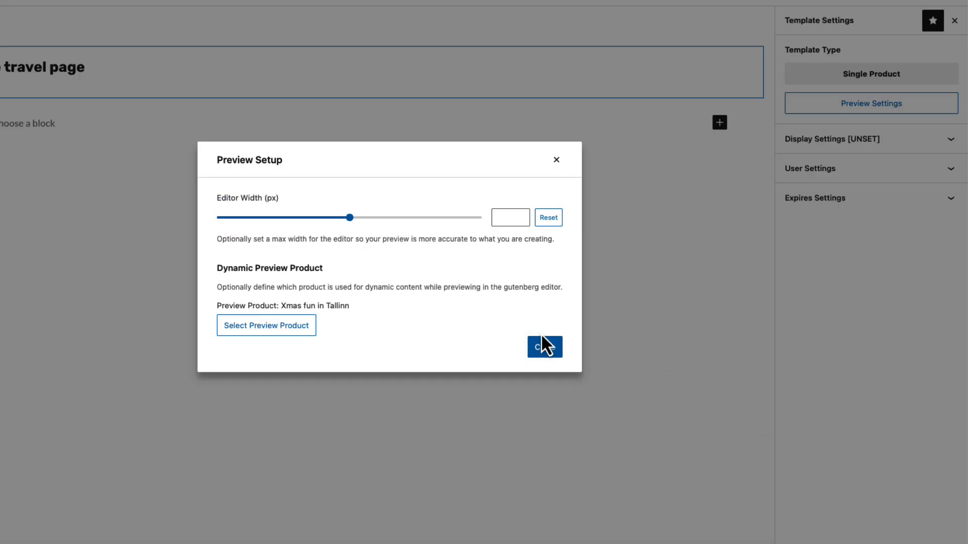
pyautogui.click(546, 349)
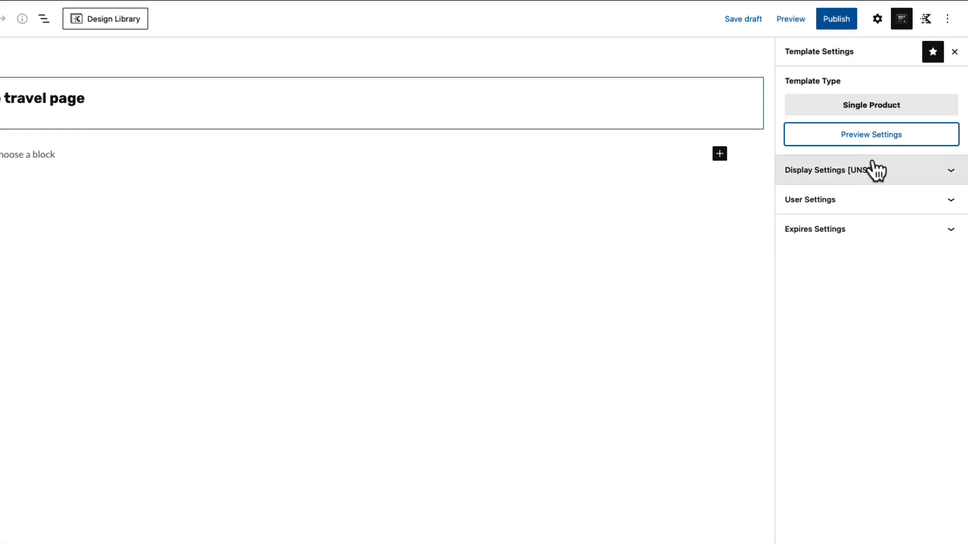
# Set the template's display settings to show it on Single Product
pyautogui.click(867, 139)
pyautogui.click(832, 227)
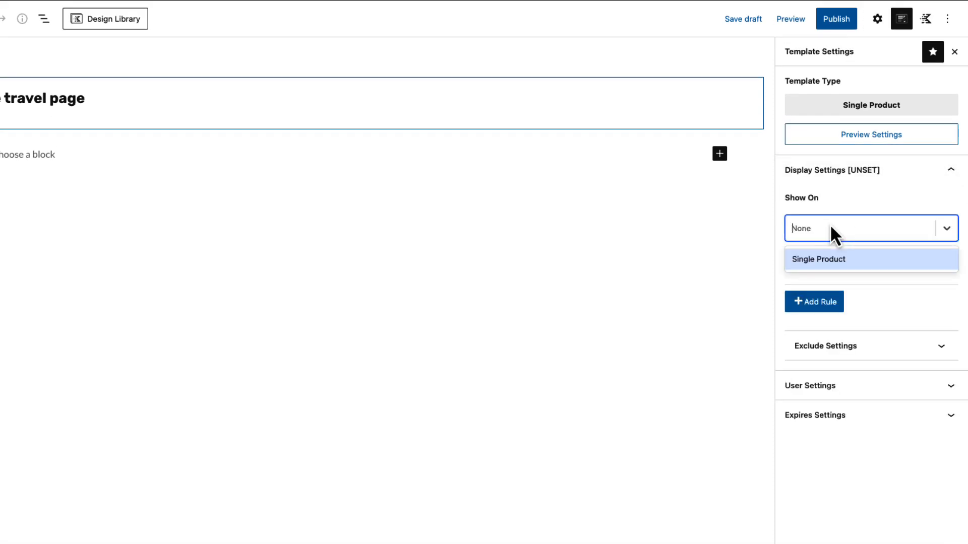
pyautogui.click(819, 260)
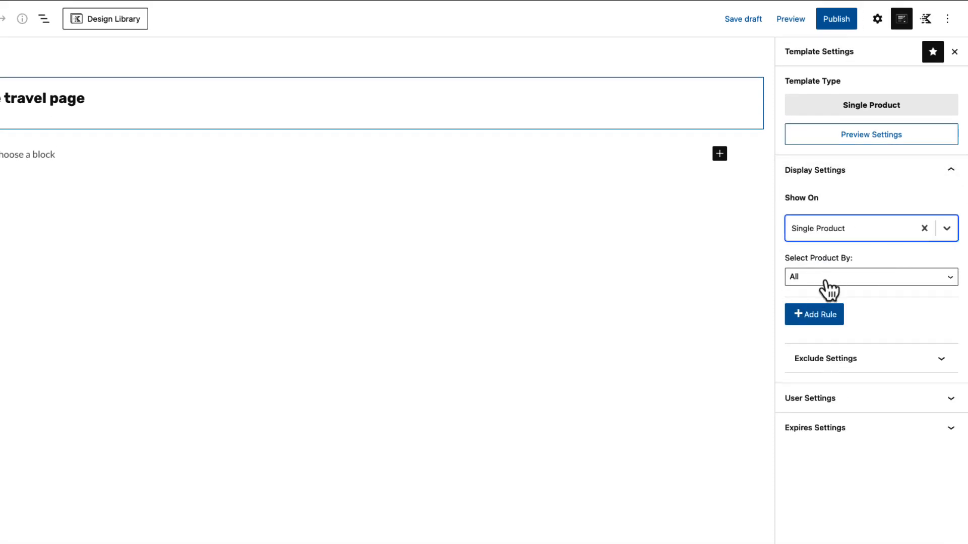
# Publish the single product template and open the Stockholm tour page on the website to check it
pyautogui.click(839, 26)
pyautogui.click(840, 21)
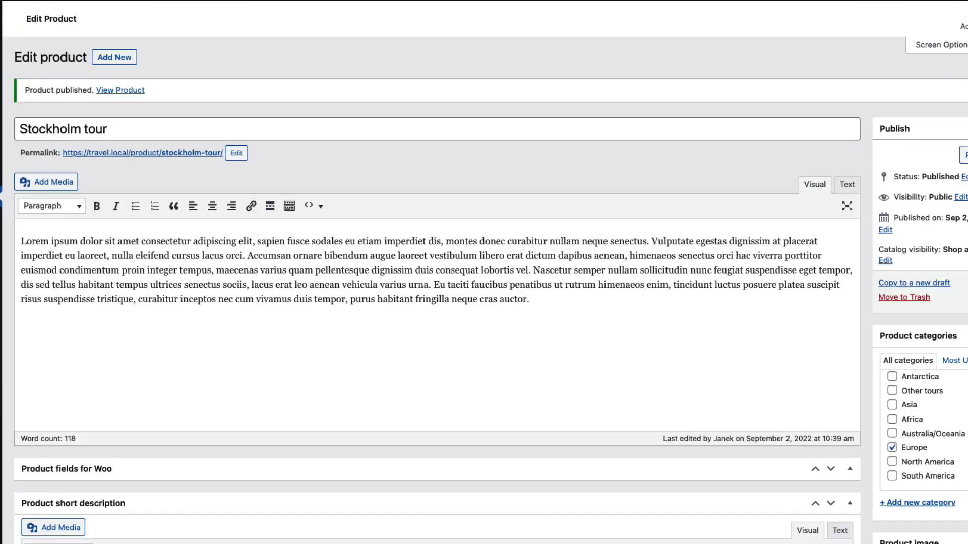
pyautogui.click(105, 8)
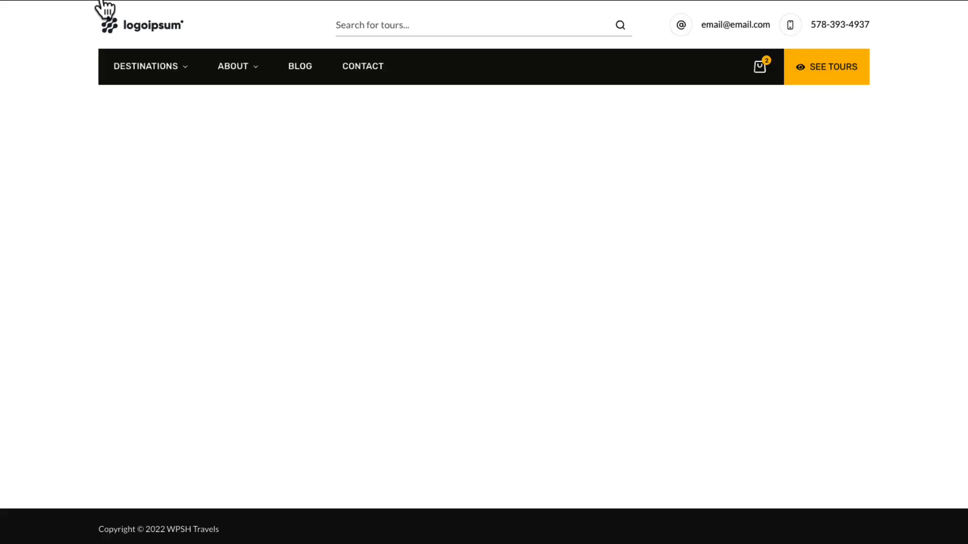
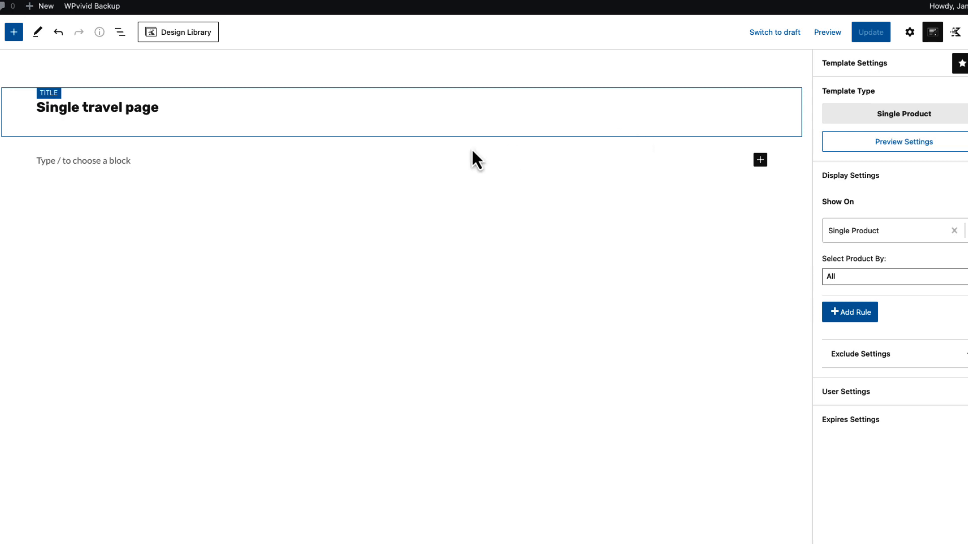
# Insert a Row Layout block with a single-column layout below the template title
pyautogui.click(41, 156)
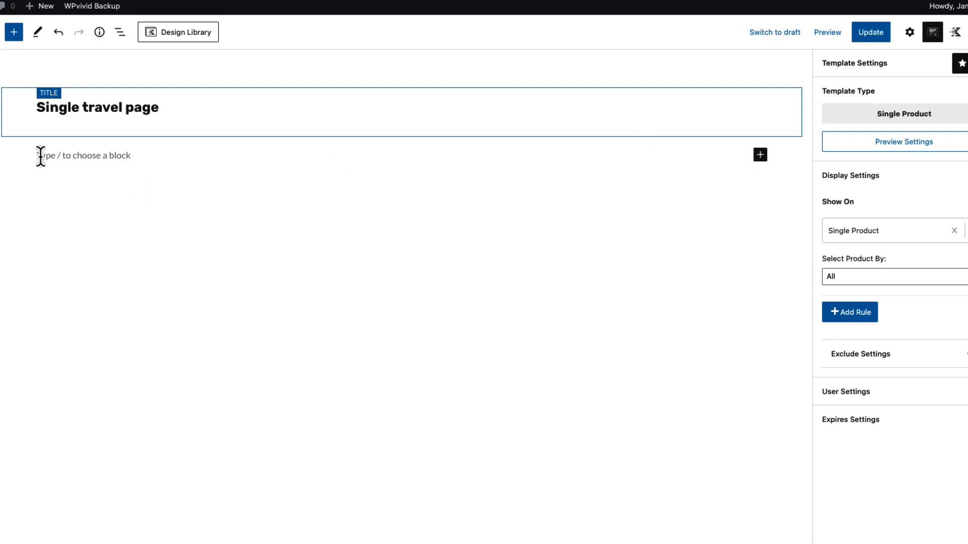
pyautogui.write('/row')
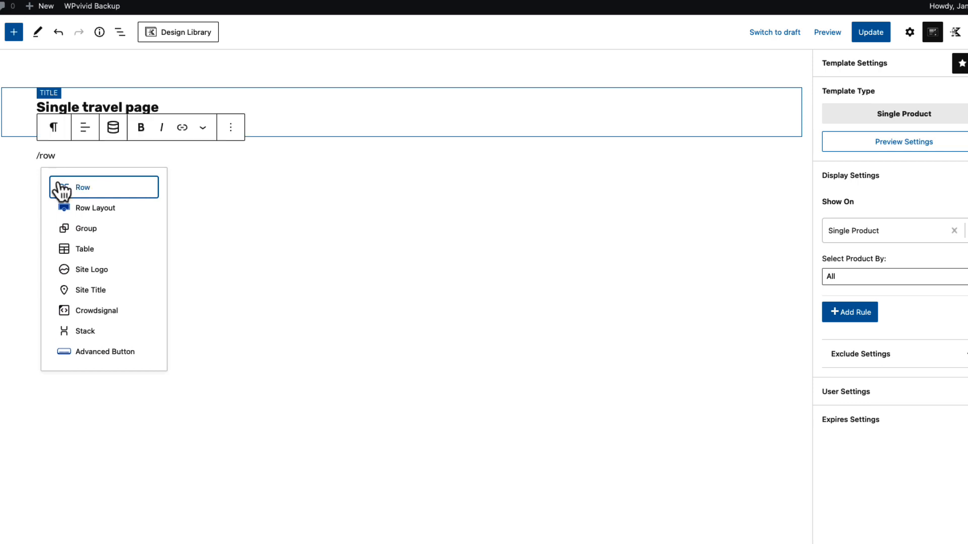
pyautogui.click(102, 210)
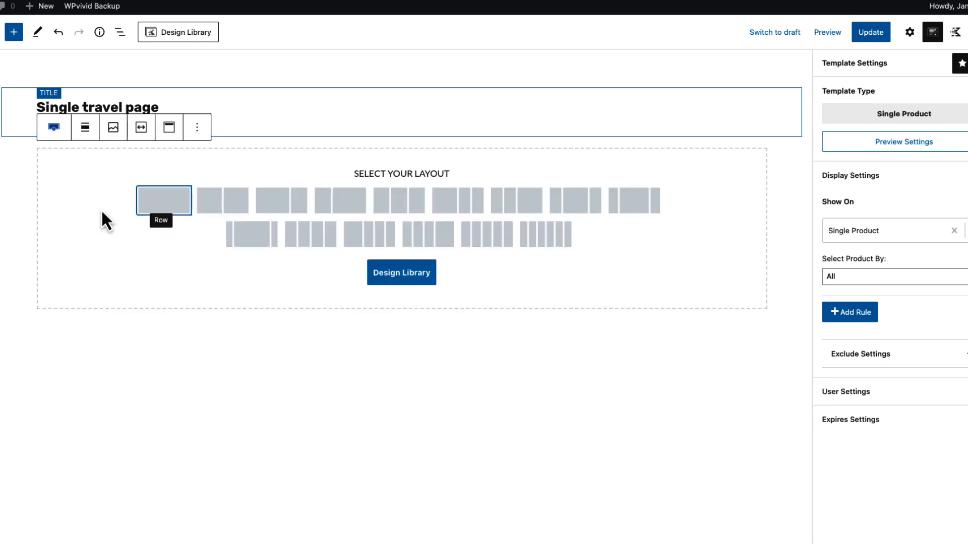
pyautogui.click(166, 200)
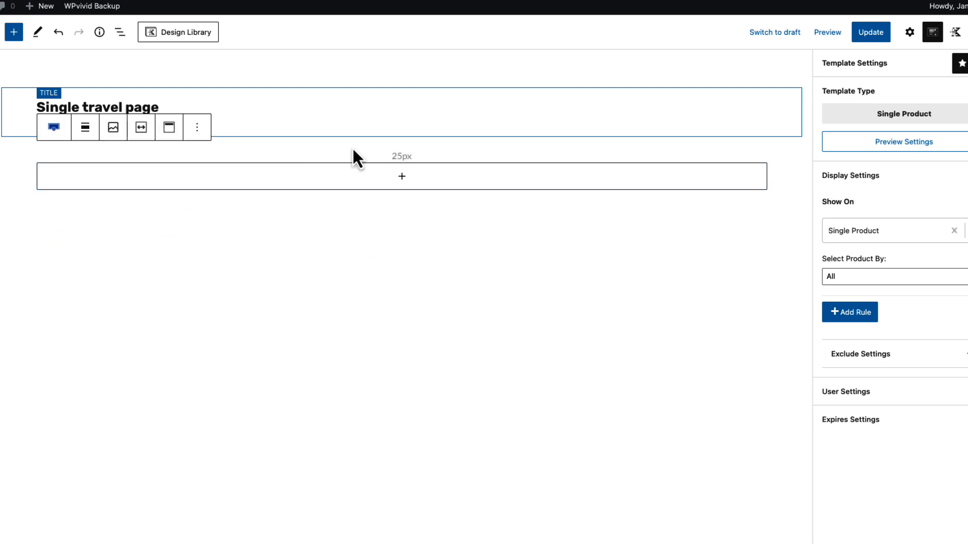
# Align the row to full width and enable Use Theme Content Inner Width for its content
pyautogui.click(332, 152)
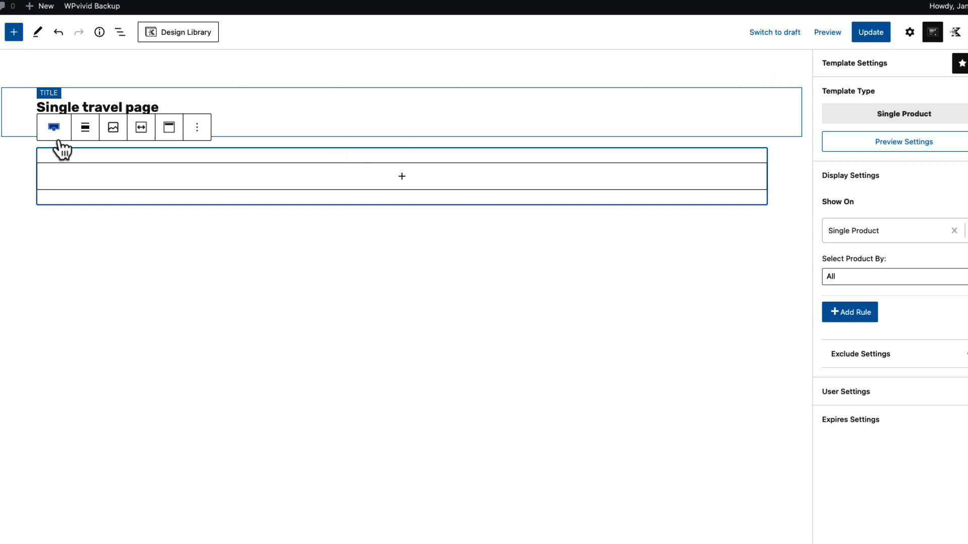
pyautogui.click(84, 130)
pyautogui.click(96, 227)
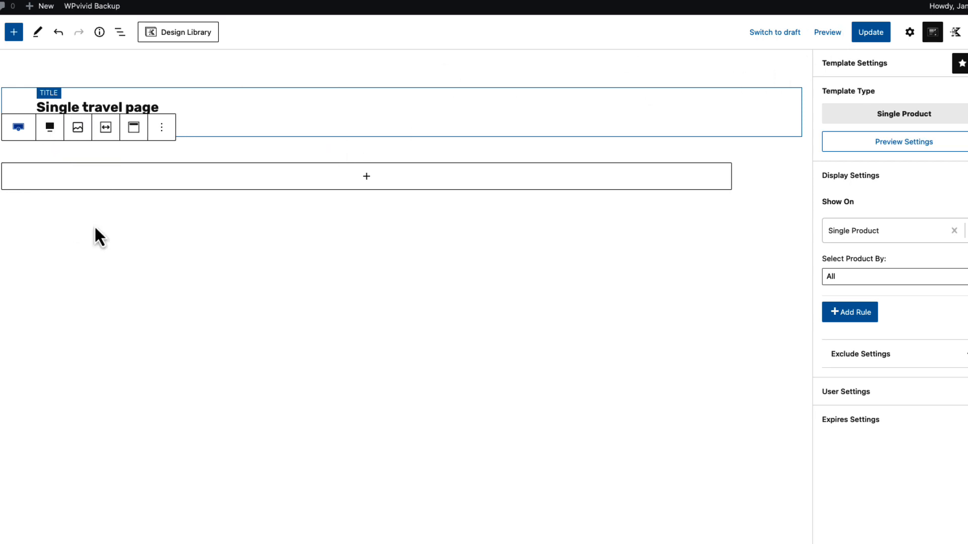
pyautogui.click(105, 127)
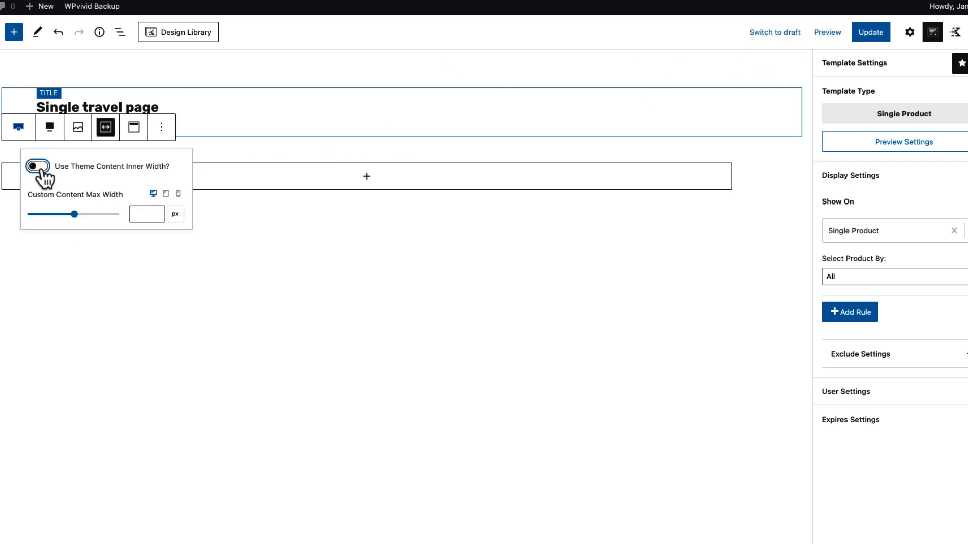
pyautogui.click(42, 168)
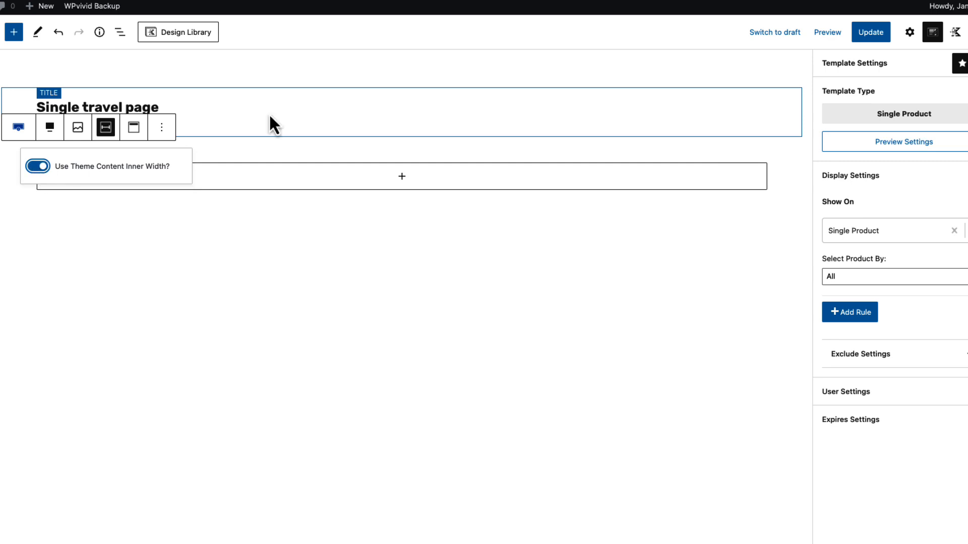
# Set the row's top, right, bottom and left padding to 0 px
pyautogui.click(908, 35)
pyautogui.click(867, 212)
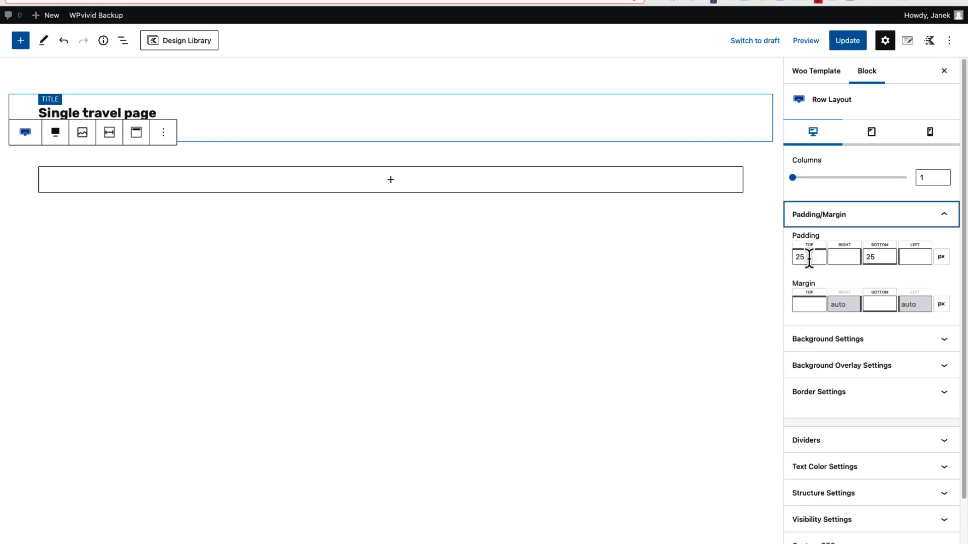
pyautogui.doubleClick(832, 259)
pyautogui.write('0')
pyautogui.click(844, 257)
pyautogui.write('0')
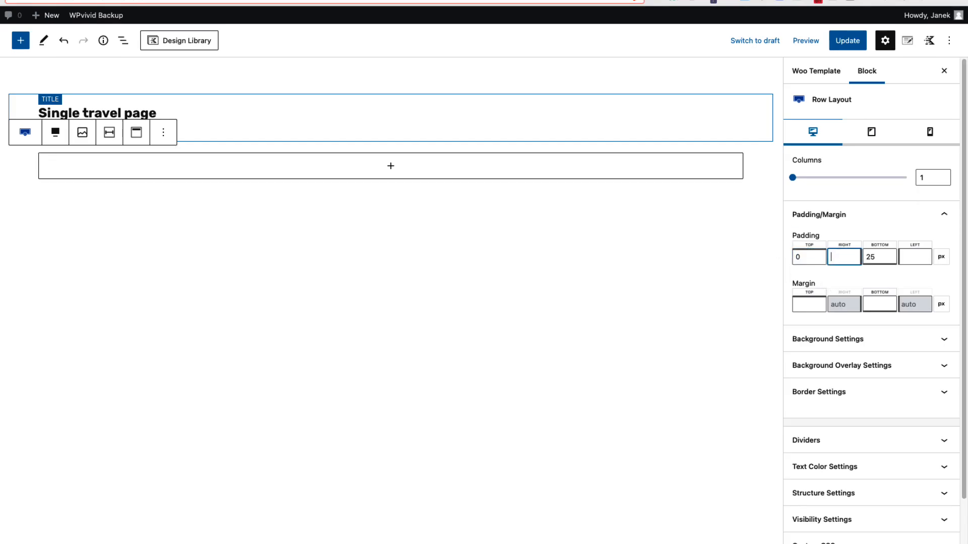
pyautogui.doubleClick(877, 256)
pyautogui.write('0')
pyautogui.click(915, 257)
pyautogui.write('0')
# Set the row's minimum height to 600 px in its structure settings
pyautogui.scroll(-2, 917, 386)
pyautogui.click(861, 437)
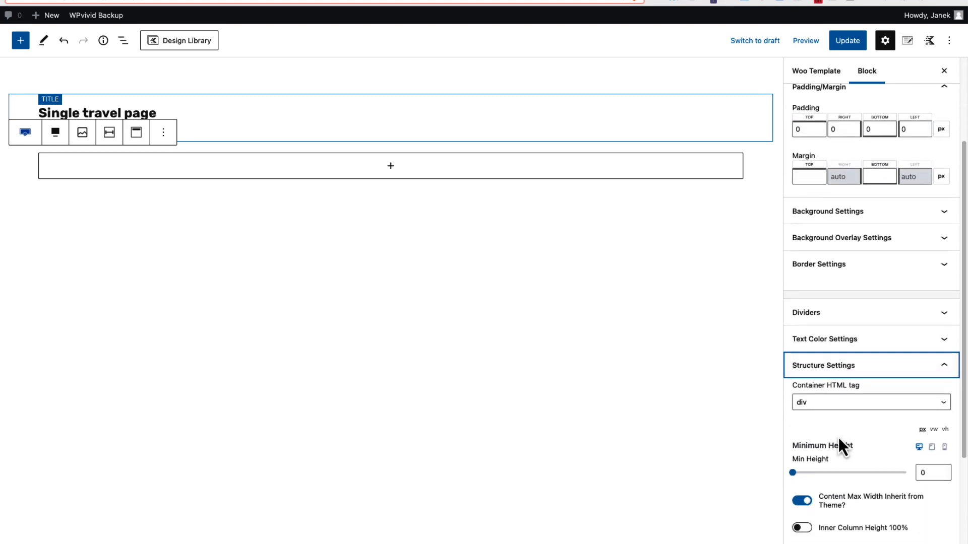
pyautogui.click(916, 472)
pyautogui.write('6')
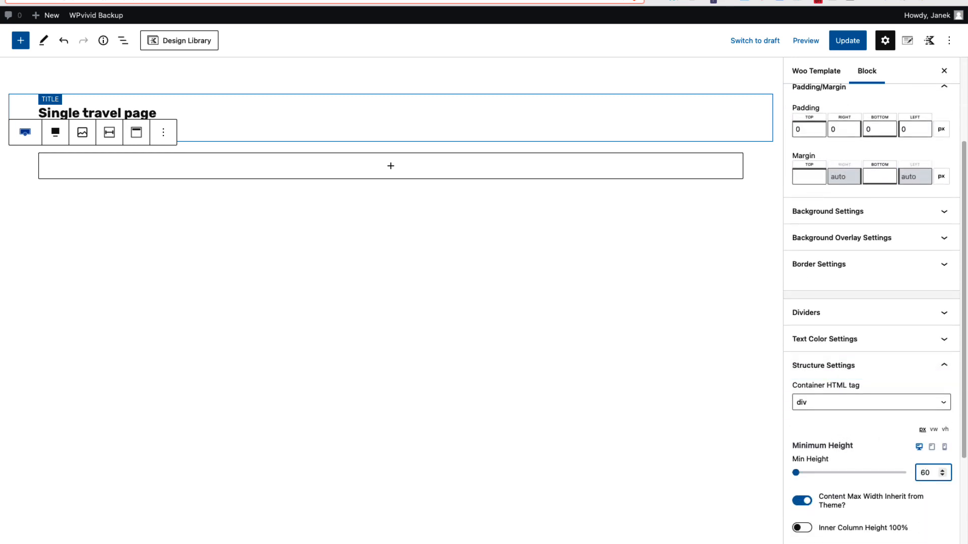
pyautogui.write('0')
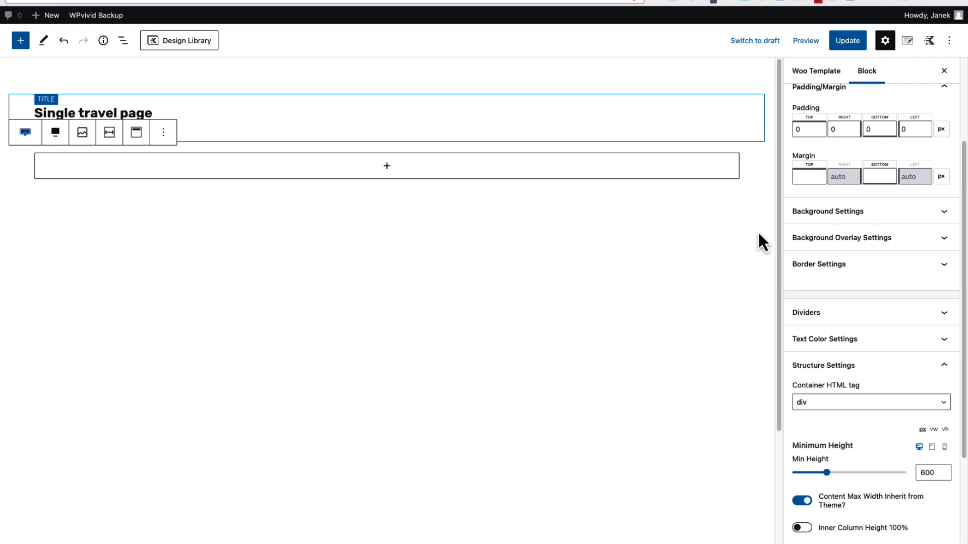
# Enable a dynamic background image for the row and use the current post's Featured Image URL as its source
pyautogui.scroll(5, 854, 260)
pyautogui.click(857, 342)
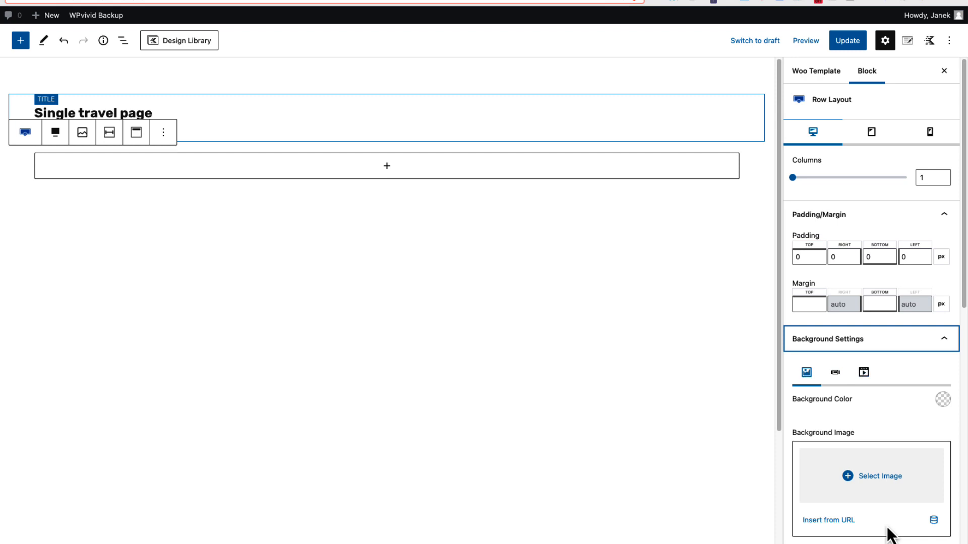
pyautogui.click(933, 524)
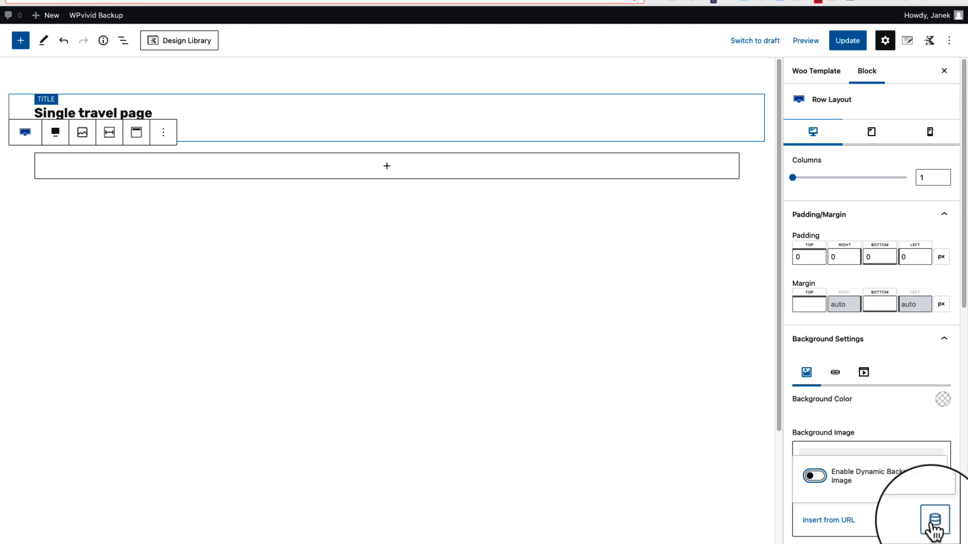
pyautogui.click(813, 477)
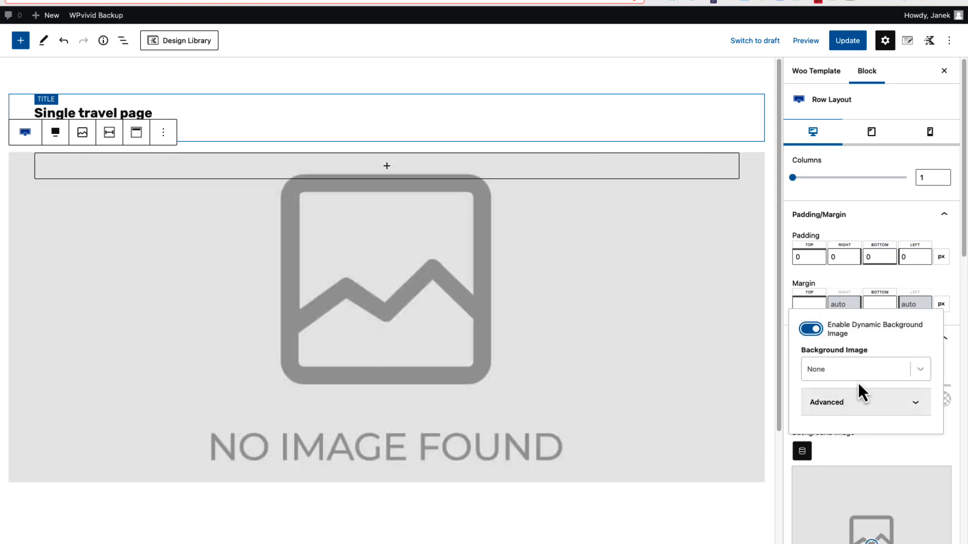
pyautogui.click(858, 376)
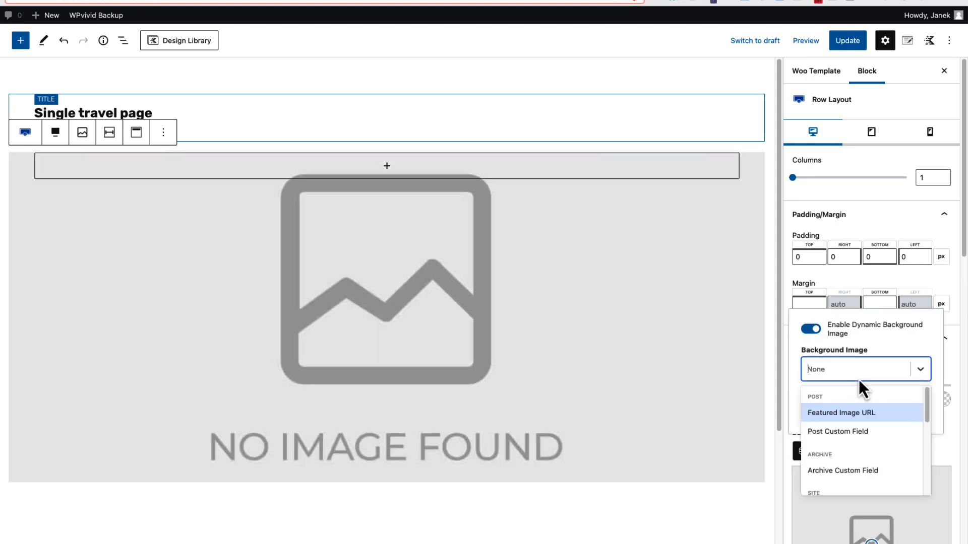
pyautogui.click(847, 413)
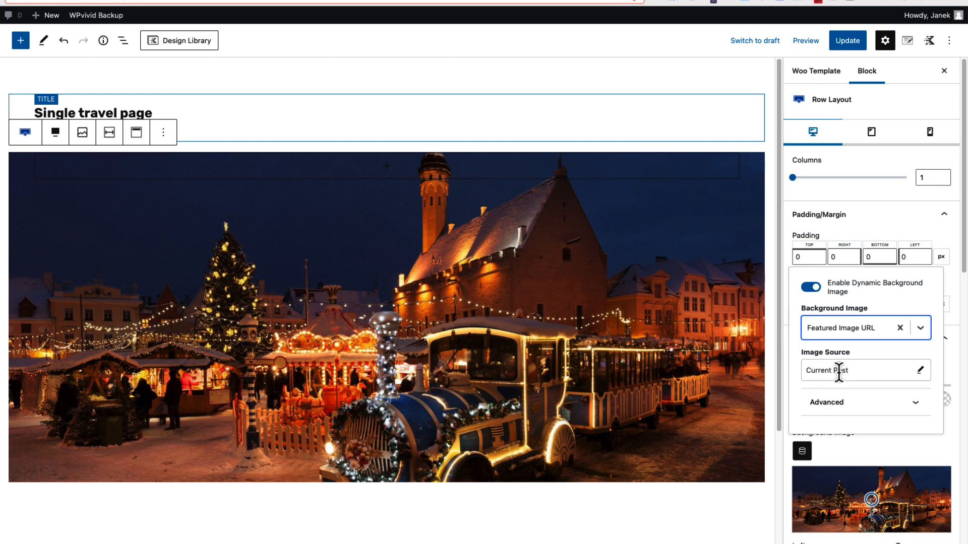
pyautogui.click(897, 451)
# Set the row's background image attachment to Parallax
pyautogui.scroll(-6, 911, 324)
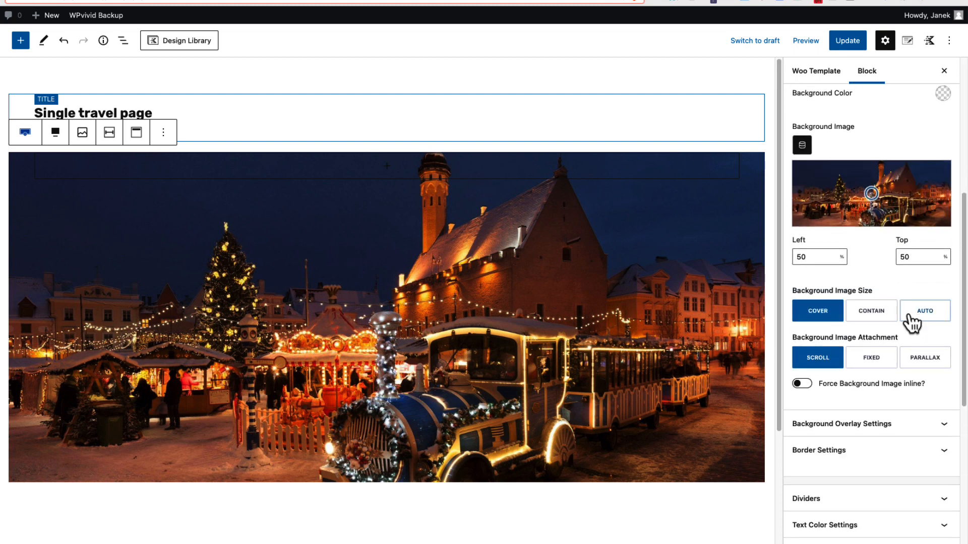
pyautogui.click(930, 355)
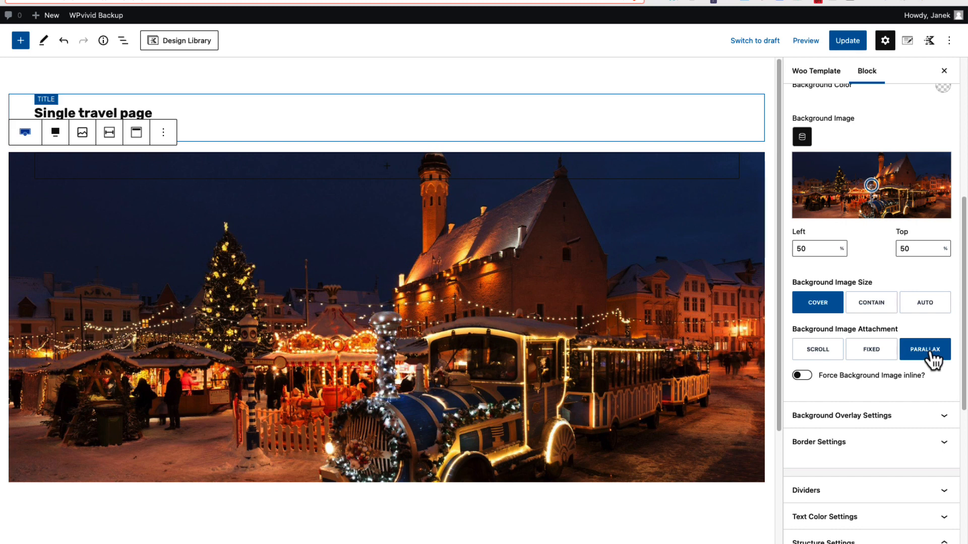
pyautogui.scroll(6, 907, 251)
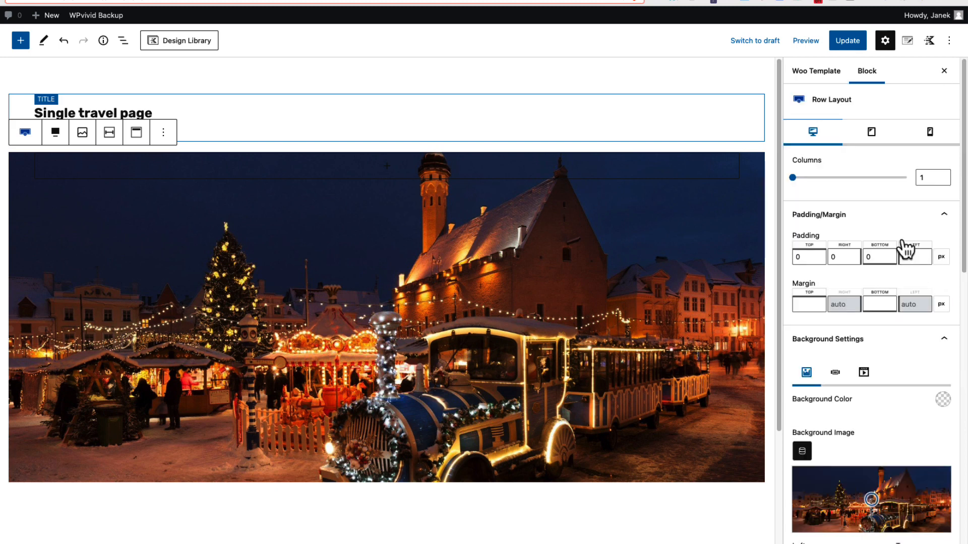
pyautogui.click(941, 352)
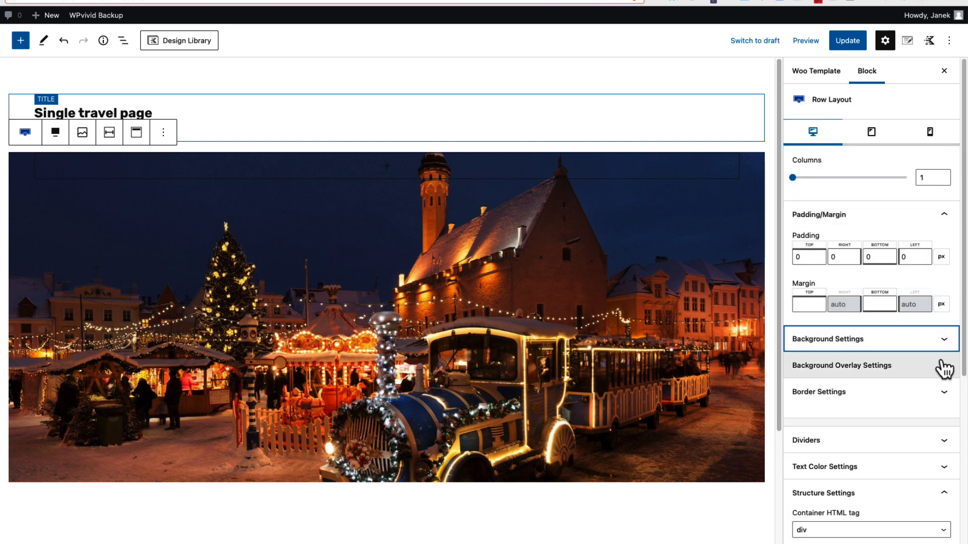
# Add a black overlay to the row's background with an opacity of 39
pyautogui.click(942, 368)
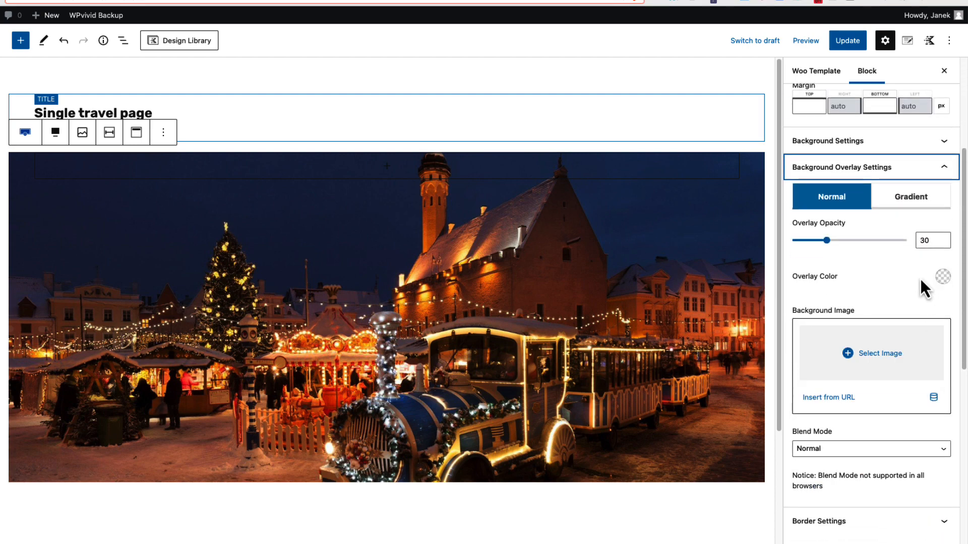
pyautogui.click(943, 276)
pyautogui.click(808, 172)
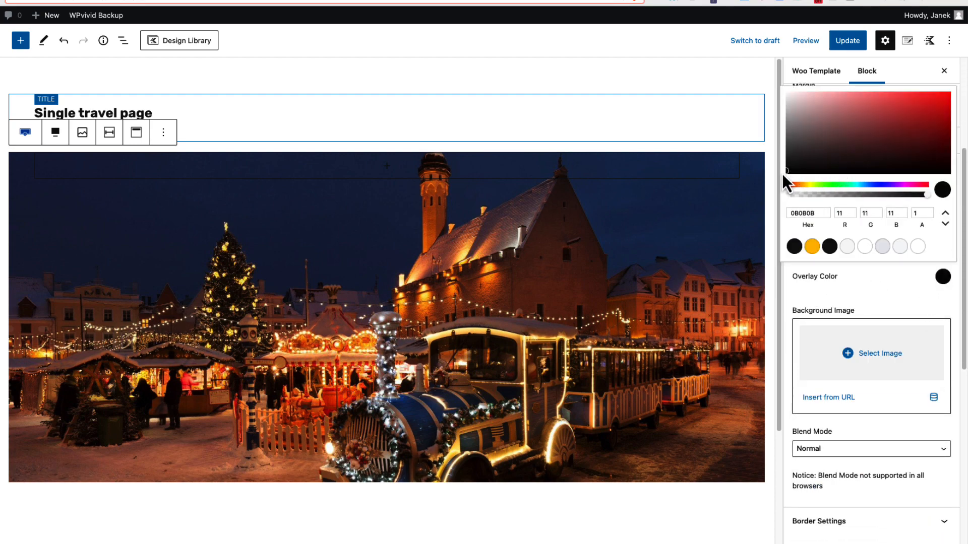
pyautogui.click(829, 240)
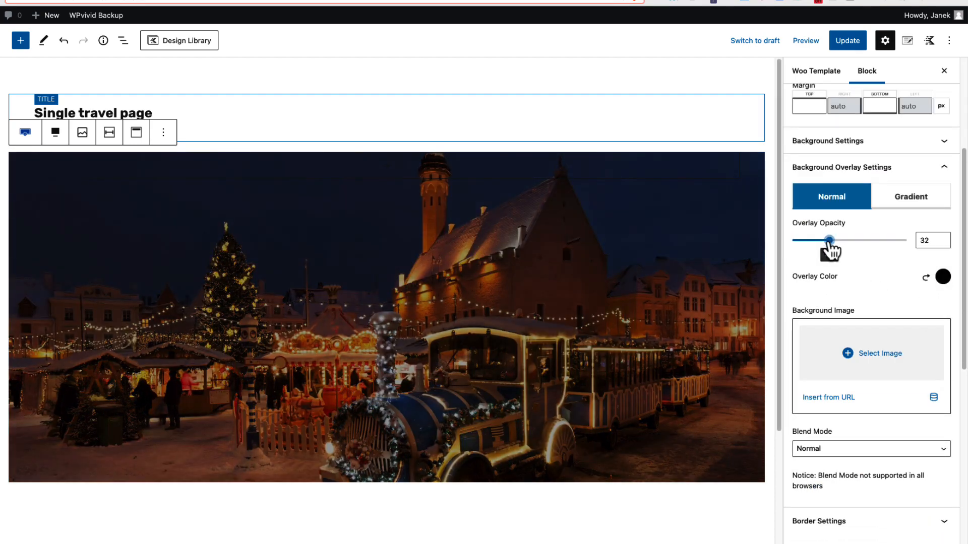
pyautogui.moveTo(829, 240); pyautogui.dragTo(836, 240)
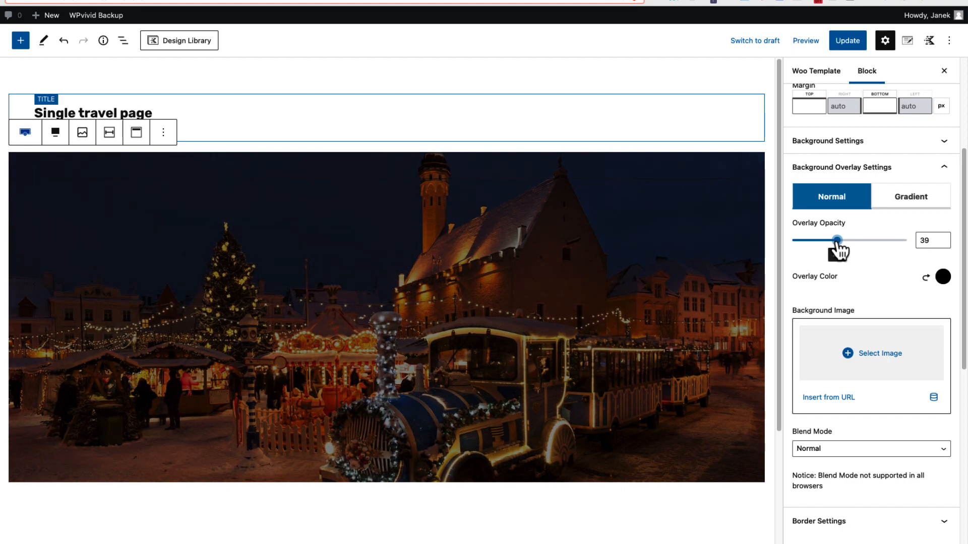
# Insert a Product: Title block inside the row's section
pyautogui.click(378, 173)
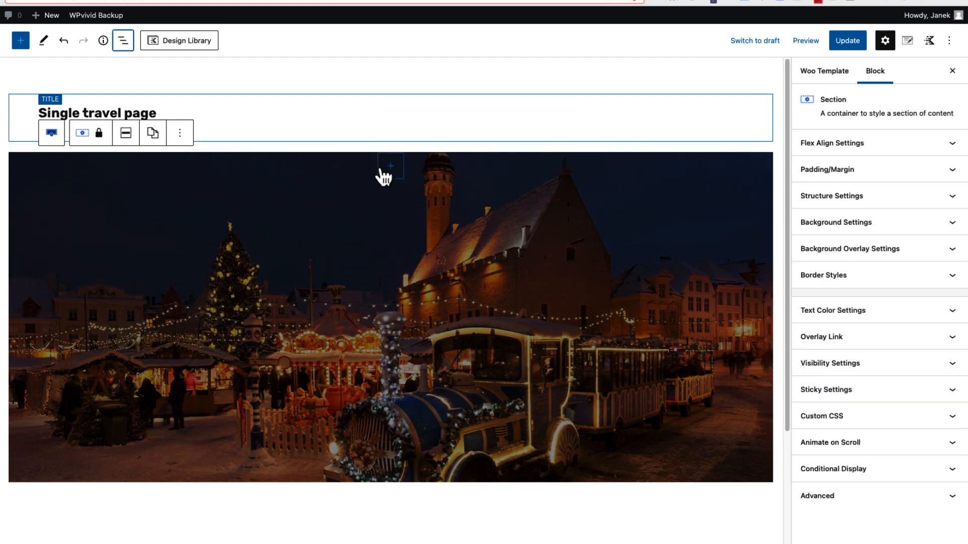
pyautogui.click(391, 169)
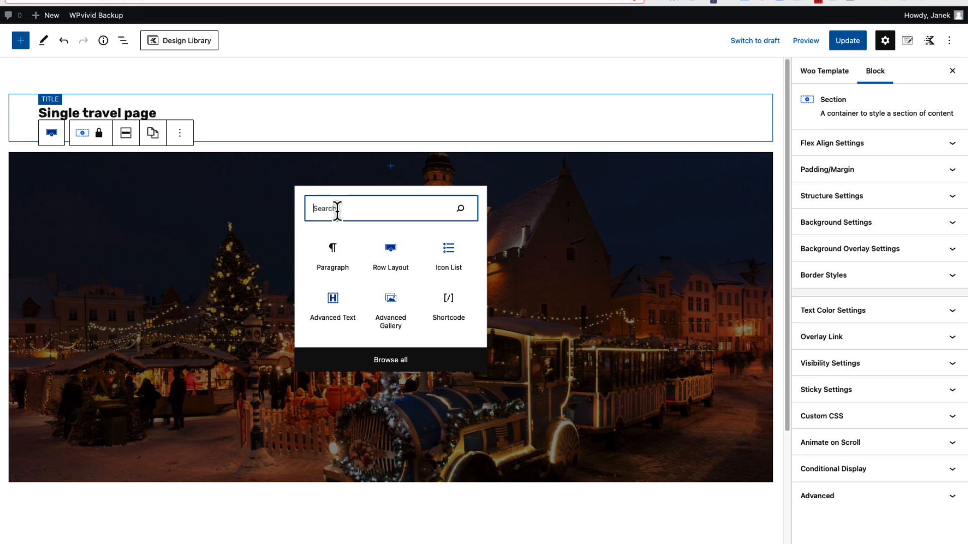
pyautogui.write('produ')
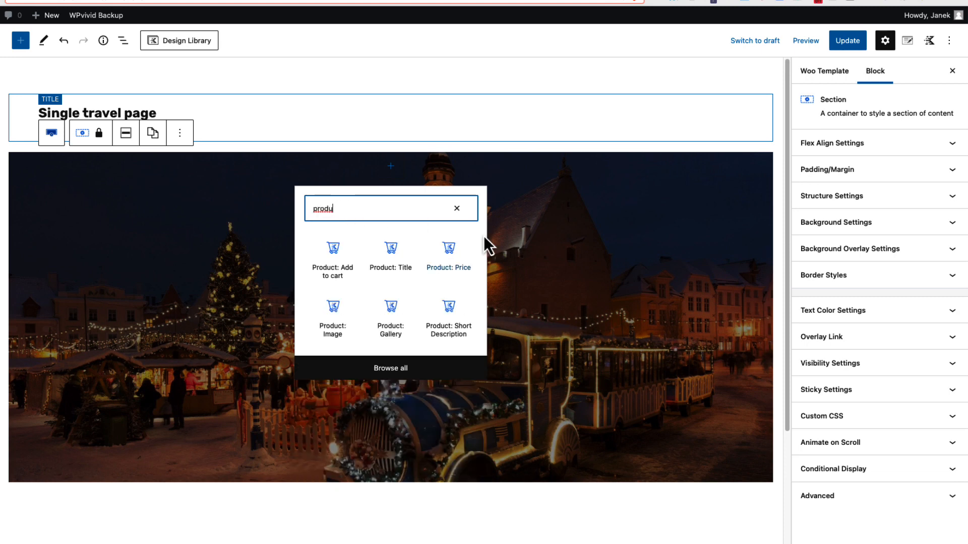
pyautogui.click(396, 253)
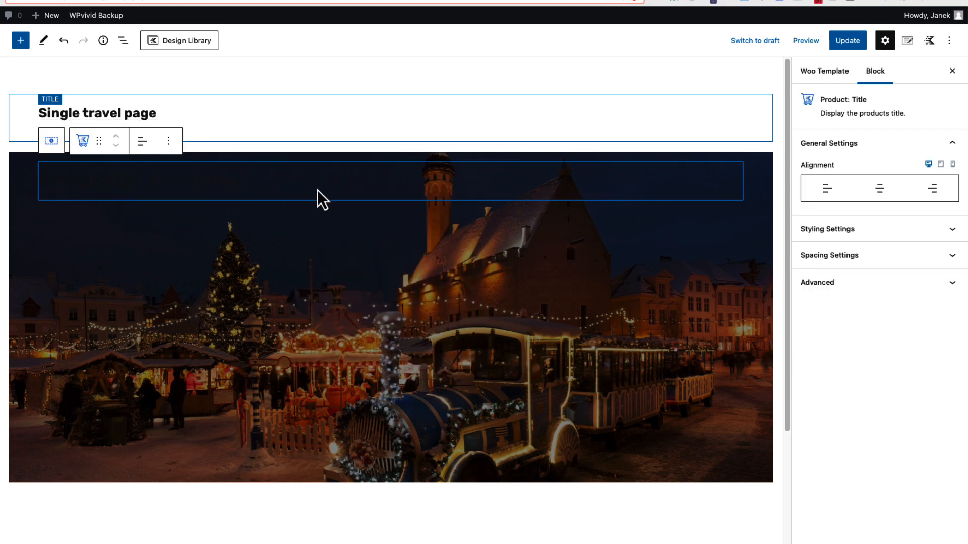
# Style the product title with centre alignment, white color (FFFFFF) and a 68 px font size
pyautogui.click(877, 197)
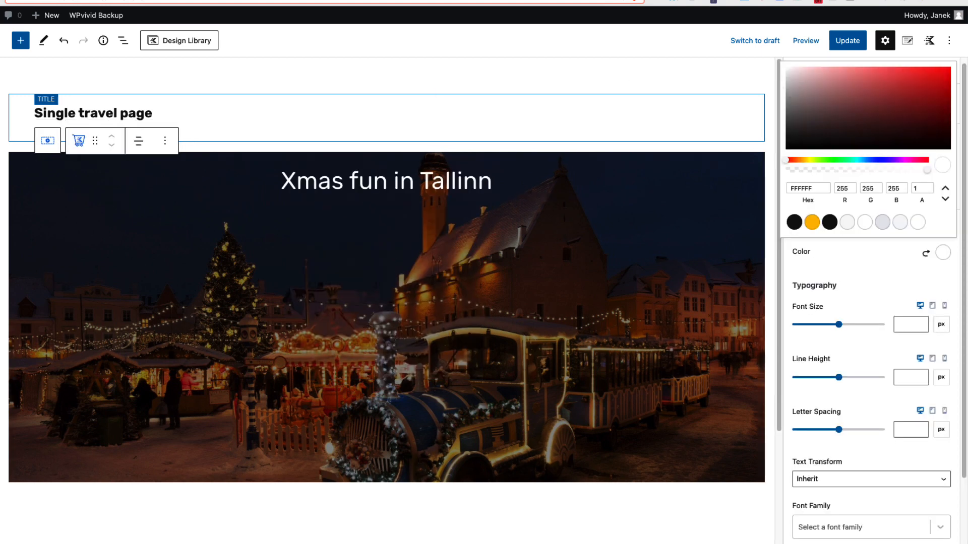
pyautogui.click(906, 323)
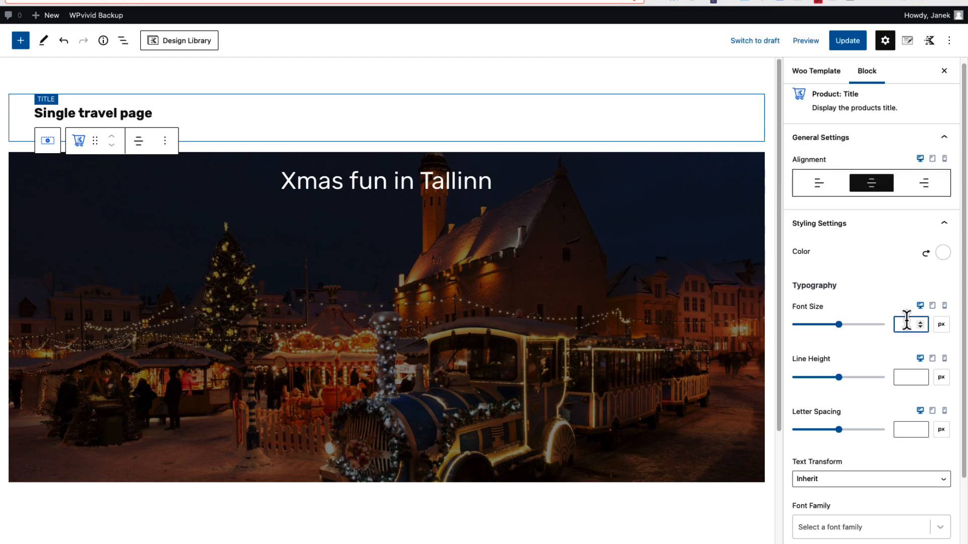
pyautogui.write('68')
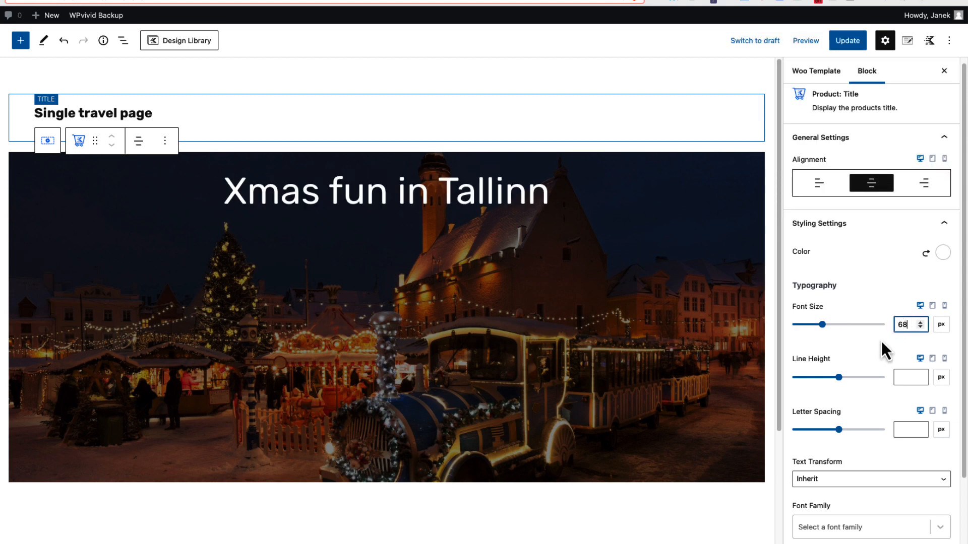
# Set the product title's font family to Rubik and its font weight to 700
pyautogui.scroll(-4, 832, 454)
pyautogui.click(832, 443)
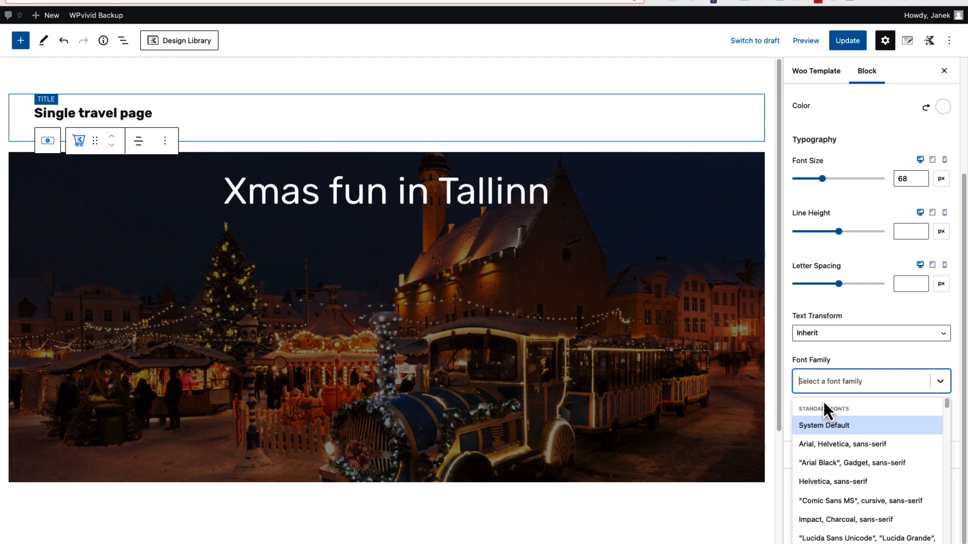
pyautogui.write('rubik')
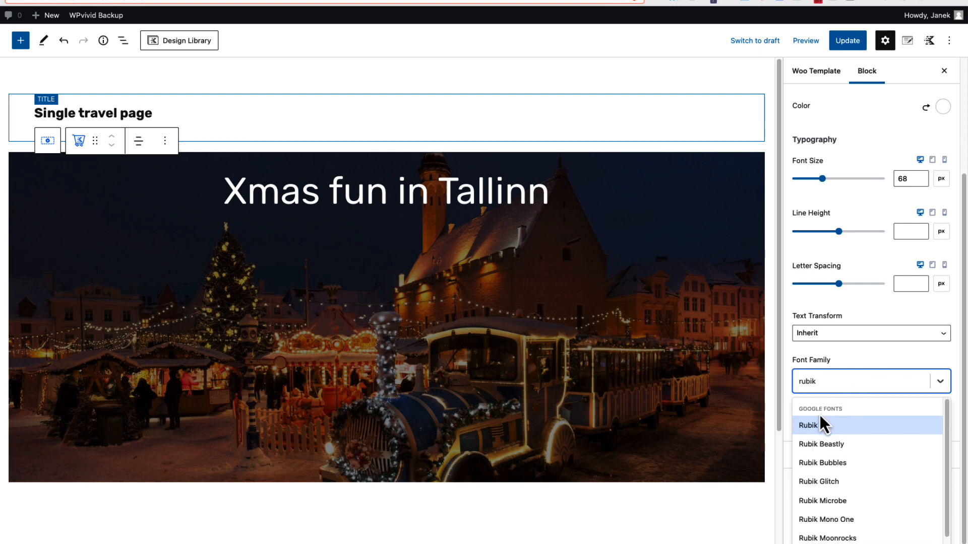
pyautogui.click(813, 428)
pyautogui.scroll(-1, 837, 424)
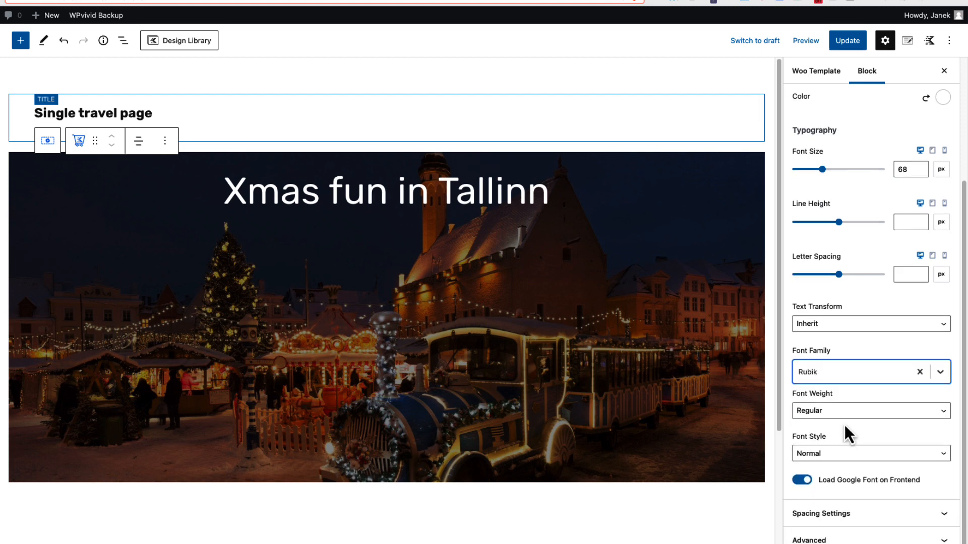
pyautogui.click(844, 416)
pyautogui.click(814, 449)
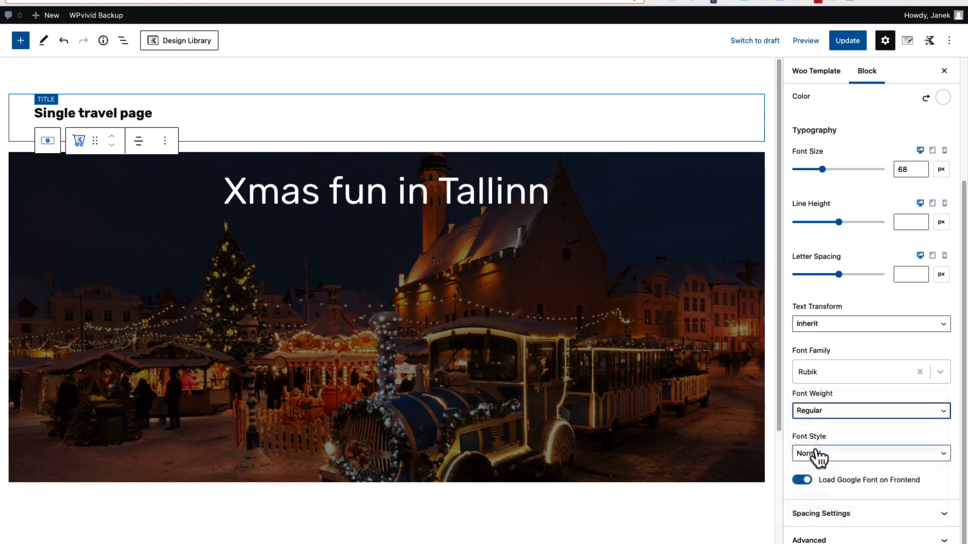
# Set the hero row's vertical alignment to Align Middle
pyautogui.click(594, 177)
pyautogui.click(24, 168)
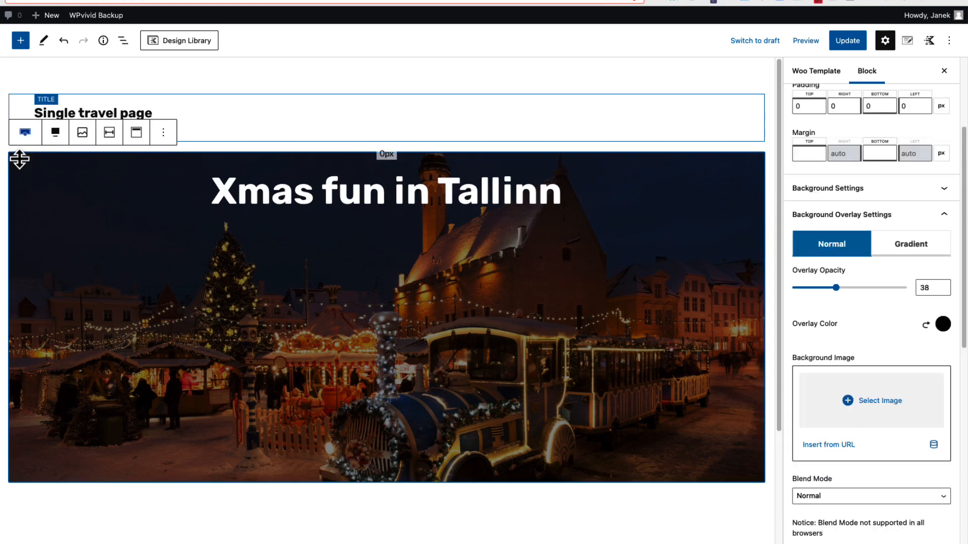
pyautogui.click(135, 133)
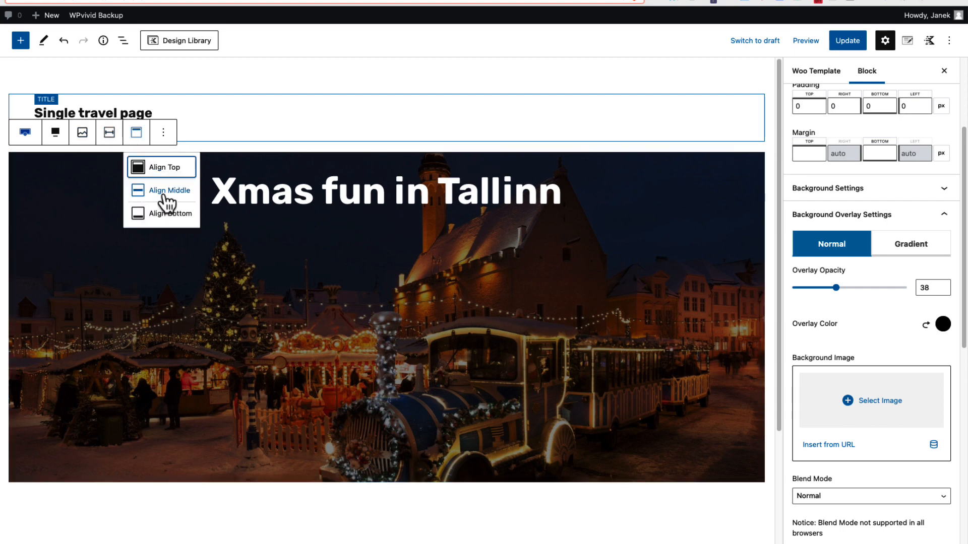
pyautogui.click(165, 194)
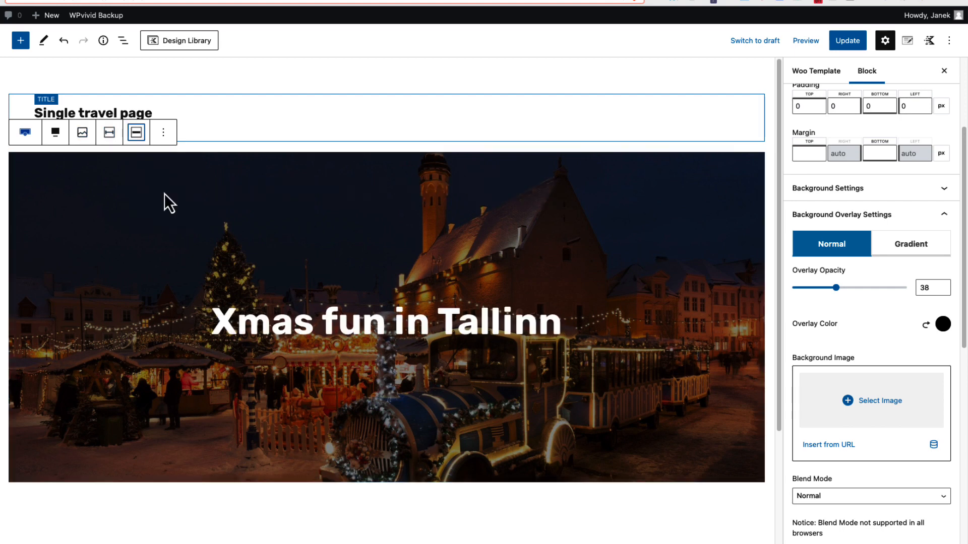
# Insert a Product: Price block after the product title and centre-align it
pyautogui.click(555, 323)
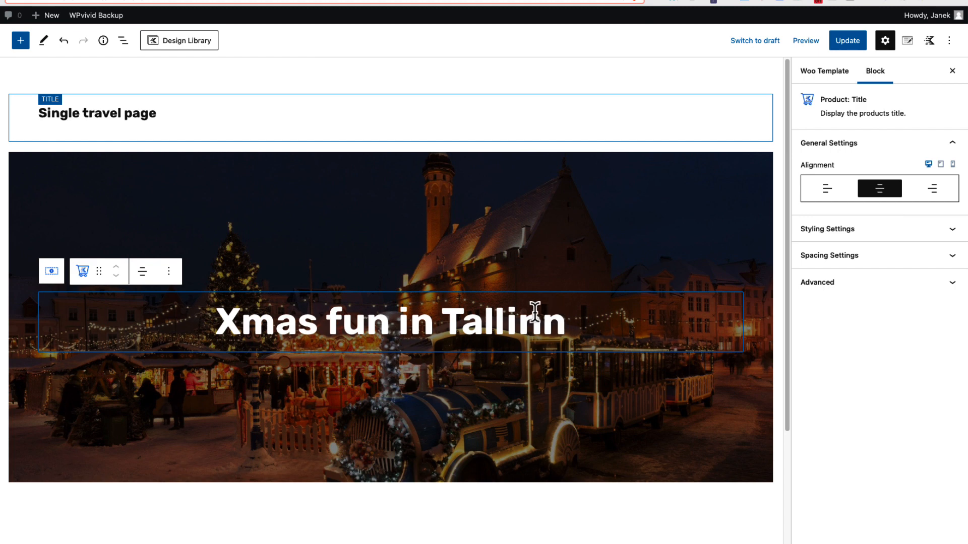
pyautogui.click(170, 272)
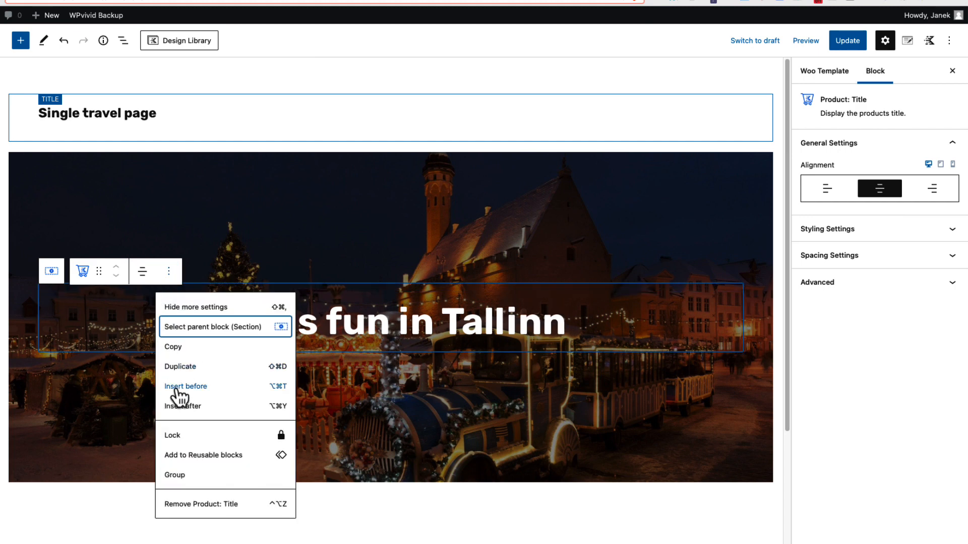
pyautogui.click(182, 406)
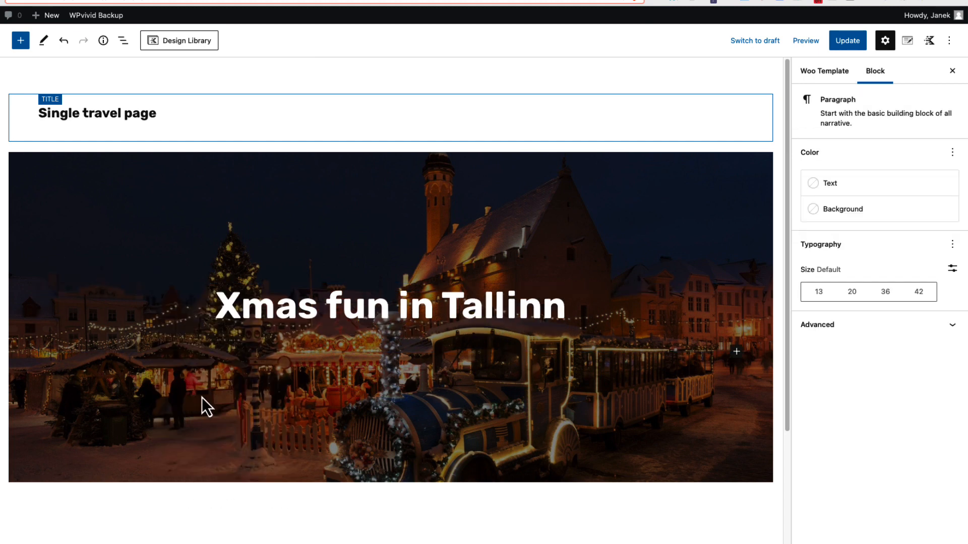
pyautogui.write('/pric')
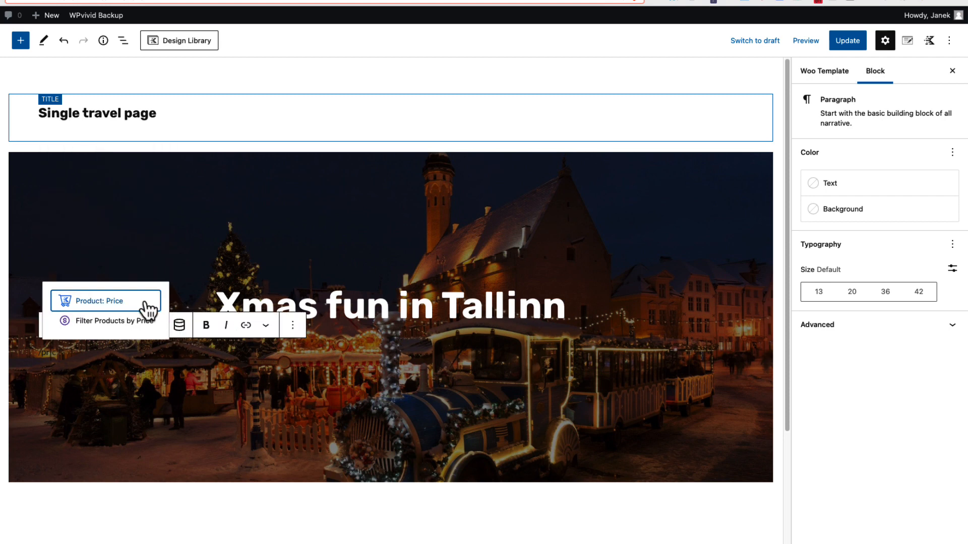
pyautogui.click(149, 305)
pyautogui.click(879, 194)
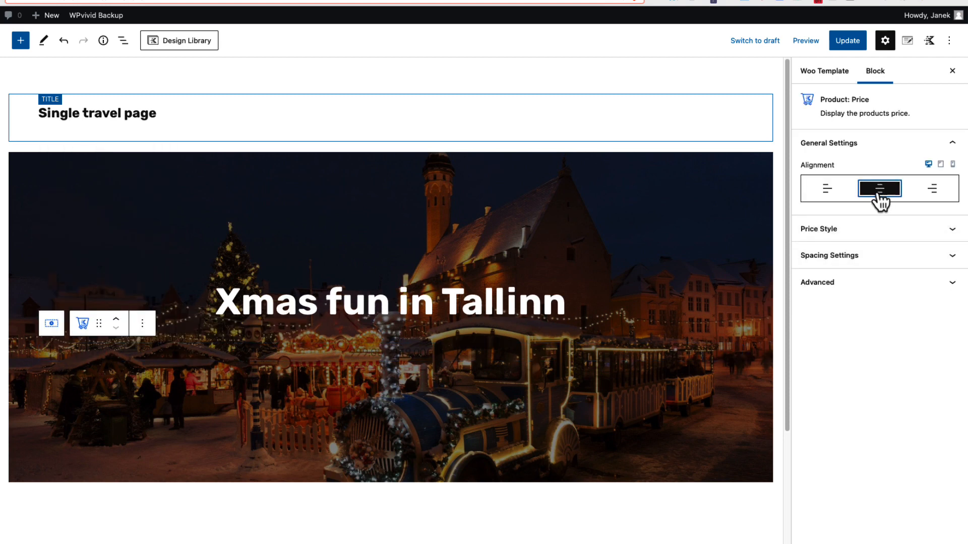
# Style the product price with white color (FFFFFF), a 36 px font size and bold weight
pyautogui.click(819, 229)
pyautogui.click(943, 253)
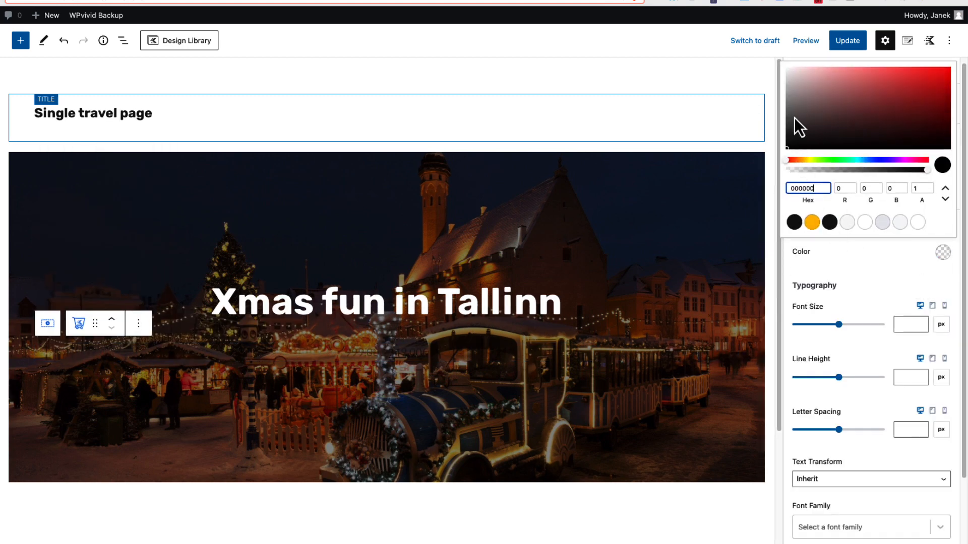
pyautogui.click(785, 73)
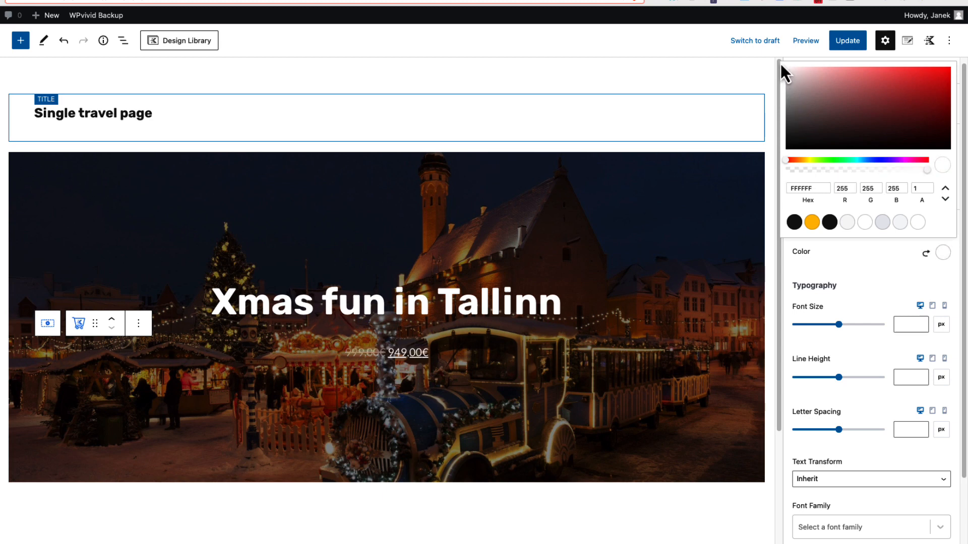
pyautogui.click(903, 352)
pyautogui.click(905, 324)
pyautogui.write('36')
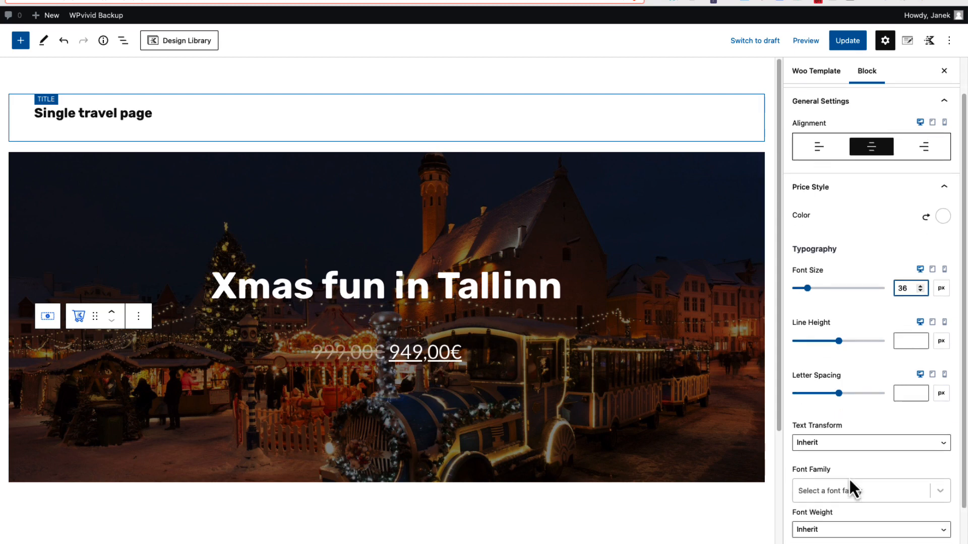
pyautogui.scroll(-3, 851, 485)
pyautogui.click(833, 480)
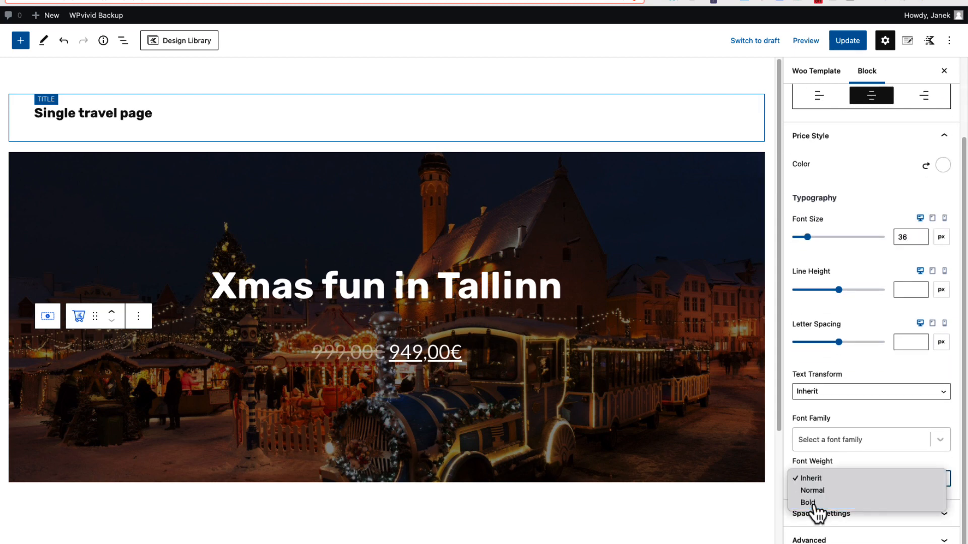
pyautogui.click(817, 503)
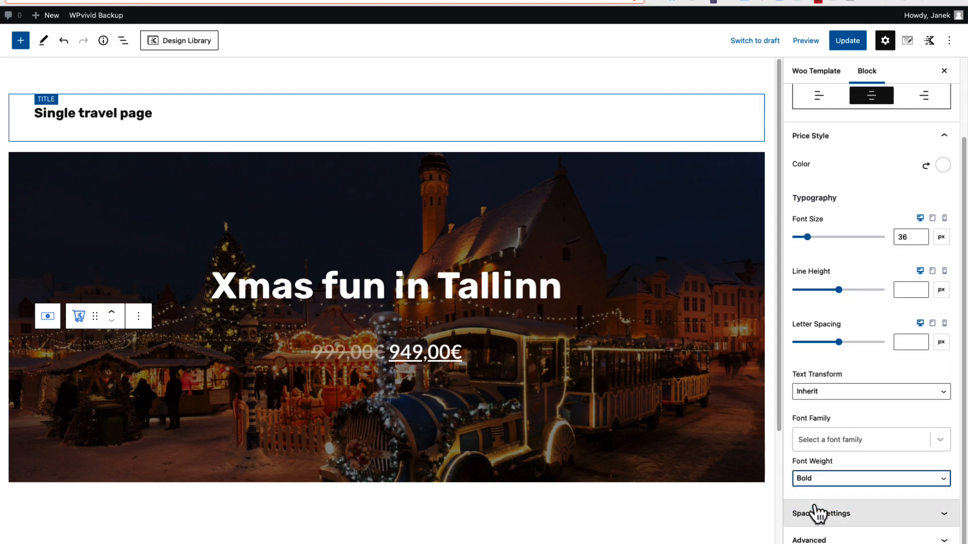
# Insert a Product: Add to cart block after the price and centre-align it
pyautogui.click(468, 356)
pyautogui.click(140, 320)
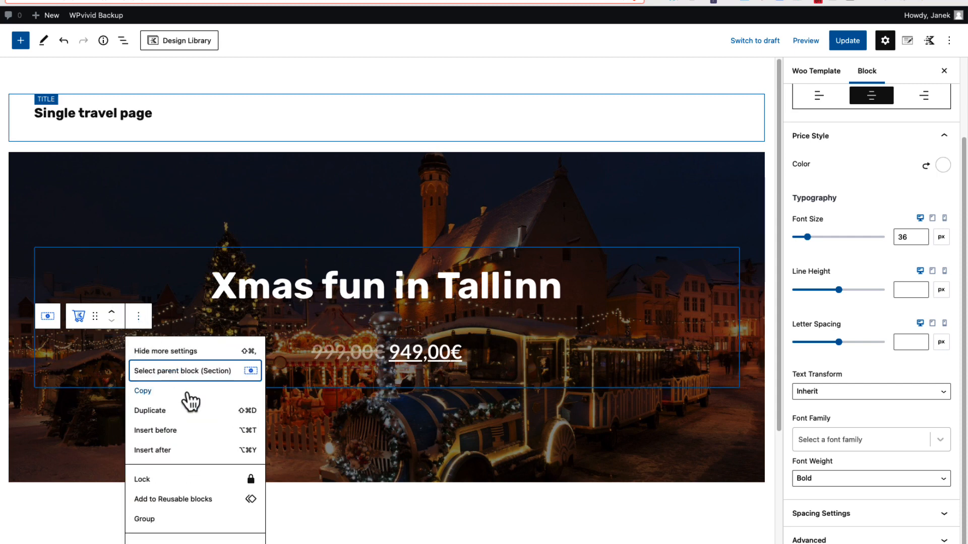
pyautogui.click(182, 451)
pyautogui.write('/')
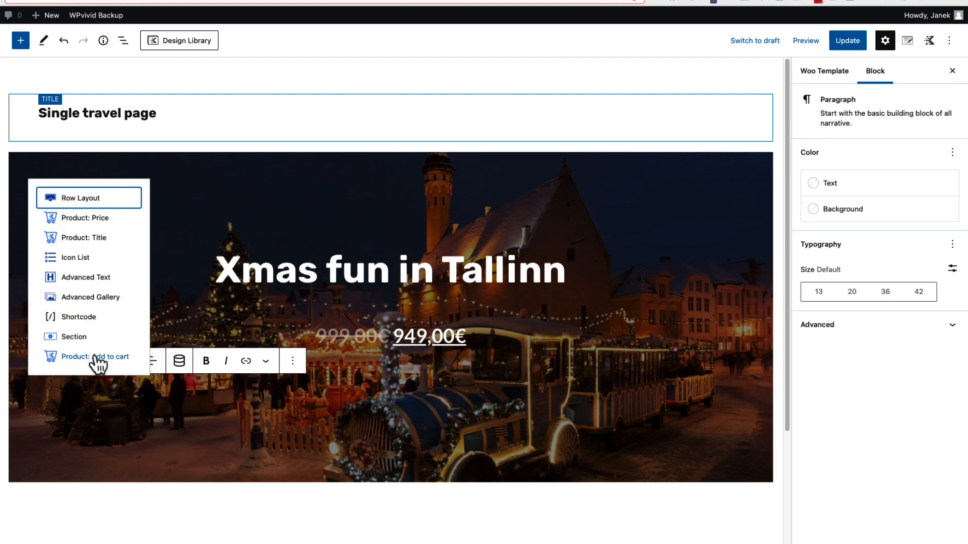
pyautogui.click(97, 361)
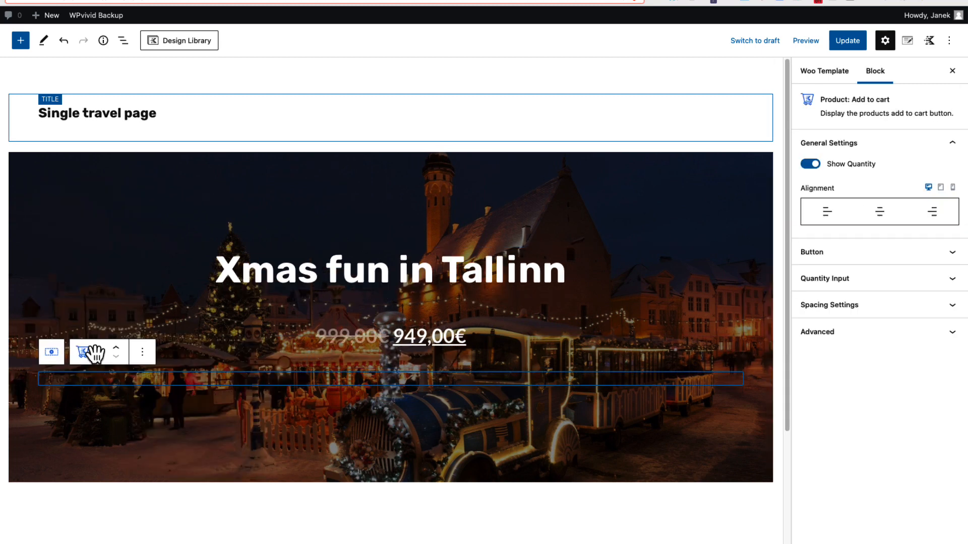
pyautogui.click(881, 216)
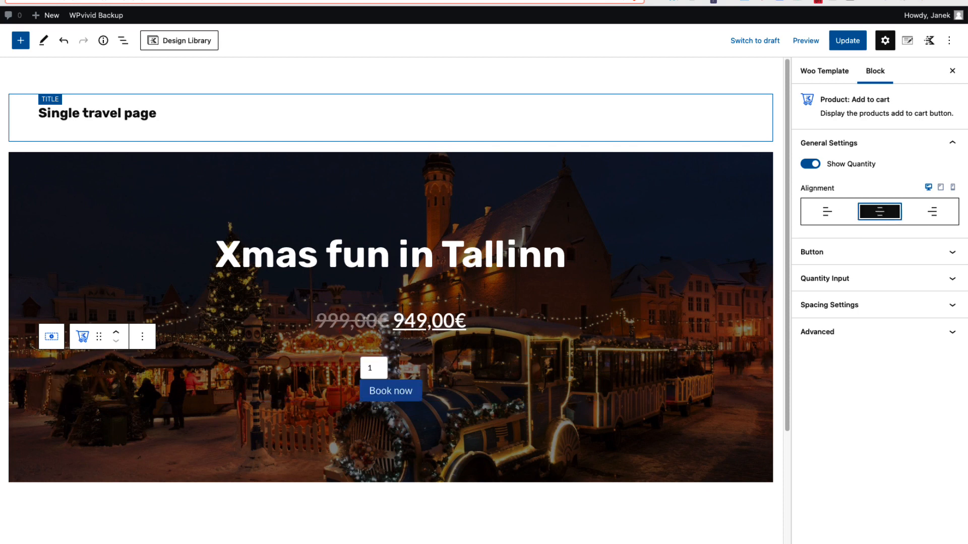
# Set the add to cart button's padding to 10 px top and bottom and 30 px right and left
pyautogui.click(931, 258)
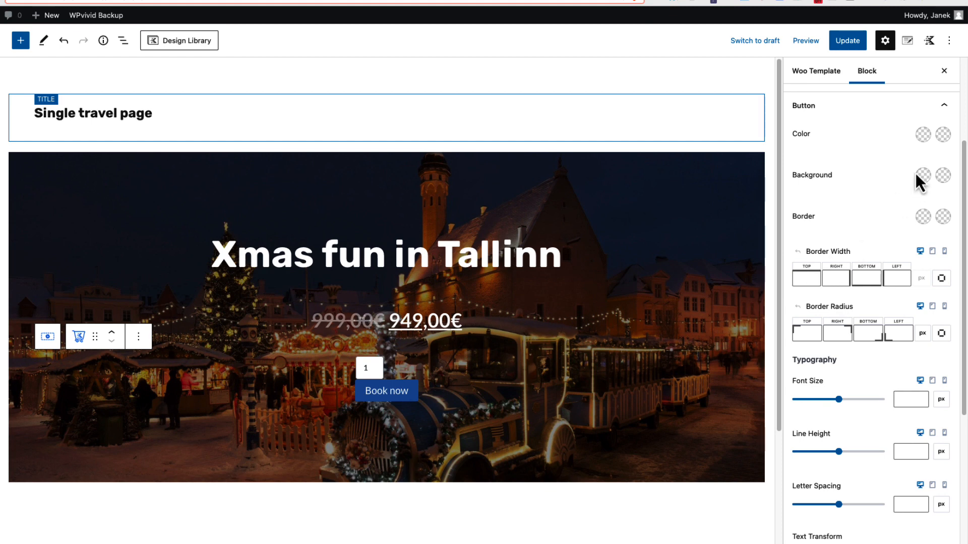
pyautogui.scroll(-5, 885, 303)
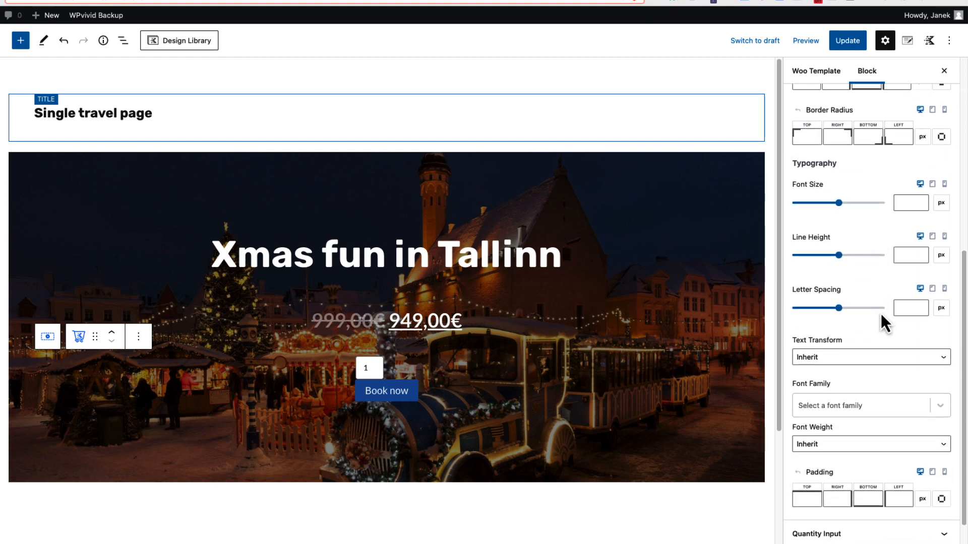
pyautogui.scroll(-1, 882, 324)
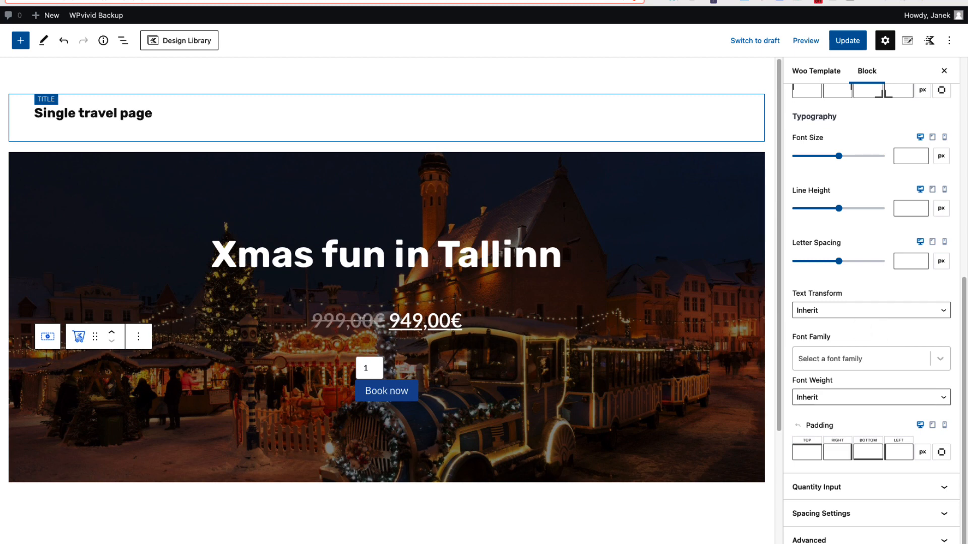
pyautogui.click(808, 452)
pyautogui.write('10')
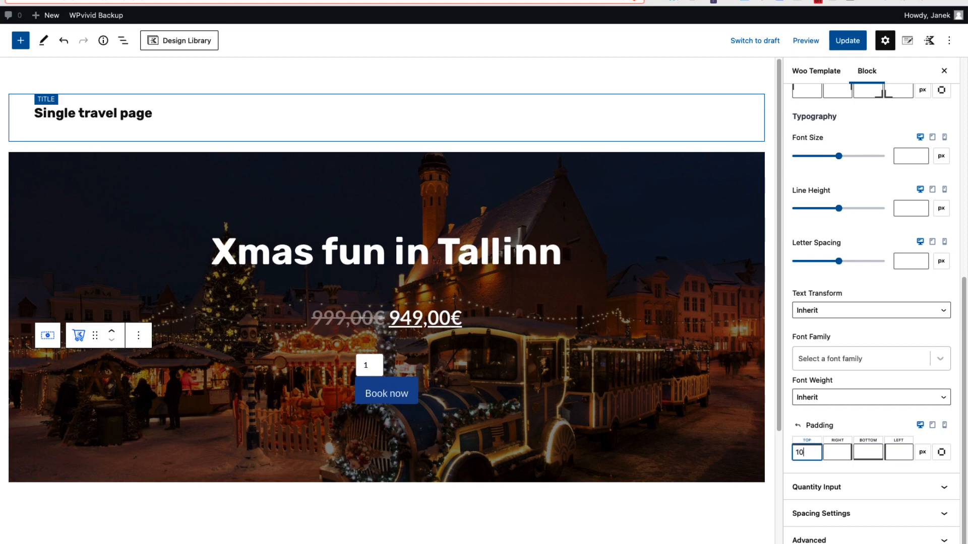
pyautogui.click(868, 452)
pyautogui.write('10')
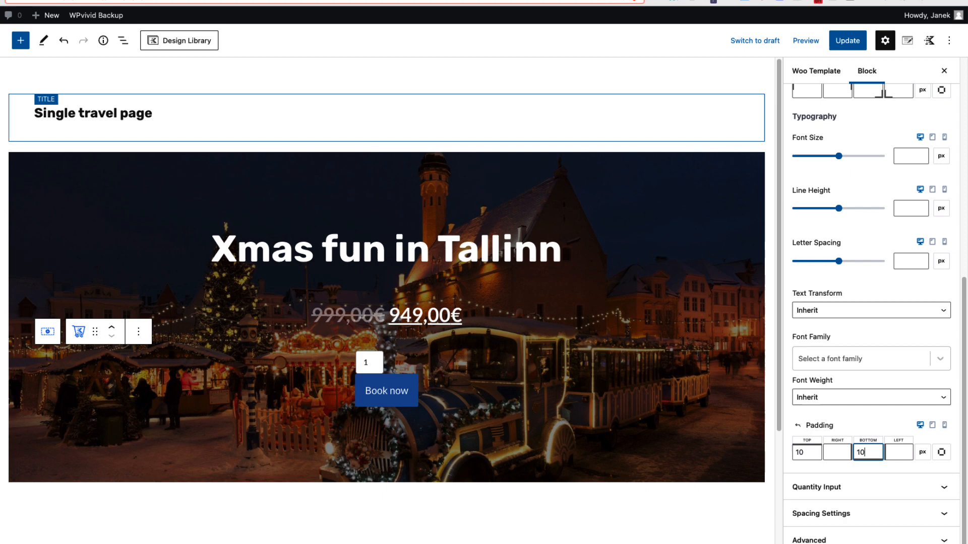
pyautogui.click(836, 452)
pyautogui.write('30')
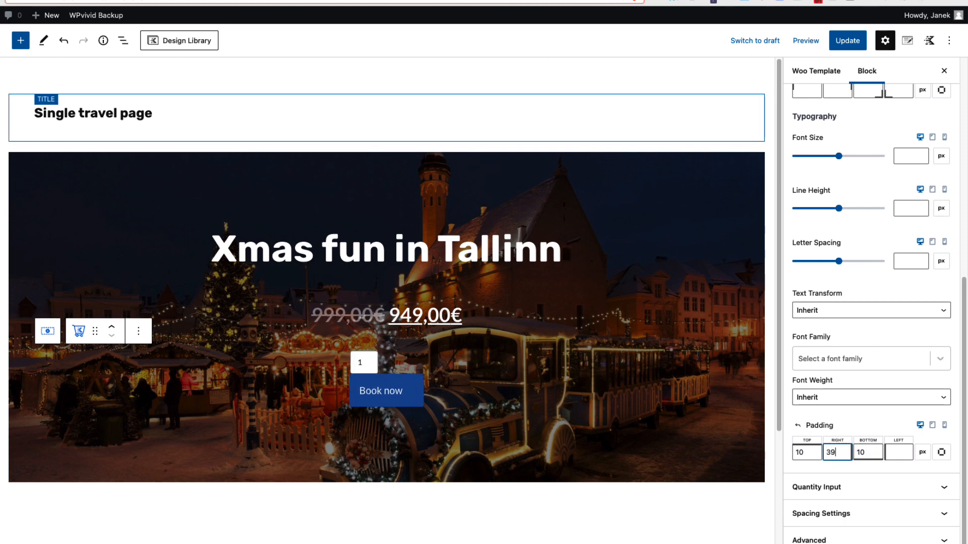
pyautogui.click(888, 452)
pyautogui.write('30')
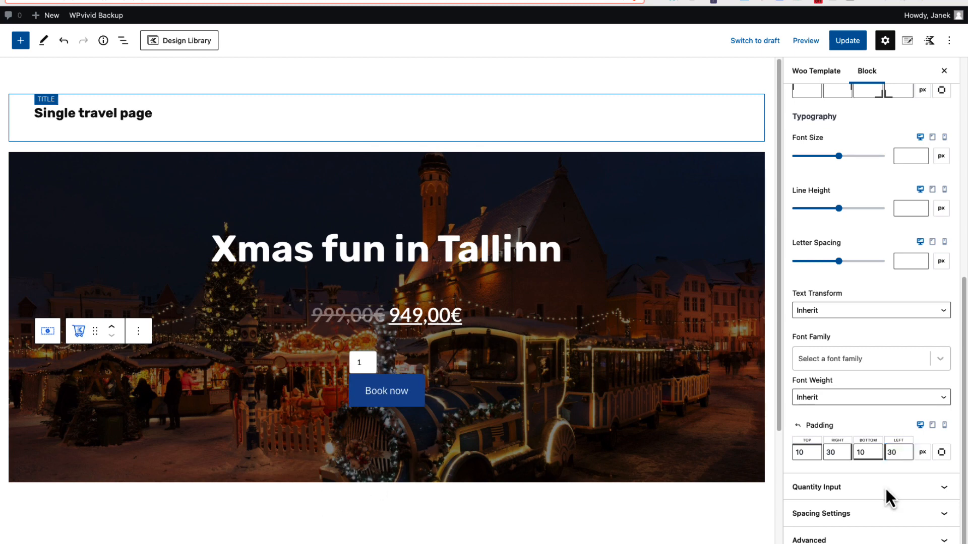
# Set the quantity input's border radius to 0 px on all four corners
pyautogui.click(883, 489)
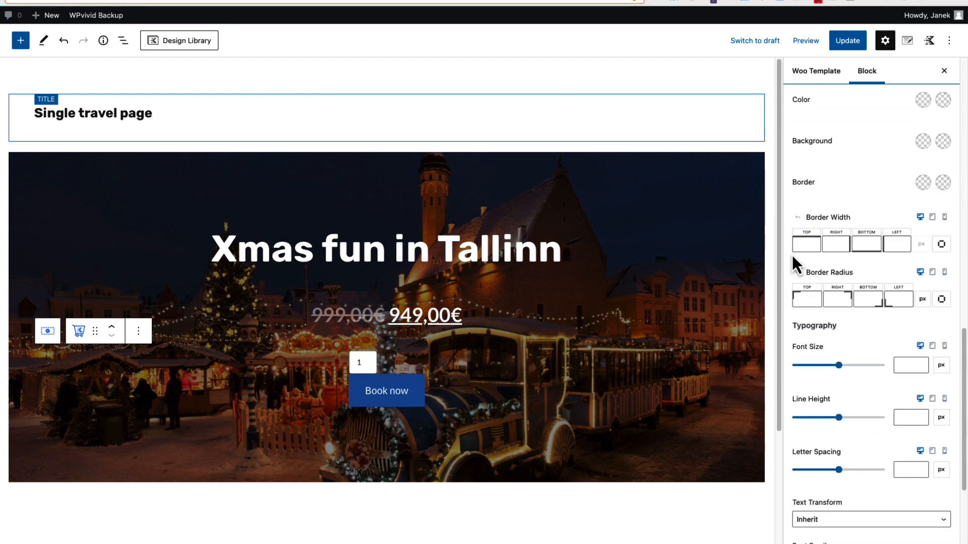
pyautogui.click(809, 301)
pyautogui.write('0')
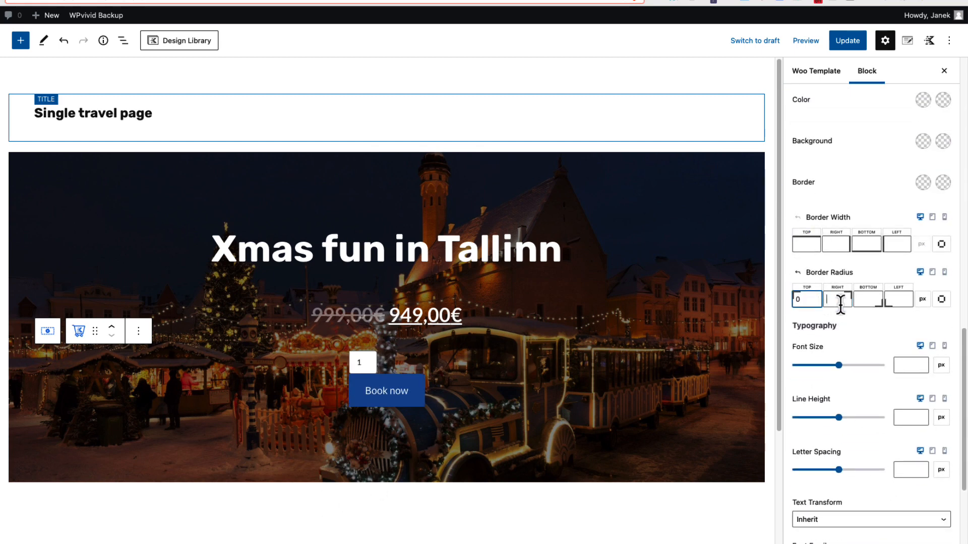
pyautogui.click(839, 305)
pyautogui.write('0')
pyautogui.click(865, 301)
pyautogui.write('0')
pyautogui.click(902, 301)
pyautogui.write('0')
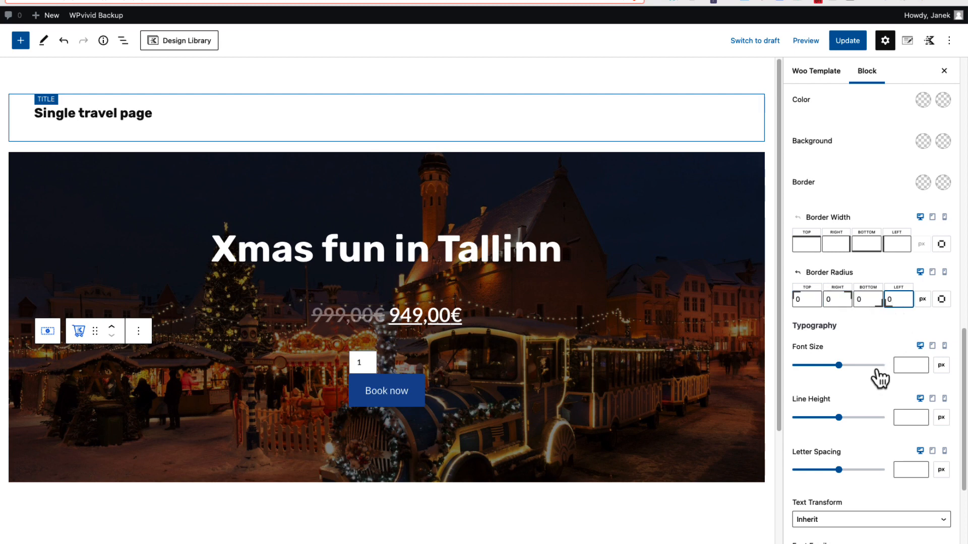
# Set the quantity input's line height to 3,7 em
pyautogui.click(920, 418)
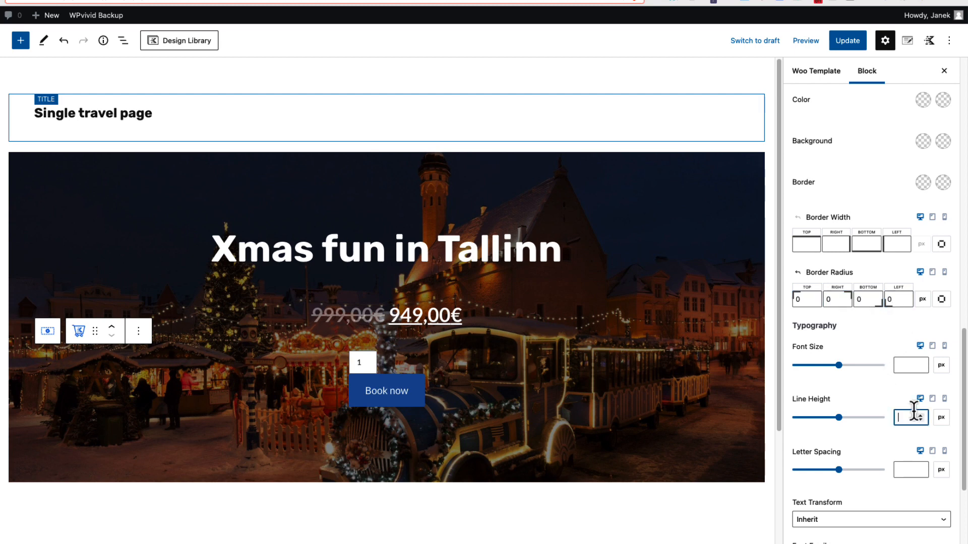
pyautogui.click(938, 421)
pyautogui.click(940, 476)
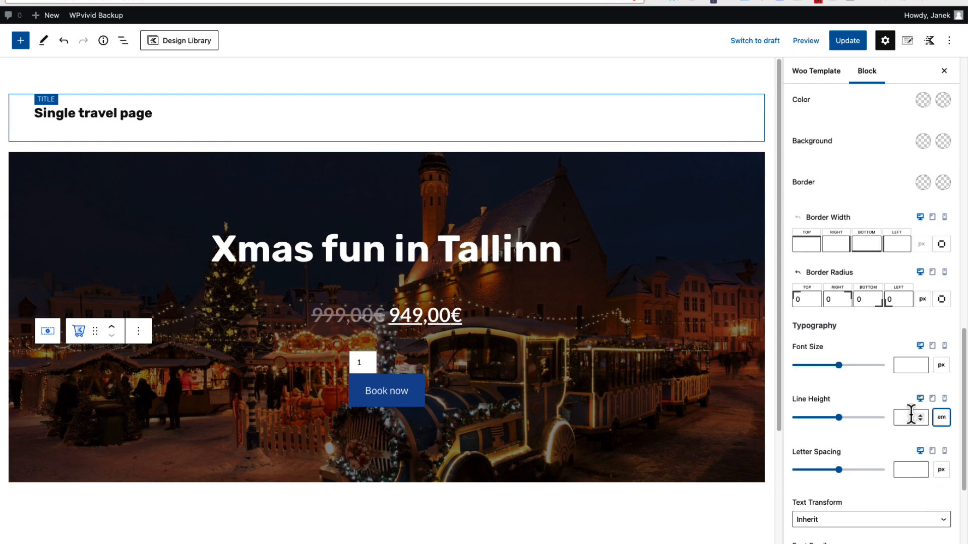
pyautogui.click(910, 417)
pyautogui.write('3')
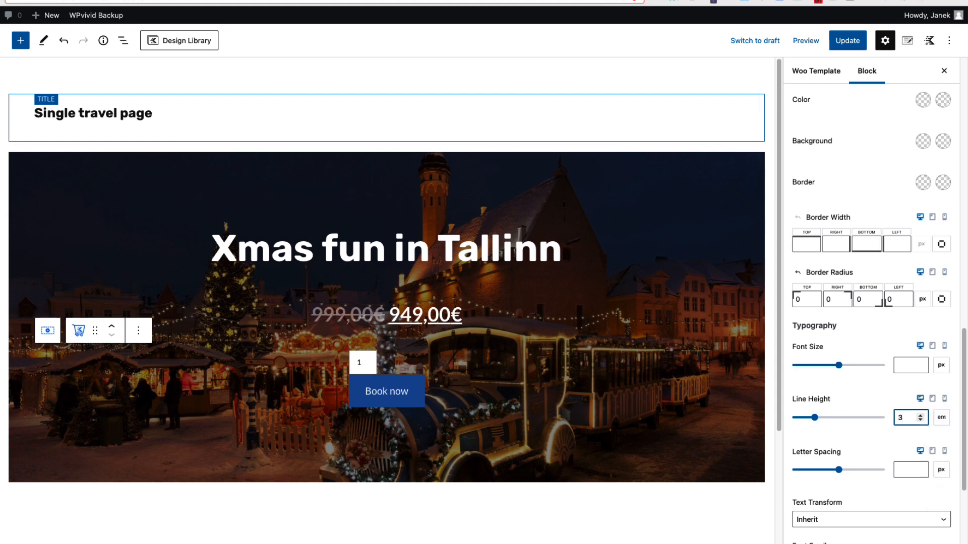
pyautogui.write(',7')
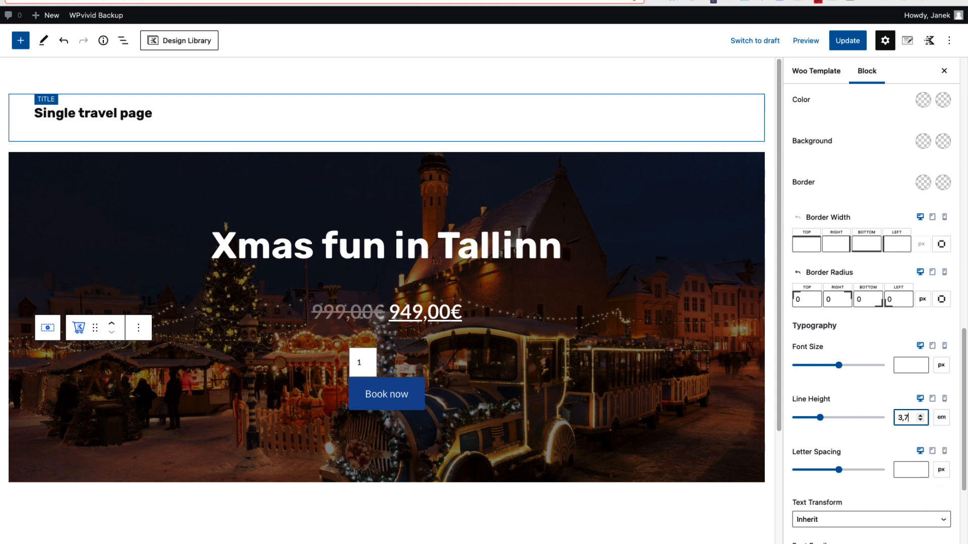
# Set the quantity input's background colour to white (FFFFFF) and update the template
pyautogui.click(847, 42)
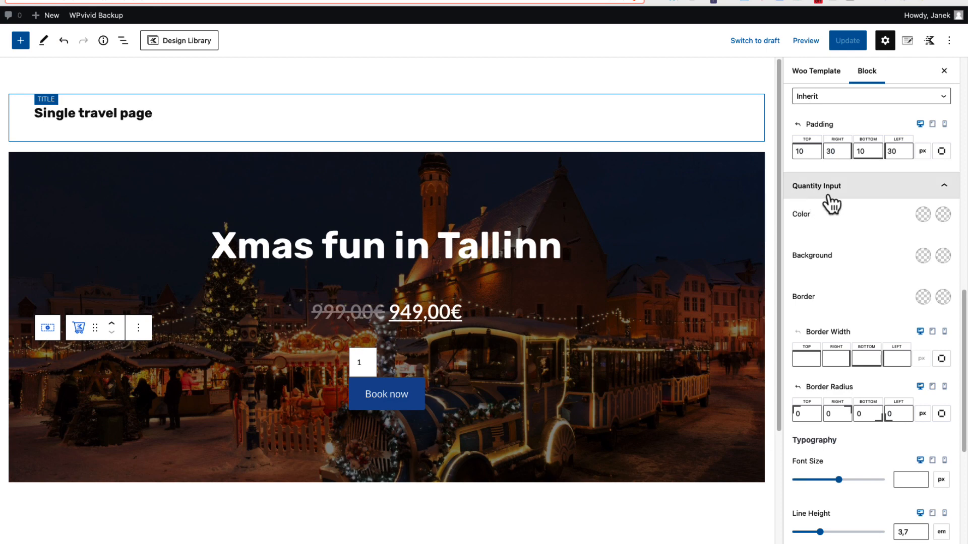
pyautogui.click(922, 256)
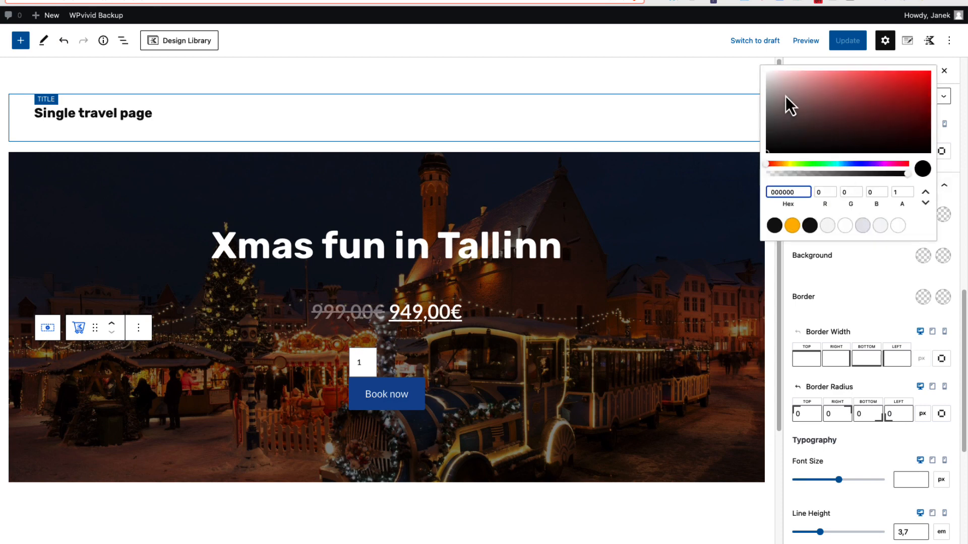
pyautogui.moveTo(785, 96); pyautogui.dragTo(765, 74)
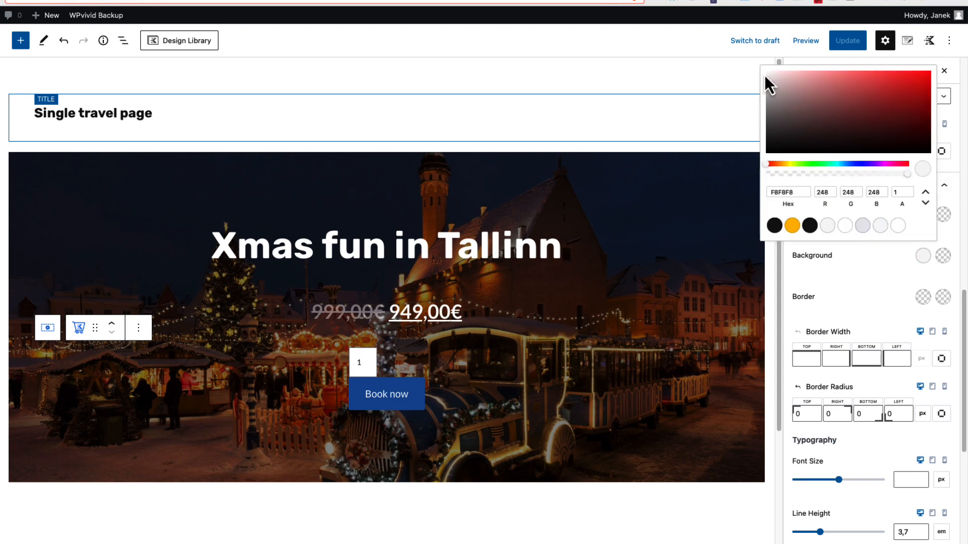
pyautogui.click(833, 274)
pyautogui.click(847, 42)
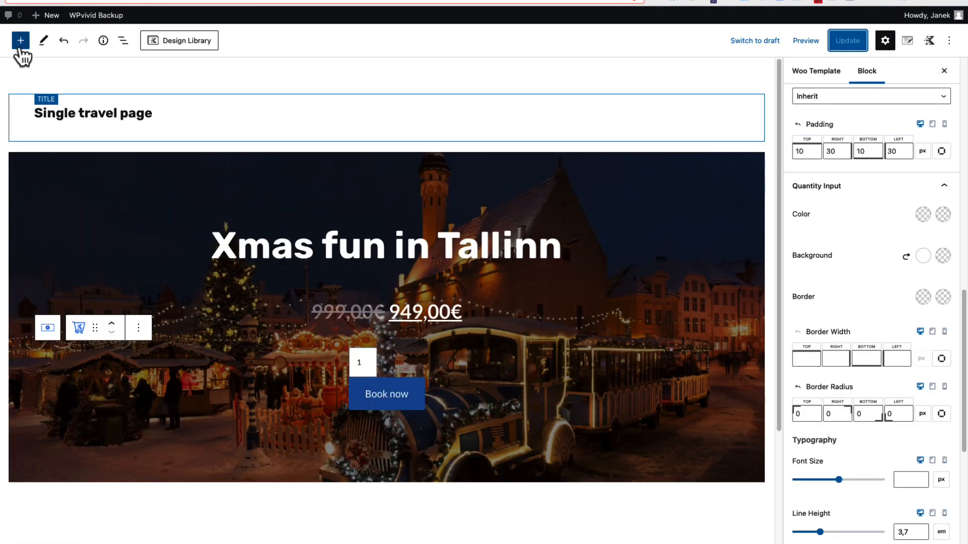
# Browse the available Woo template blocks for further product elements to use on the tour page
pyautogui.click(20, 41)
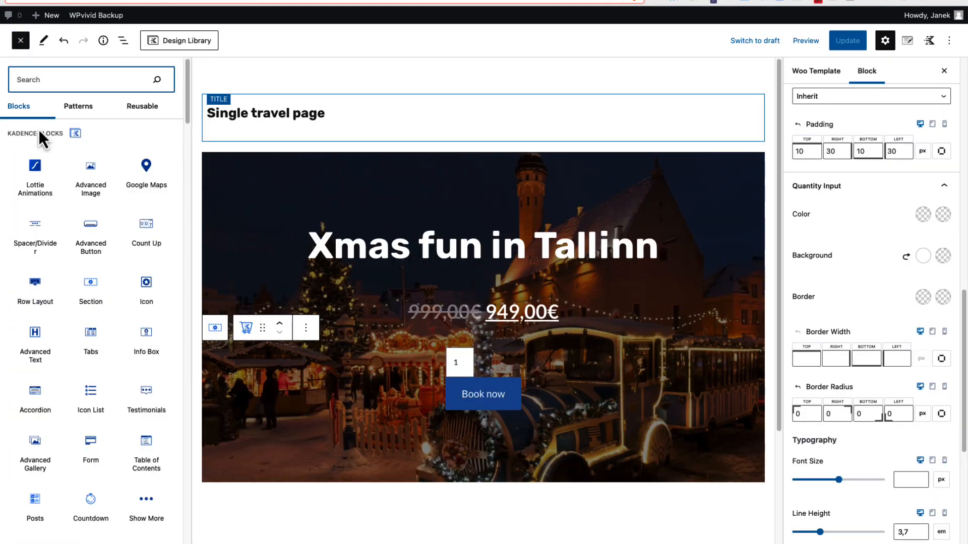
pyautogui.scroll(-10, 35, 202)
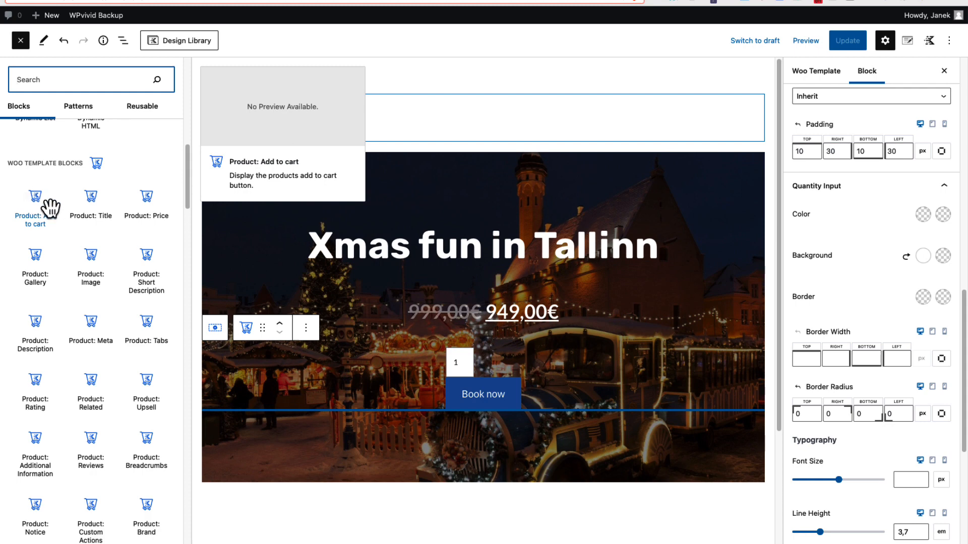
pyautogui.scroll(-3, 156, 267)
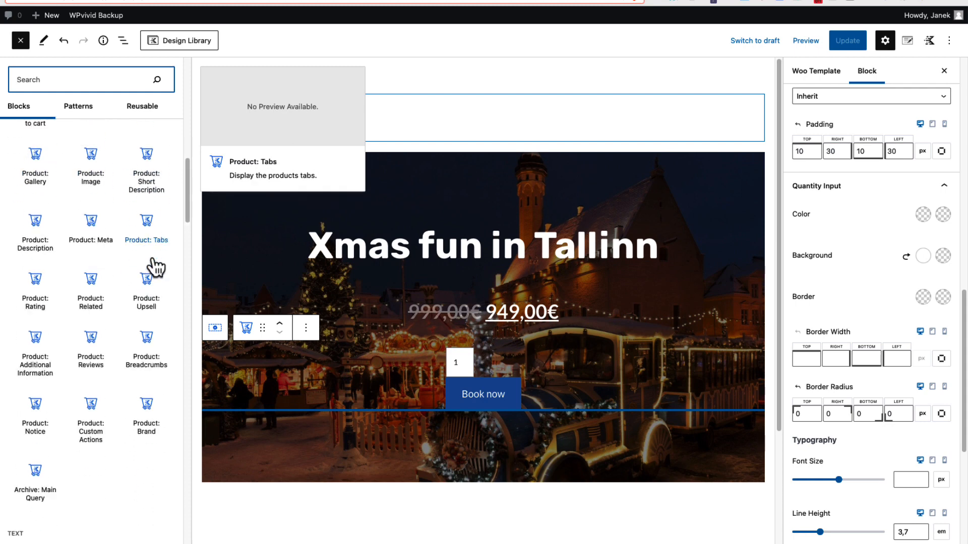
pyautogui.scroll(-2, 157, 267)
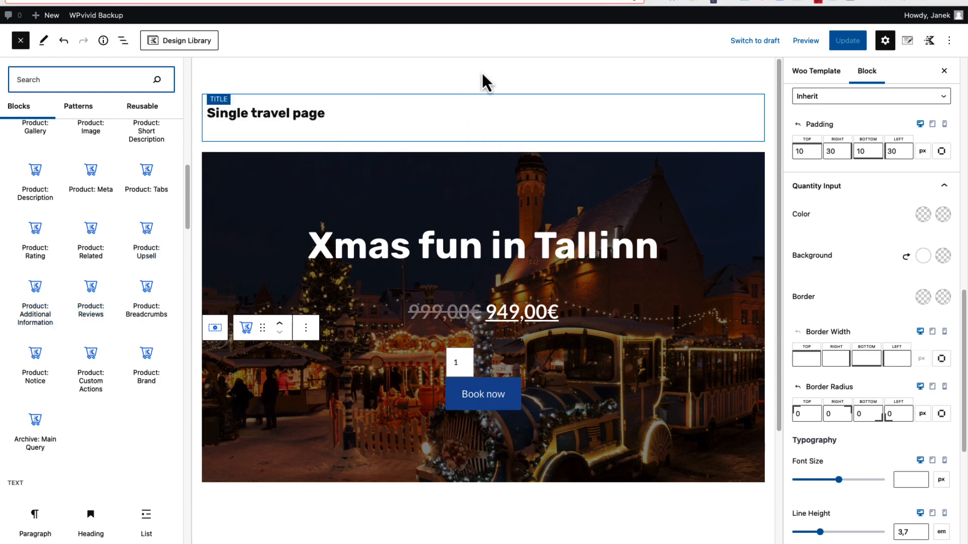
pyautogui.click(144, 76)
pyautogui.scroll(-3, 449, 305)
pyautogui.scroll(4, 174, 151)
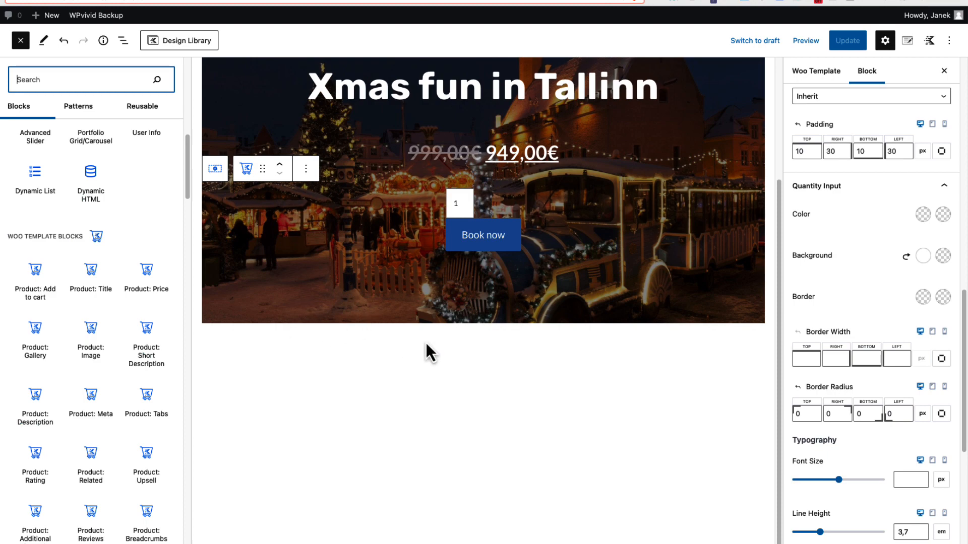
pyautogui.click(21, 41)
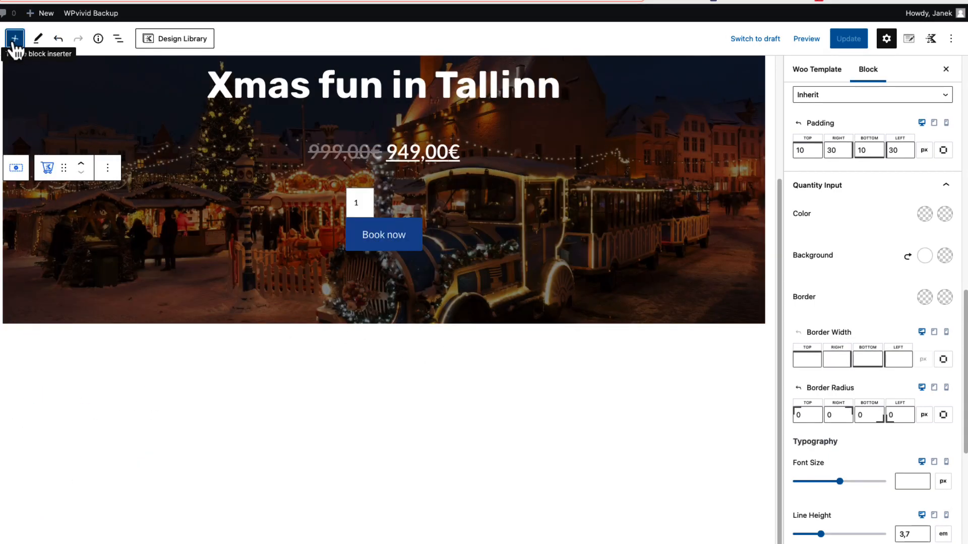
# Insert a one-column Row Layout block below the hero section
pyautogui.click(370, 373)
pyautogui.click(737, 347)
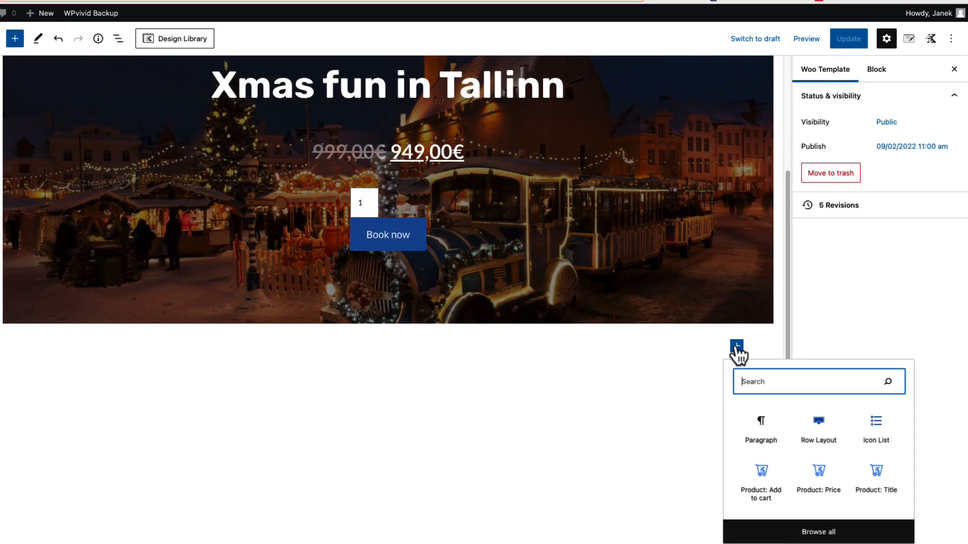
pyautogui.click(819, 429)
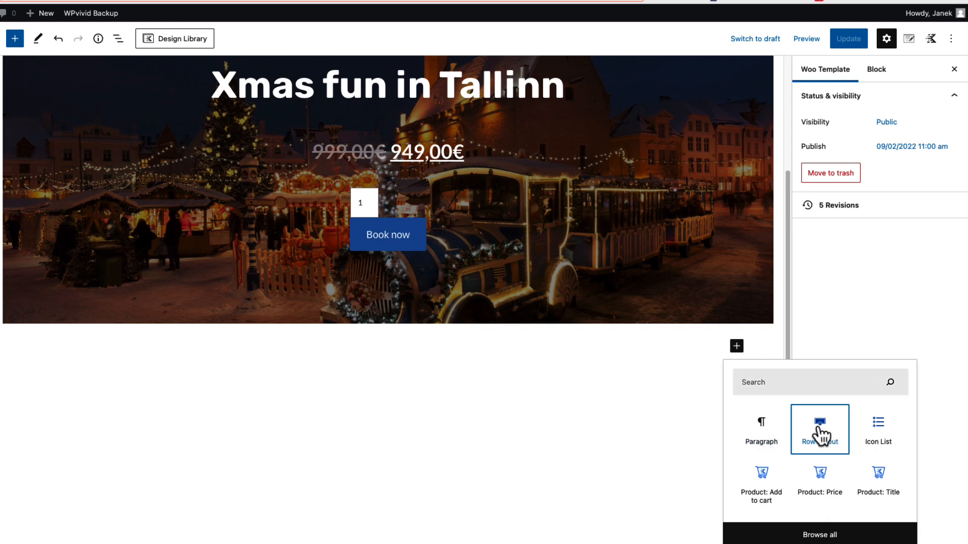
pyautogui.click(158, 379)
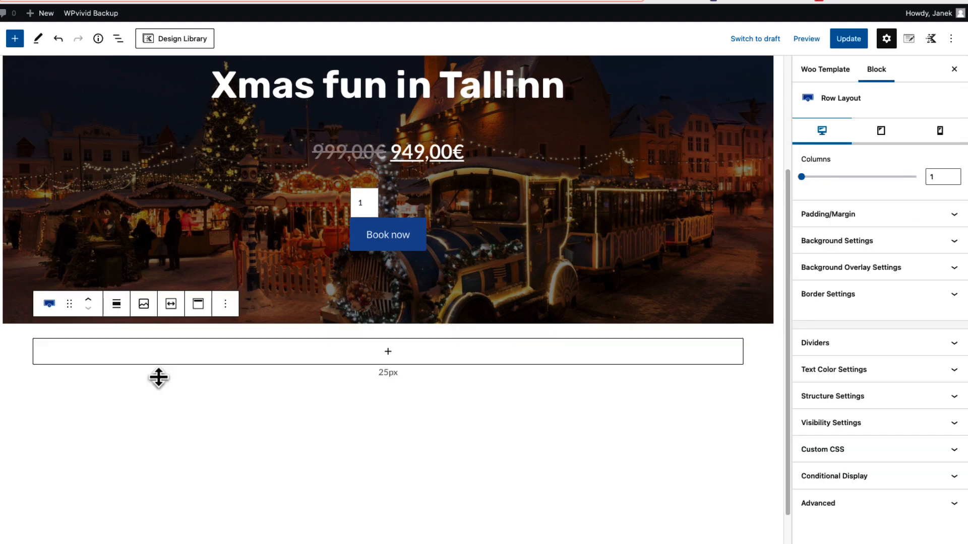
# Insert a Tabs block into the new row with the initial style that has filled tab titles above an underline
pyautogui.click(387, 353)
pyautogui.write('tab')
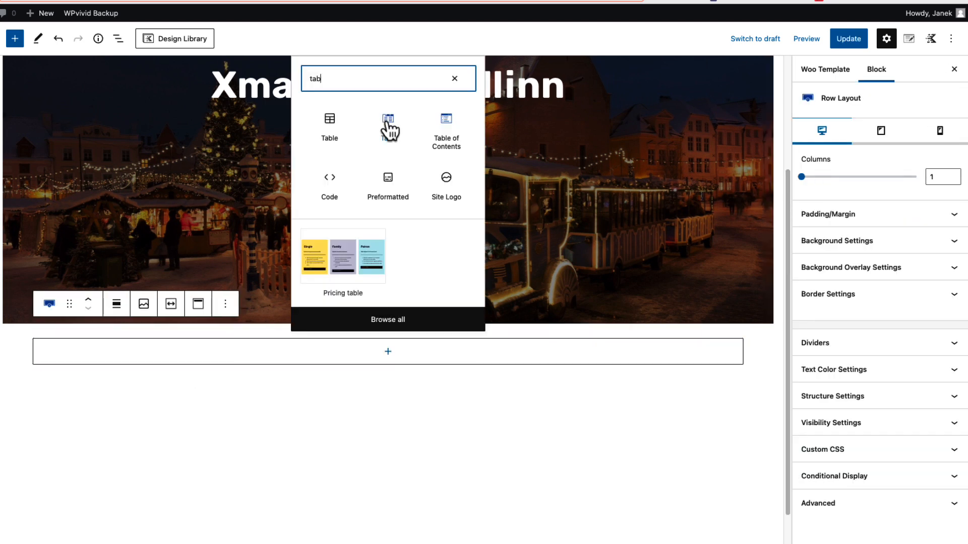
pyautogui.click(387, 122)
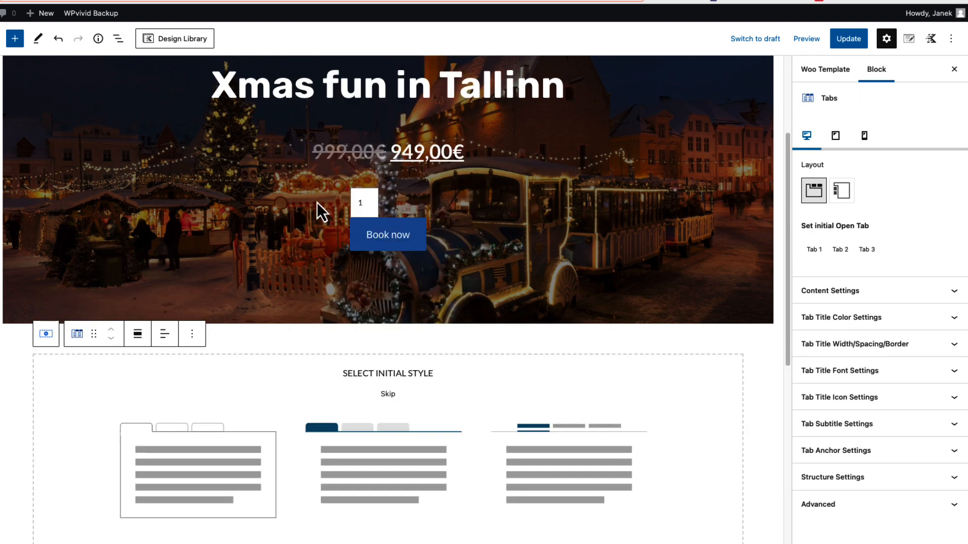
pyautogui.click(382, 456)
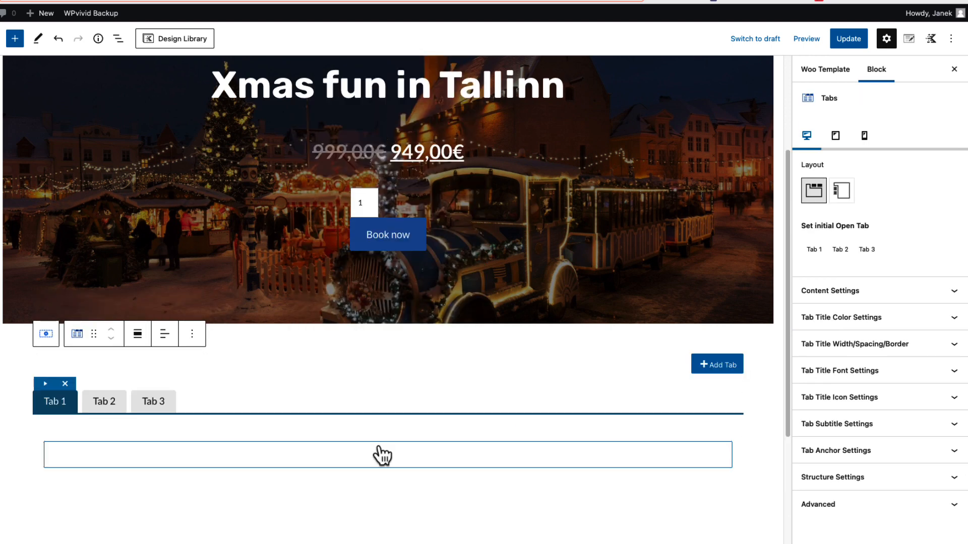
# Rename the three tabs as Information, Tour plan and Location
pyautogui.click(59, 403)
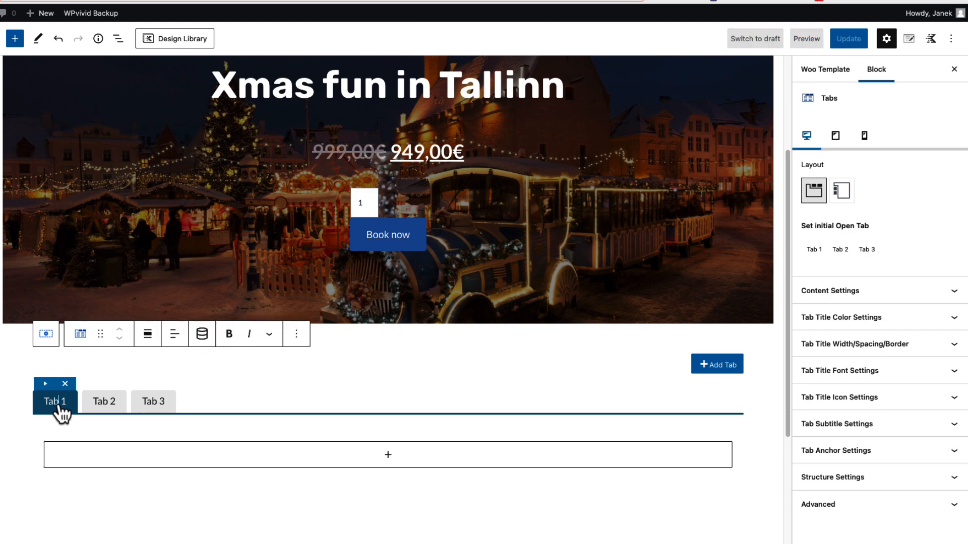
pyautogui.moveTo(64, 409); pyautogui.dragTo(31, 405)
pyautogui.tripleClick(49, 406)
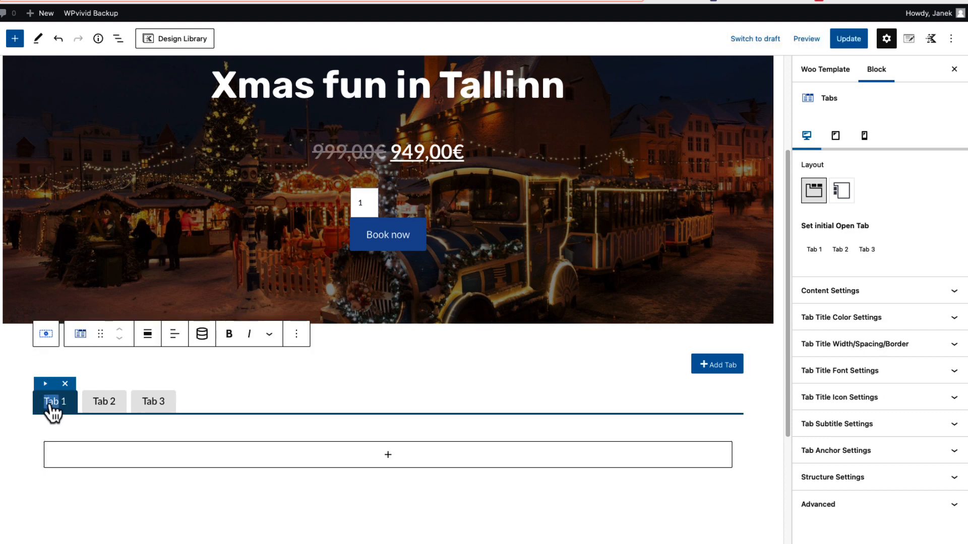
pyautogui.write('Information')
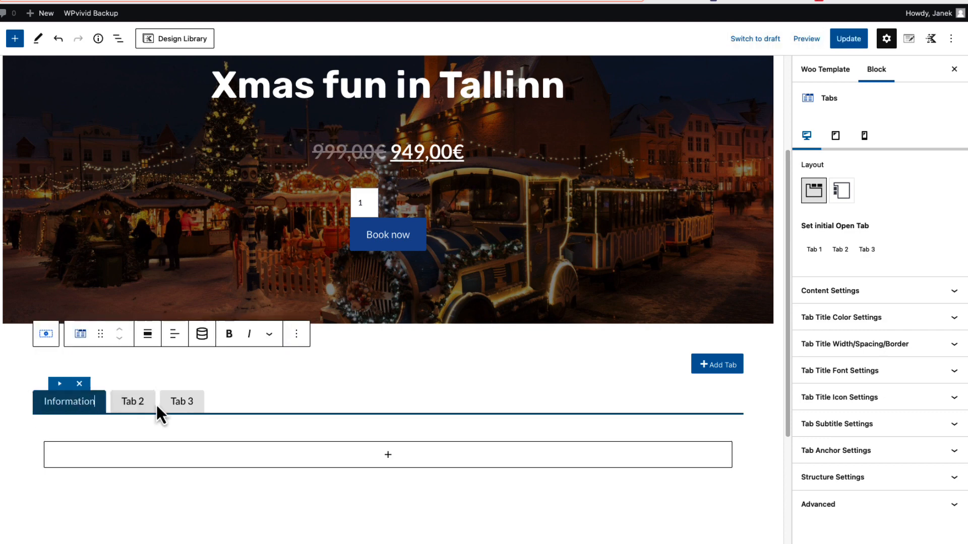
pyautogui.click(134, 403)
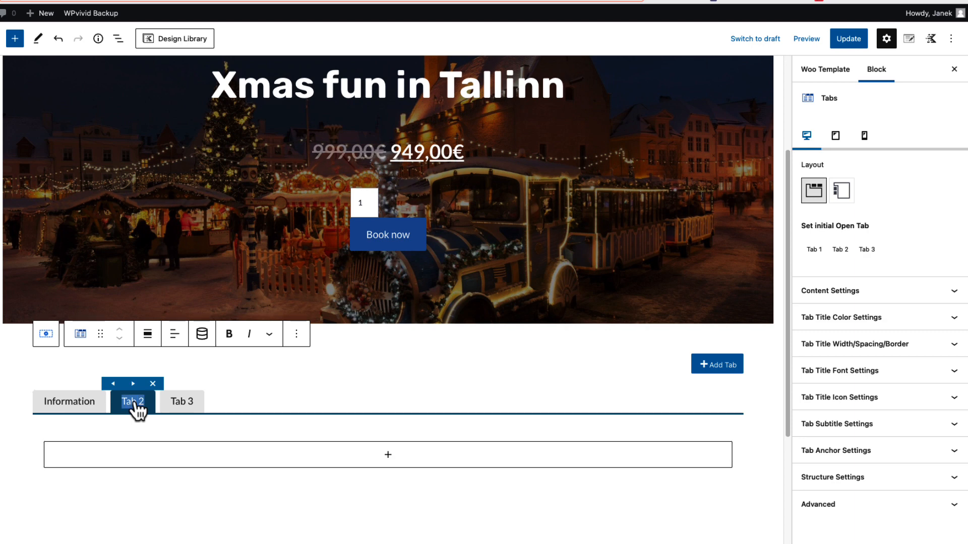
pyautogui.write('Tour plan')
pyautogui.click(197, 404)
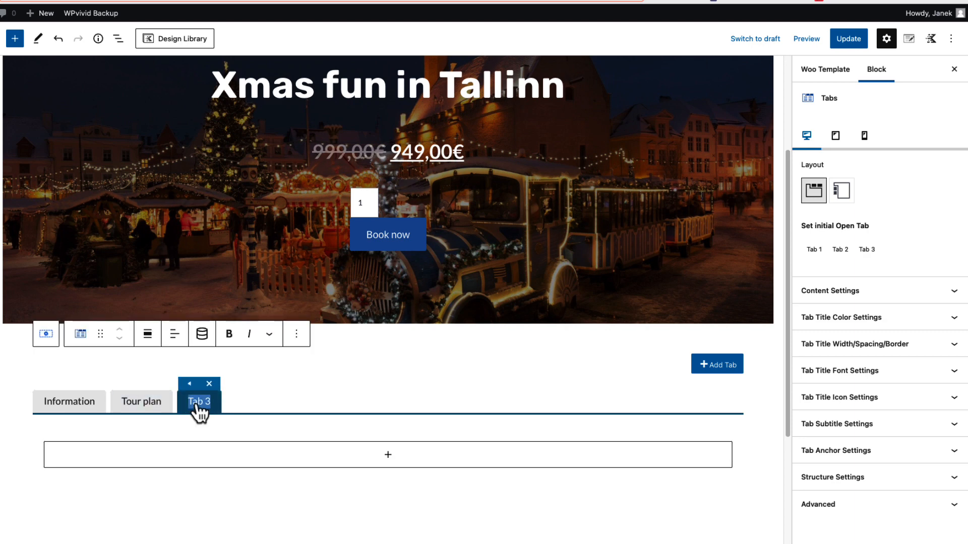
pyautogui.write('Location')
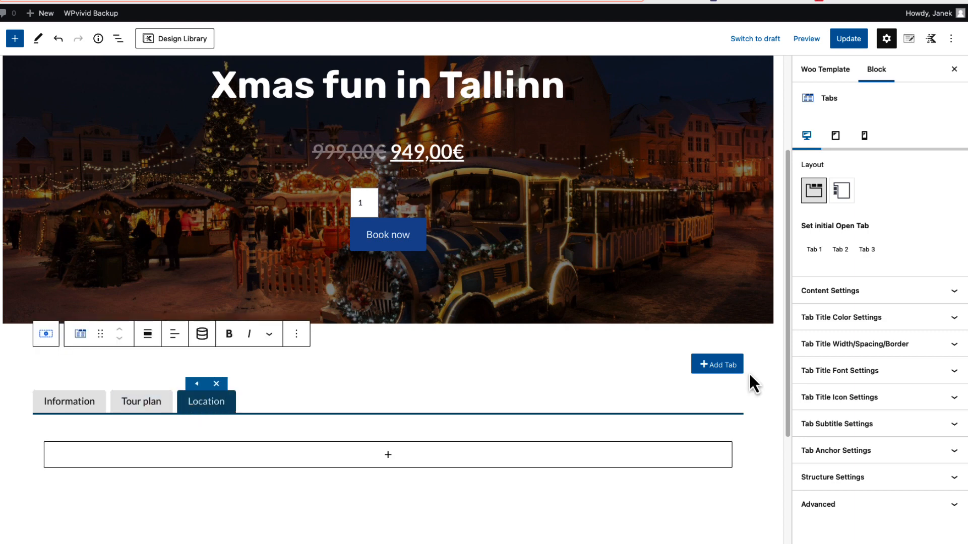
# Add two more tabs named Gallery and Reviews, and make Tab 1 the initially open tab
pyautogui.click(717, 366)
pyautogui.click(718, 367)
pyautogui.click(263, 403)
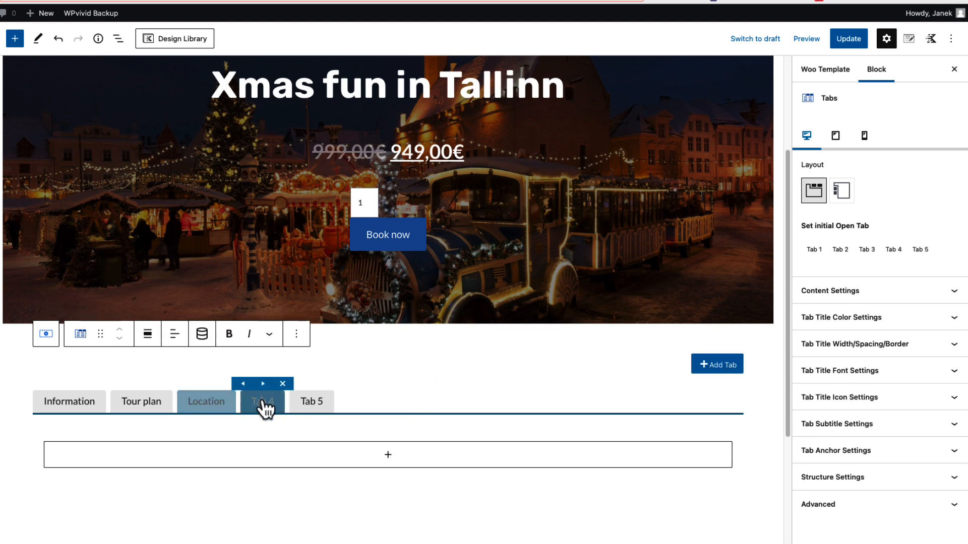
pyautogui.write('Gallery')
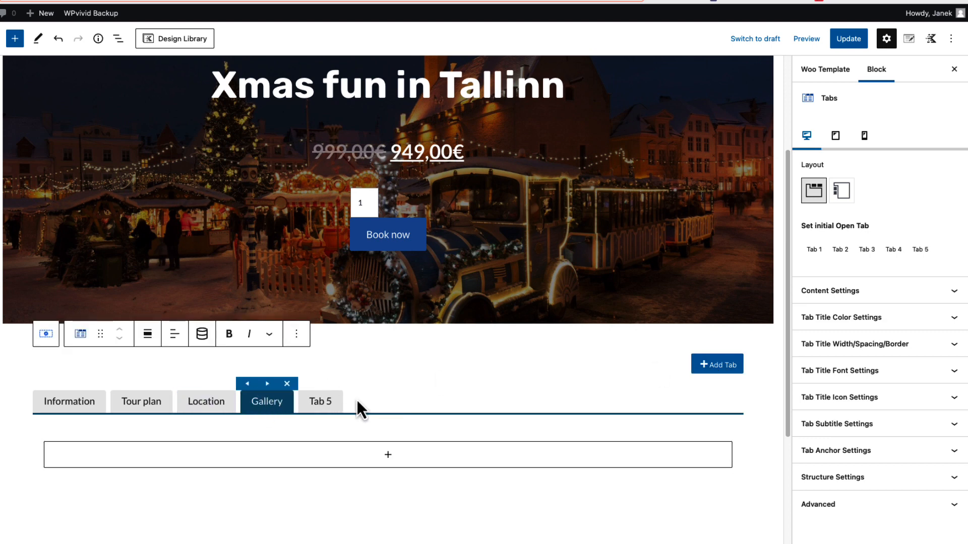
pyautogui.click(318, 406)
pyautogui.write('Revi')
pyautogui.write('ew')
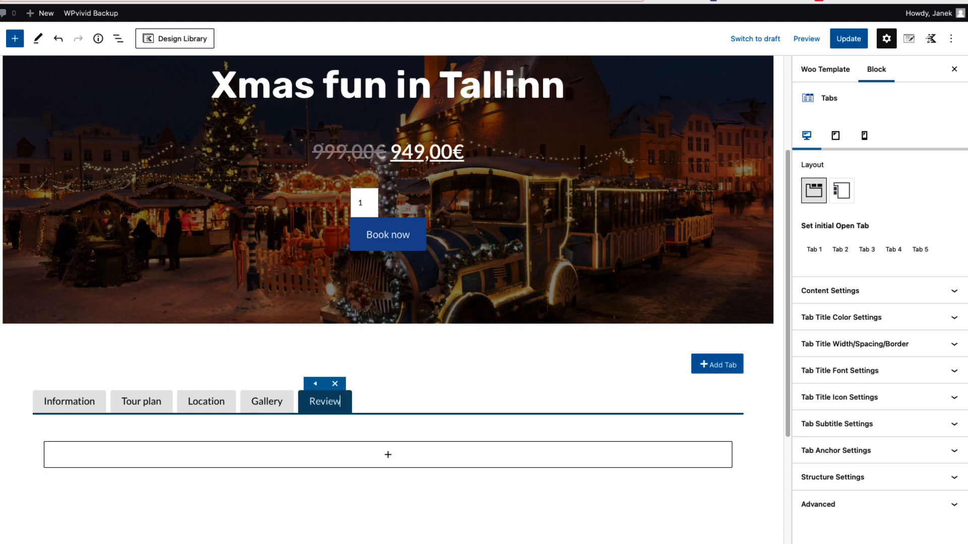
pyautogui.write('s')
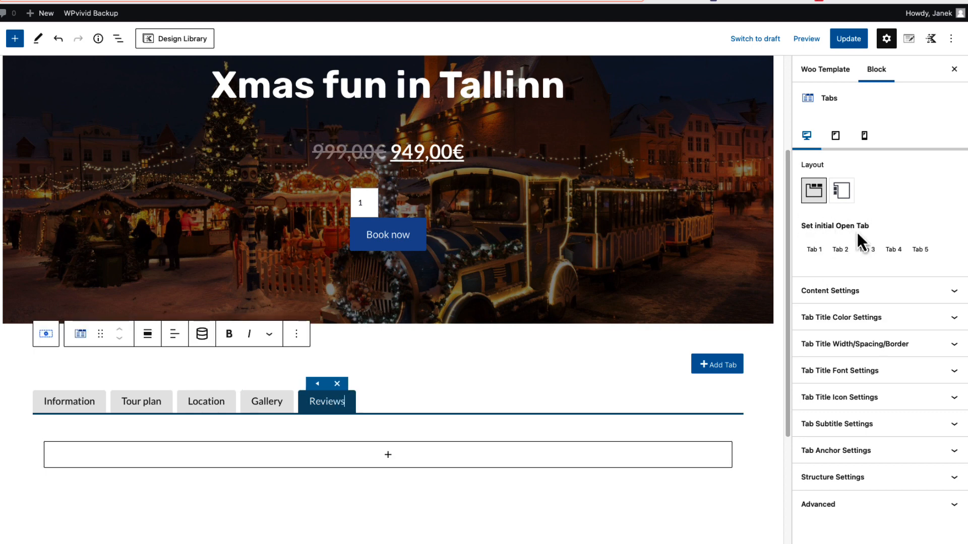
pyautogui.click(813, 249)
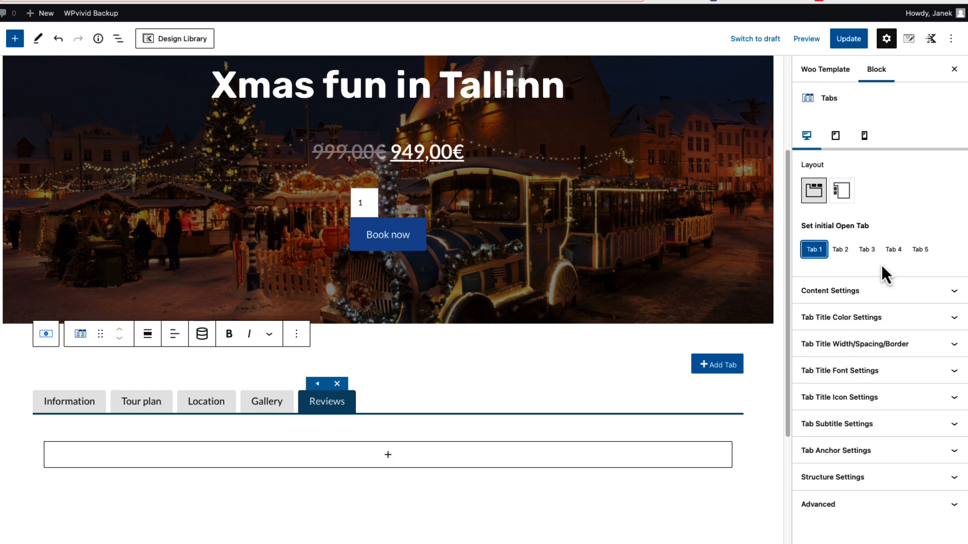
# Set the tab content's border colour to EEEEEE and its top border width to 0 px
pyautogui.click(893, 291)
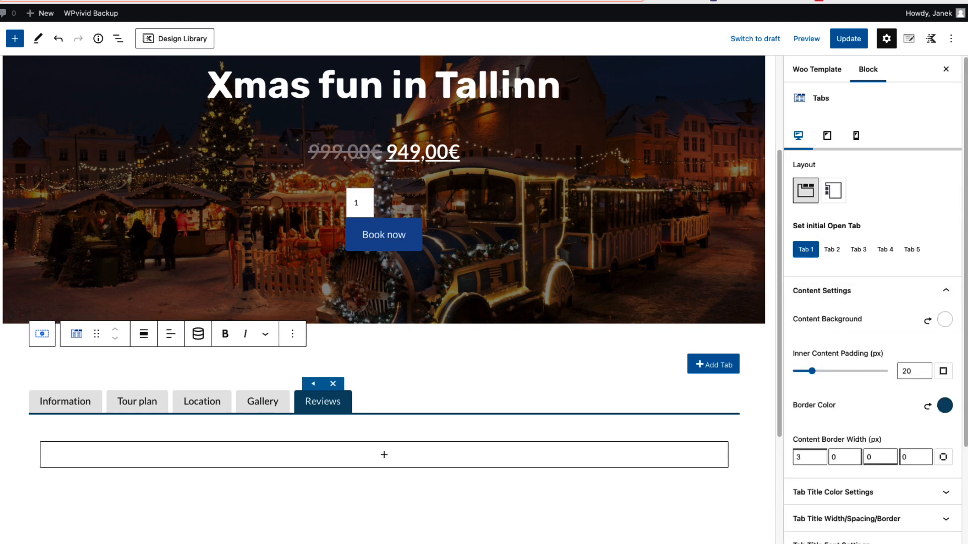
pyautogui.click(944, 320)
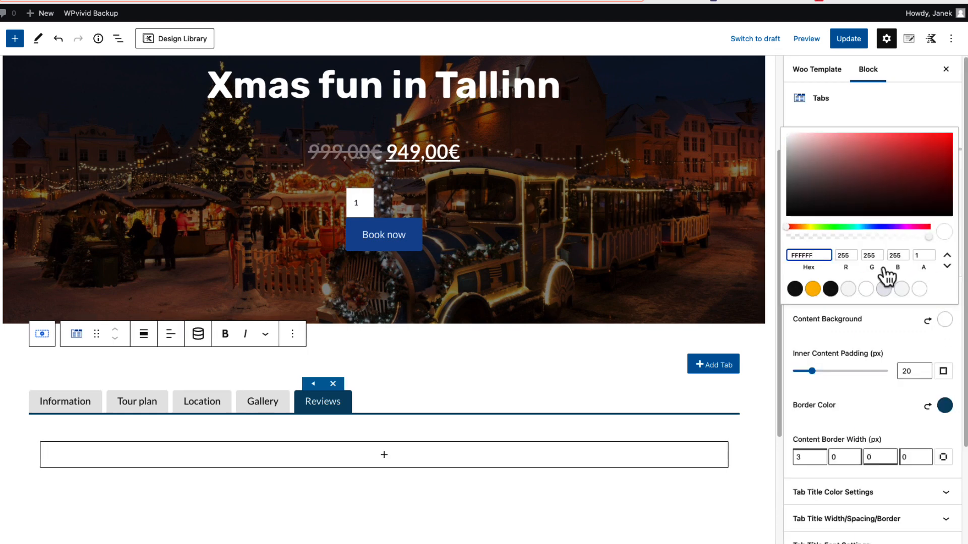
pyautogui.click(944, 405)
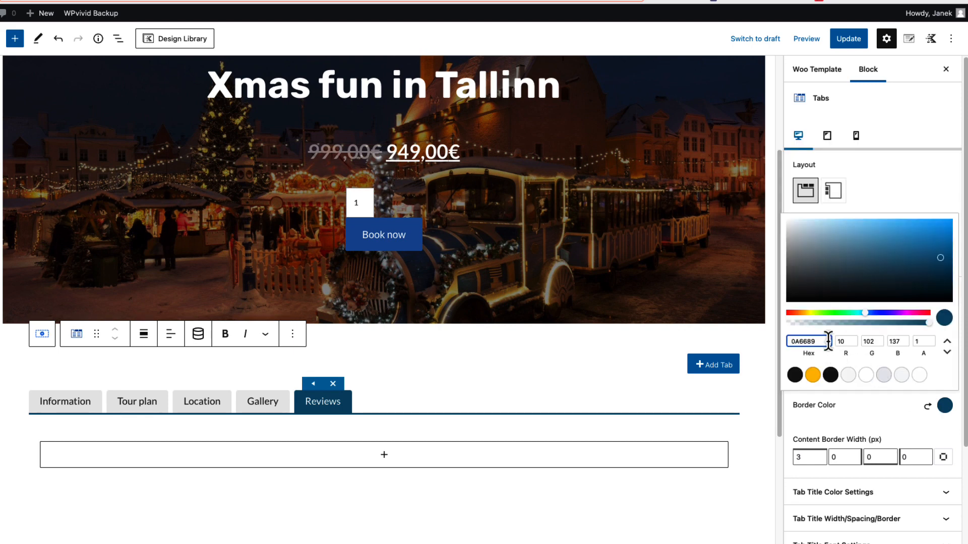
pyautogui.write('EEEEEE')
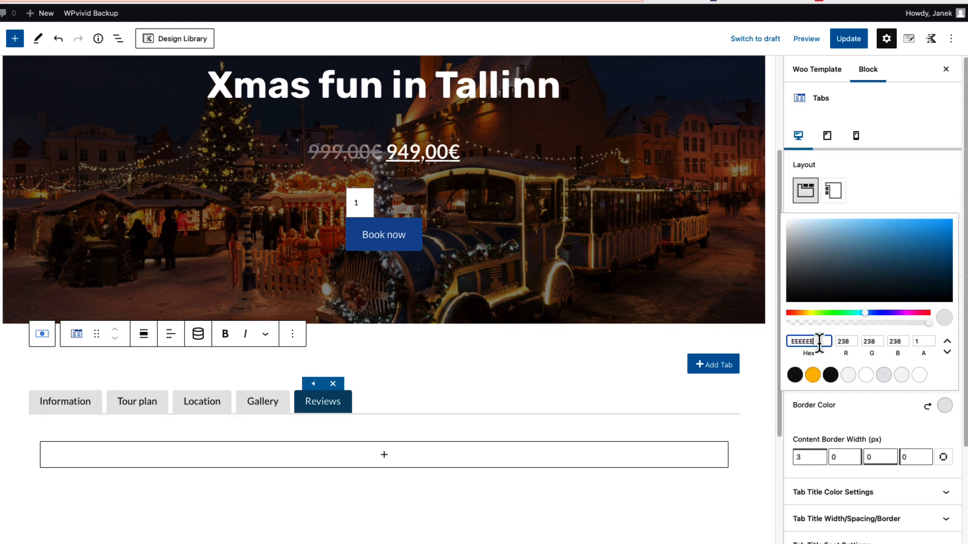
pyautogui.click(880, 420)
pyautogui.doubleClick(797, 457)
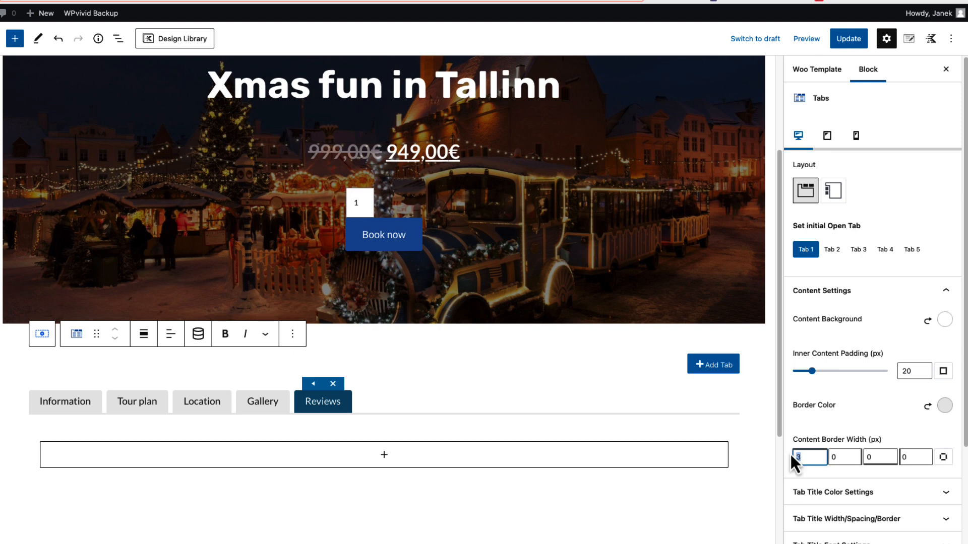
pyautogui.write('0')
# Set the normal title colour of the tabs to 303030
pyautogui.scroll(-3, 895, 456)
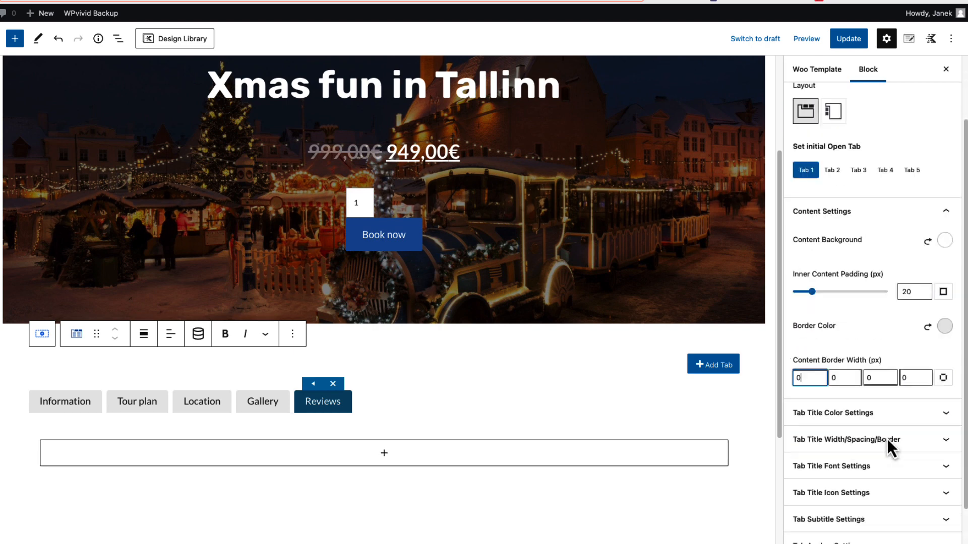
pyautogui.click(890, 356)
pyautogui.click(944, 422)
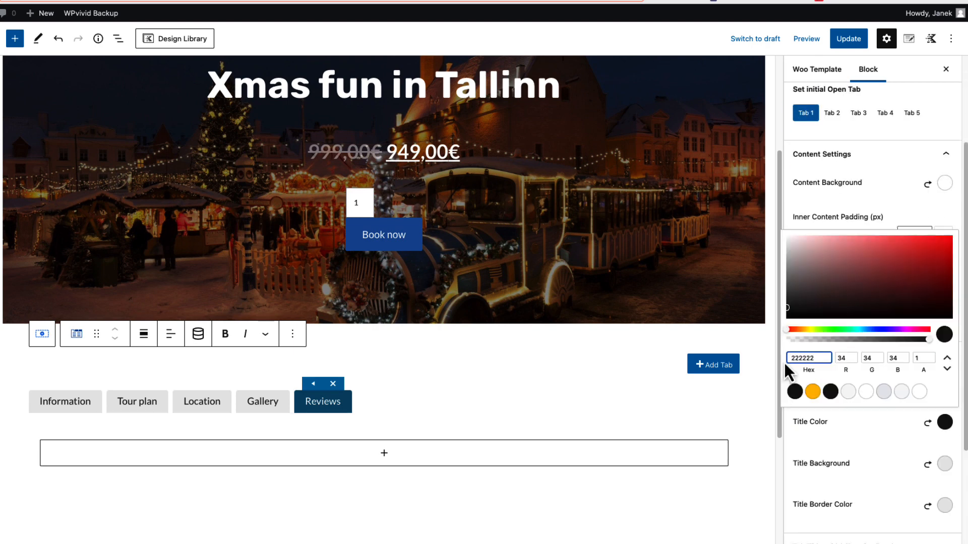
pyautogui.click(866, 450)
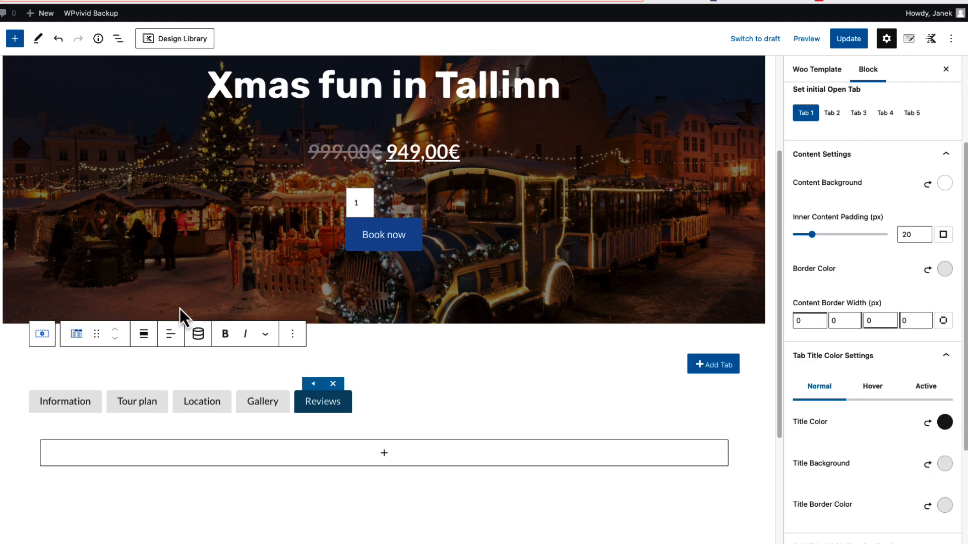
# Set the normal tab title background to F4F4F4 and adjust the normal title border colour in light grey
pyautogui.click(944, 463)
pyautogui.doubleClick(821, 403)
pyautogui.write('F4F4F4')
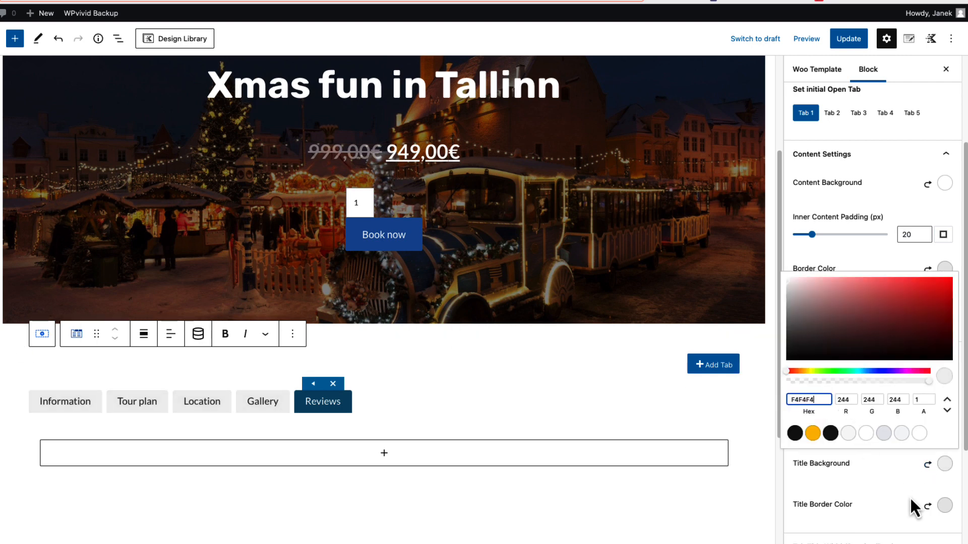
pyautogui.click(941, 506)
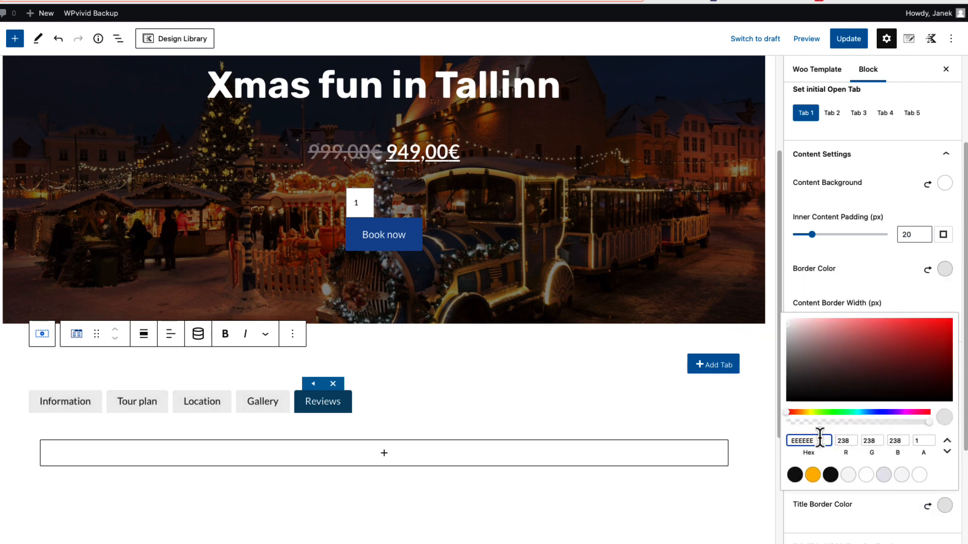
pyautogui.doubleClick(821, 440)
pyautogui.click(865, 529)
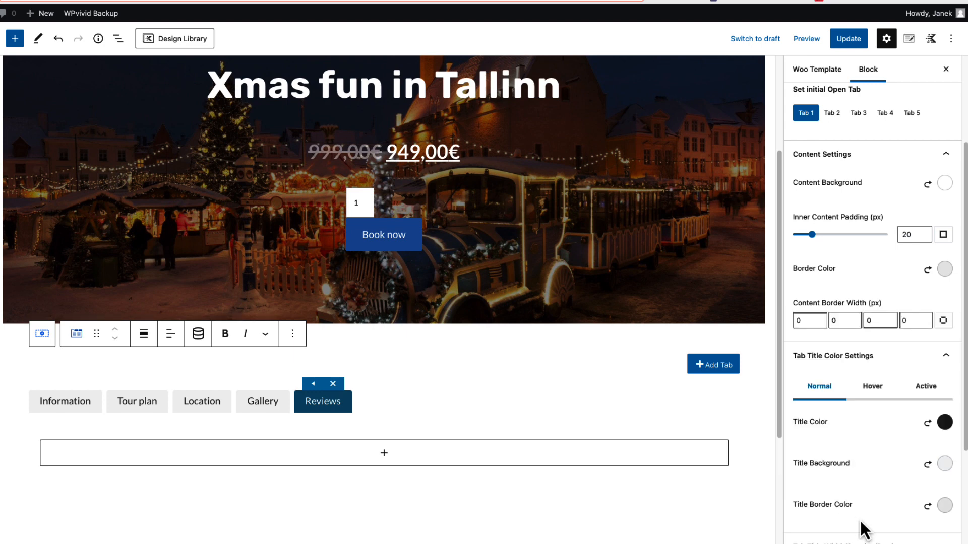
# Set the hover text colour of the tab titles to 303030
pyautogui.click(875, 392)
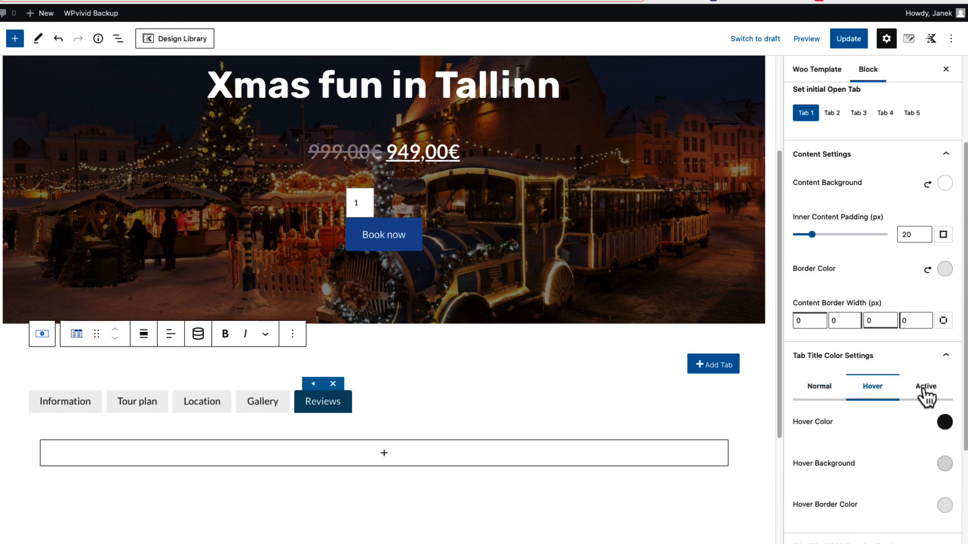
pyautogui.click(928, 393)
pyautogui.click(876, 394)
pyautogui.click(941, 425)
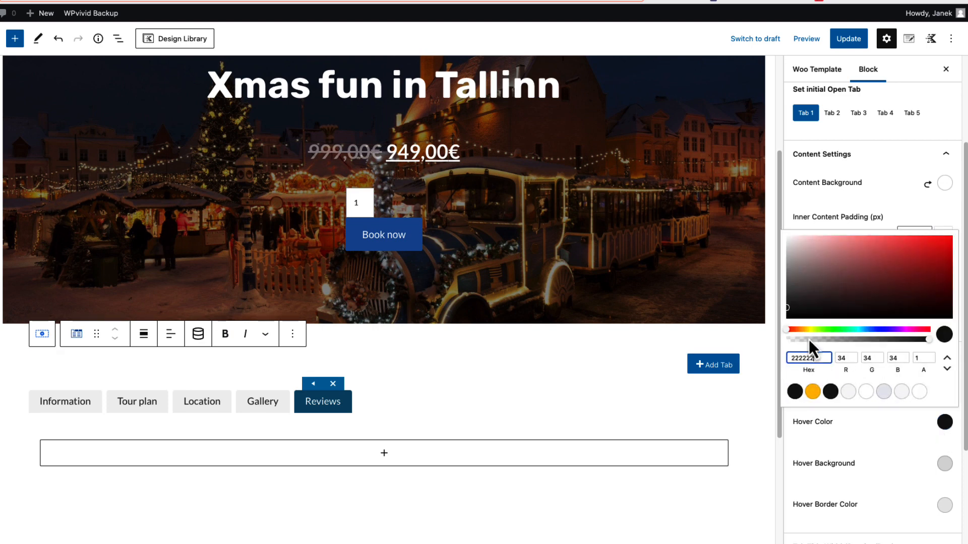
pyautogui.click(871, 466)
# Set both the hover background and the hover border colour of the tab titles to E8E8E8
pyautogui.click(943, 465)
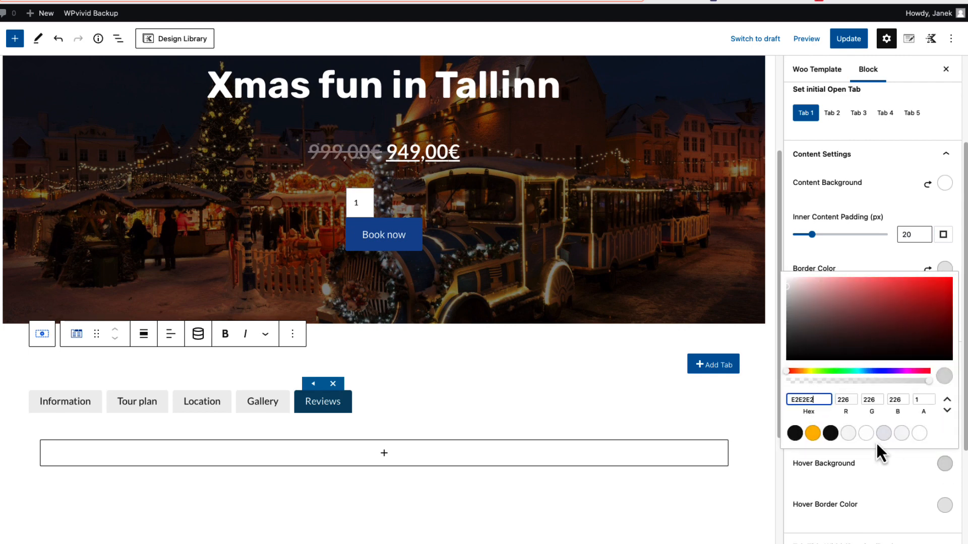
pyautogui.doubleClick(824, 402)
pyautogui.write('E8E8E8')
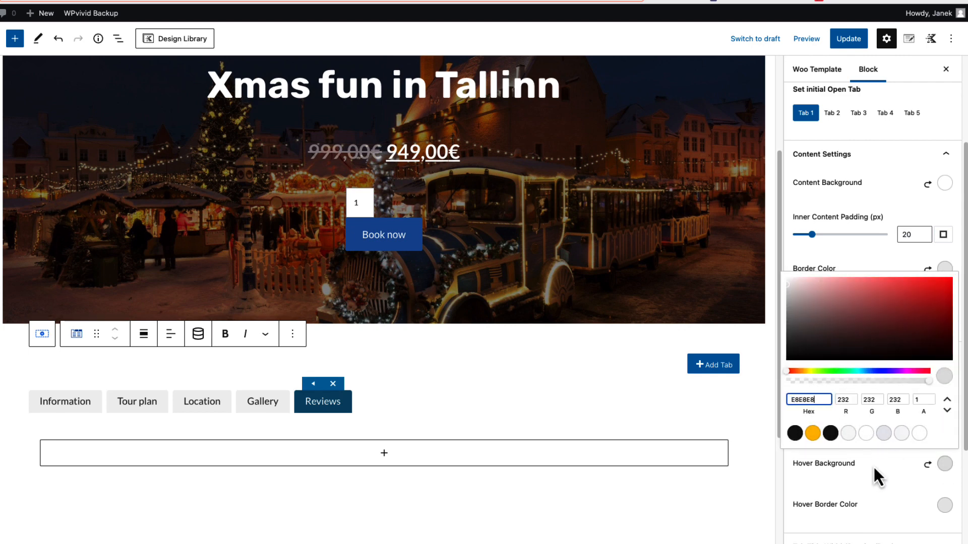
pyautogui.click(943, 505)
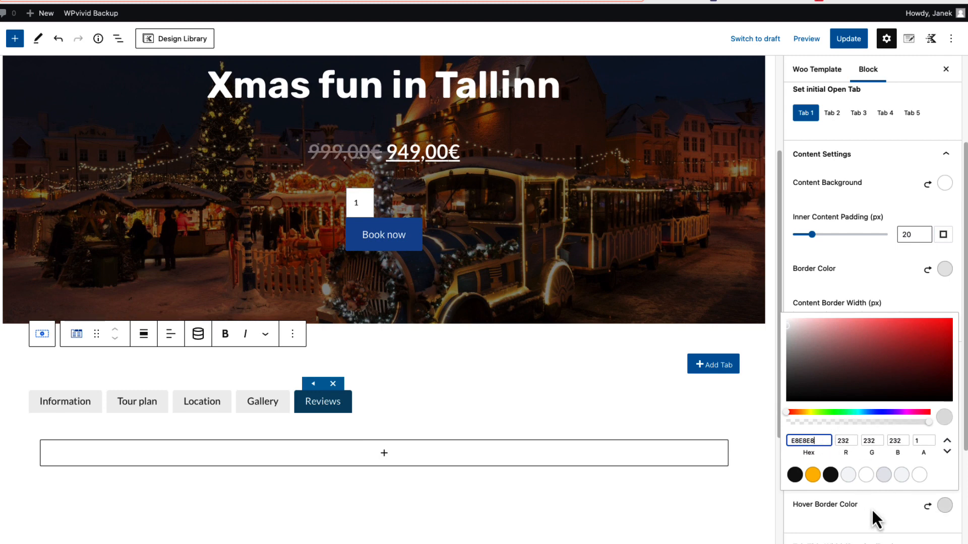
pyautogui.click(887, 523)
# Set the active text colour of the tab titles to 303030
pyautogui.click(926, 386)
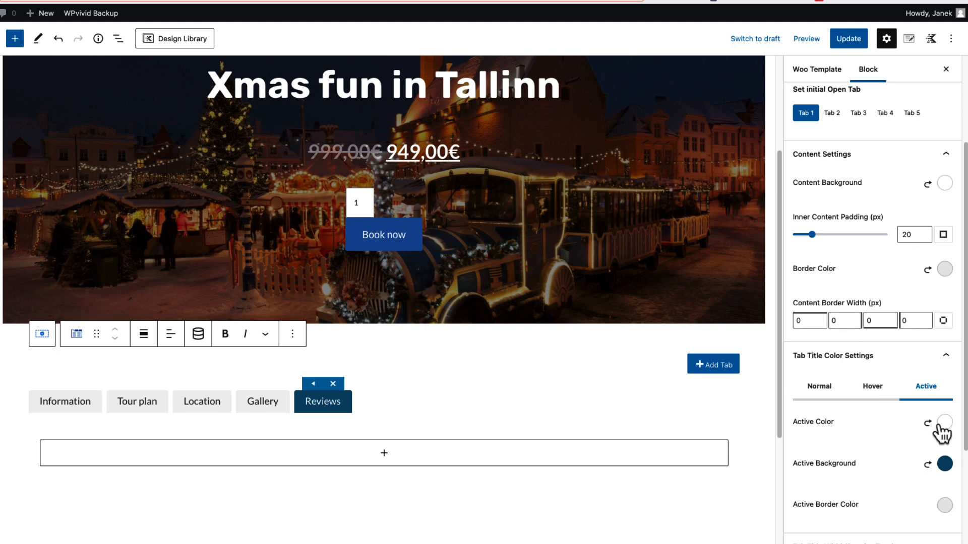
pyautogui.click(944, 426)
pyautogui.doubleClick(825, 359)
pyautogui.write('303')
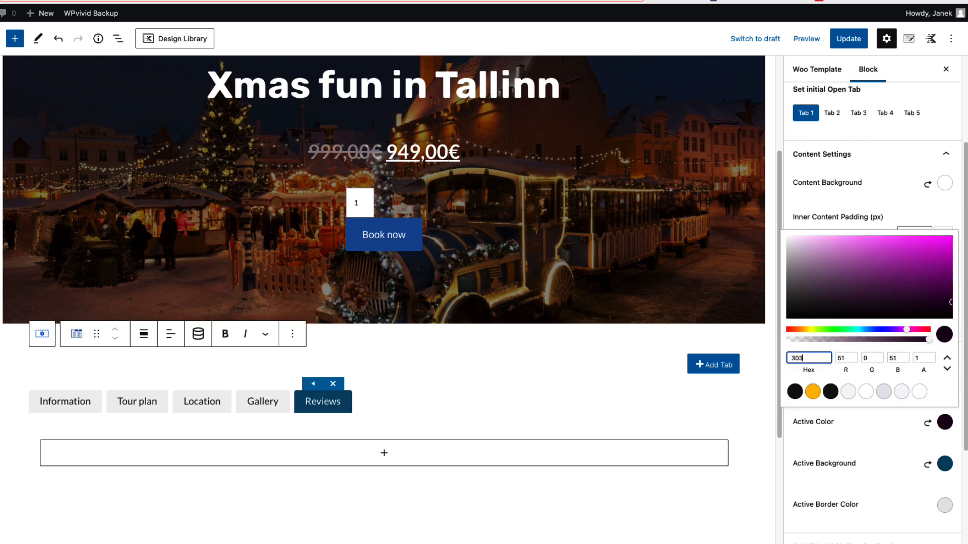
pyautogui.write('030')
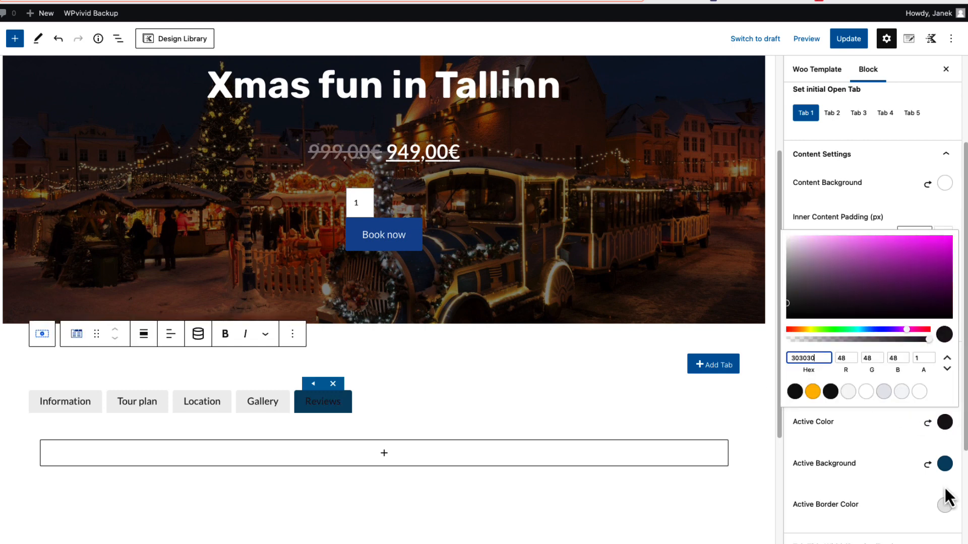
# Change the active tab title background to light grey and set its active border colour to E8E8E8
pyautogui.click(945, 463)
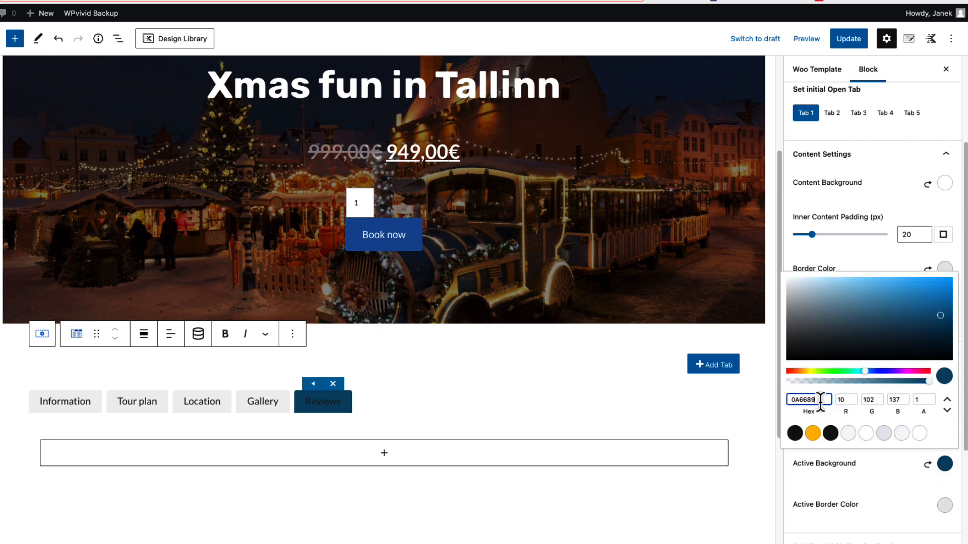
pyautogui.click(944, 504)
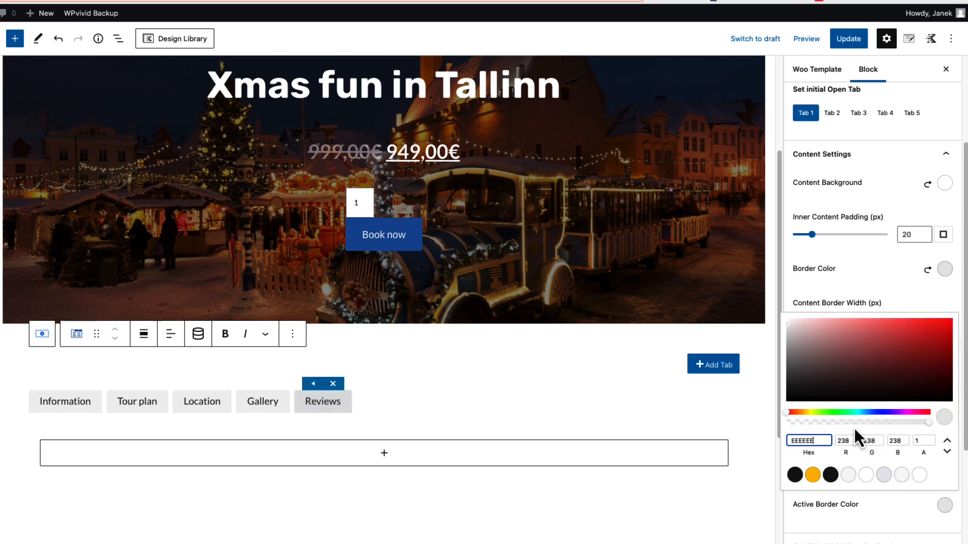
pyautogui.click(893, 515)
# Switch the tab title width to percentage, with 5 columns and a gutter of 0
pyautogui.scroll(-3, 873, 495)
pyautogui.click(890, 387)
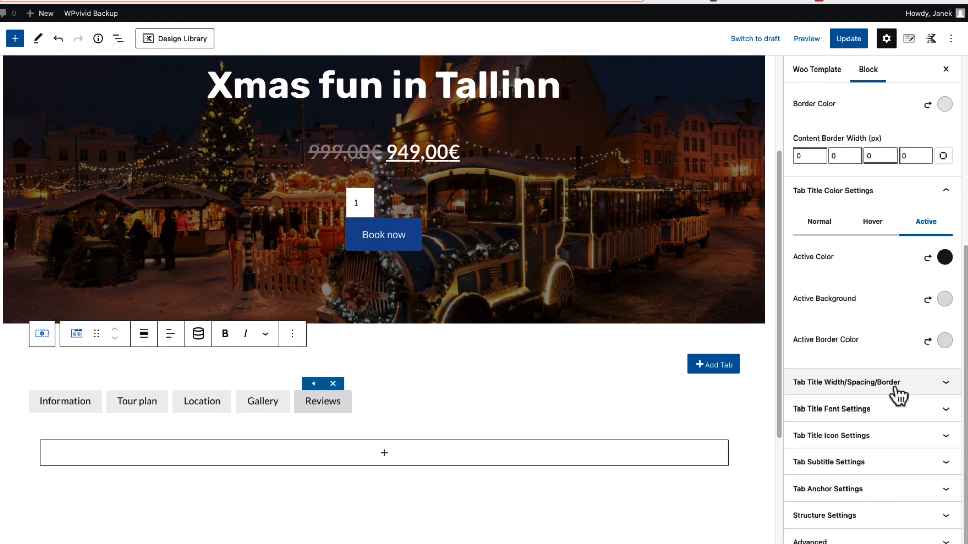
pyautogui.scroll(-3, 893, 390)
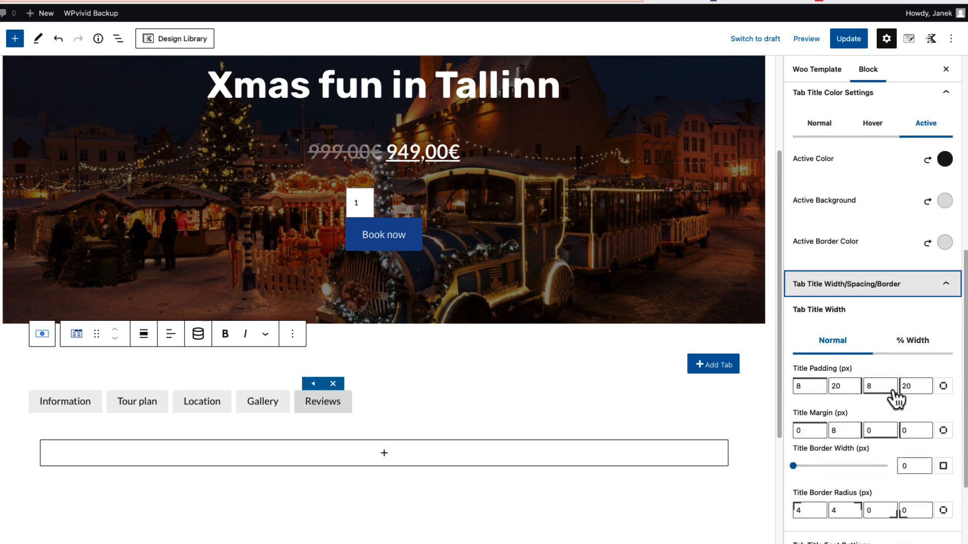
pyautogui.click(913, 348)
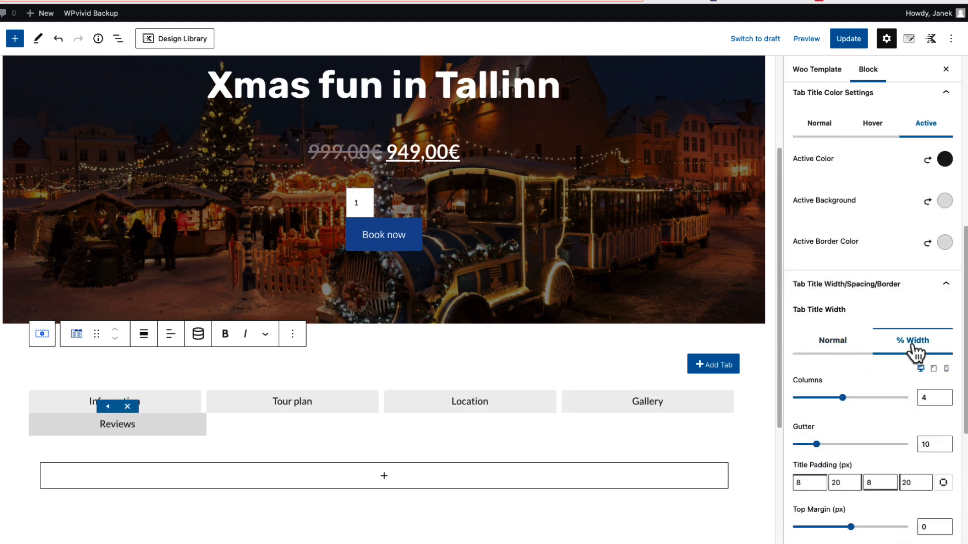
pyautogui.click(944, 396)
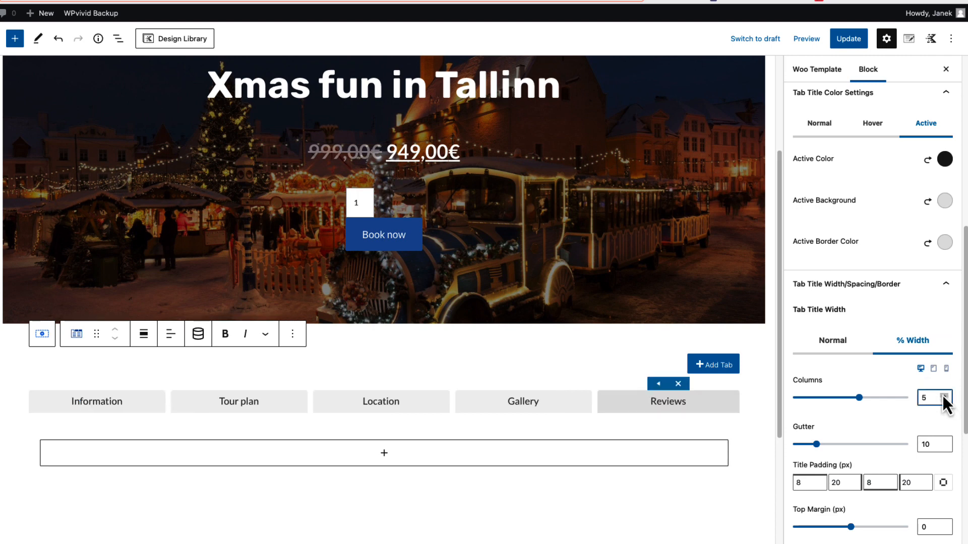
pyautogui.click(926, 444)
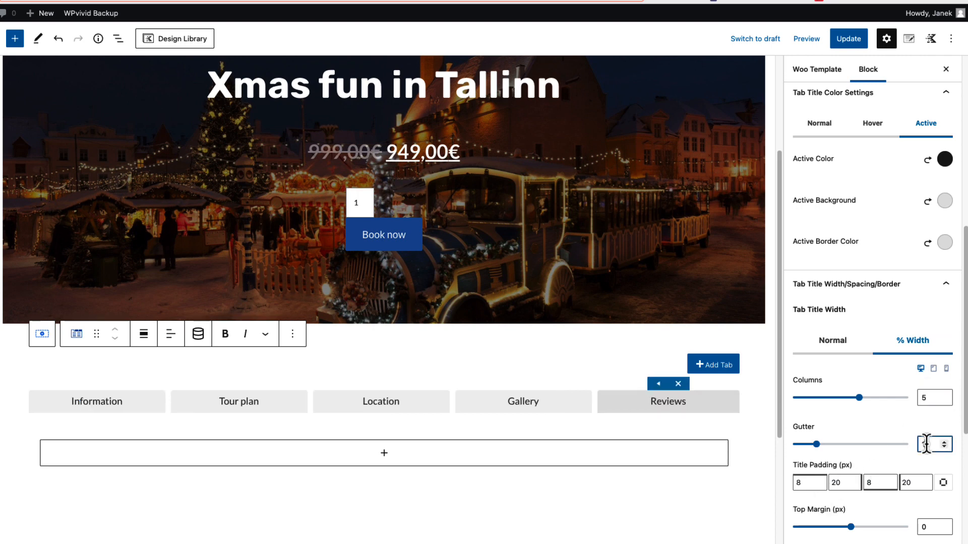
pyautogui.press('BackSpace')
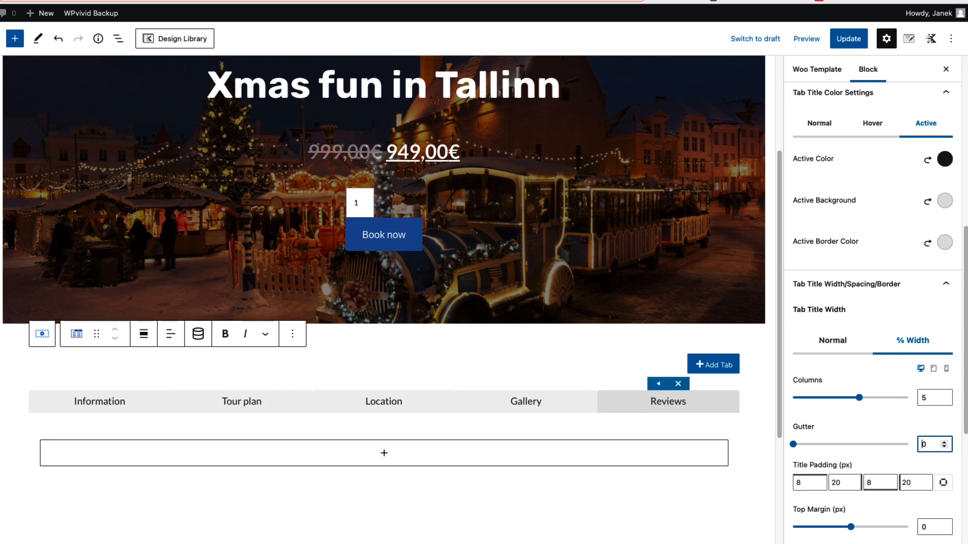
# Set the tab title padding to 20 px at the top and bottom and 0 px on both sides
pyautogui.click(799, 483)
pyautogui.write('20')
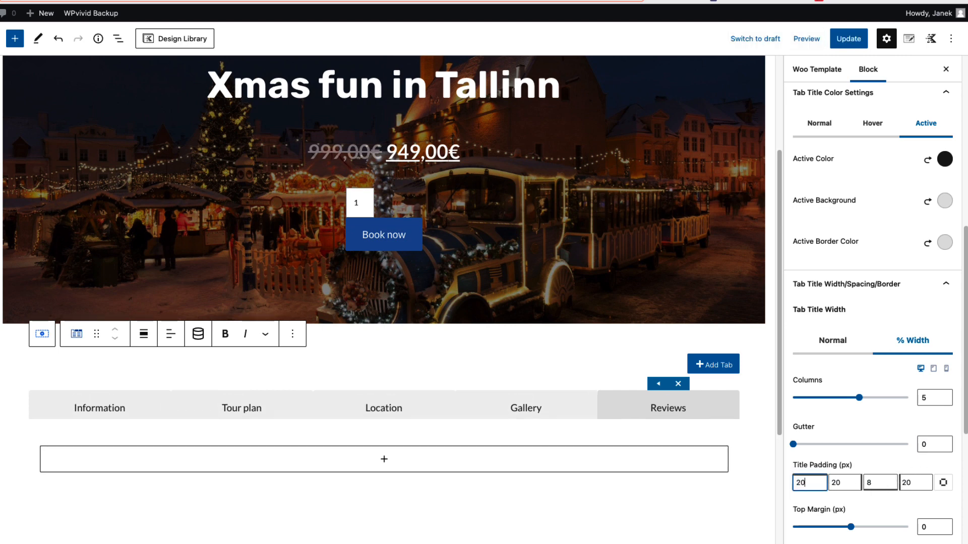
pyautogui.click(867, 484)
pyautogui.press('BackSpace')
pyautogui.write('20')
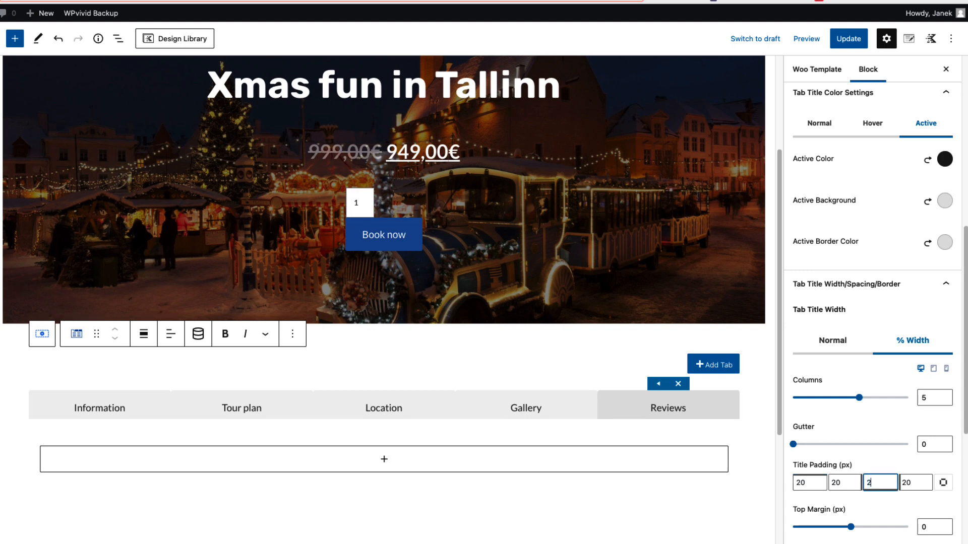
pyautogui.click(835, 484)
pyautogui.press('BackSpace')
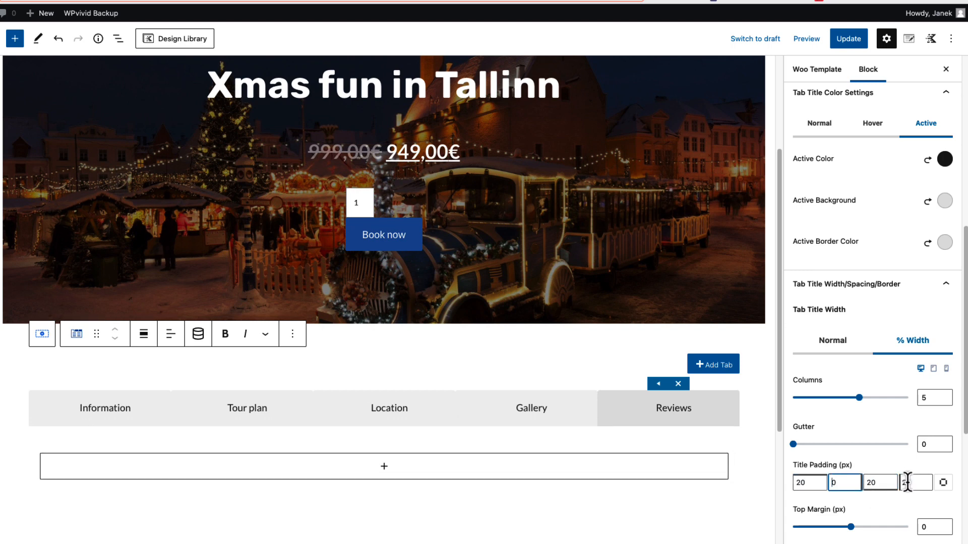
pyautogui.click(907, 483)
pyautogui.press('BackSpace')
pyautogui.press('BackSpace')
# Give the tab titles a 1 px left border only and set their top-left border radius to 0
pyautogui.scroll(-5, 896, 379)
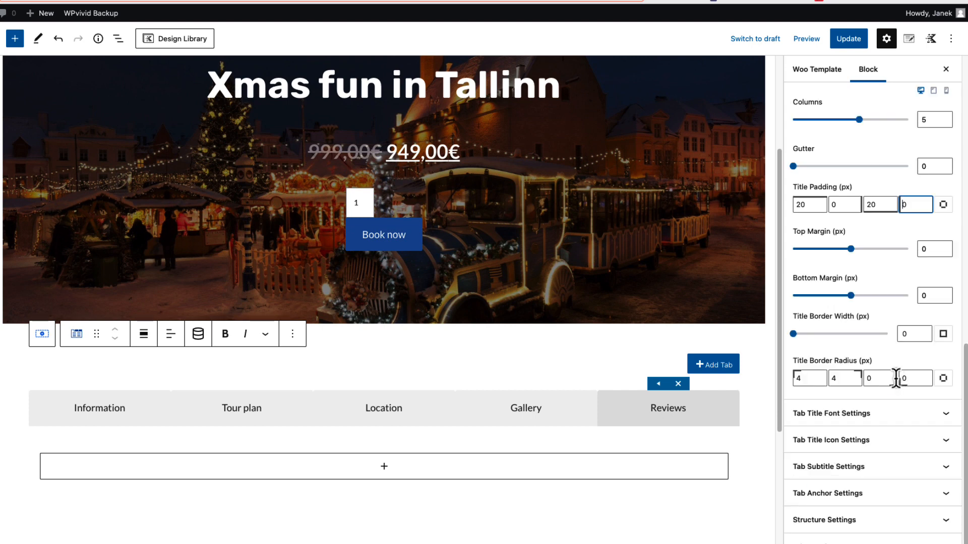
pyautogui.click(943, 334)
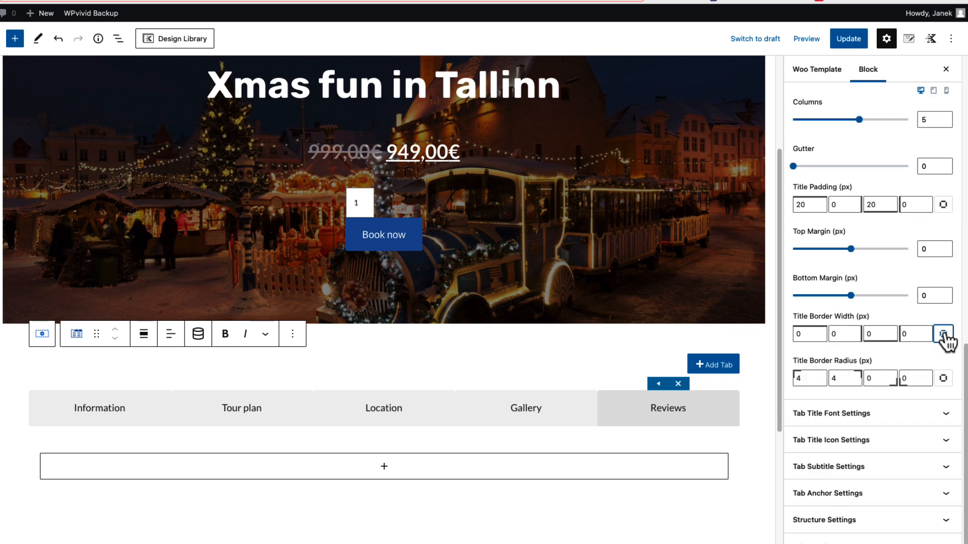
pyautogui.doubleClick(907, 334)
pyautogui.write('1')
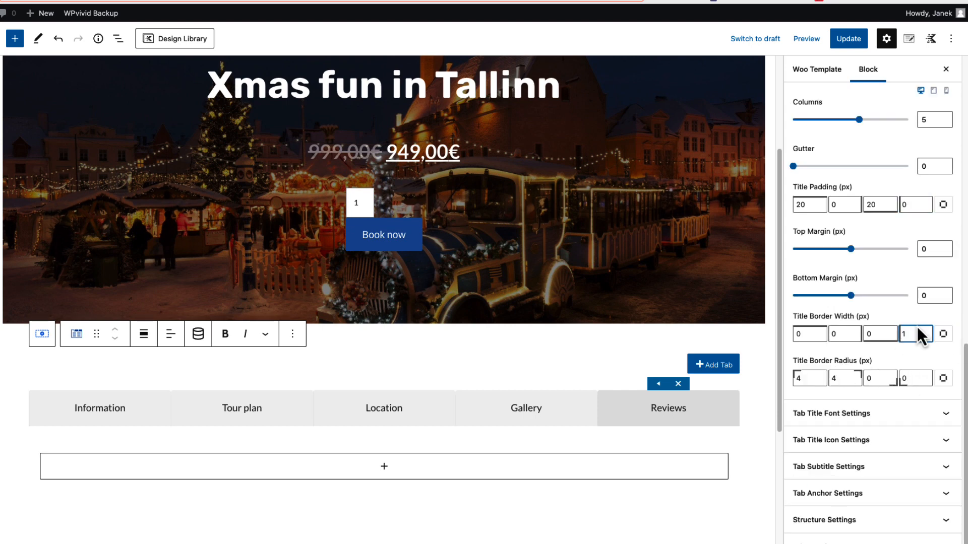
pyautogui.doubleClick(806, 377)
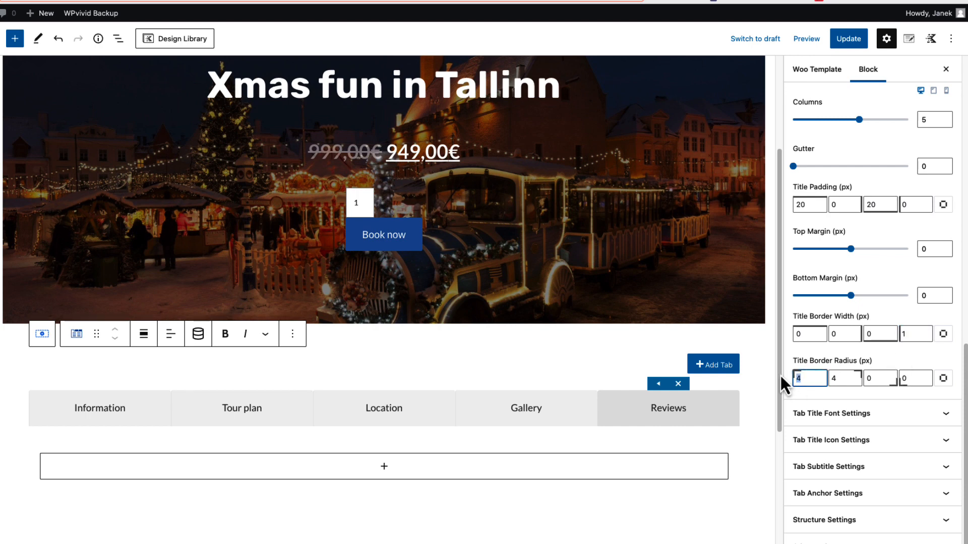
pyautogui.write('0')
# Give the first tab title, Information, a lined file icon and set the icon location to left
pyautogui.click(871, 416)
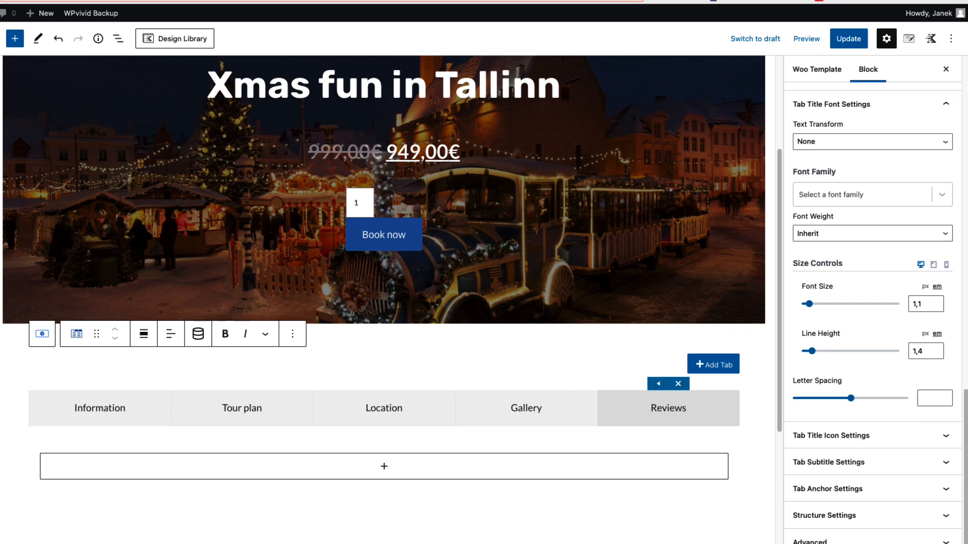
pyautogui.click(876, 436)
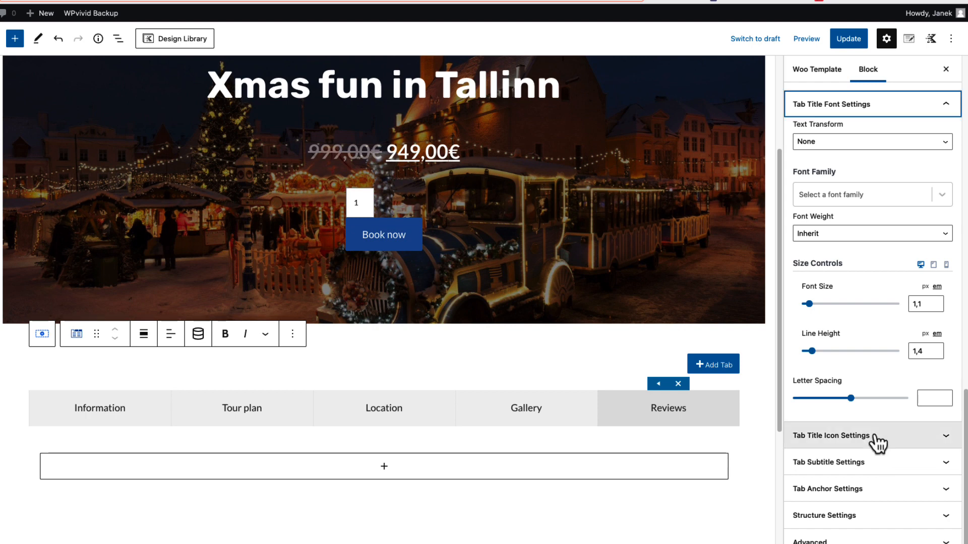
pyautogui.click(924, 327)
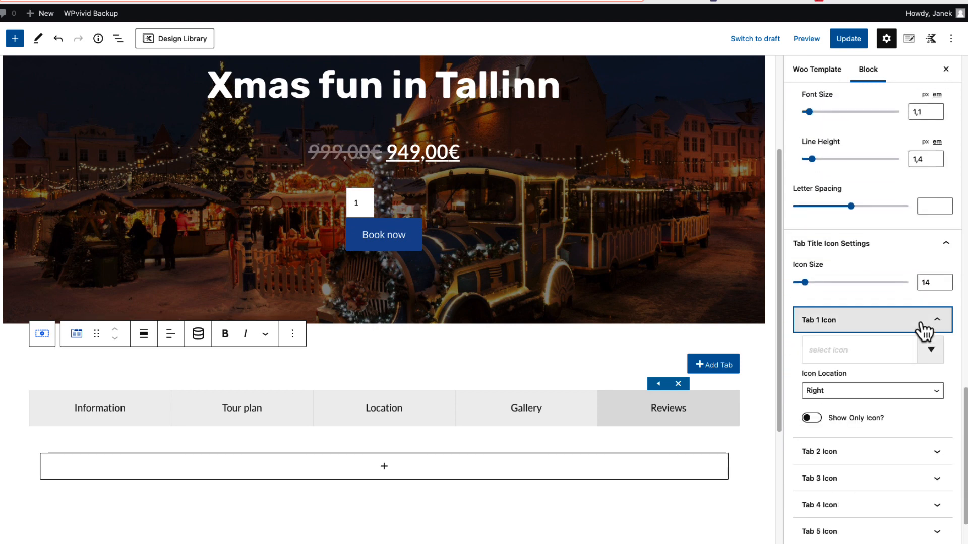
pyautogui.click(829, 356)
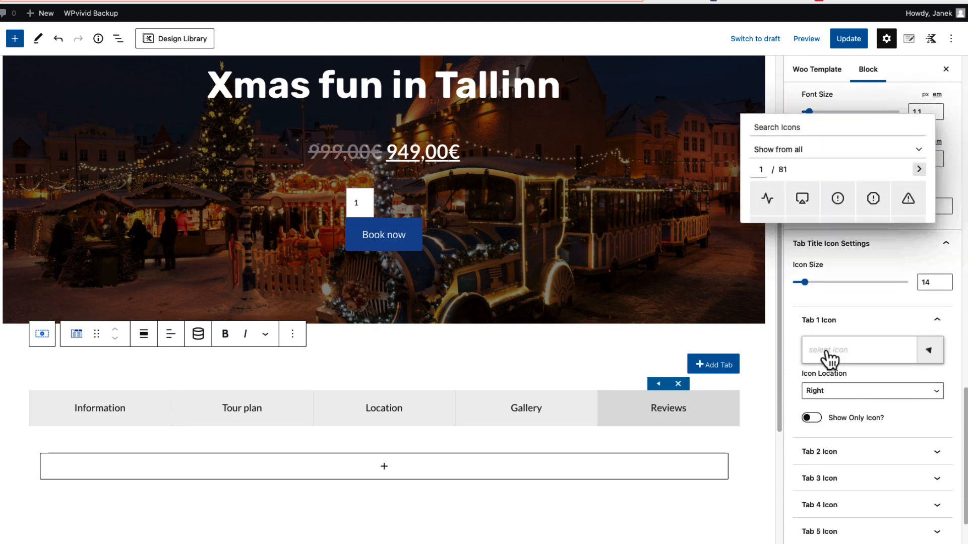
pyautogui.write('file')
pyautogui.click(873, 276)
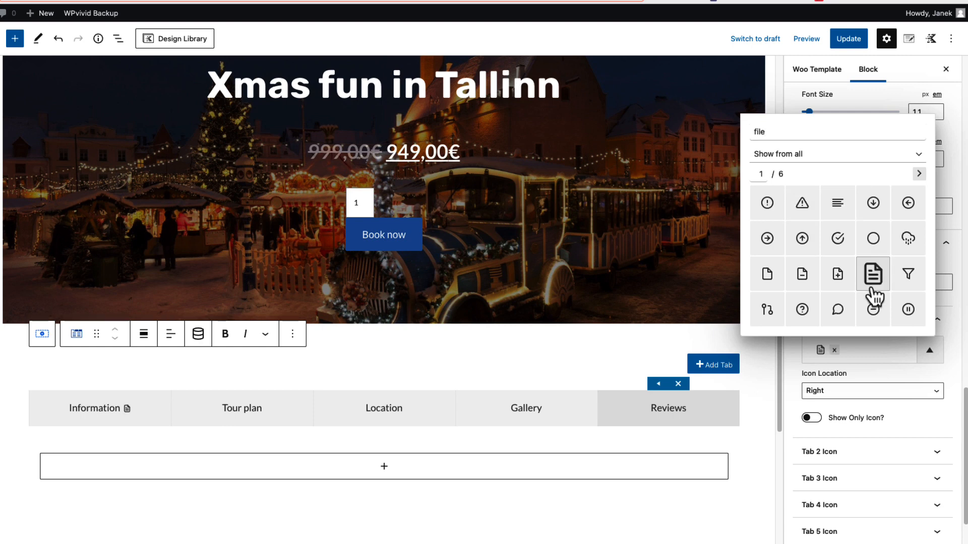
pyautogui.click(867, 391)
pyautogui.click(840, 403)
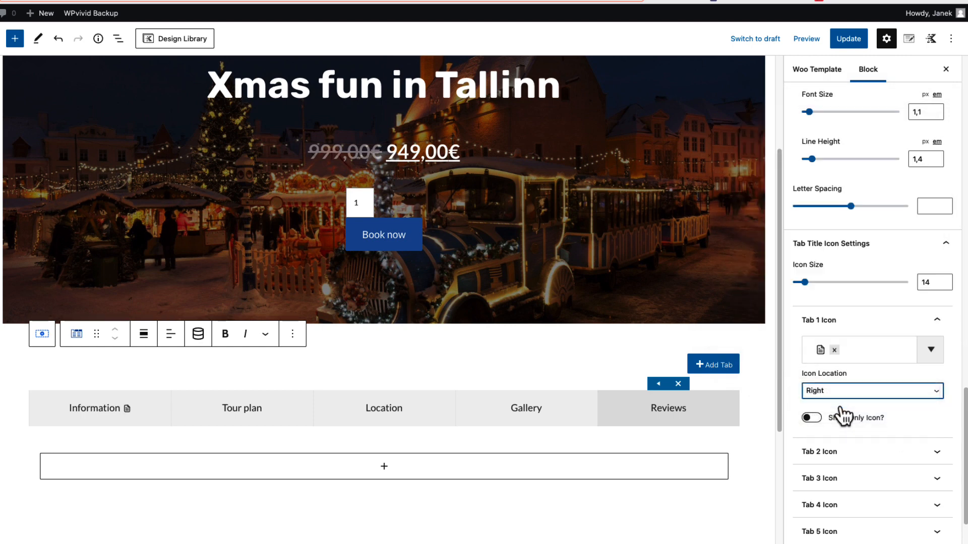
# Give the second tab title, Tour plan, the outlined folded-map icon and set the icon location to left
pyautogui.click(905, 451)
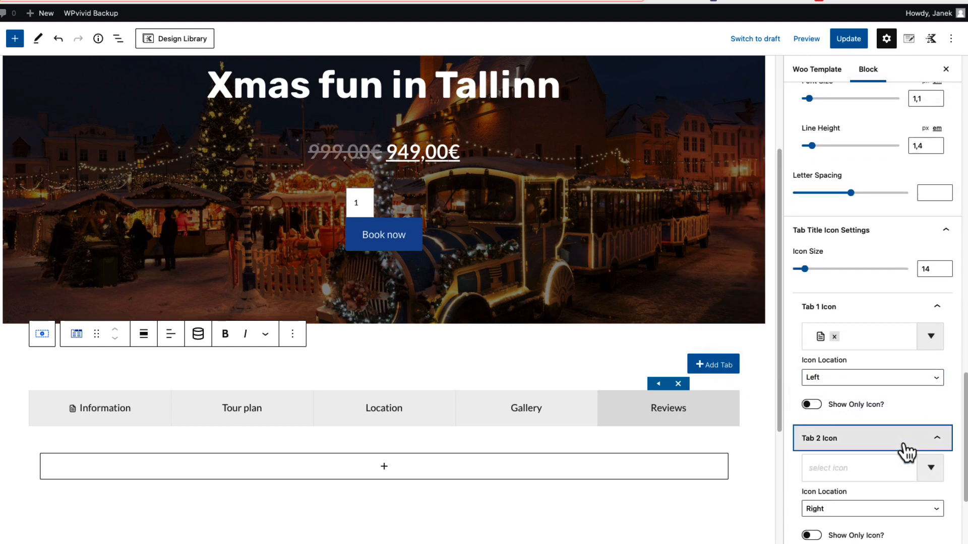
pyautogui.scroll(-4, 906, 451)
pyautogui.click(841, 279)
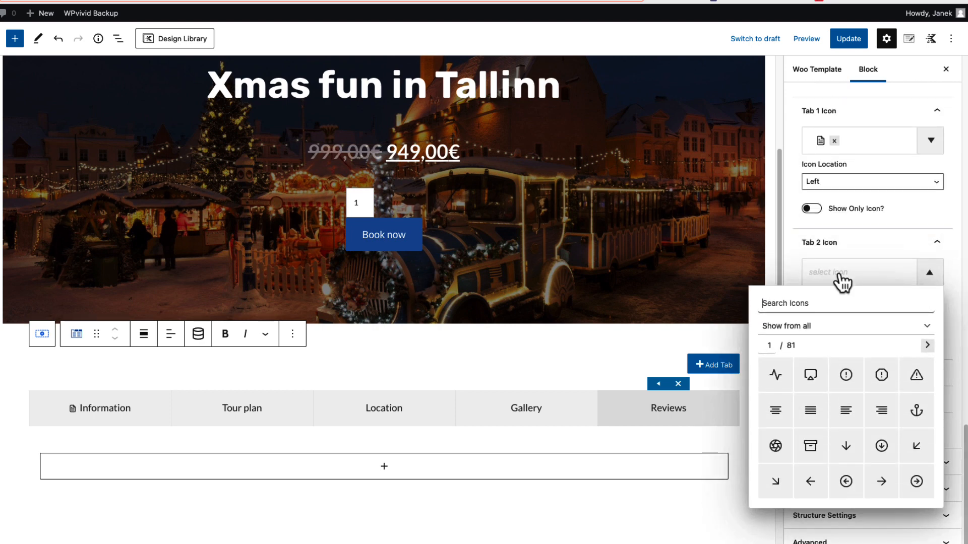
pyautogui.write('map')
pyautogui.click(775, 374)
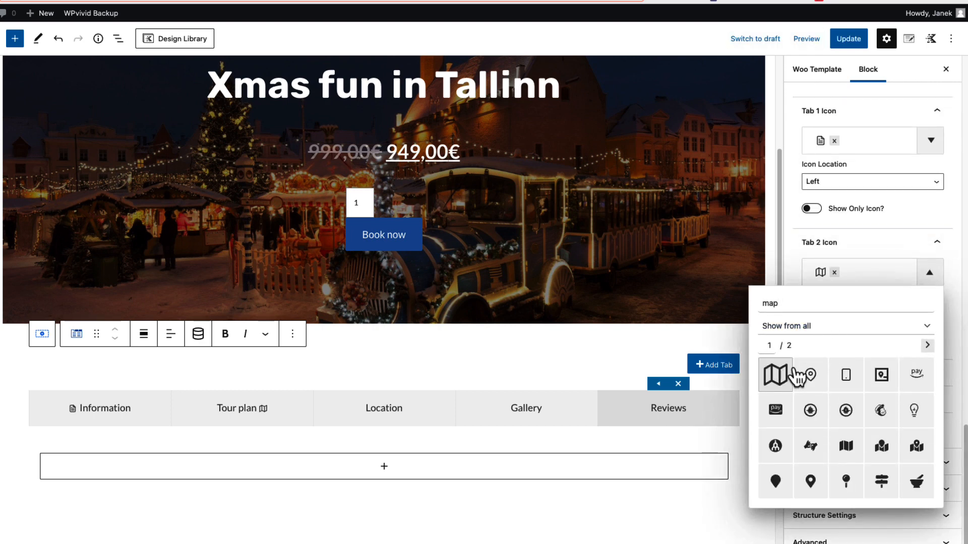
pyautogui.click(837, 314)
pyautogui.click(827, 325)
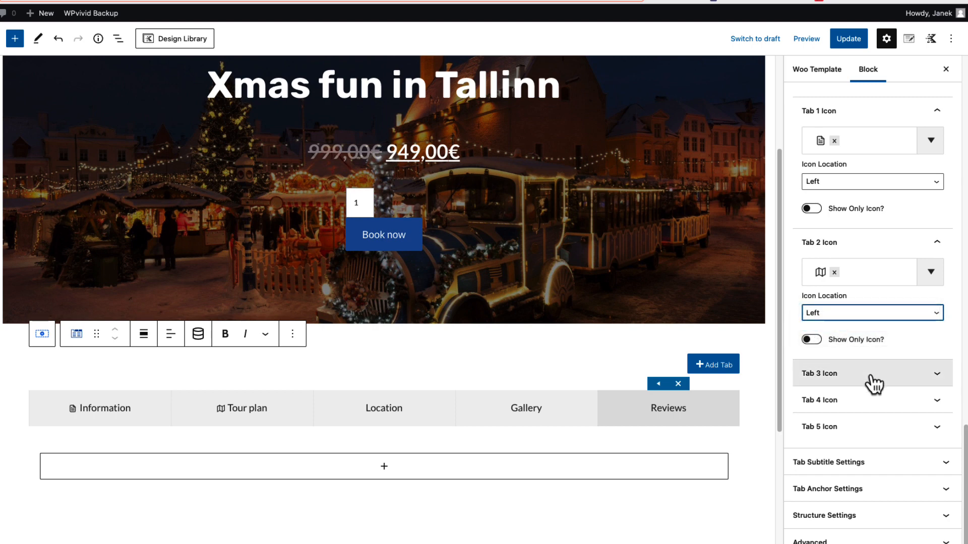
# Give the third tab title, Location, the outlined map pin icon and set the icon location to left
pyautogui.click(870, 378)
pyautogui.click(842, 409)
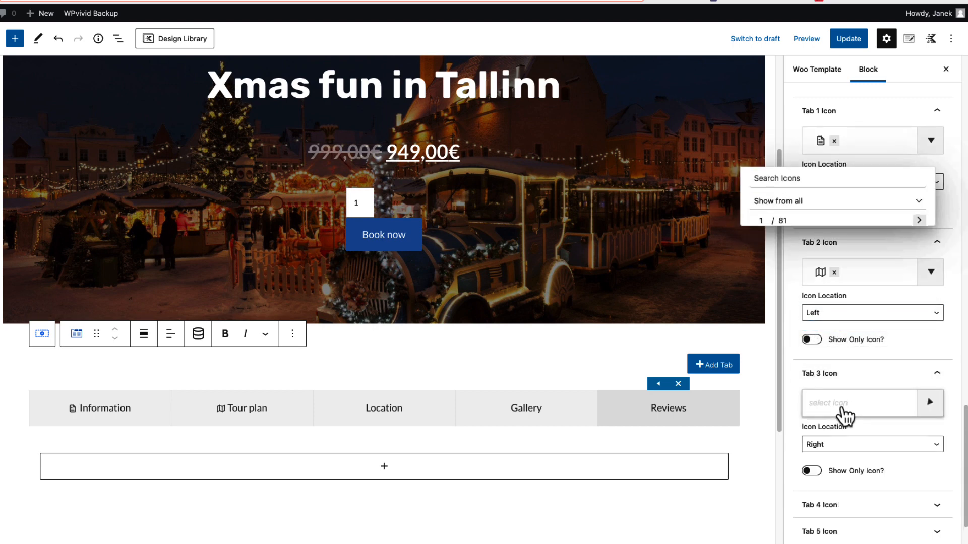
pyautogui.write('map')
pyautogui.click(802, 258)
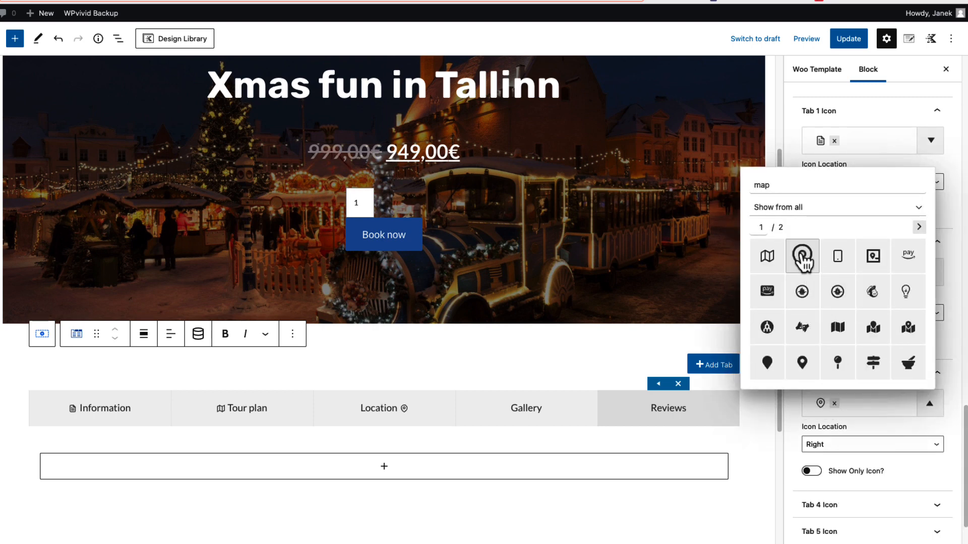
pyautogui.click(830, 445)
pyautogui.click(826, 459)
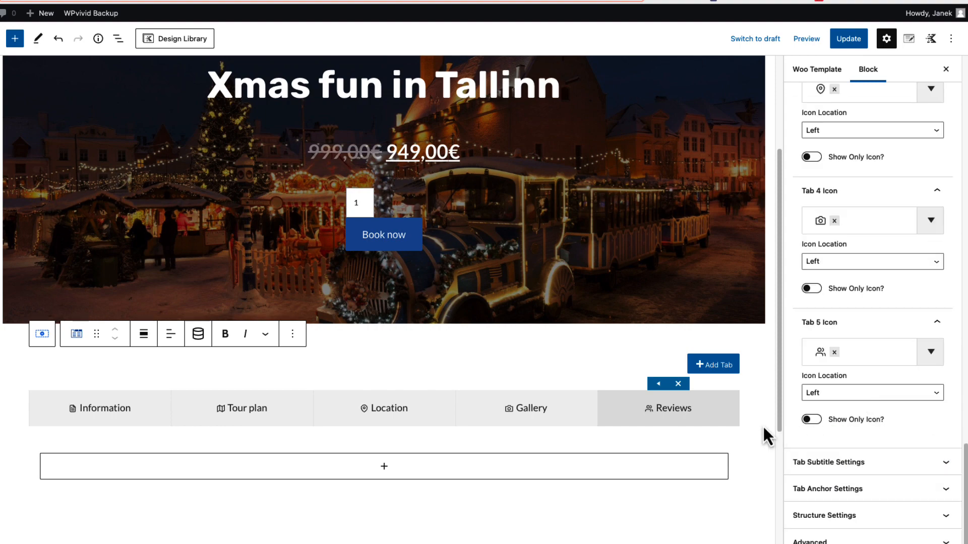
# Insert a Product: Title block into the Information tab's content and centre it
pyautogui.click(100, 414)
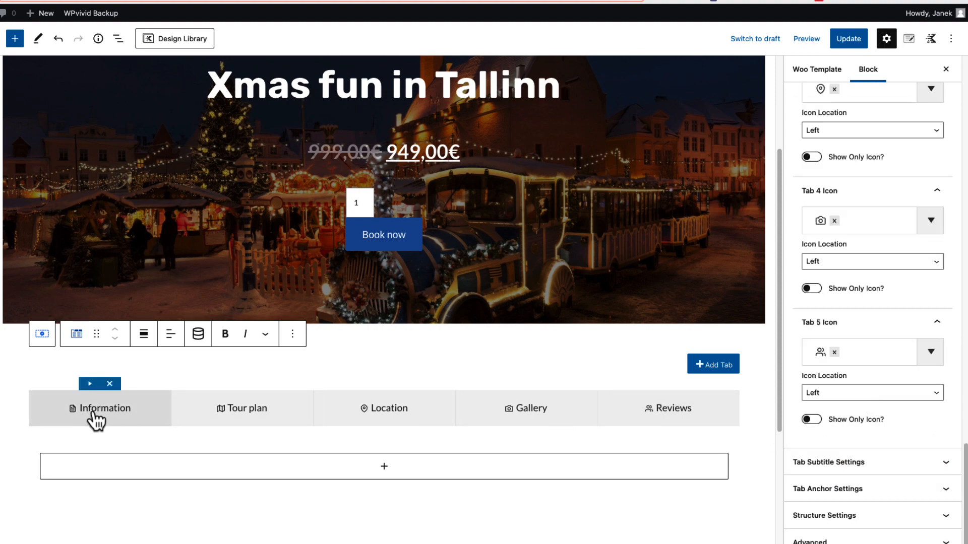
pyautogui.scroll(-4, 303, 472)
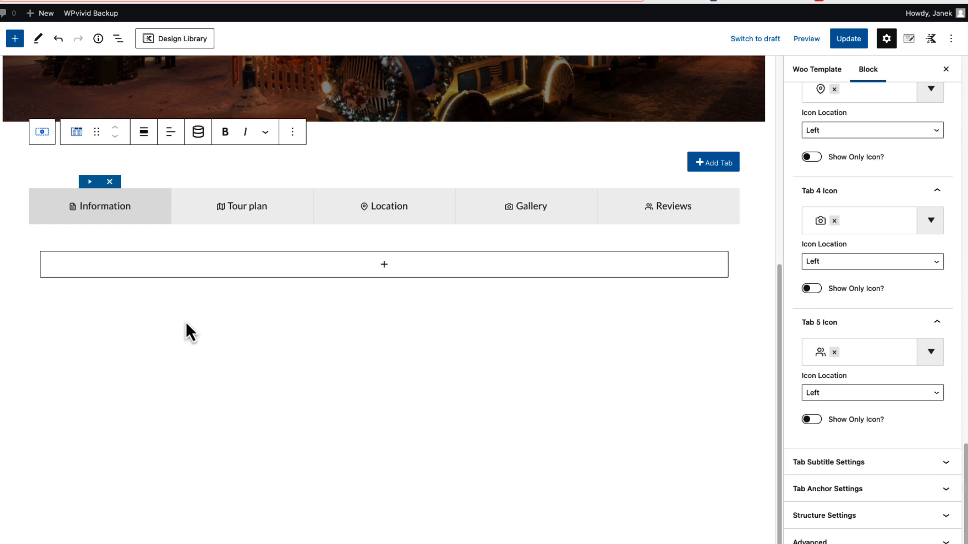
pyautogui.click(384, 264)
pyautogui.write('produ')
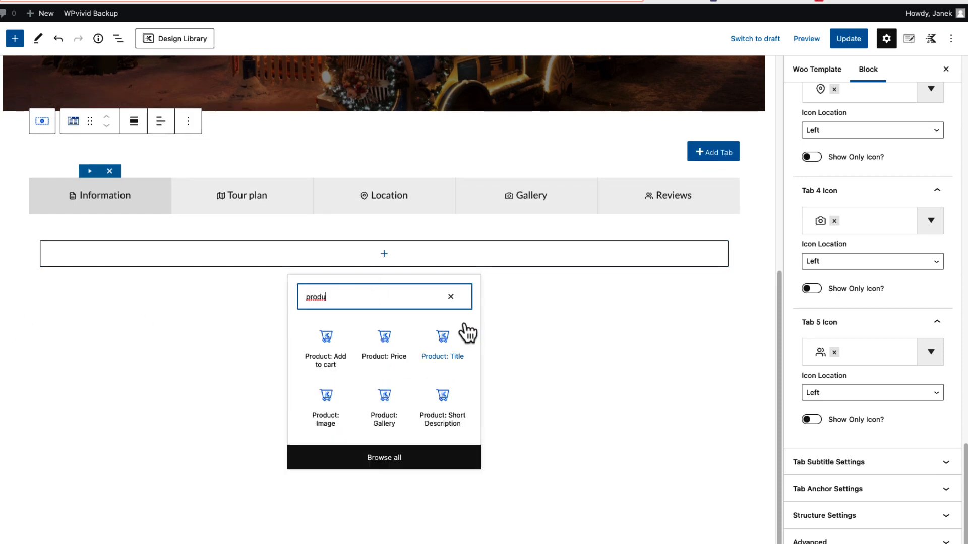
pyautogui.click(442, 343)
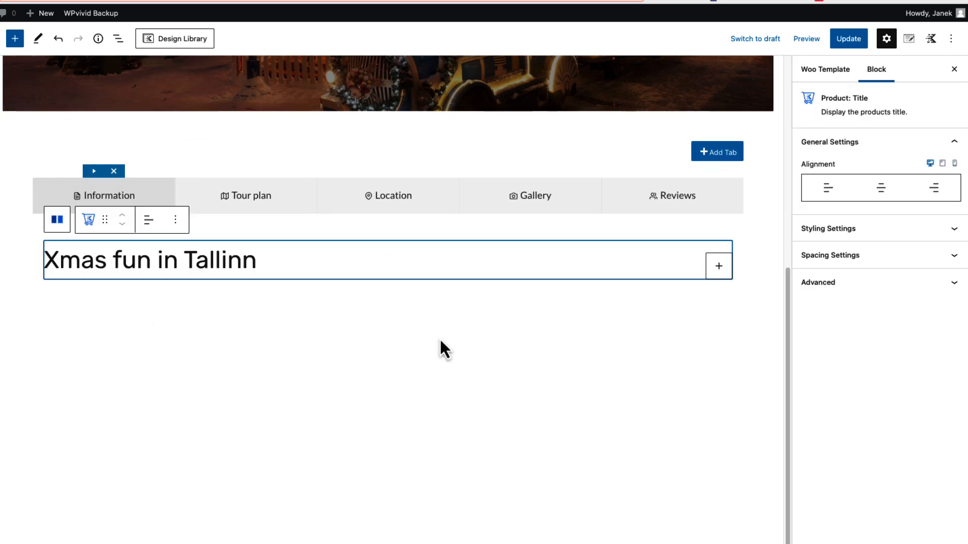
pyautogui.click(143, 227)
pyautogui.click(170, 277)
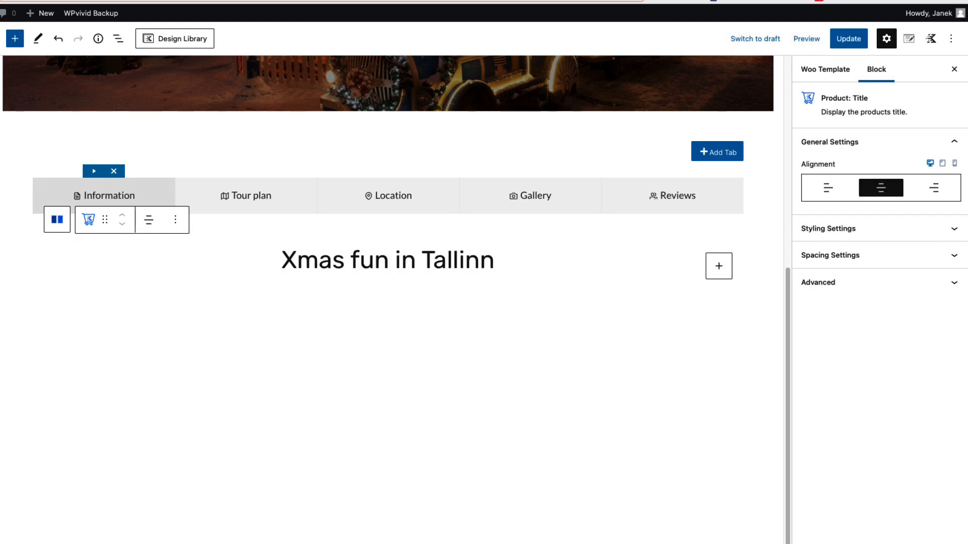
# Style the Information tab's product title with a 34 px font size in Montserrat, weight 600
pyautogui.click(857, 228)
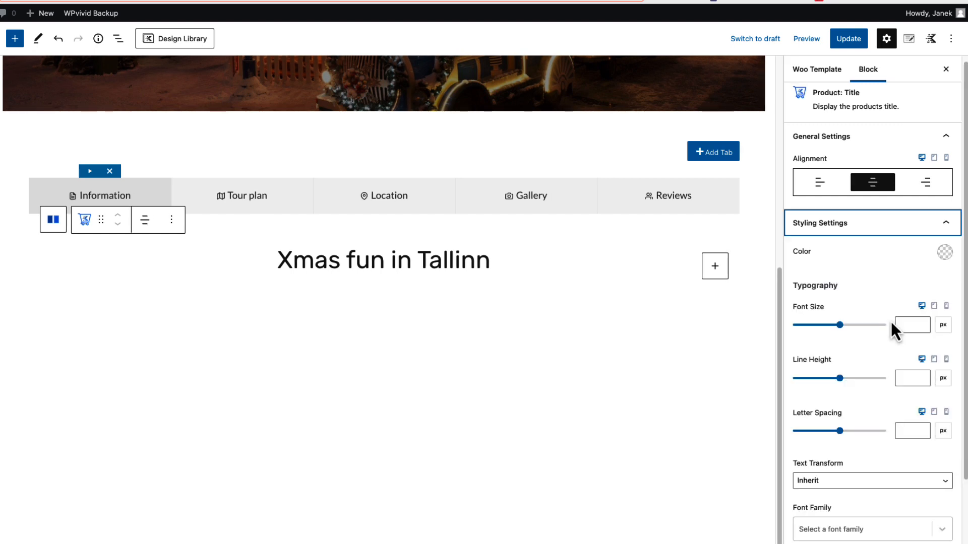
pyautogui.click(897, 324)
pyautogui.write('34')
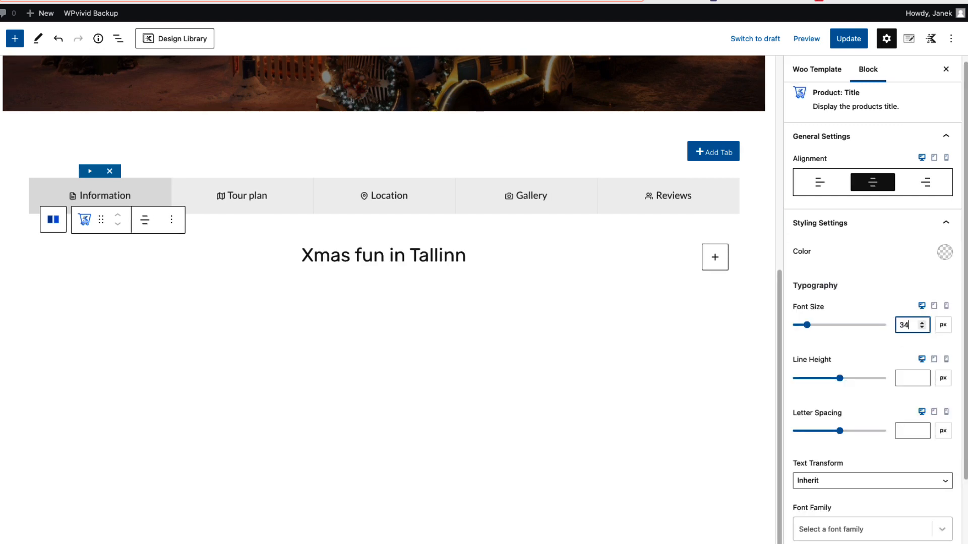
pyautogui.click(857, 530)
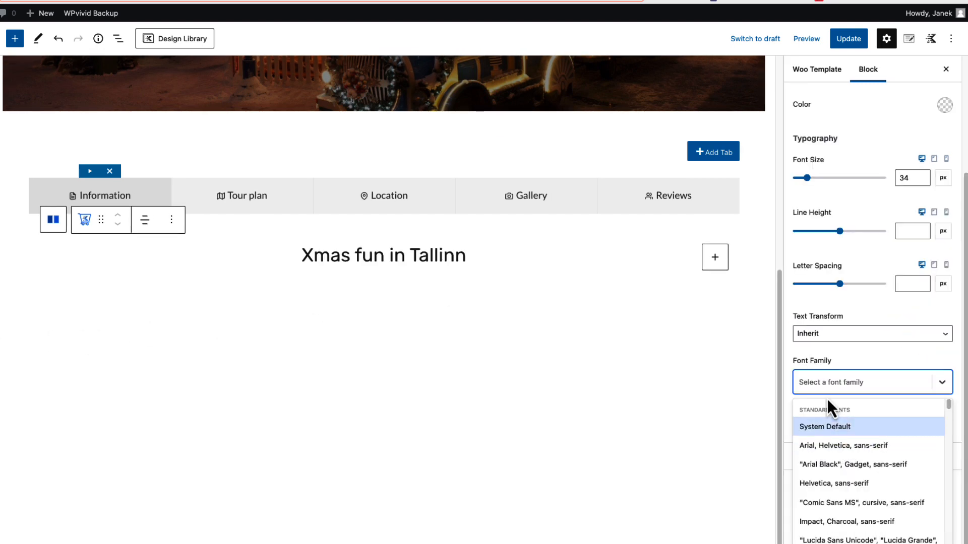
pyautogui.write('montse')
pyautogui.click(843, 486)
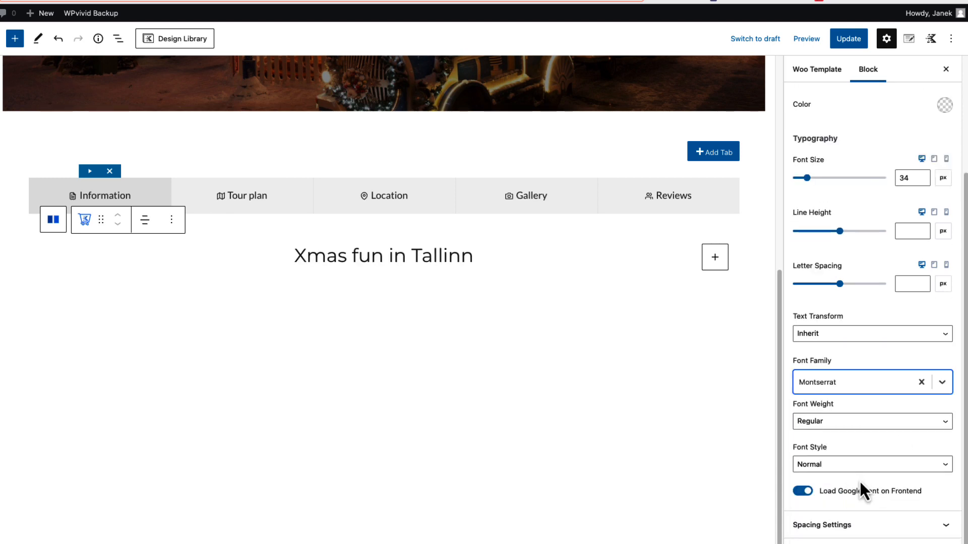
pyautogui.click(827, 417)
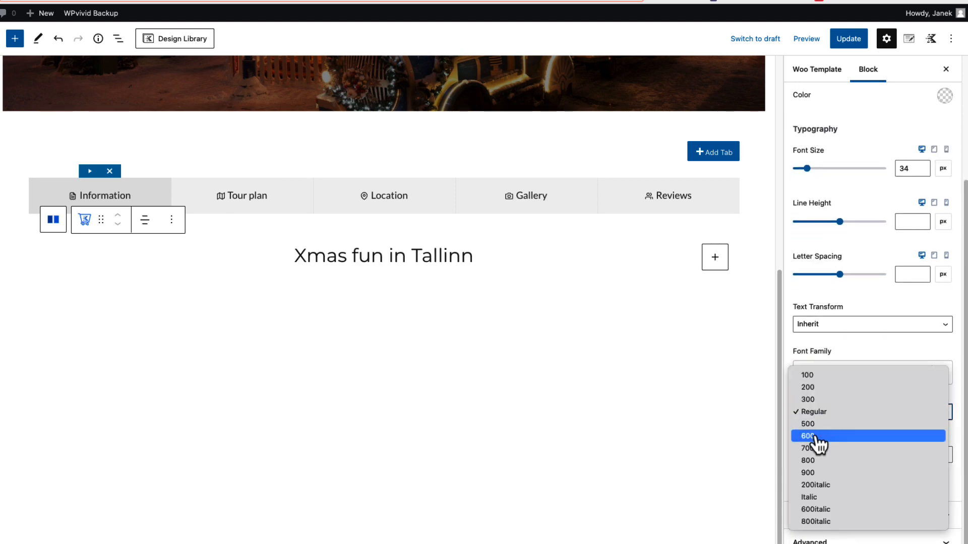
pyautogui.click(818, 443)
# Insert a Product: Price block below the title in the Information tab and centre it
pyautogui.click(715, 257)
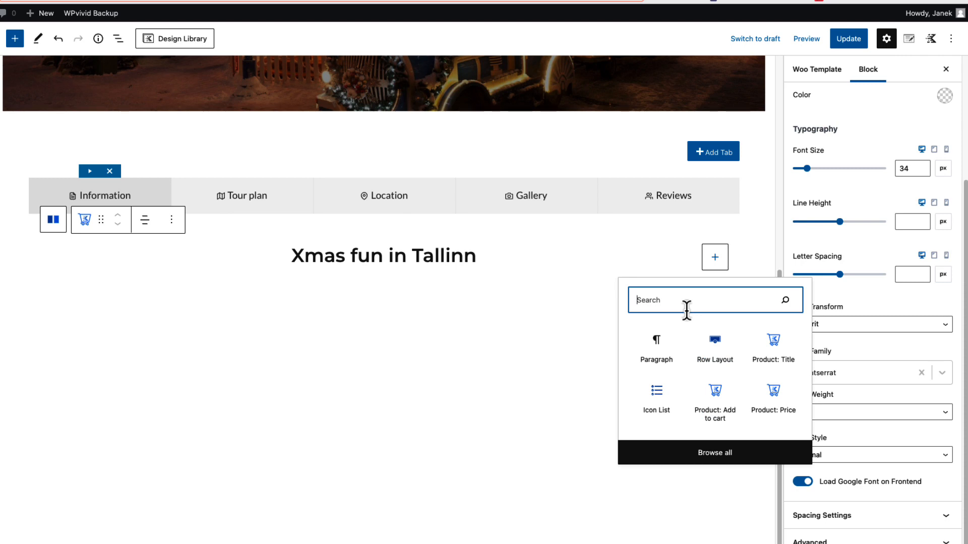
pyautogui.click(780, 401)
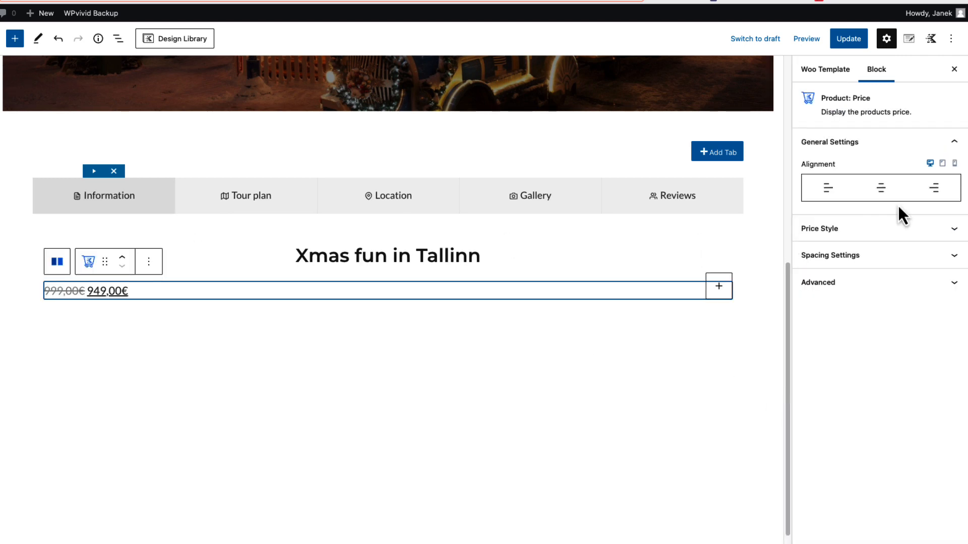
pyautogui.click(880, 188)
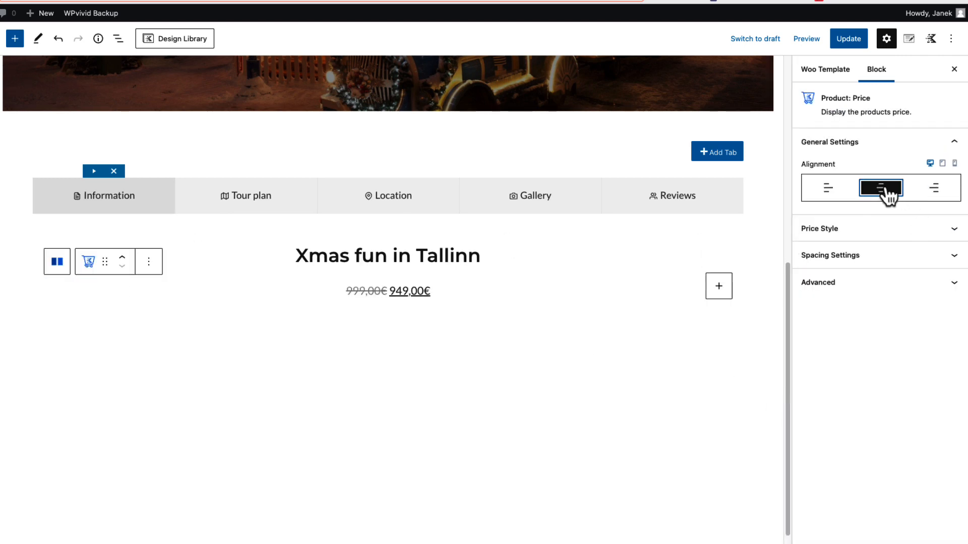
# Style the Information tab's product price with a 26 px font size in Montserrat, weight 600
pyautogui.click(948, 230)
pyautogui.click(911, 326)
pyautogui.write('26')
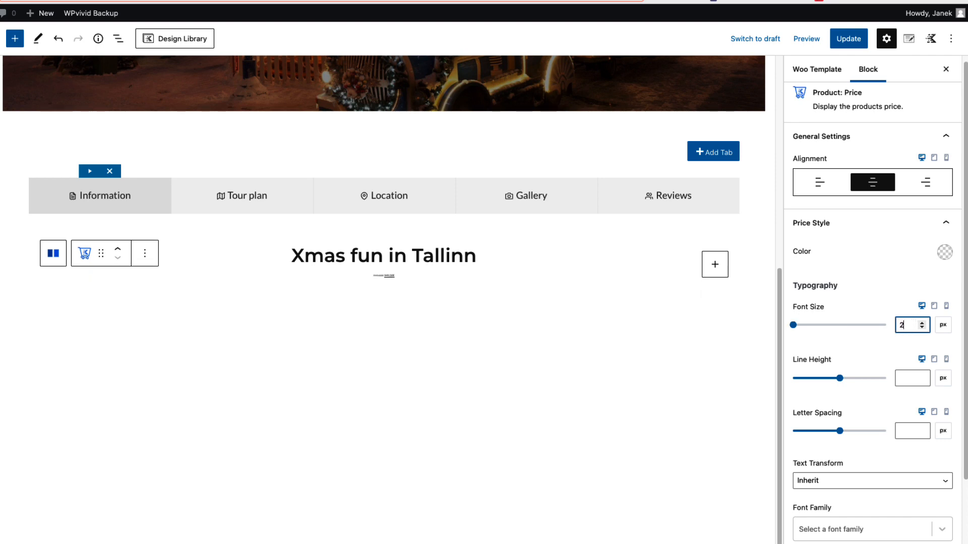
pyautogui.scroll(-3, 840, 436)
pyautogui.click(839, 438)
pyautogui.write('mont')
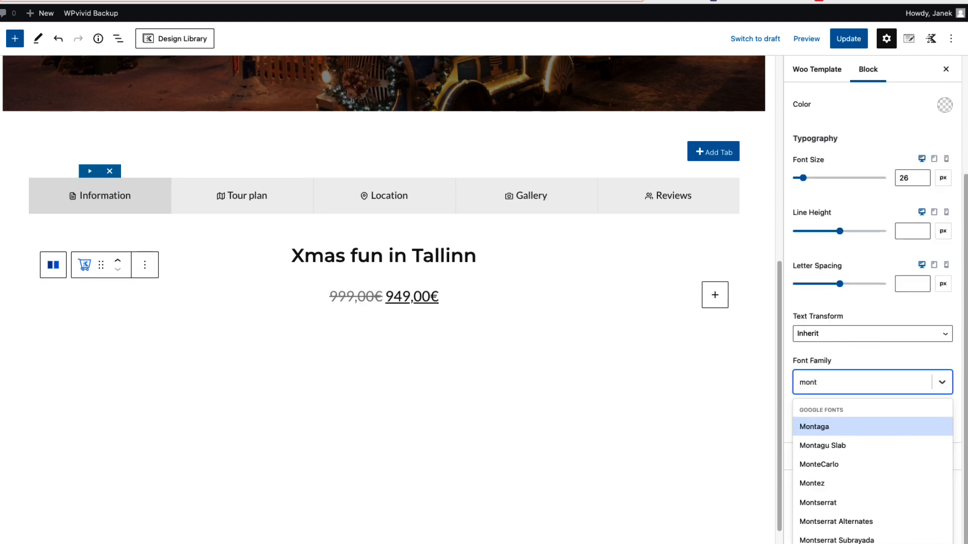
pyautogui.click(818, 503)
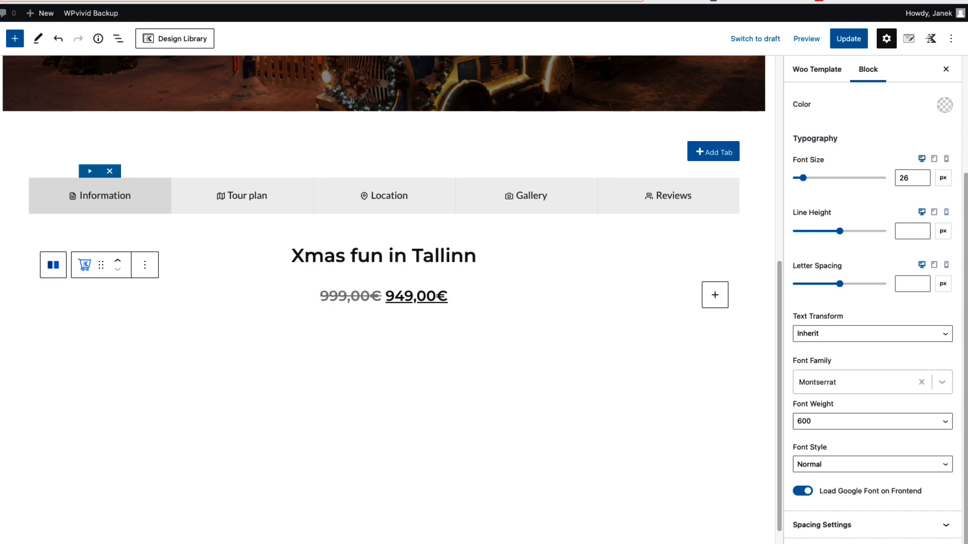
# Save the template and check the tabs section on the live Stockholm tour page
pyautogui.click(849, 41)
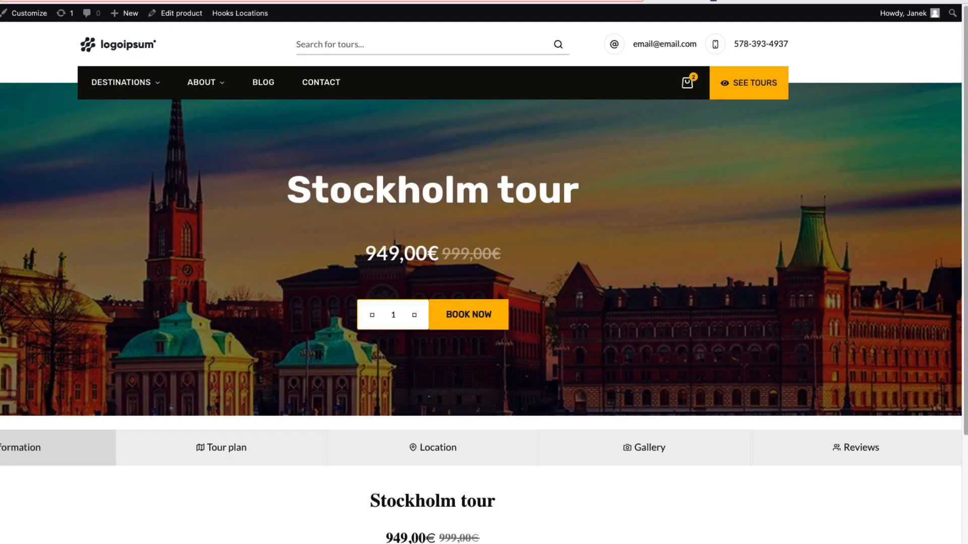
pyautogui.scroll(-3, 233, 337)
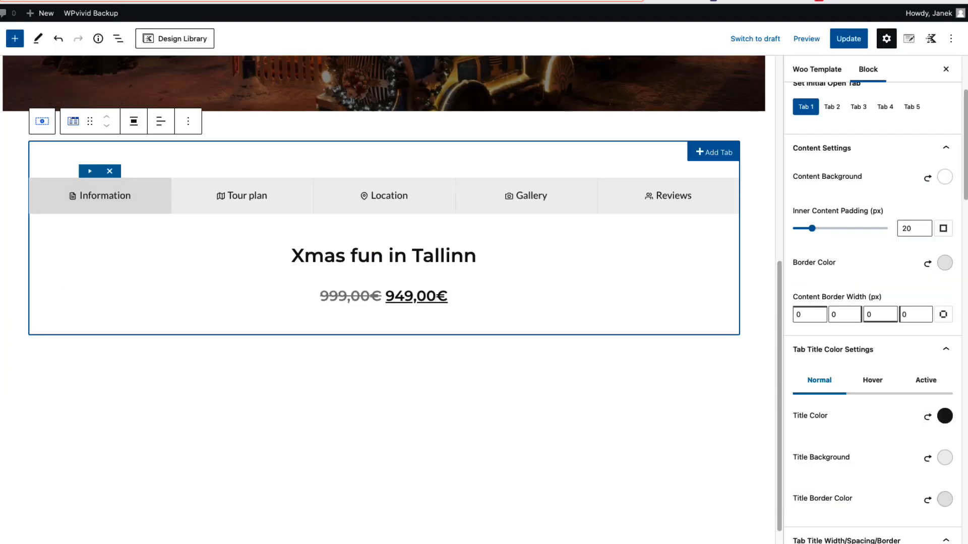
# Make the row layout around the tabs use the theme content inner width and save the template
pyautogui.click(384, 350)
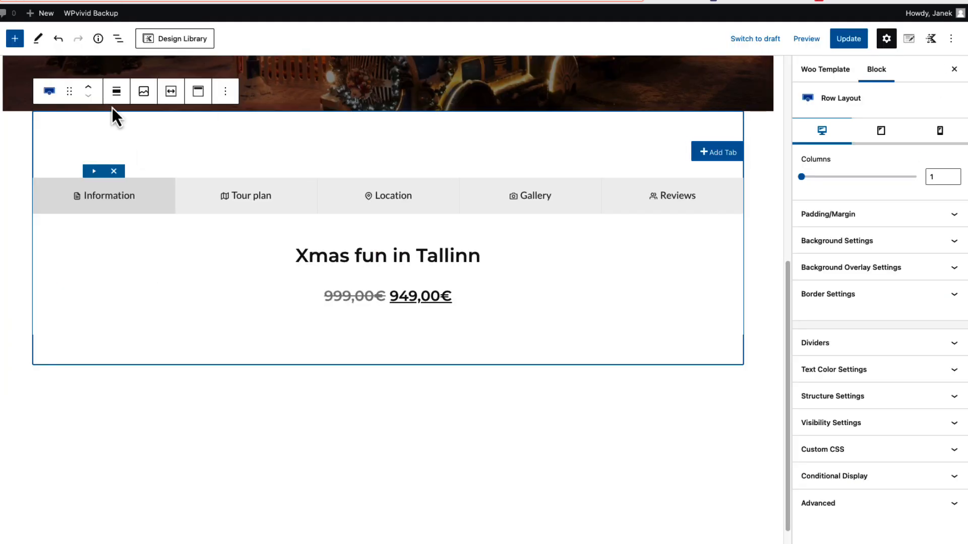
pyautogui.click(170, 92)
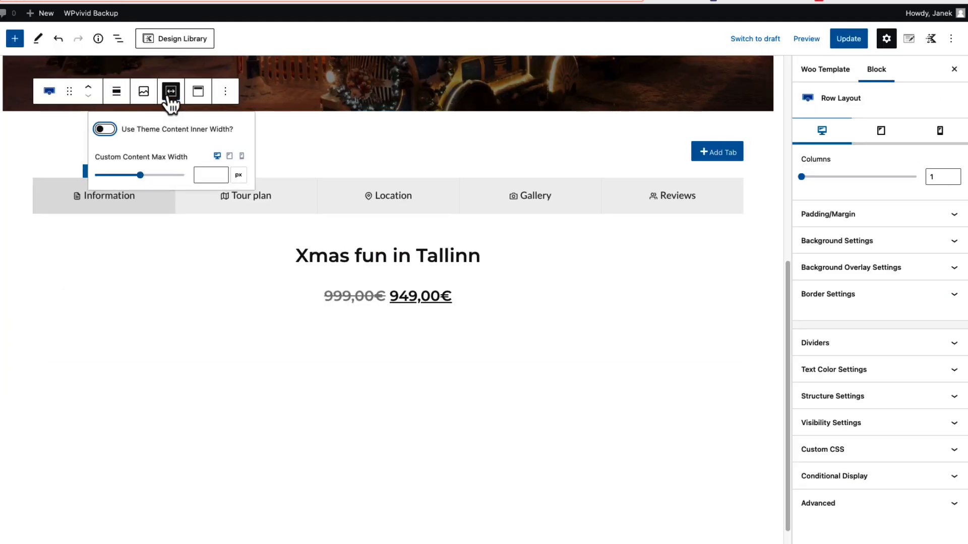
pyautogui.click(106, 130)
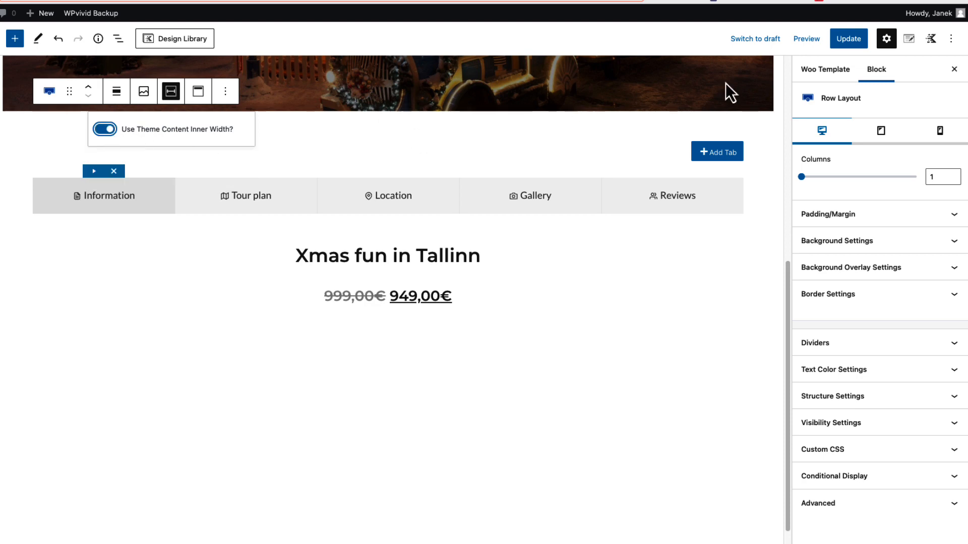
pyautogui.click(846, 40)
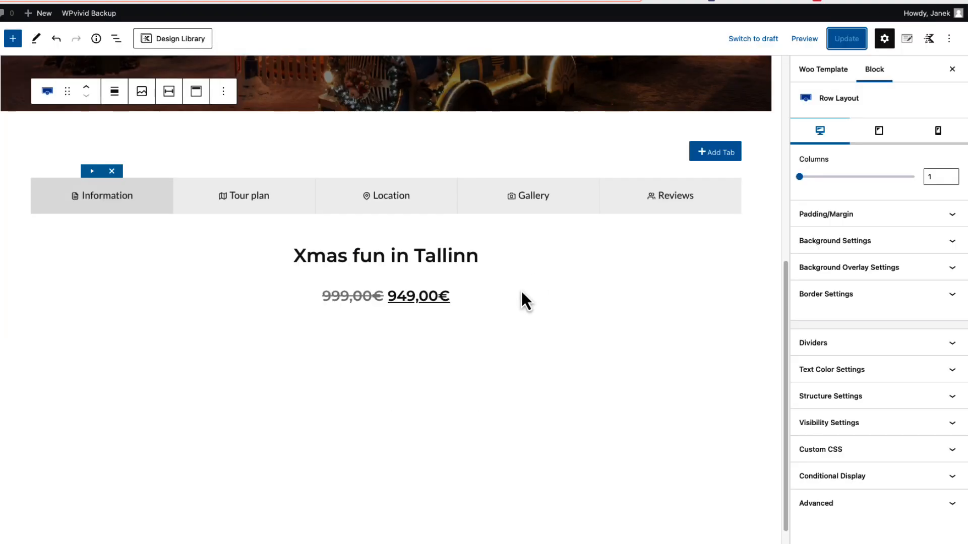
# Insert an Icon List block after the product price in the Information tab, with the item text "From to"
pyautogui.click(467, 296)
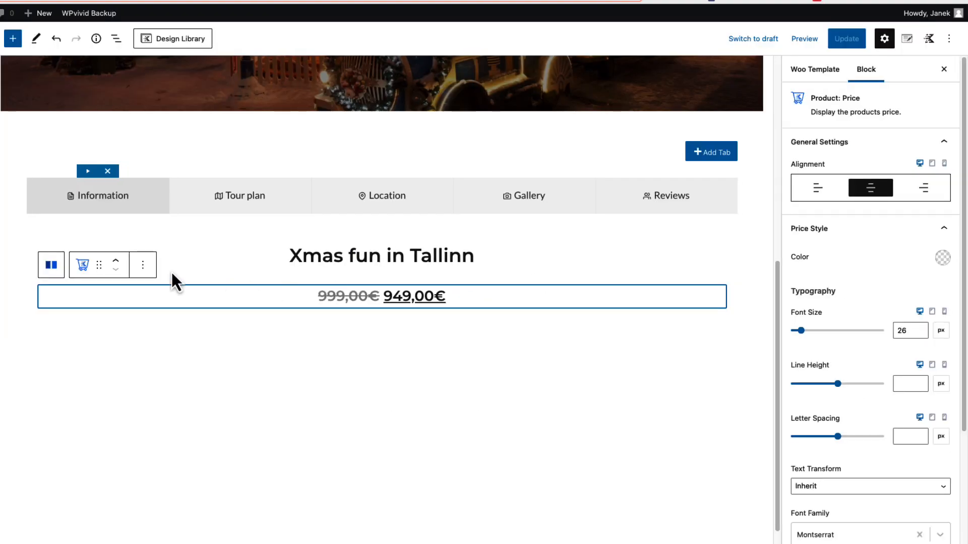
pyautogui.click(146, 267)
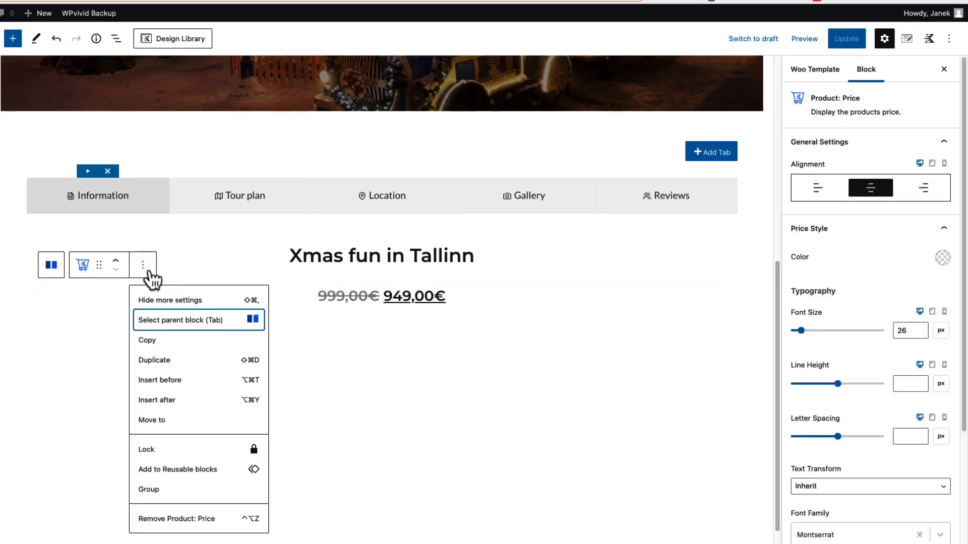
pyautogui.click(178, 401)
pyautogui.write('/')
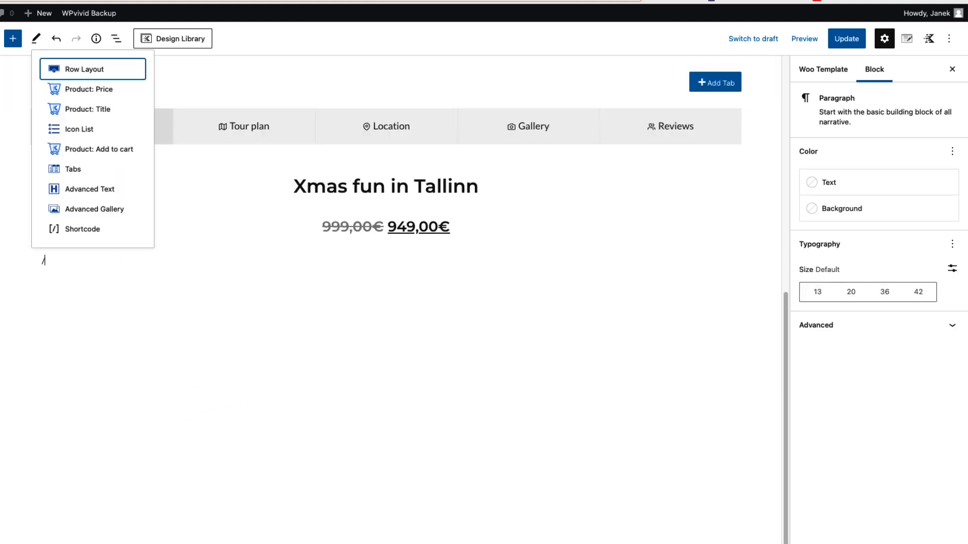
pyautogui.write('ico')
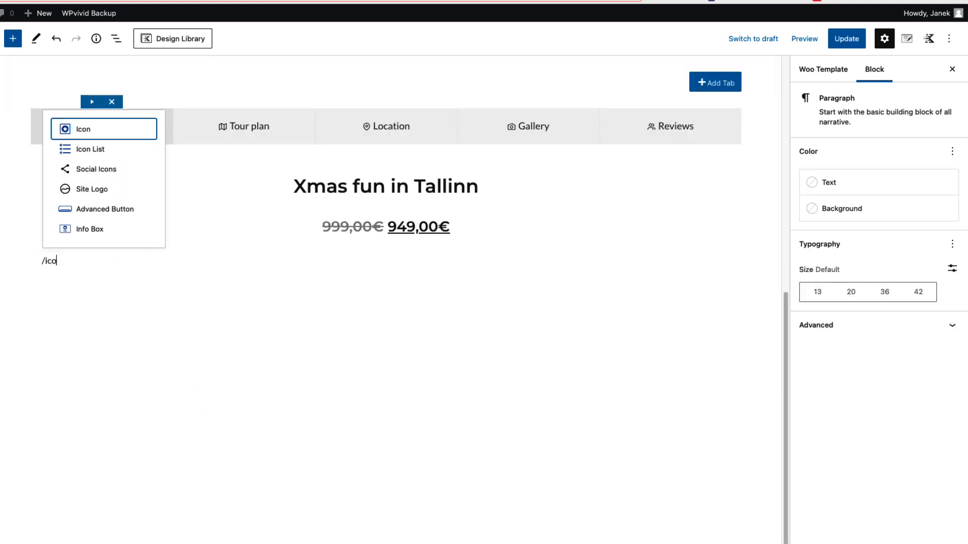
pyautogui.click(93, 149)
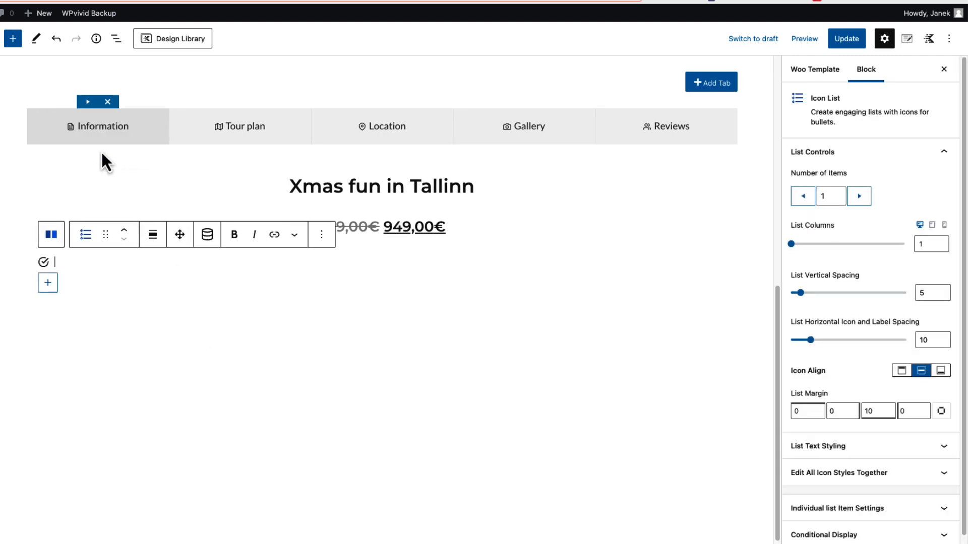
pyautogui.write('From to')
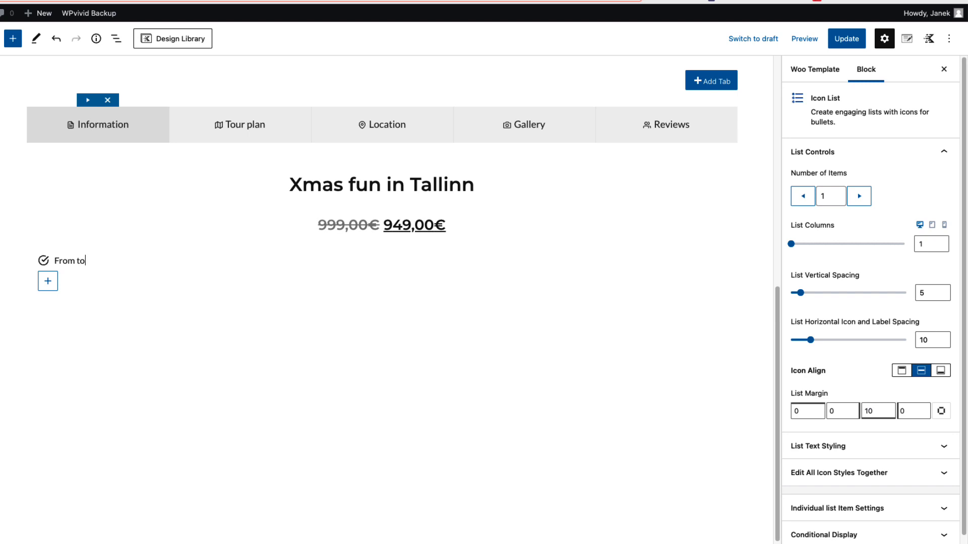
# Insert the Post Custom Field "Date from" as dynamic content between "From" and "to" in the icon list item
pyautogui.click(78, 262)
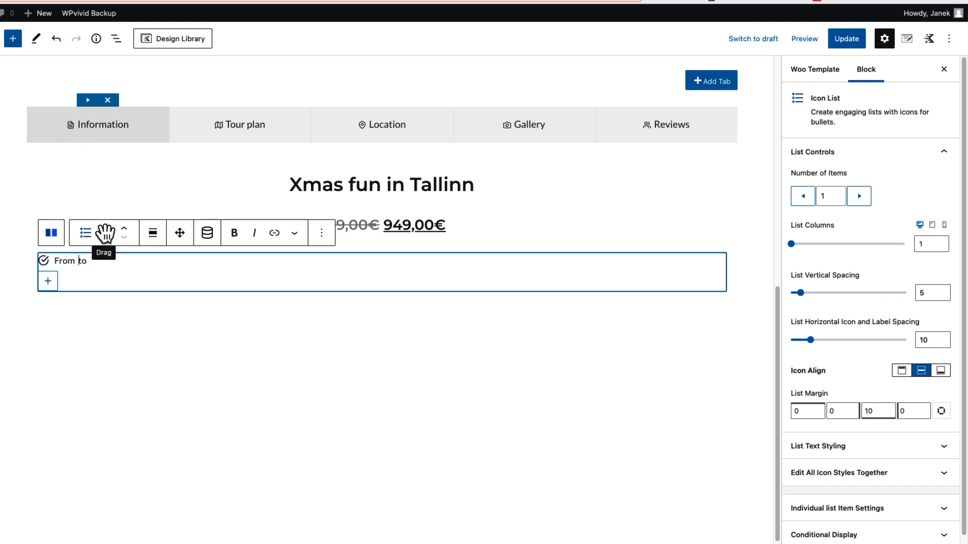
pyautogui.click(207, 245)
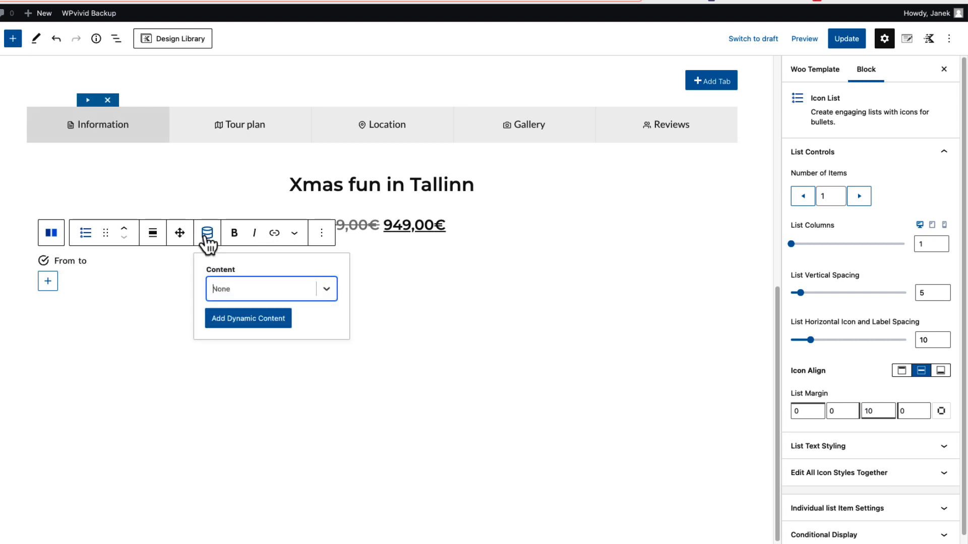
pyautogui.write('cust')
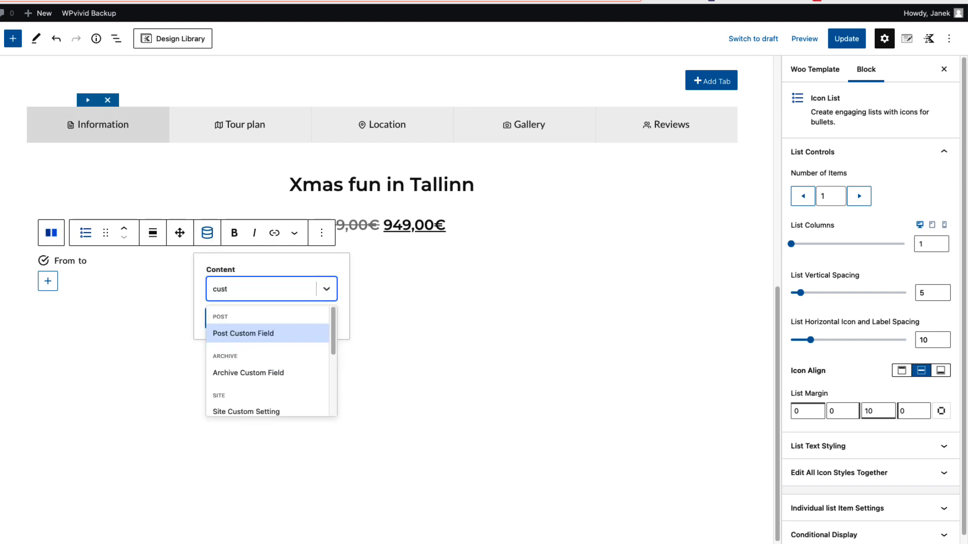
pyautogui.click(239, 334)
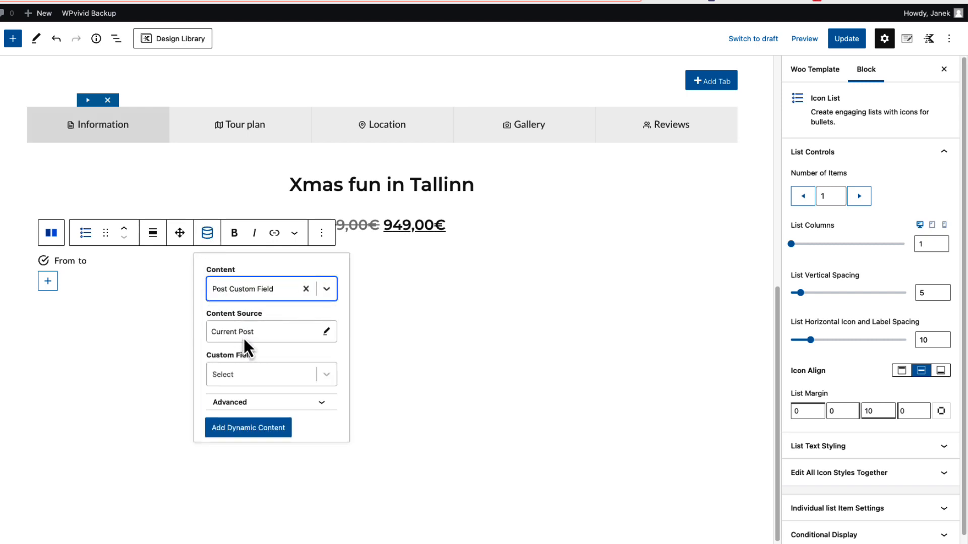
pyautogui.click(244, 375)
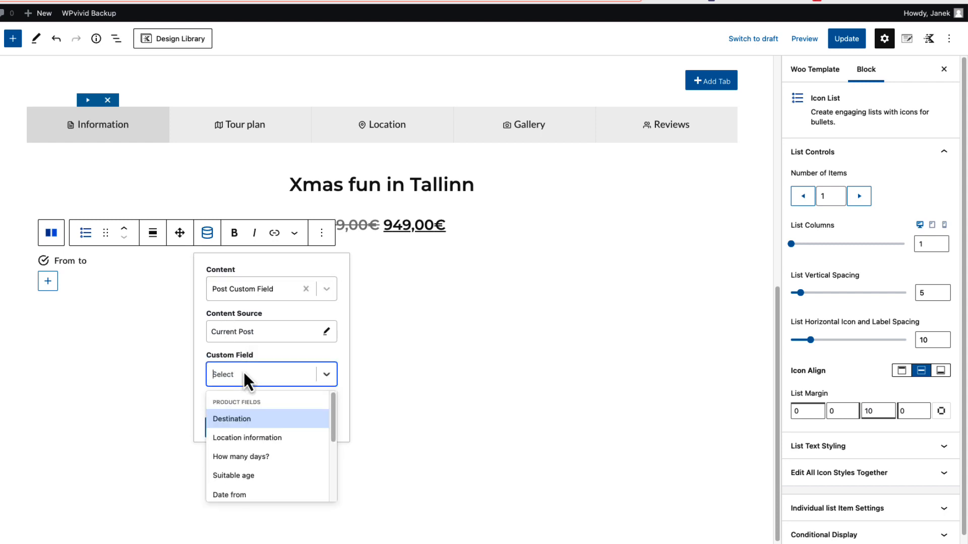
pyautogui.write('date')
pyautogui.click(236, 420)
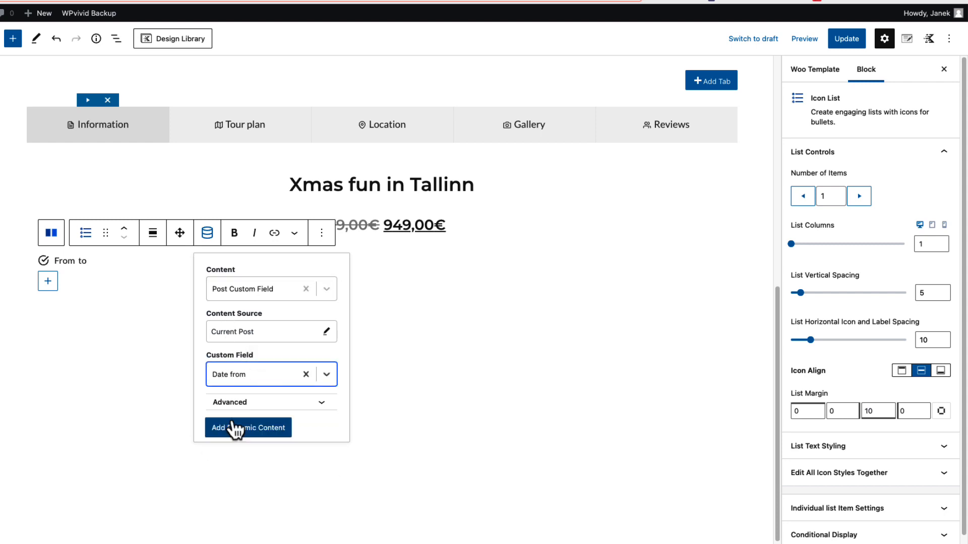
pyautogui.click(252, 429)
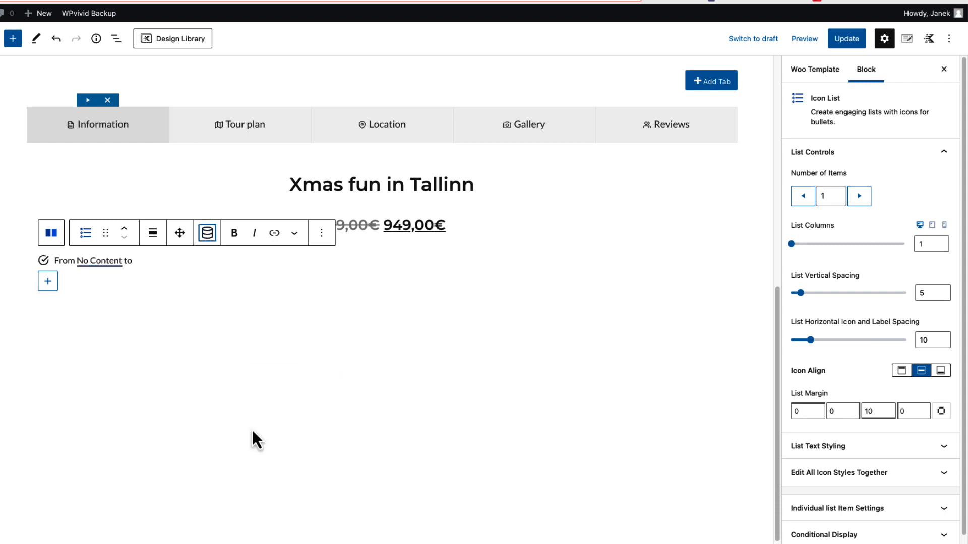
# Add the Post Custom Field "Date to" as dynamic content after "to" in the icon list item
pyautogui.click(207, 233)
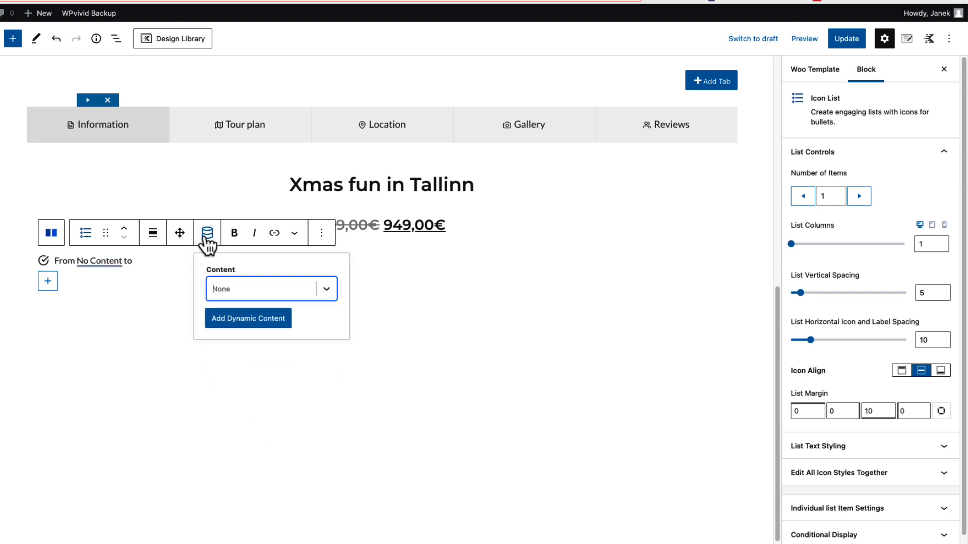
pyautogui.write('cuto')
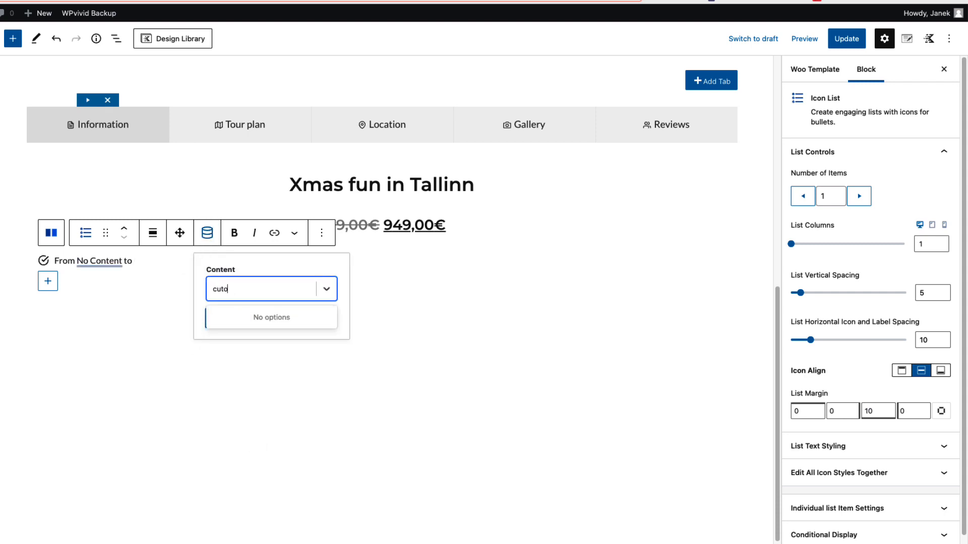
pyautogui.press('BackSpace')
pyautogui.press('BackSpace')
pyautogui.write('st')
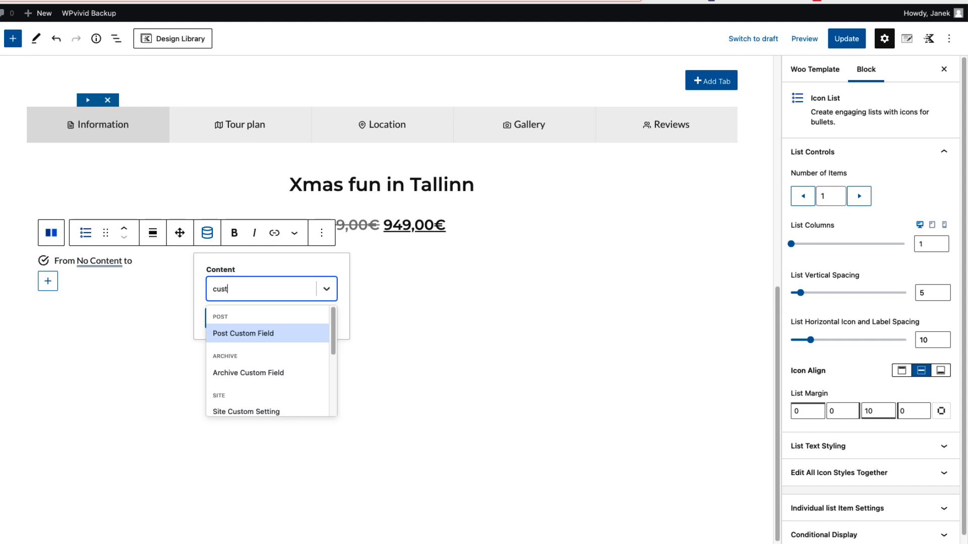
pyautogui.click(268, 340)
pyautogui.click(235, 376)
pyautogui.write('da')
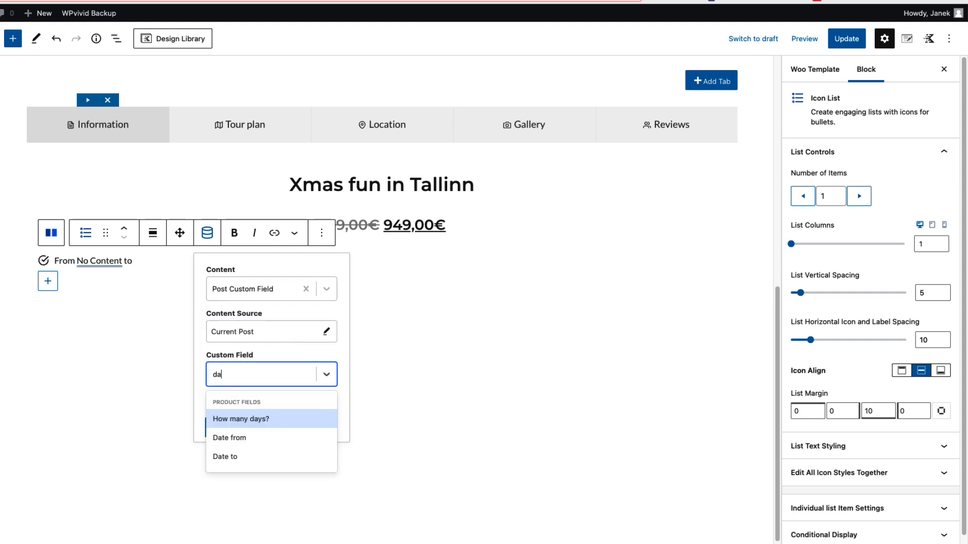
pyautogui.write('te')
pyautogui.click(224, 438)
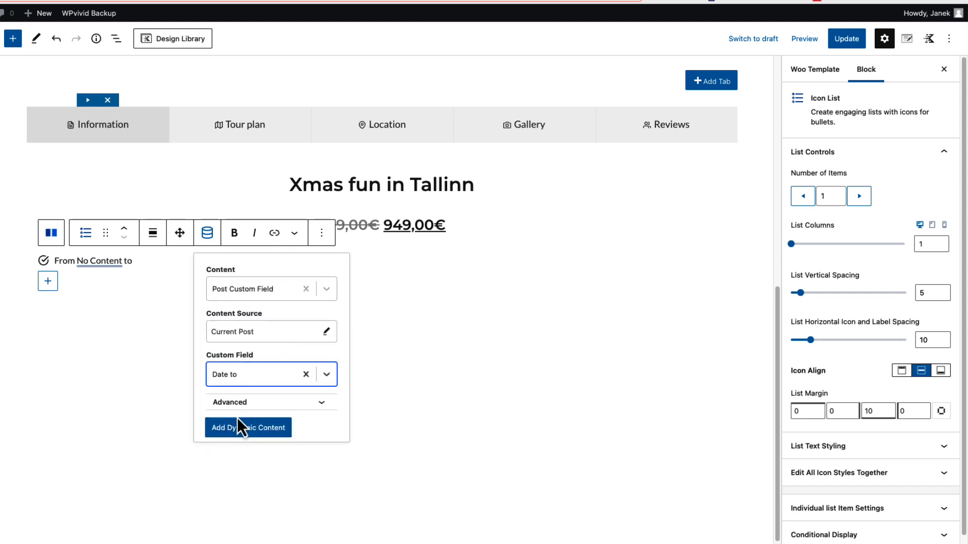
pyautogui.click(247, 428)
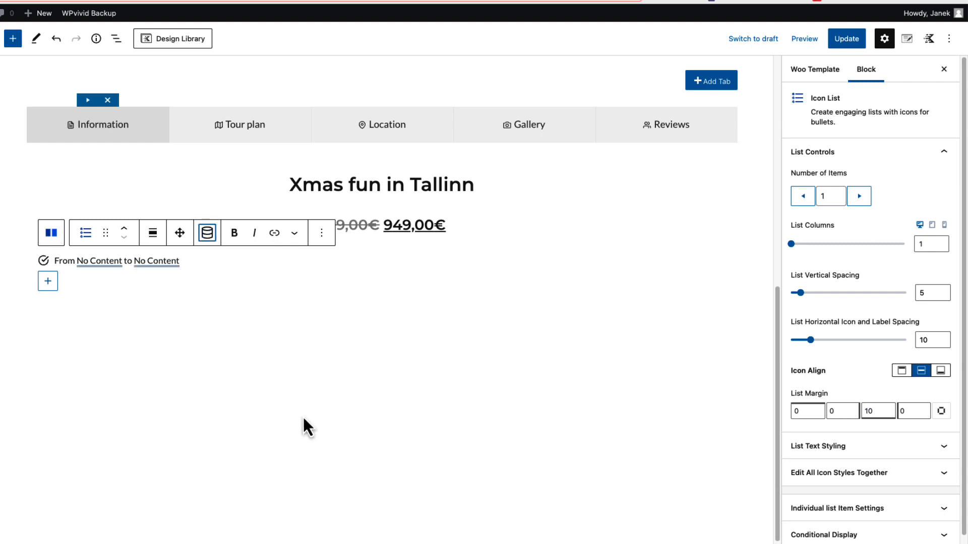
# Change the icon of the date list to the outlined calendar icon
pyautogui.scroll(-1, 887, 411)
pyautogui.click(916, 434)
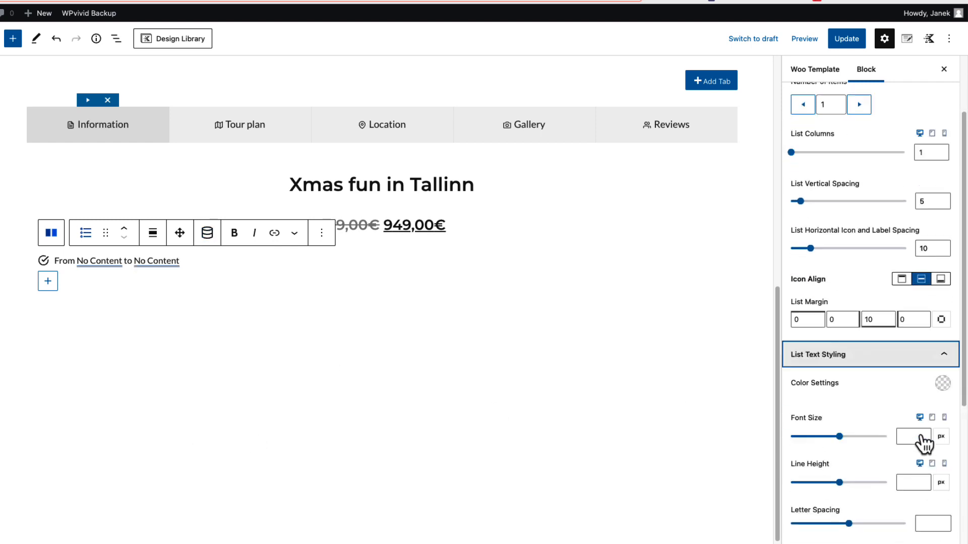
pyautogui.scroll(-2, 913, 353)
pyautogui.click(939, 257)
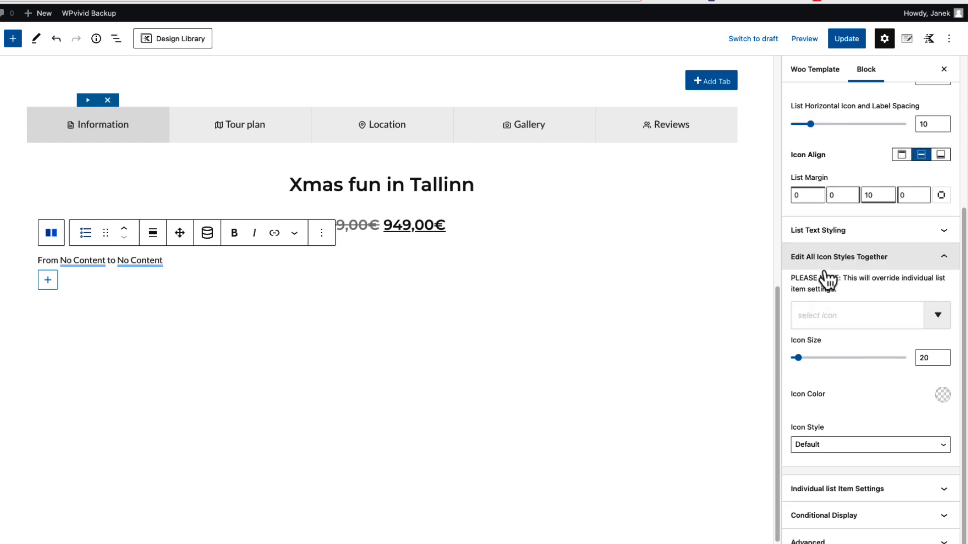
pyautogui.click(821, 323)
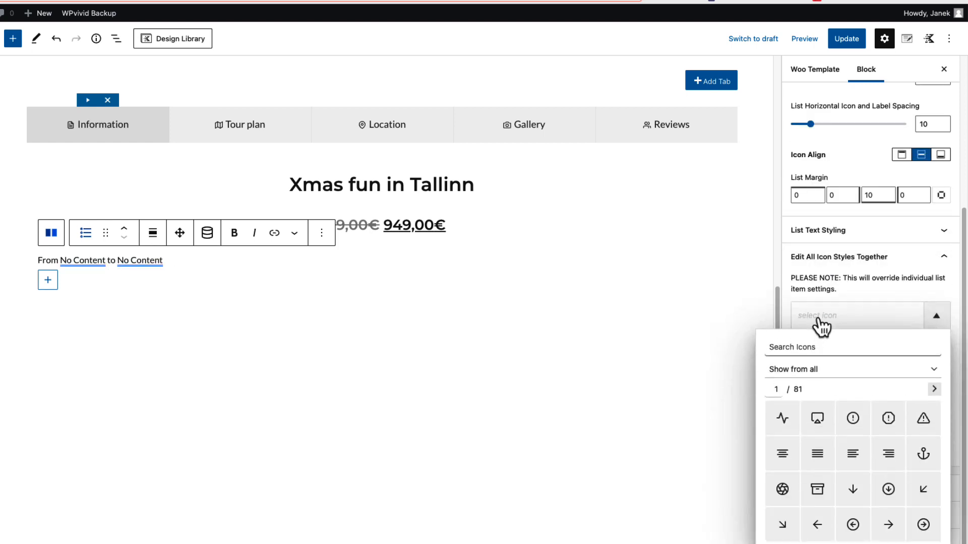
pyautogui.write('cale')
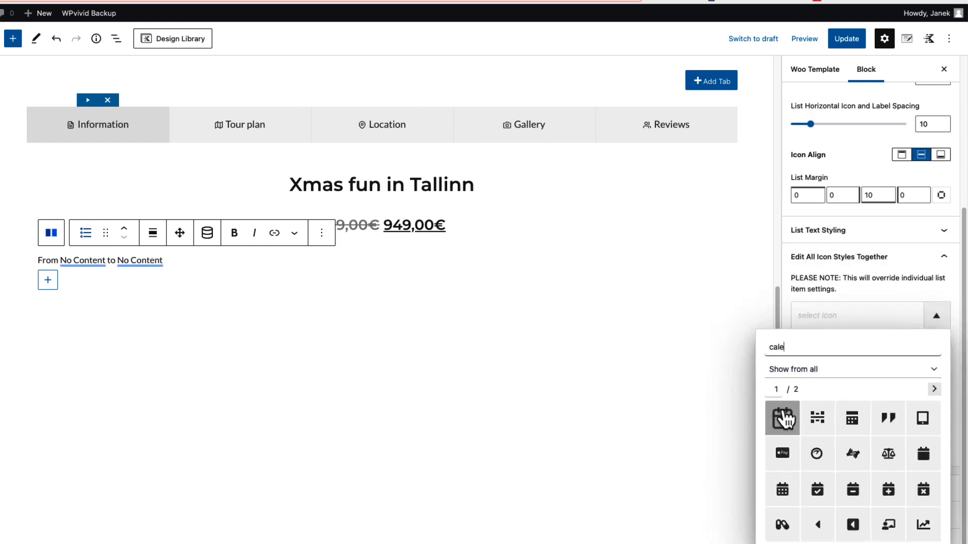
pyautogui.click(782, 418)
pyautogui.click(345, 234)
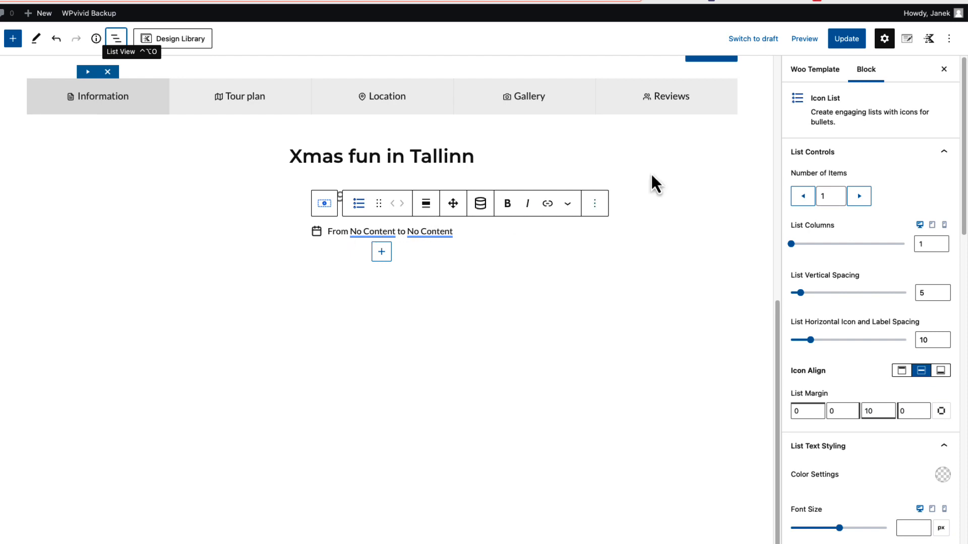
# Save the template, check the date line on the live Stockholm tour page and return to the template editor
pyautogui.click(841, 42)
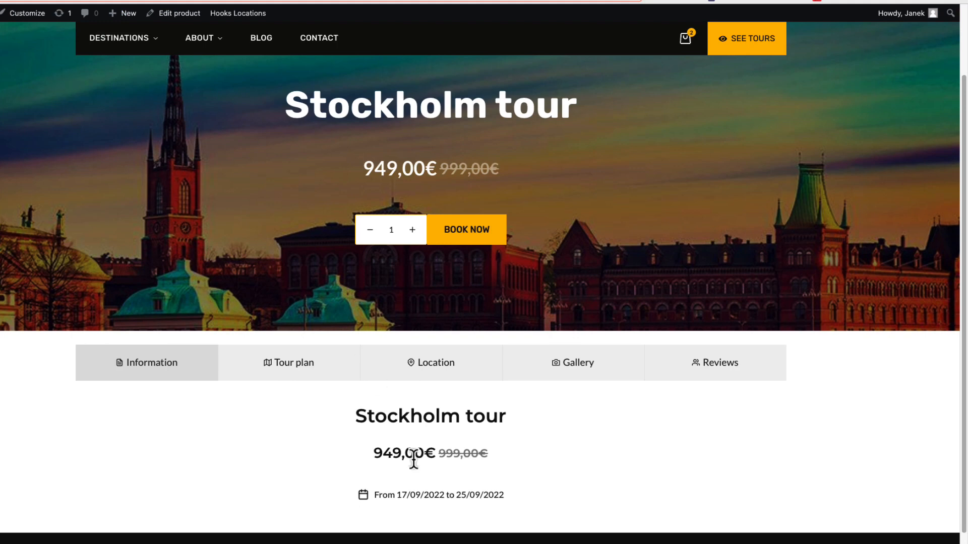
pyautogui.moveTo(508, 496); pyautogui.dragTo(377, 495)
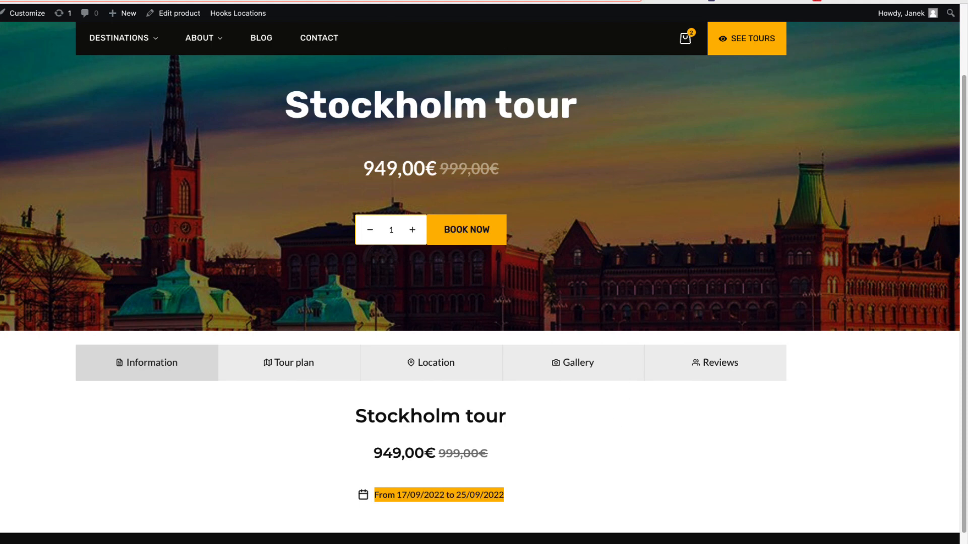
pyautogui.click(121, 1)
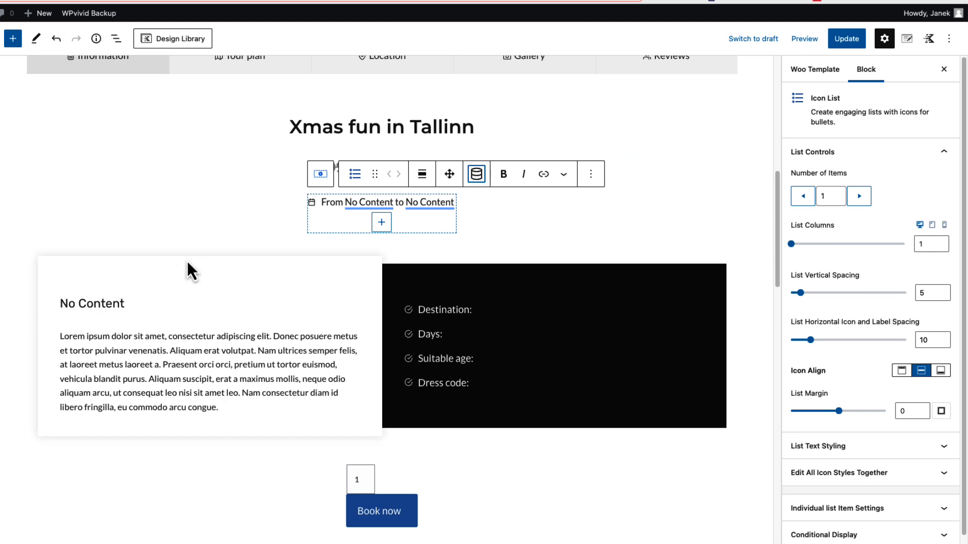
# Examine the two-column row below the dates: its sections, the heading's dynamic content settings and the short description block
pyautogui.click(174, 268)
pyautogui.click(355, 537)
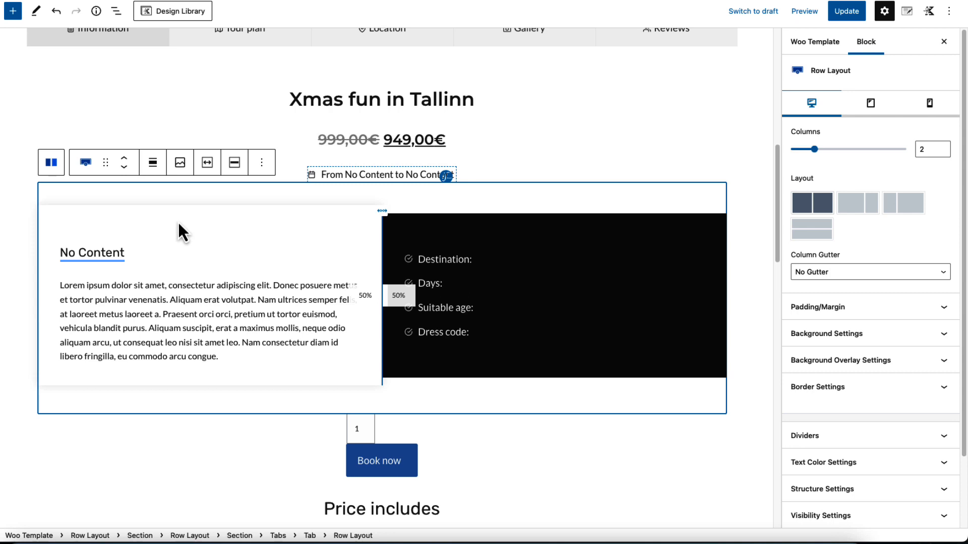
pyautogui.click(465, 223)
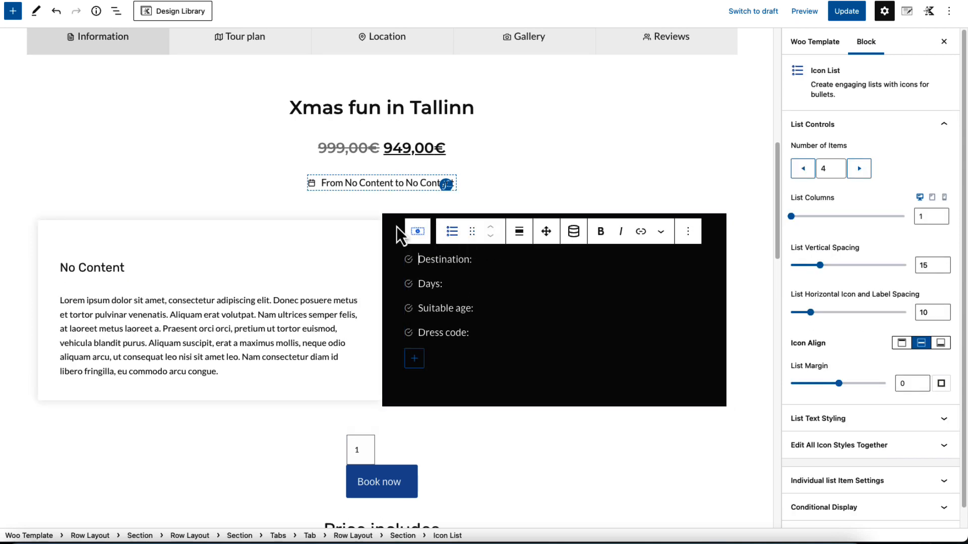
pyautogui.click(250, 235)
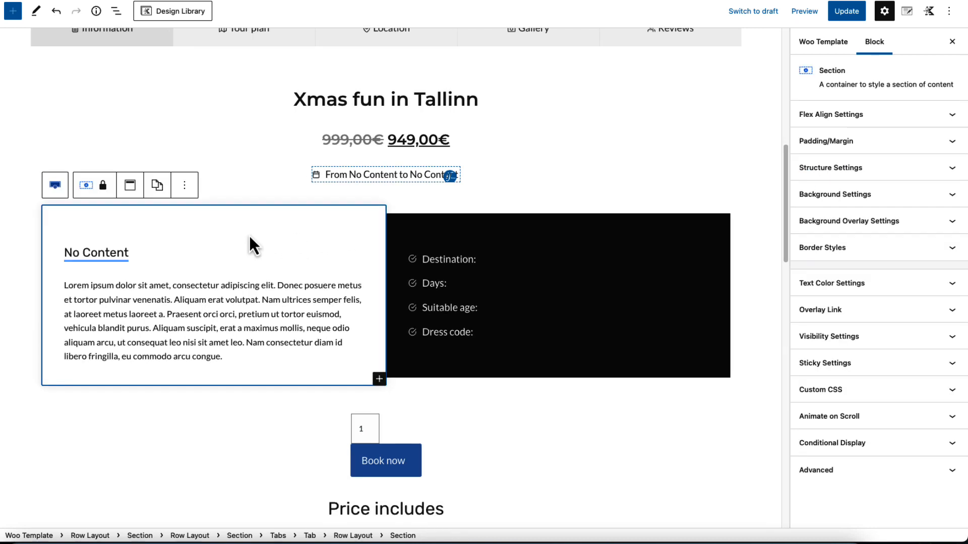
pyautogui.click(121, 250)
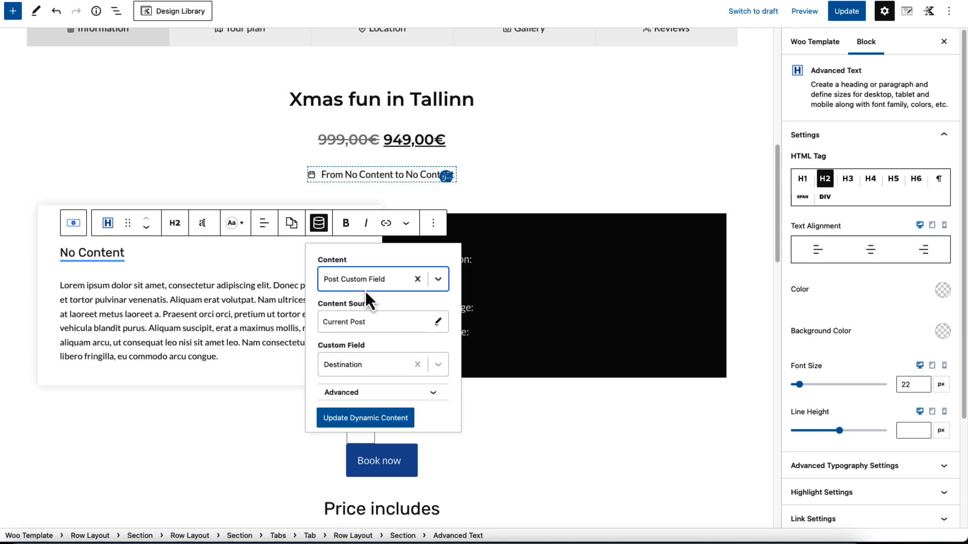
pyautogui.click(354, 313)
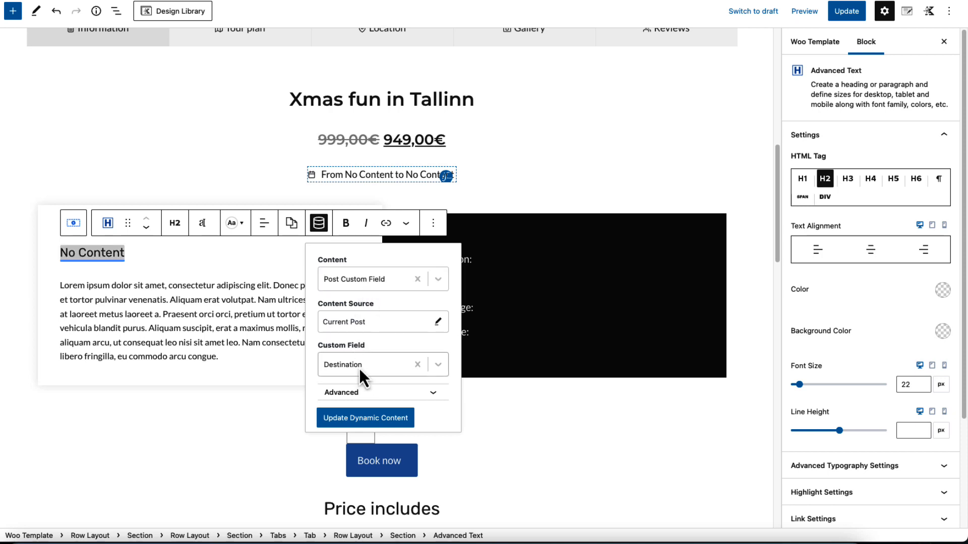
pyautogui.click(168, 297)
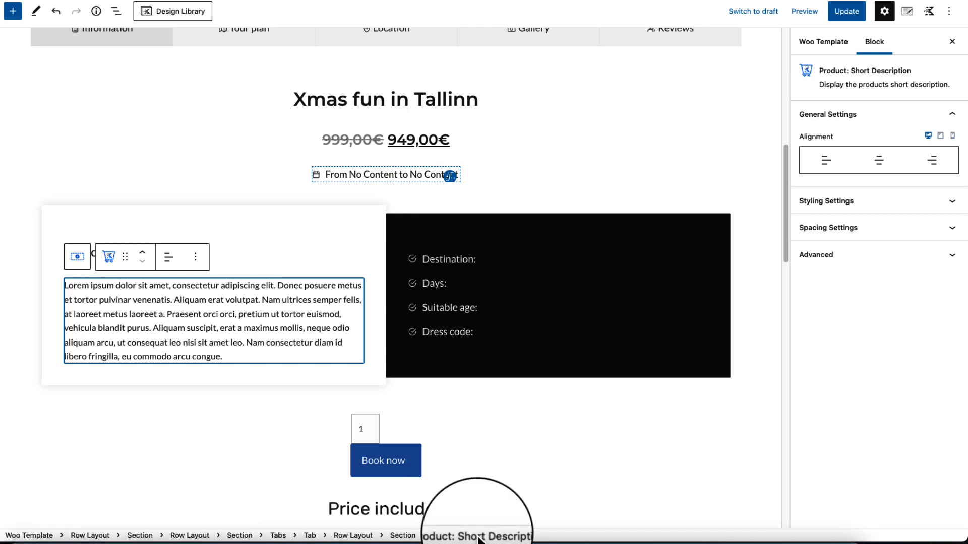
# Add the Post Custom Field "Destination" as dynamic content after "Destination:" in the icon list of the black section
pyautogui.click(486, 258)
pyautogui.click(574, 223)
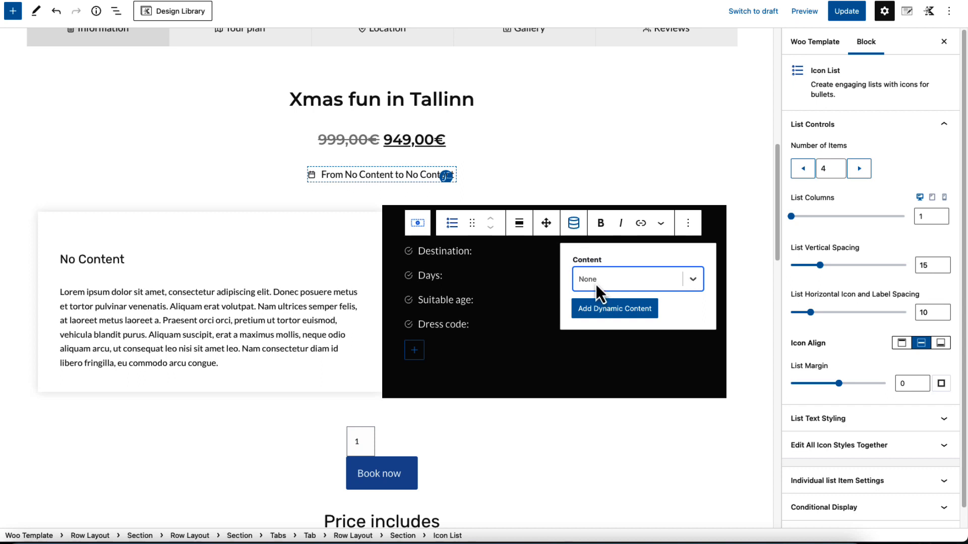
pyautogui.write('cust')
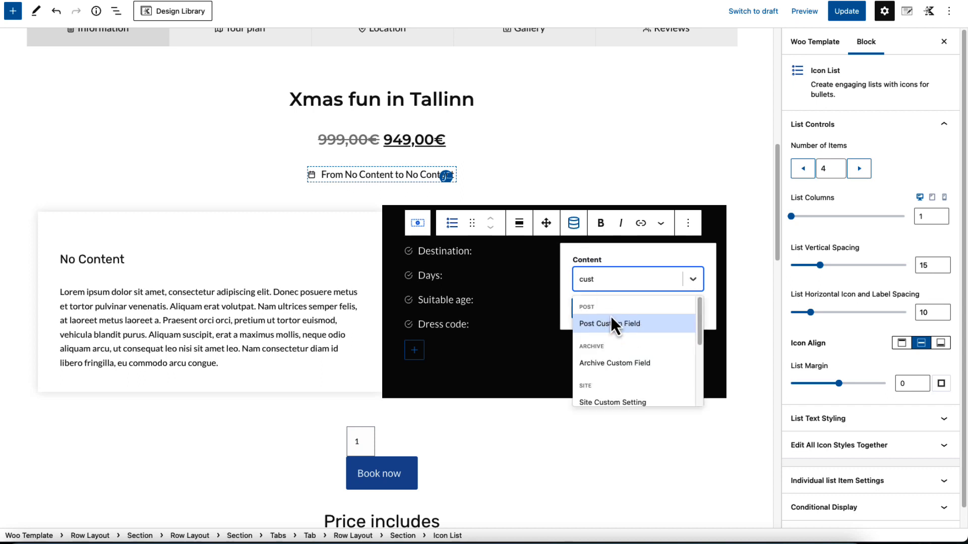
pyautogui.click(611, 322)
pyautogui.click(608, 363)
pyautogui.write('des')
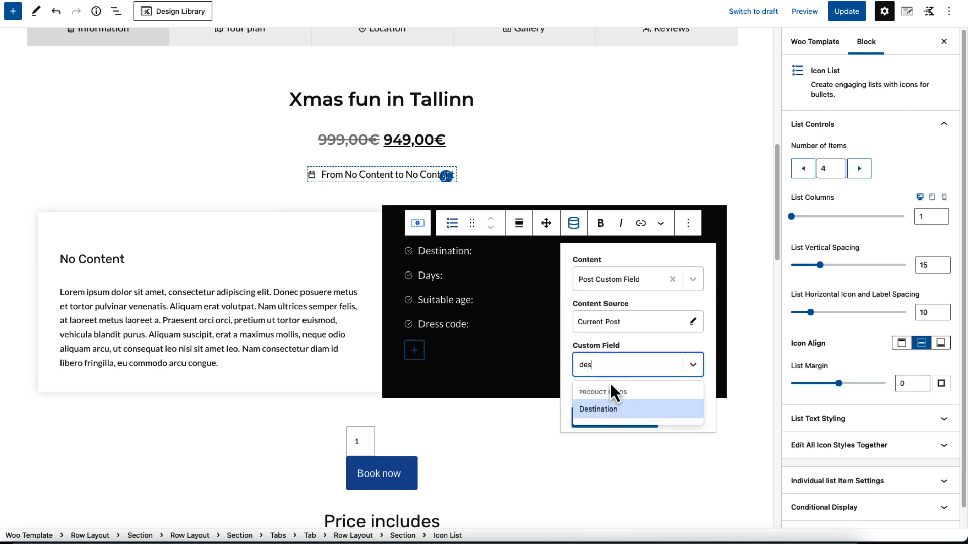
pyautogui.click(603, 408)
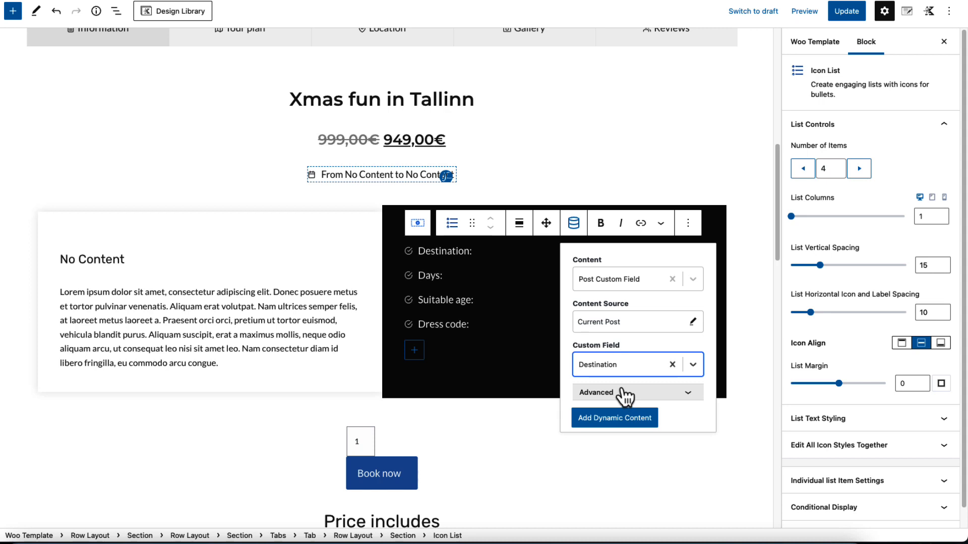
pyautogui.click(621, 424)
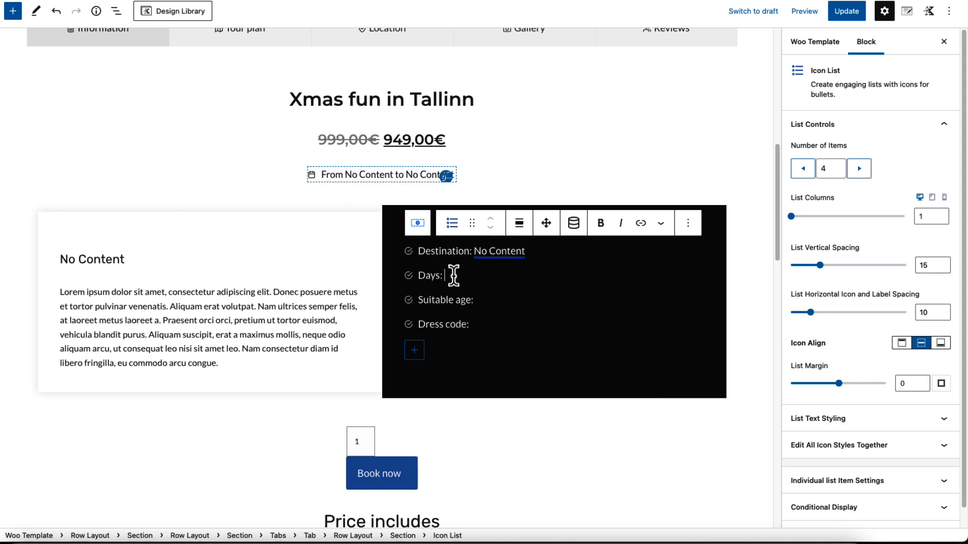
# Add the Post Custom Field "How many days?" as dynamic content after "Days:" in the icon list
pyautogui.click(570, 225)
pyautogui.click(588, 278)
pyautogui.write('custo')
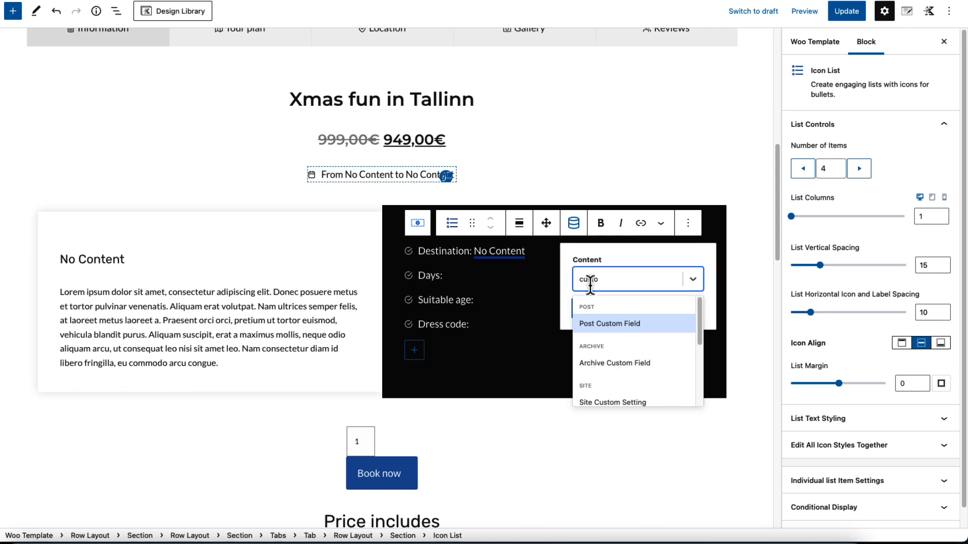
pyautogui.click(609, 323)
pyautogui.click(609, 364)
pyautogui.write('d')
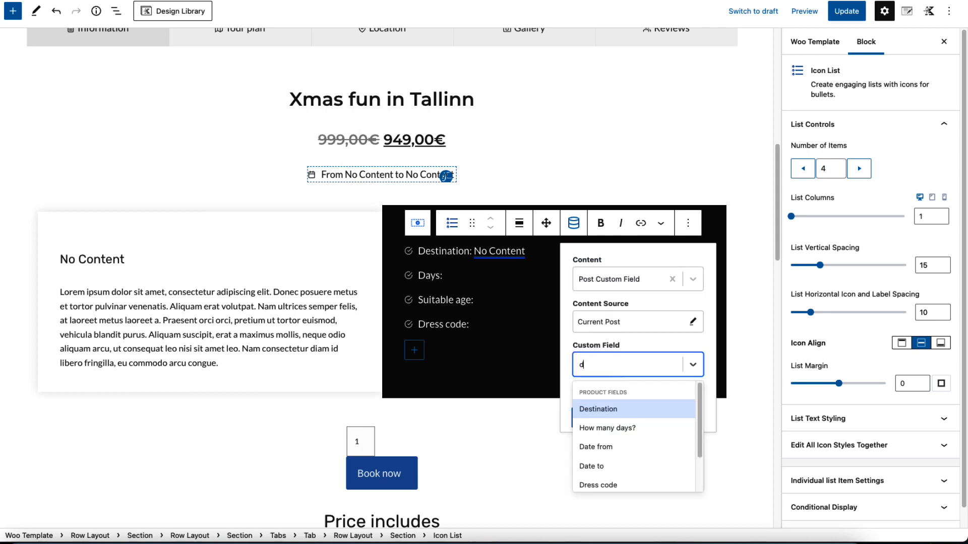
pyautogui.write('ay')
pyautogui.click(603, 410)
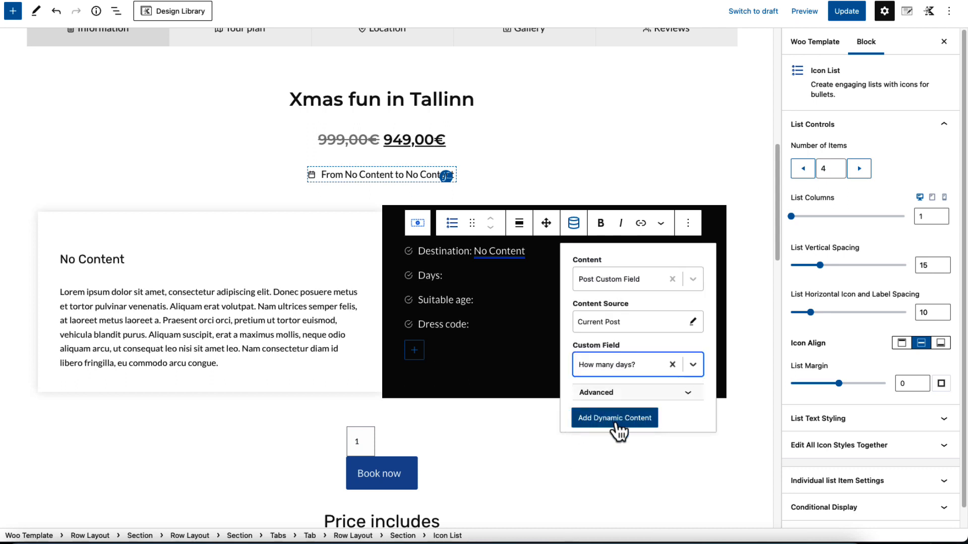
pyautogui.click(614, 420)
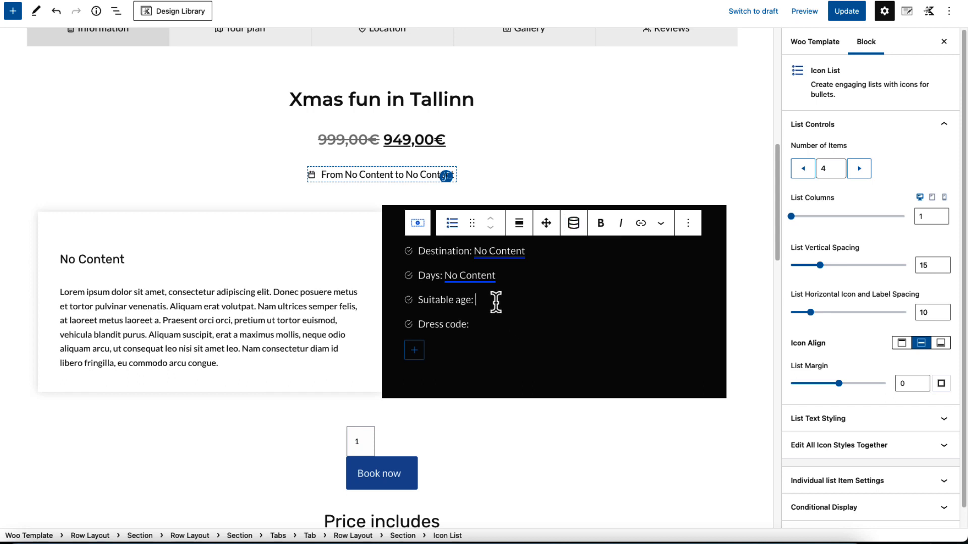
# Add the Post Custom Field "Suitable age" as dynamic content after "Suitable age:" in the icon list
pyautogui.click(574, 224)
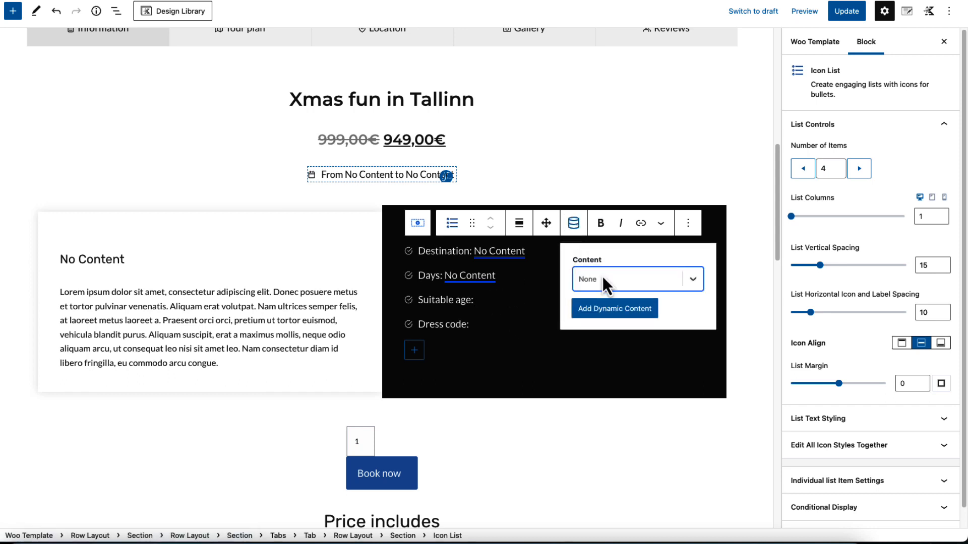
pyautogui.click(603, 278)
pyautogui.write('custo')
pyautogui.press('Return')
pyautogui.click(607, 364)
pyautogui.write('a')
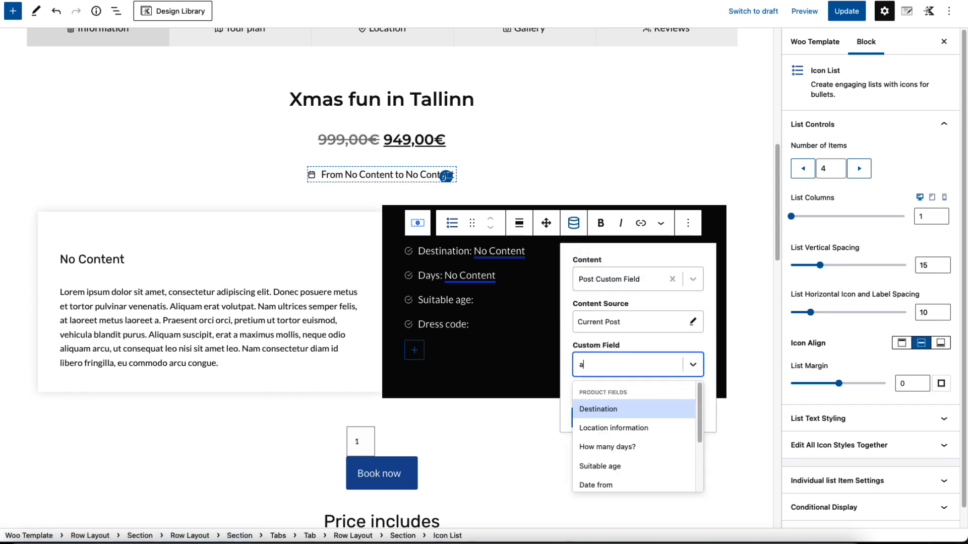
pyautogui.write('ge')
pyautogui.click(603, 407)
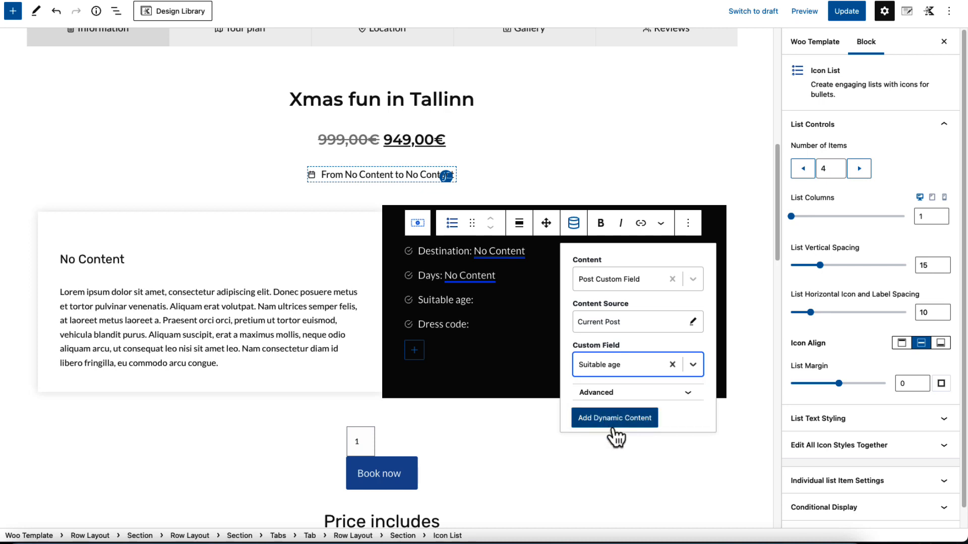
pyautogui.click(613, 427)
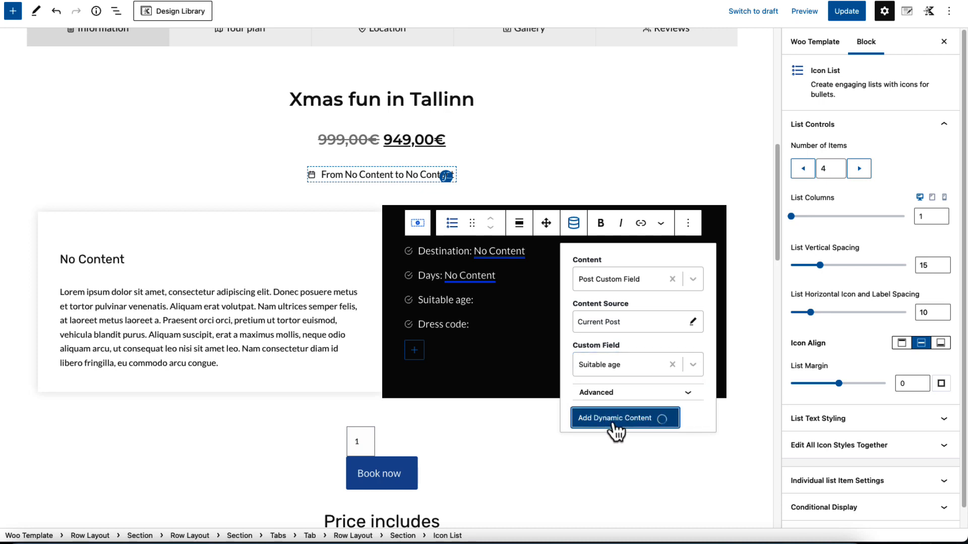
# Add the Post Custom Field "Dress code" as dynamic content after "Dress code:" in the icon list
pyautogui.click(574, 224)
pyautogui.click(591, 280)
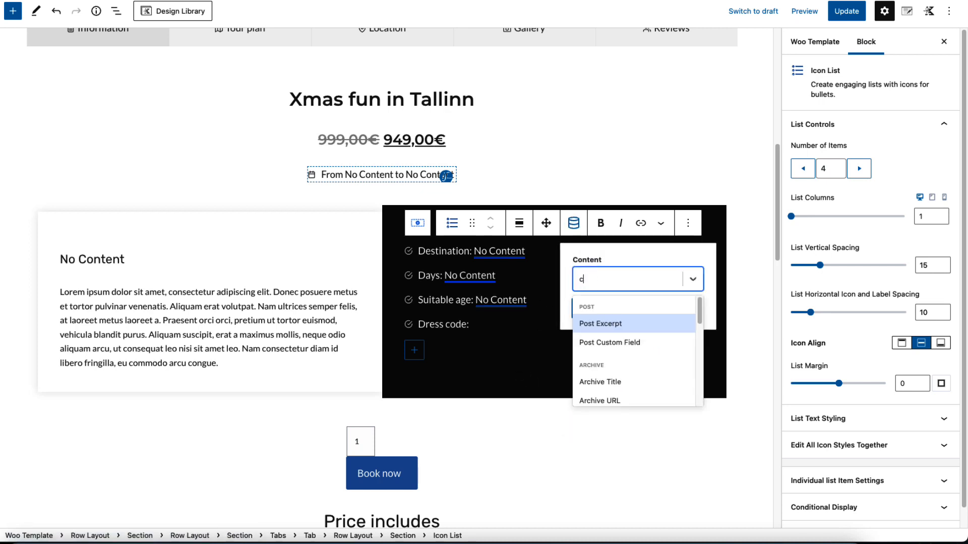
pyautogui.write('cust')
pyautogui.click(600, 325)
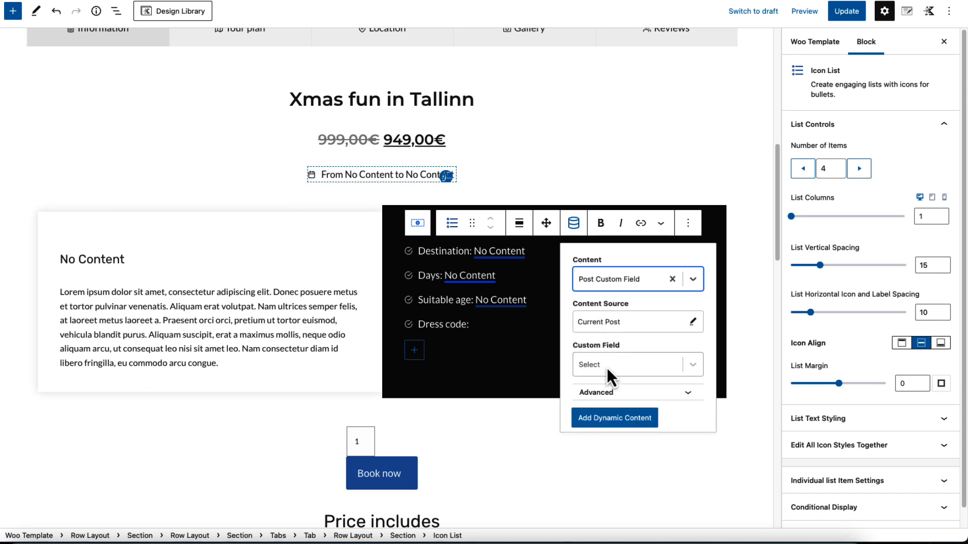
pyautogui.click(607, 364)
pyautogui.write('dre')
pyautogui.click(607, 410)
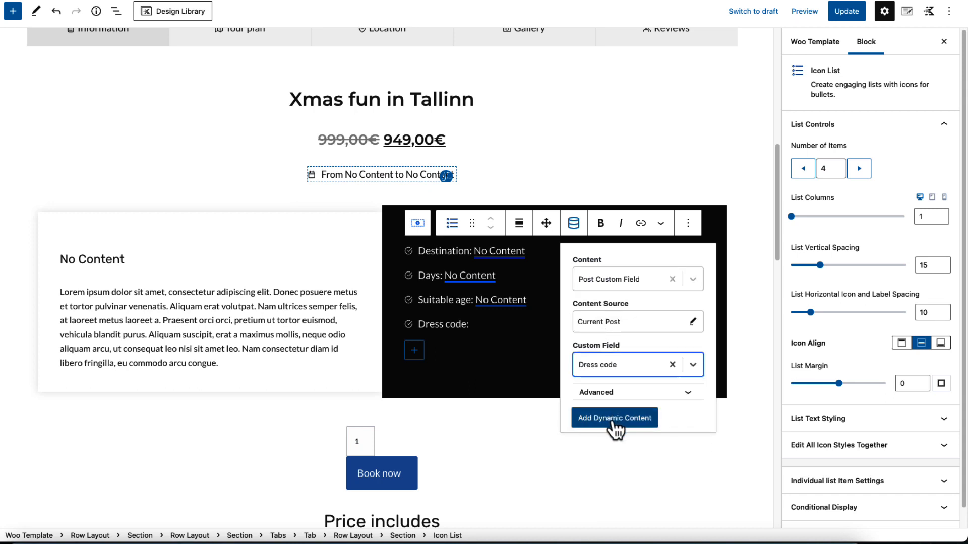
pyautogui.click(614, 420)
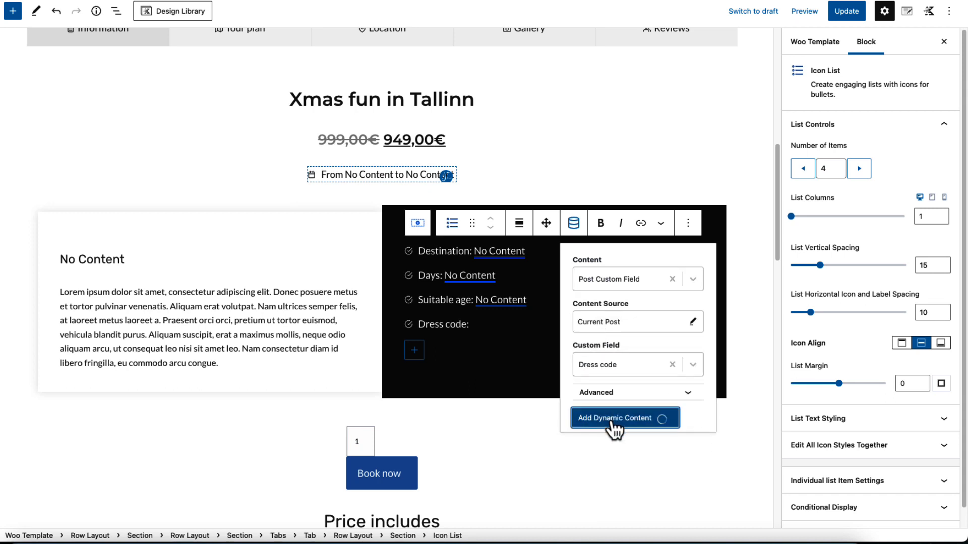
# Save the template, check the tour details on the live Stockholm tour page and return to the template editor
pyautogui.click(847, 11)
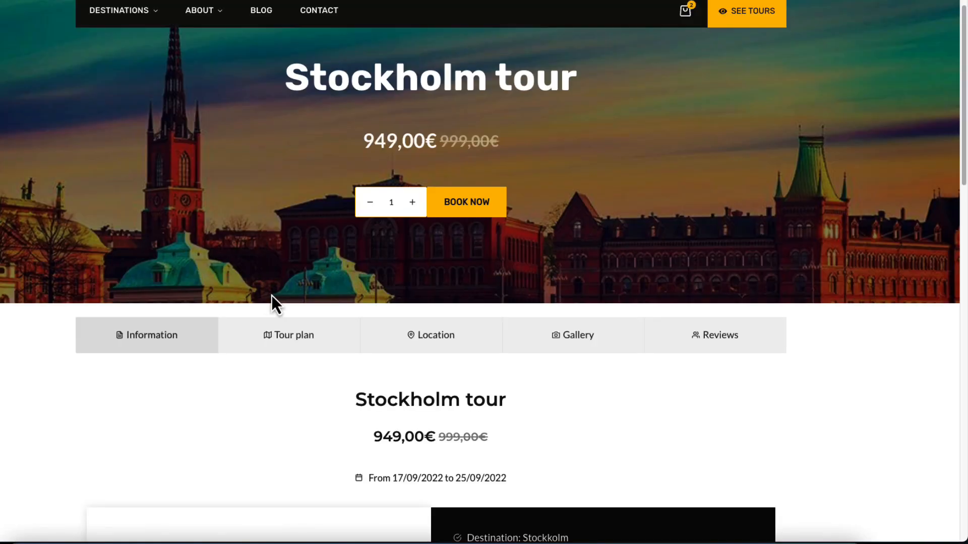
pyautogui.scroll(-5, 281, 289)
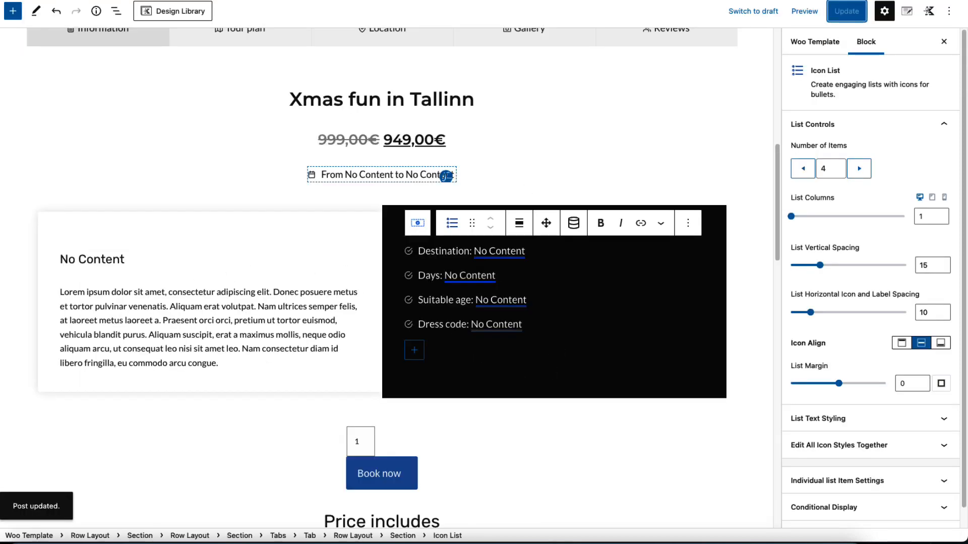
pyautogui.scroll(-3, 257, 295)
pyautogui.scroll(-2, 265, 295)
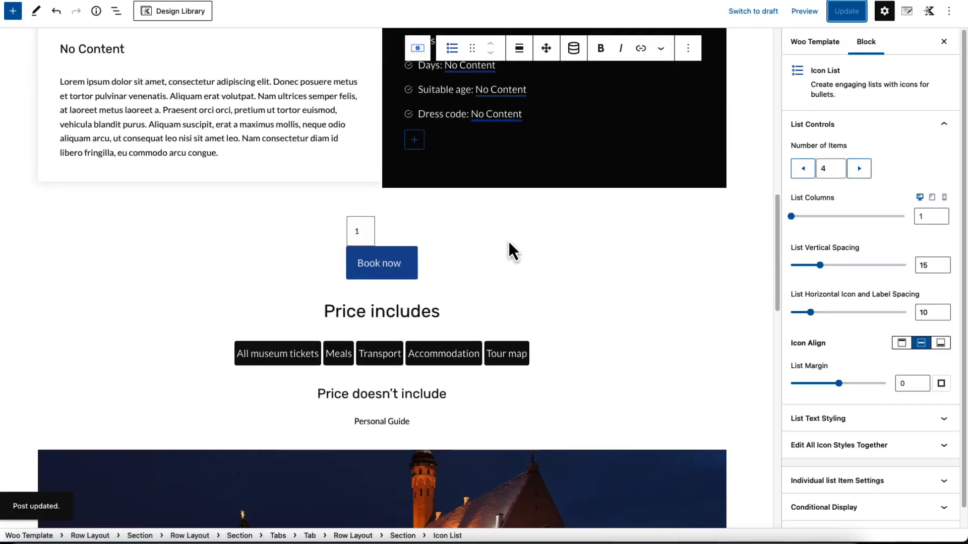
# Examine the add to cart block and the source and style settings of the "Price includes" and "Price doesn't include" dynamic lists
pyautogui.click(508, 240)
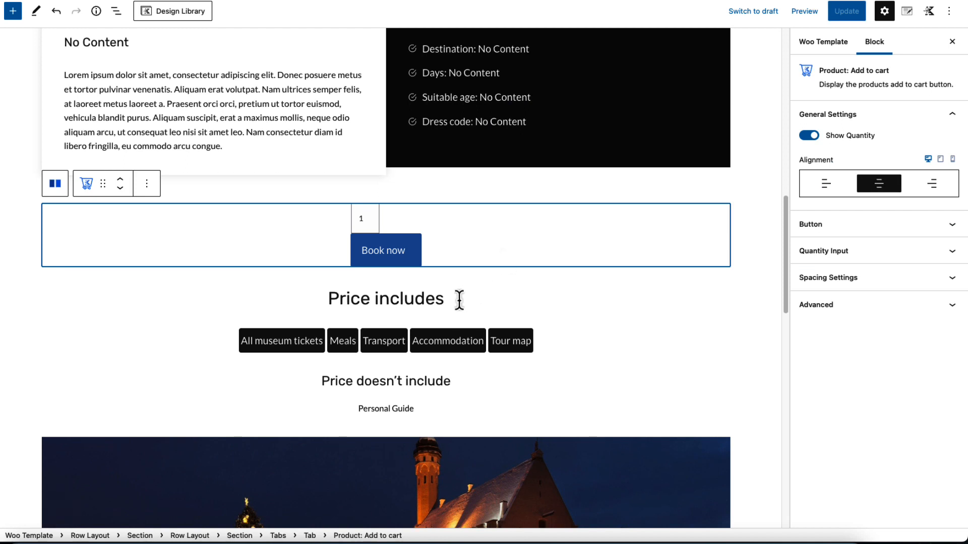
pyautogui.click(458, 300)
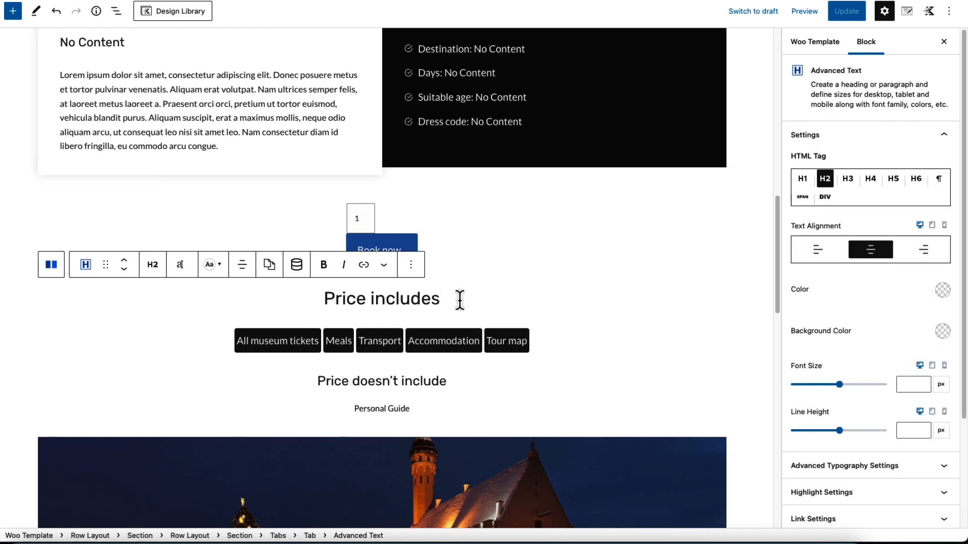
pyautogui.click(541, 338)
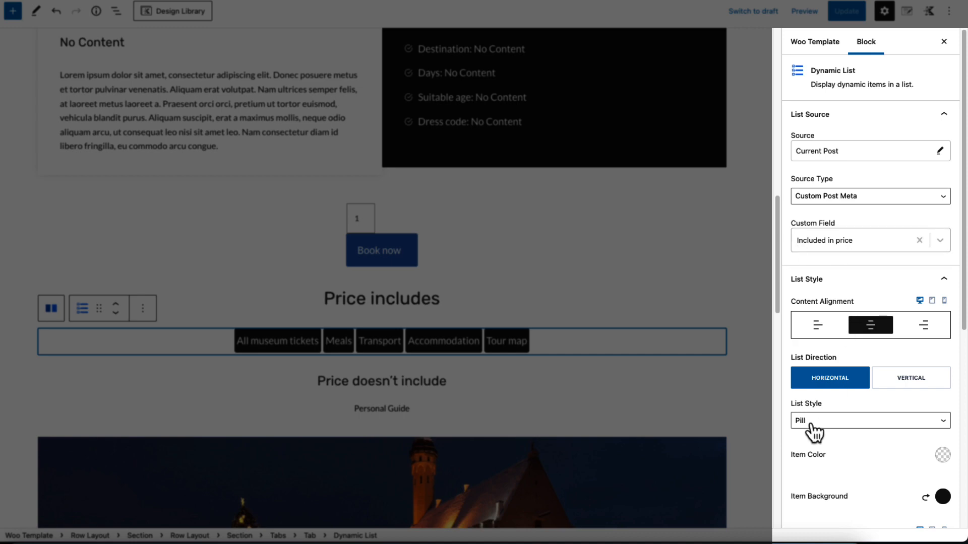
pyautogui.scroll(-3, 815, 436)
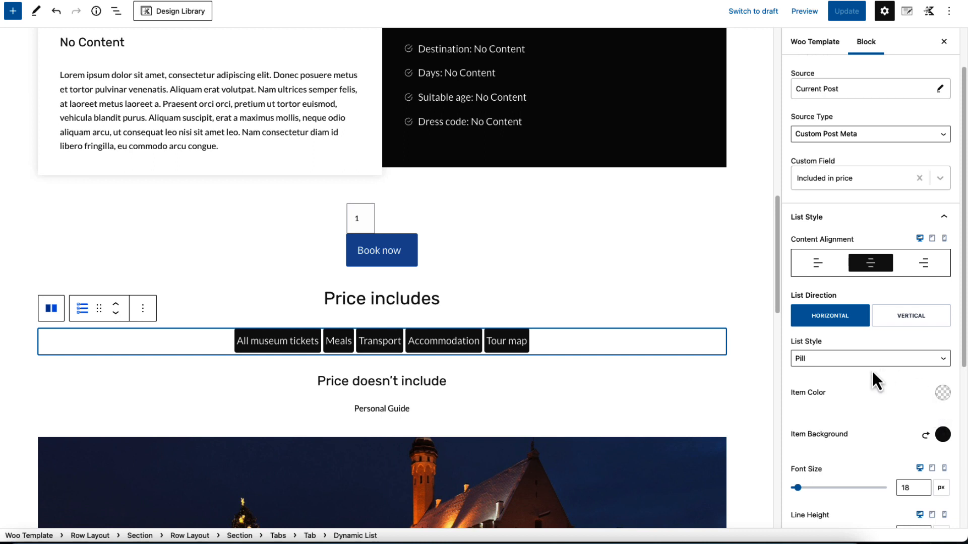
pyautogui.click(455, 384)
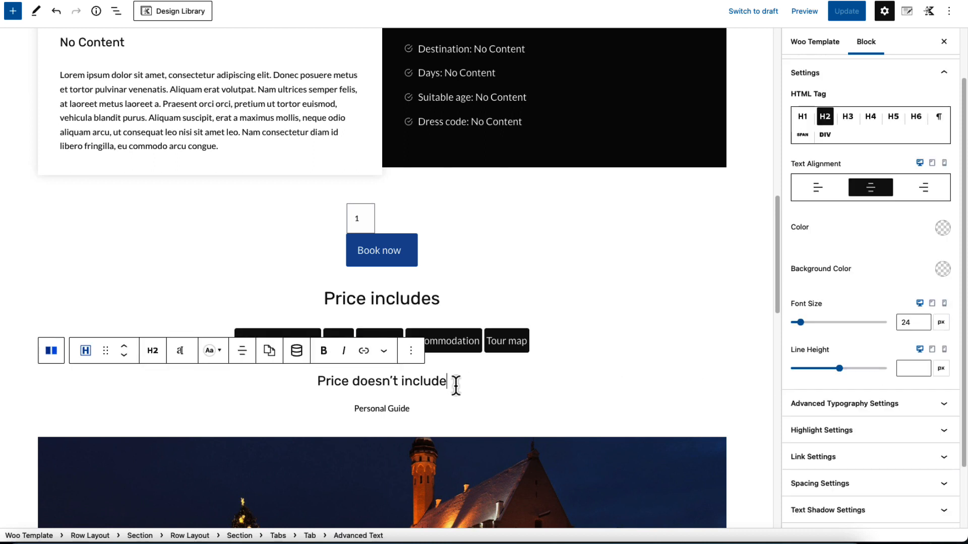
pyautogui.click(421, 411)
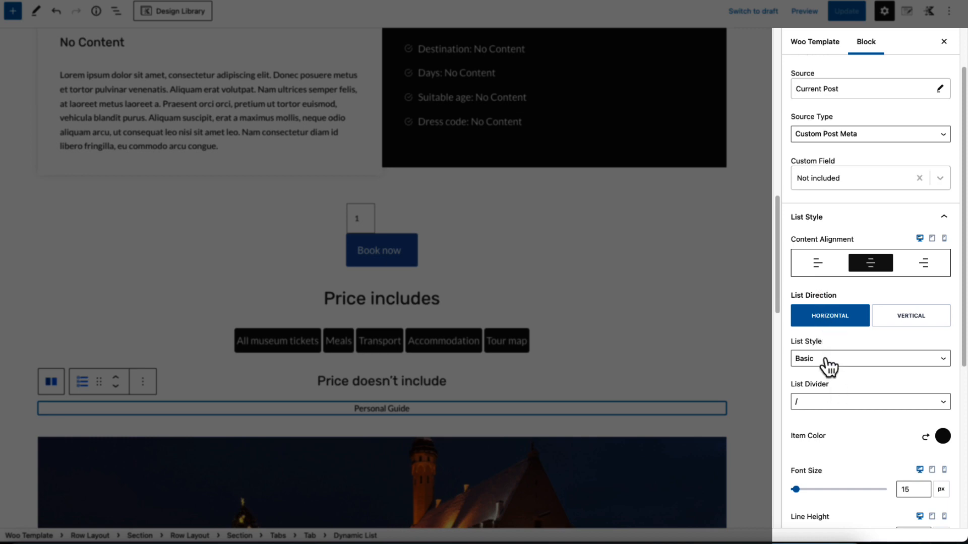
pyautogui.scroll(-5, 827, 364)
pyautogui.scroll(-6, 588, 374)
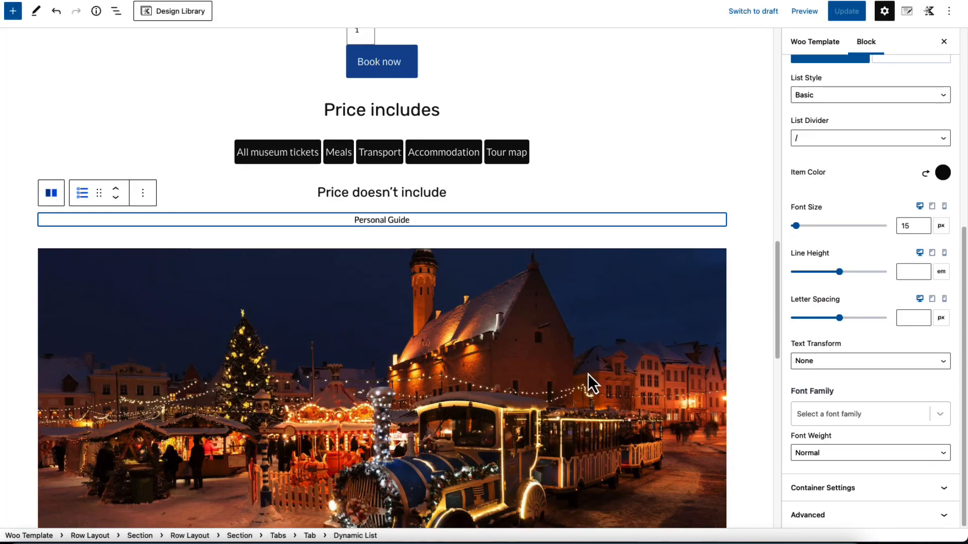
# Examine the dynamic image settings of the large image below the price lists
pyautogui.click(494, 277)
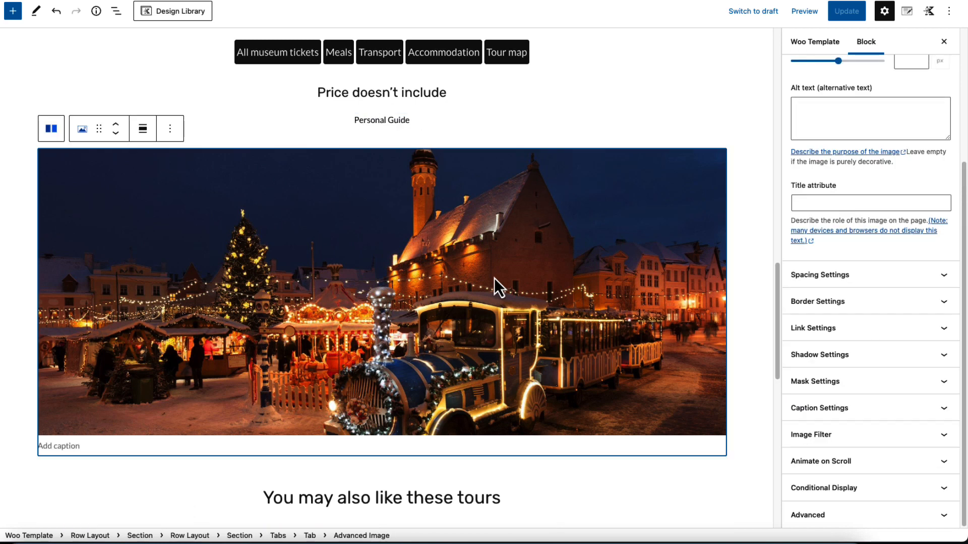
pyautogui.scroll(5, 801, 177)
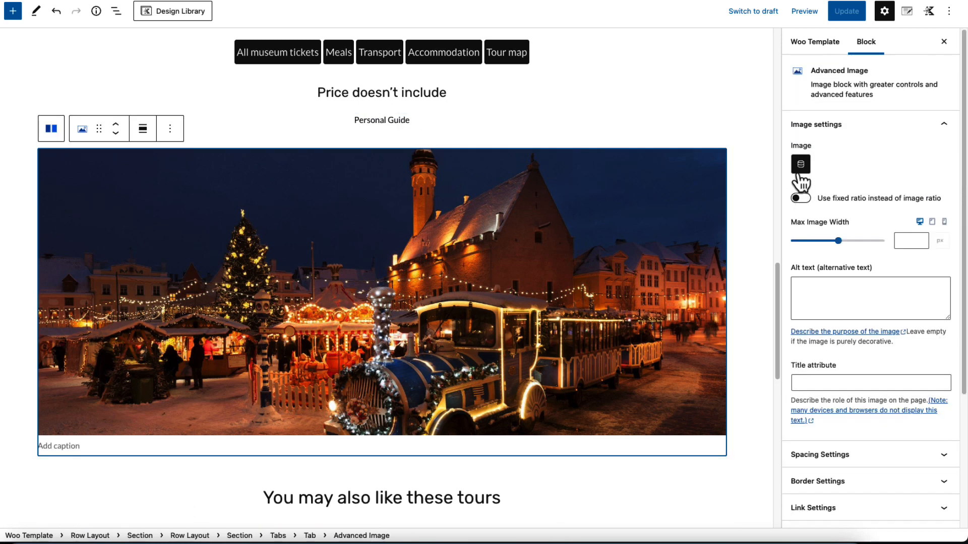
pyautogui.click(801, 164)
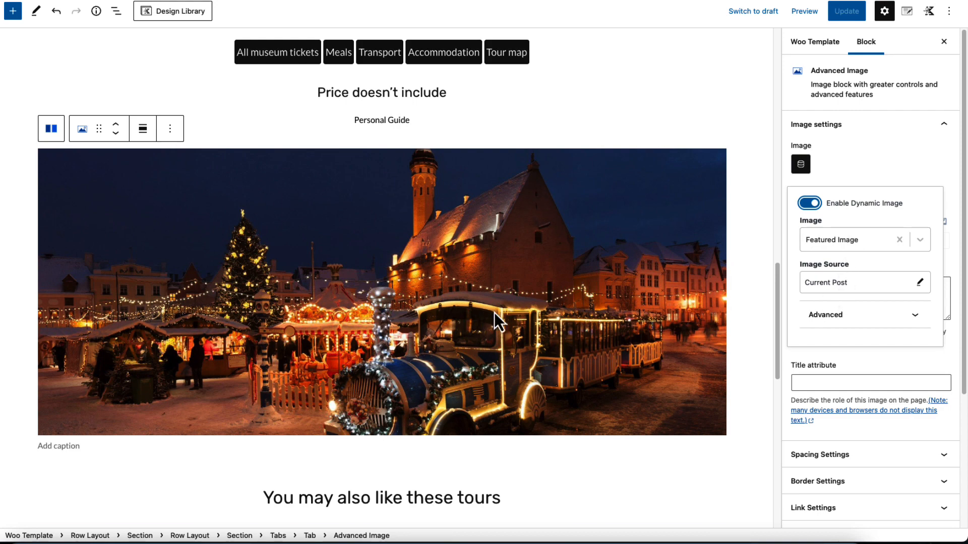
# Examine the "You may also like these tours" heading and related products block, and locate the Product: Related block among the available Woo template blocks
pyautogui.scroll(-6, 496, 312)
pyautogui.click(426, 160)
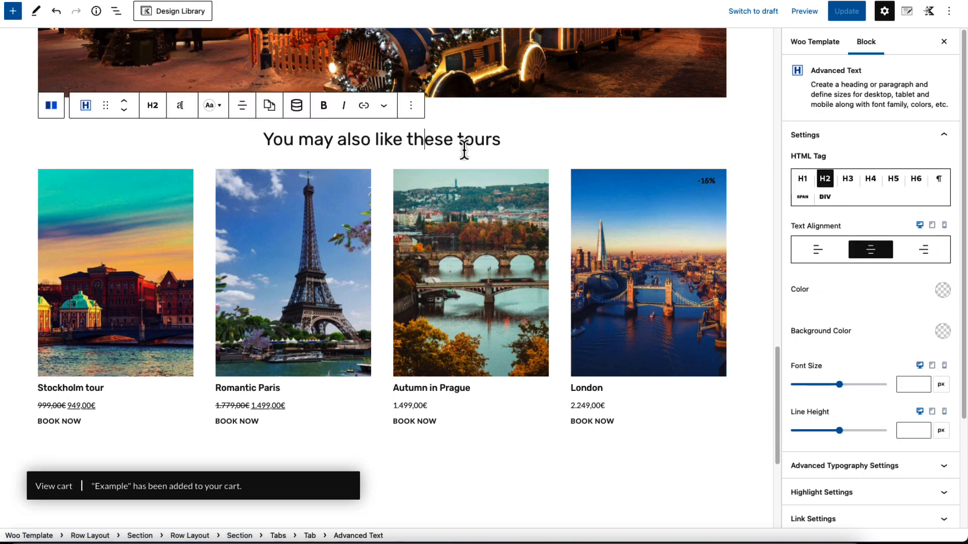
pyautogui.click(329, 216)
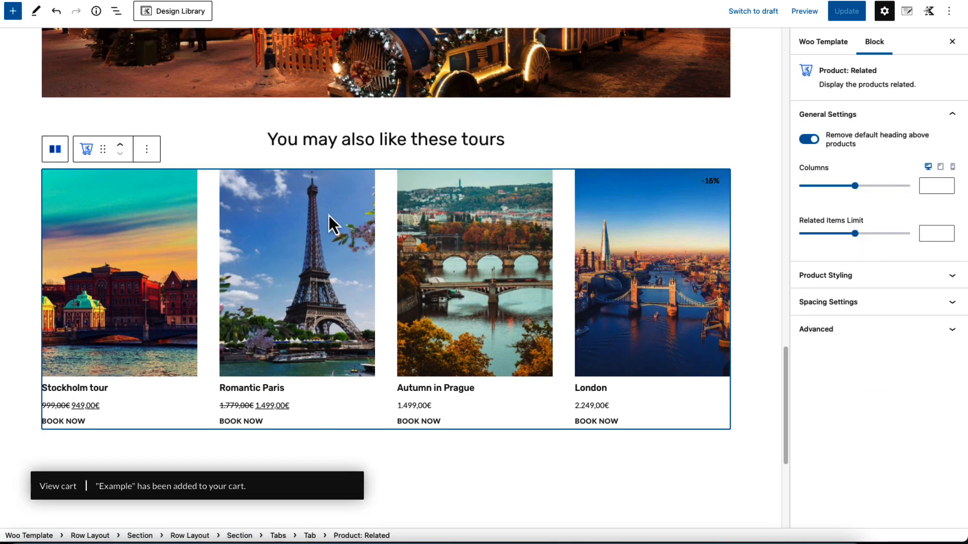
pyautogui.click(13, 11)
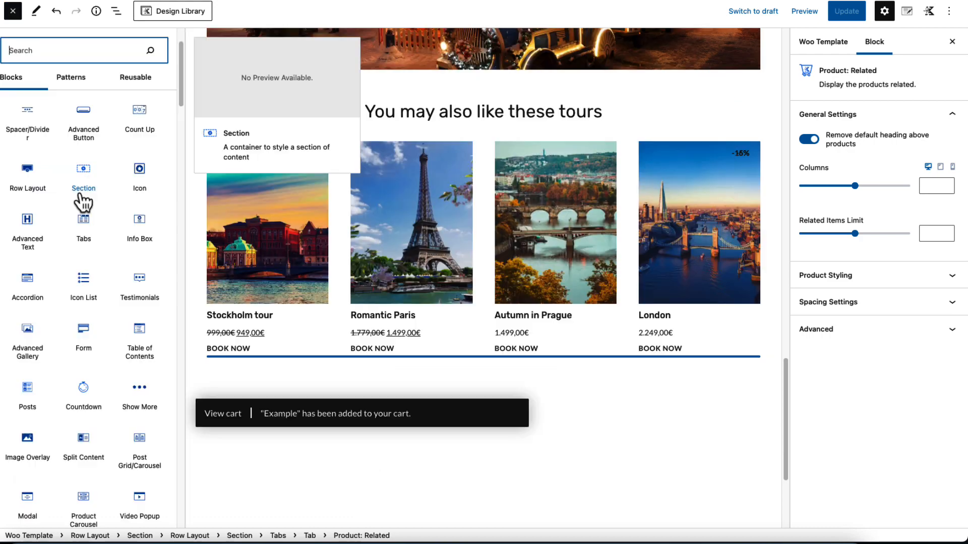
pyautogui.scroll(-5, 80, 247)
pyautogui.scroll(-6, 80, 246)
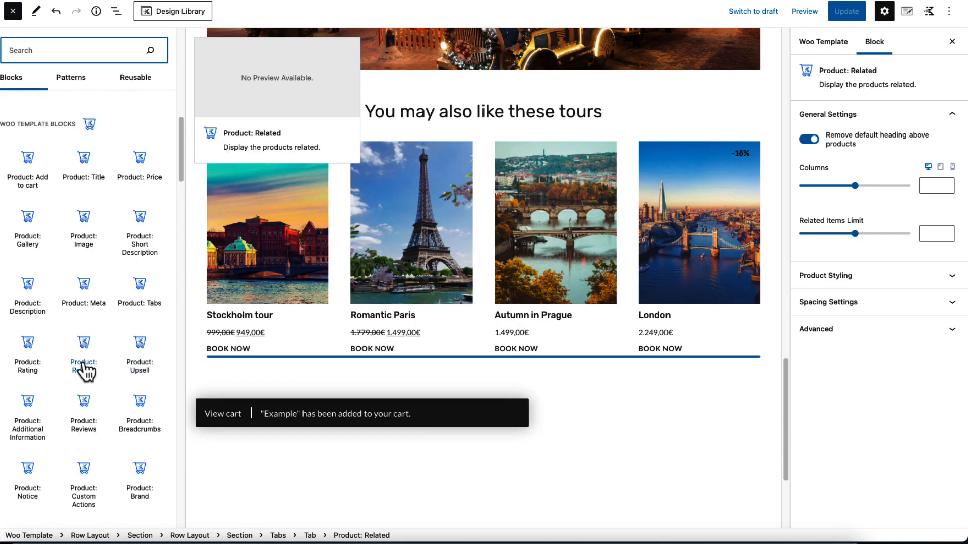
pyautogui.press('Escape')
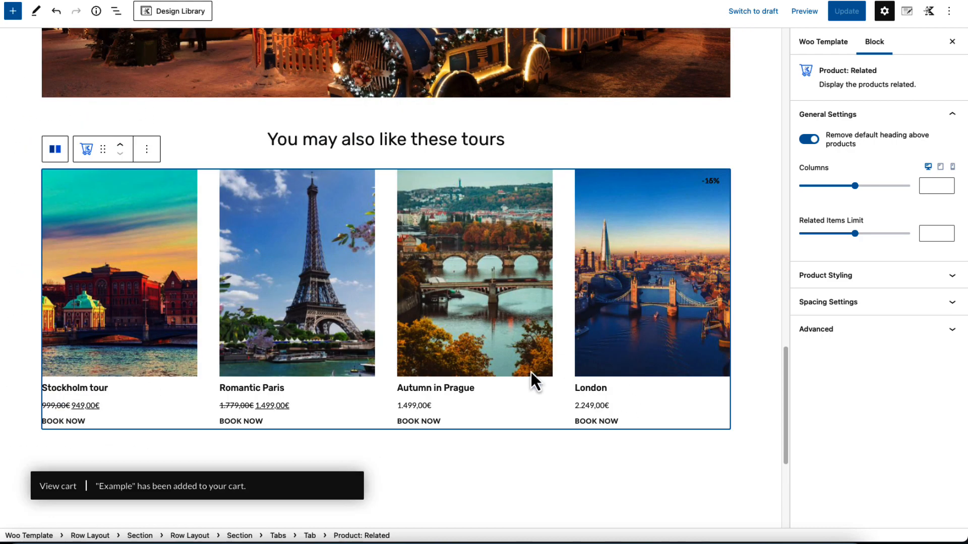
# Check the Tour plan tab on the live Stockholm tour page and examine its product description block in the template
pyautogui.scroll(-2, 531, 372)
pyautogui.click(450, 434)
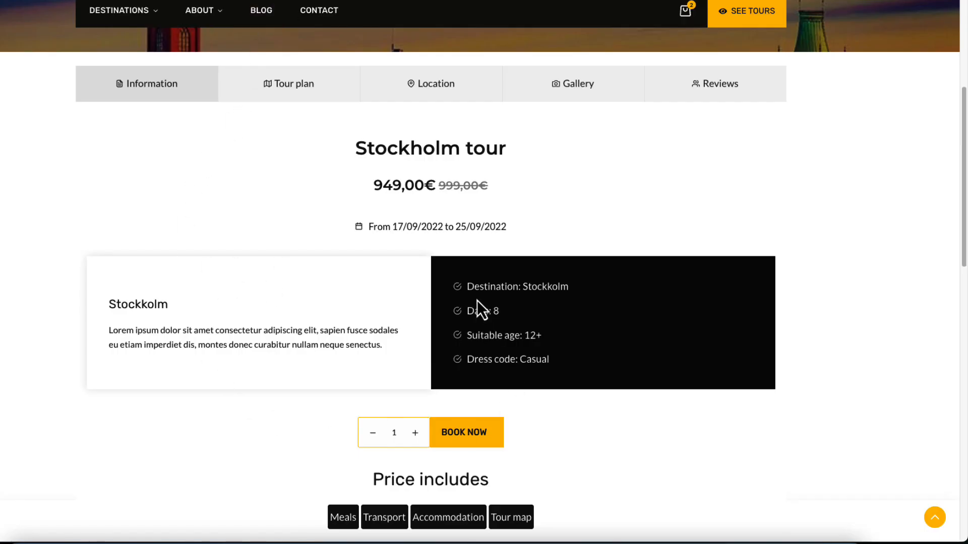
pyautogui.click(304, 93)
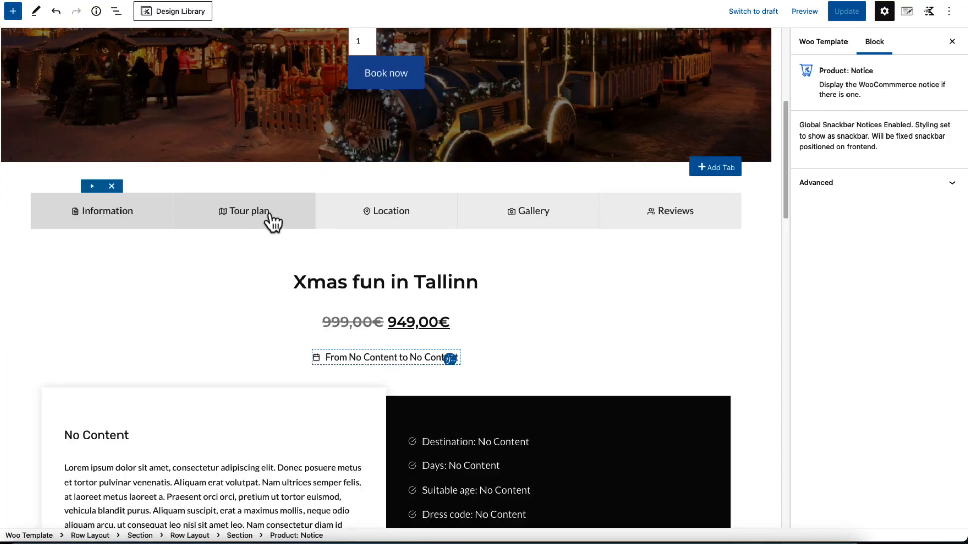
pyautogui.click(273, 222)
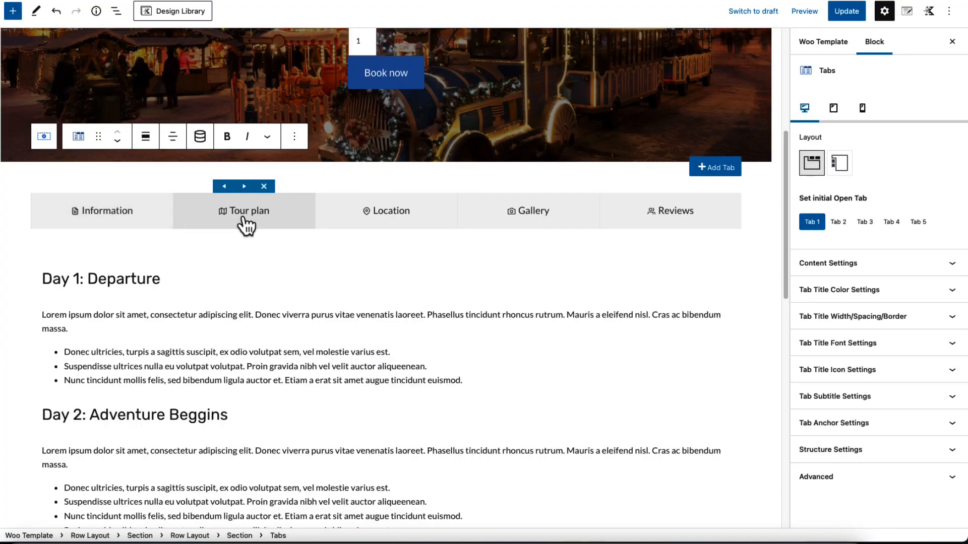
pyautogui.click(202, 308)
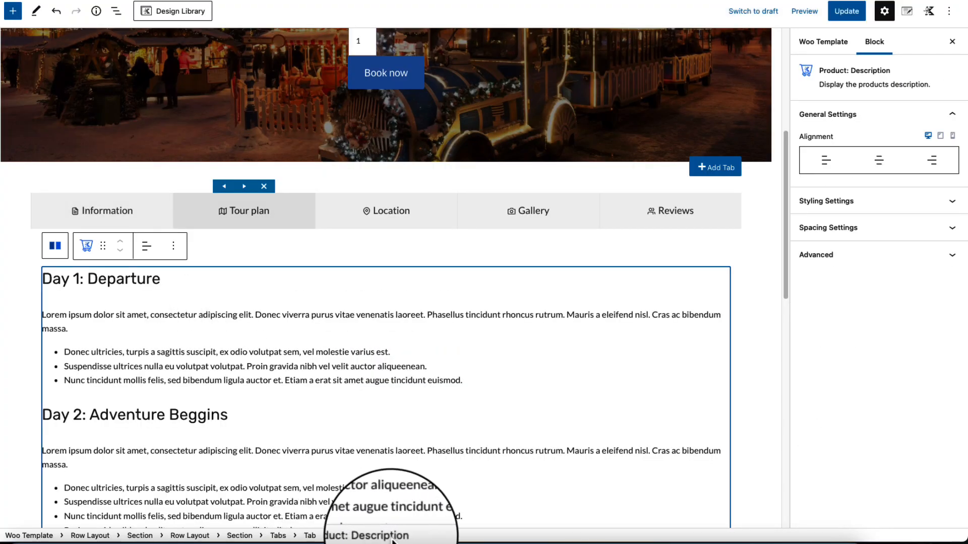
# Examine the dynamic custom field sources of the heading and paragraph in the Location tab
pyautogui.click(406, 223)
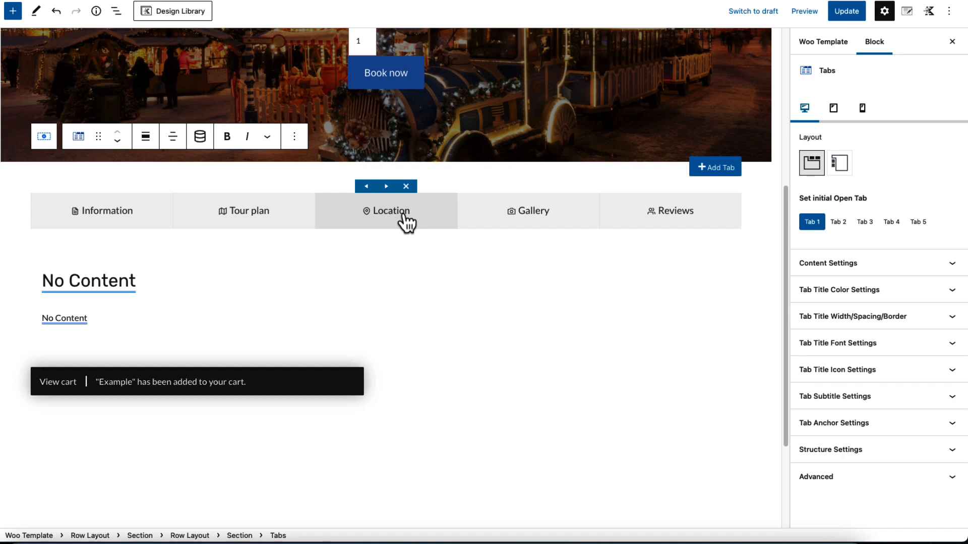
pyautogui.click(147, 280)
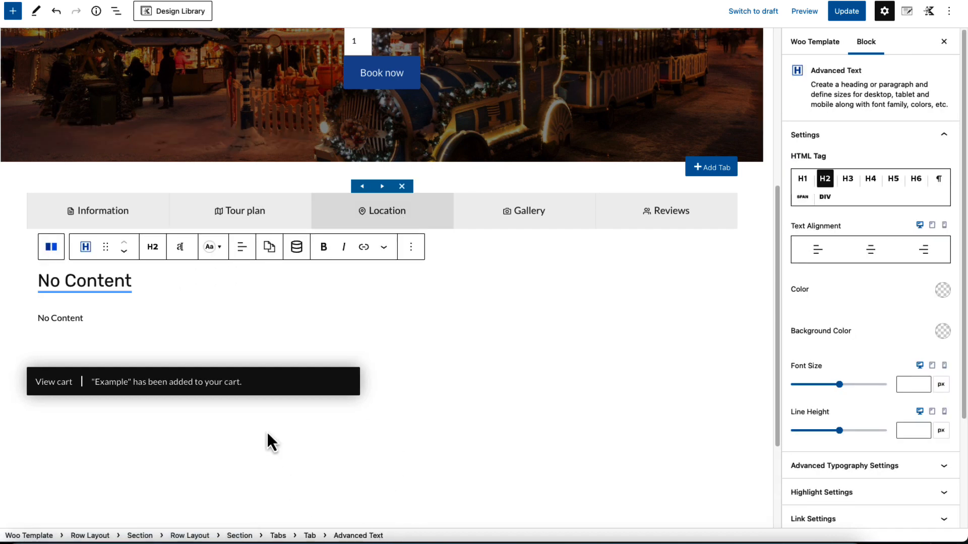
pyautogui.click(296, 247)
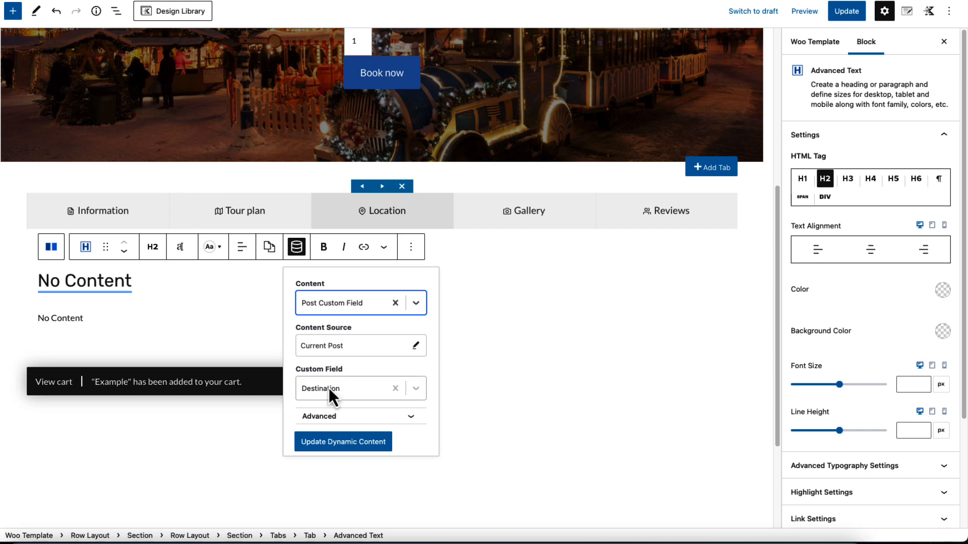
pyautogui.click(153, 326)
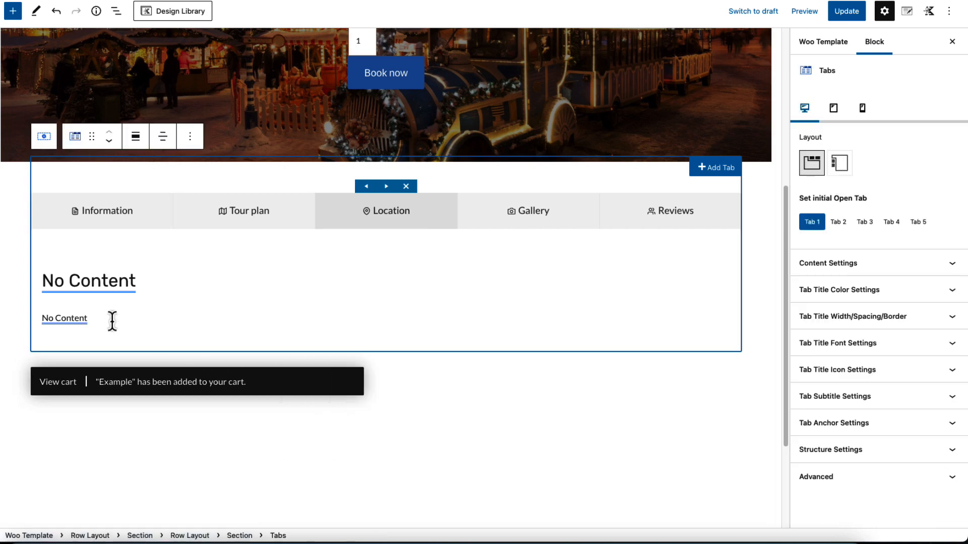
pyautogui.click(102, 318)
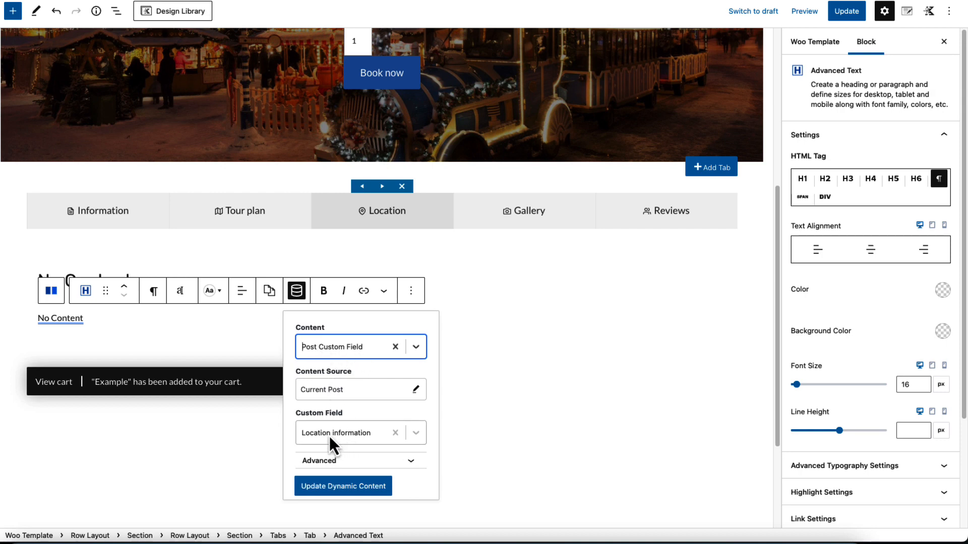
# Examine the Gallery tab's product gallery layout and the content max width of its row layout
pyautogui.click(520, 221)
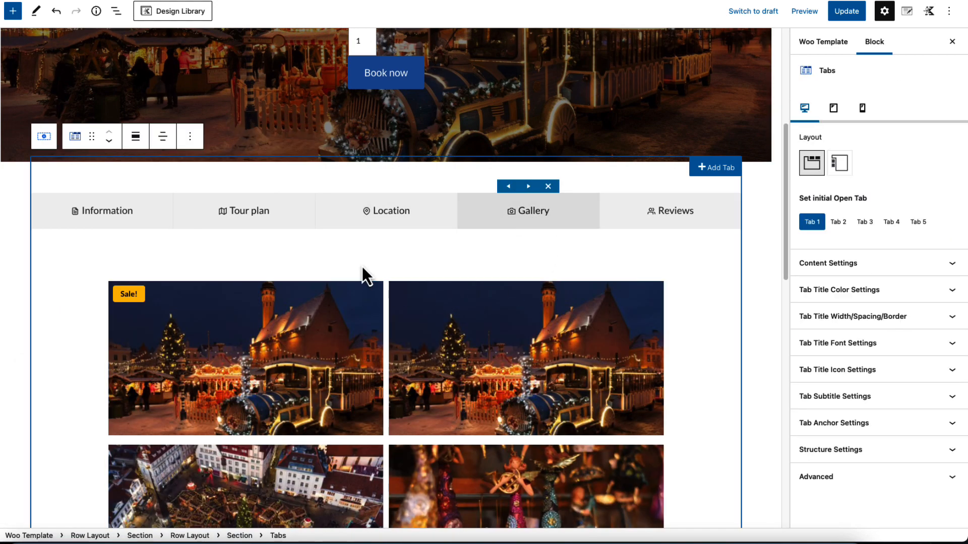
pyautogui.click(318, 290)
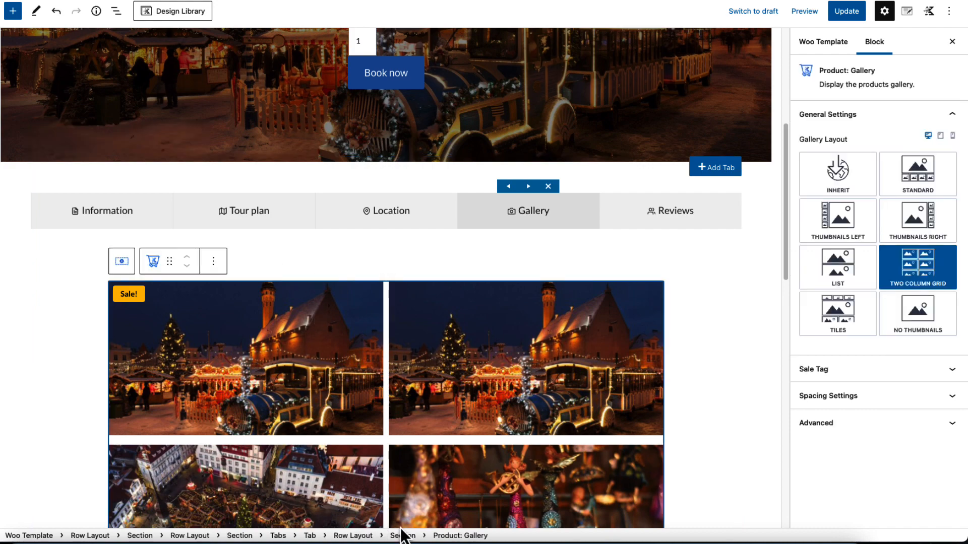
pyautogui.click(352, 536)
pyautogui.scroll(5, 357, 286)
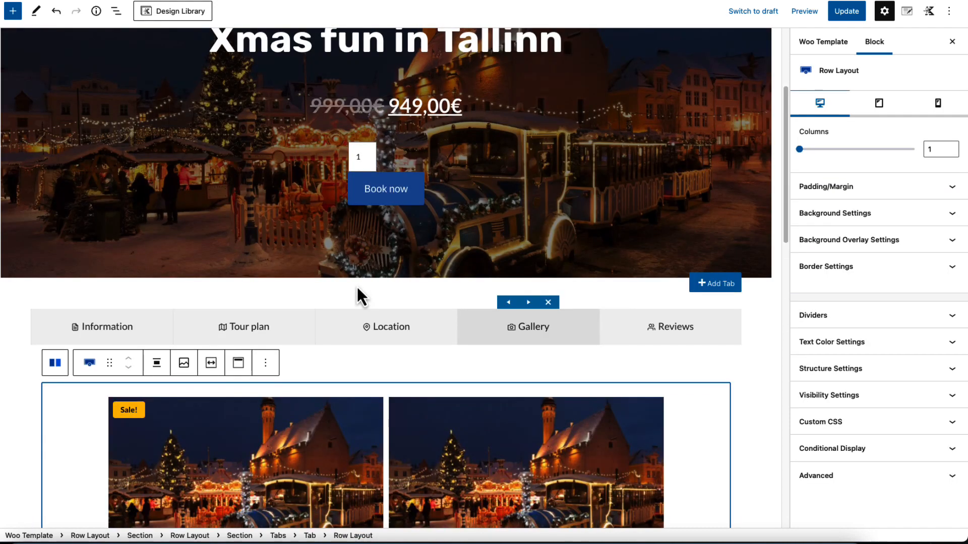
pyautogui.scroll(-3, 356, 285)
pyautogui.click(220, 286)
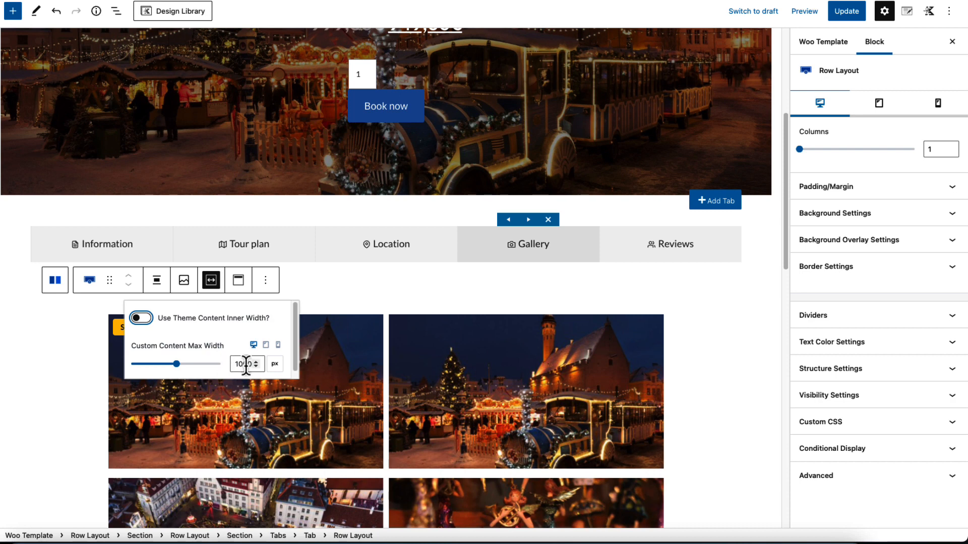
pyautogui.click(97, 385)
pyautogui.click(241, 378)
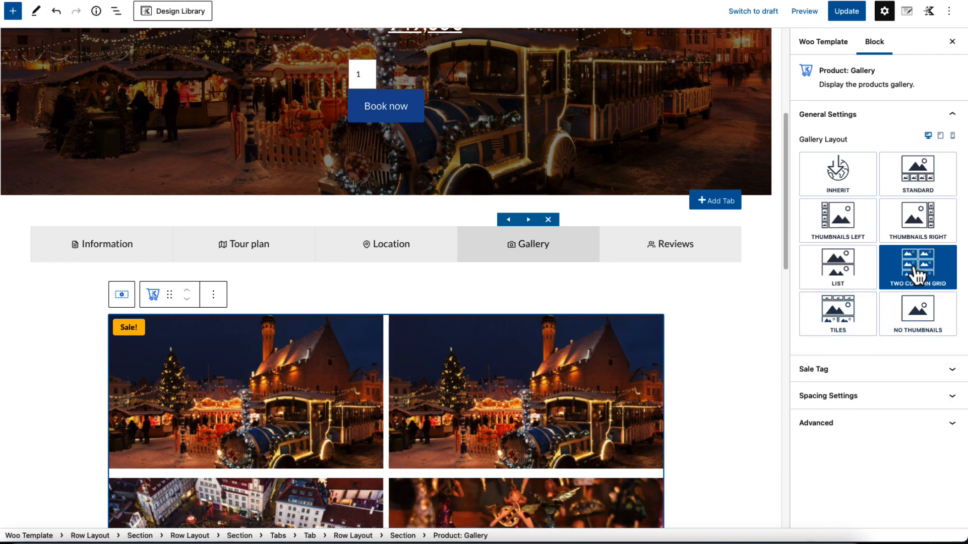
# Examine the Reviews tab in the template and check the Location and Gallery tabs on the live Stockholm tour page
pyautogui.click(673, 252)
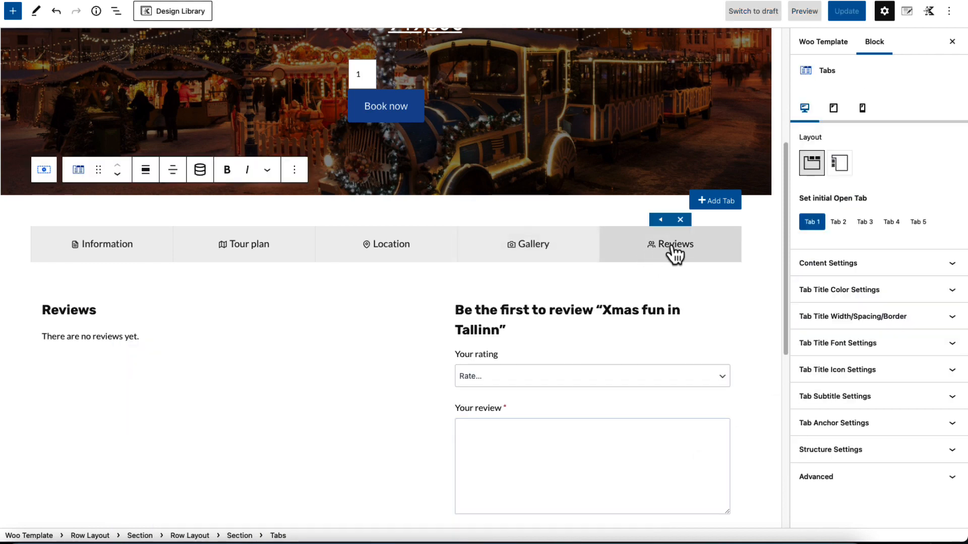
pyautogui.click(283, 304)
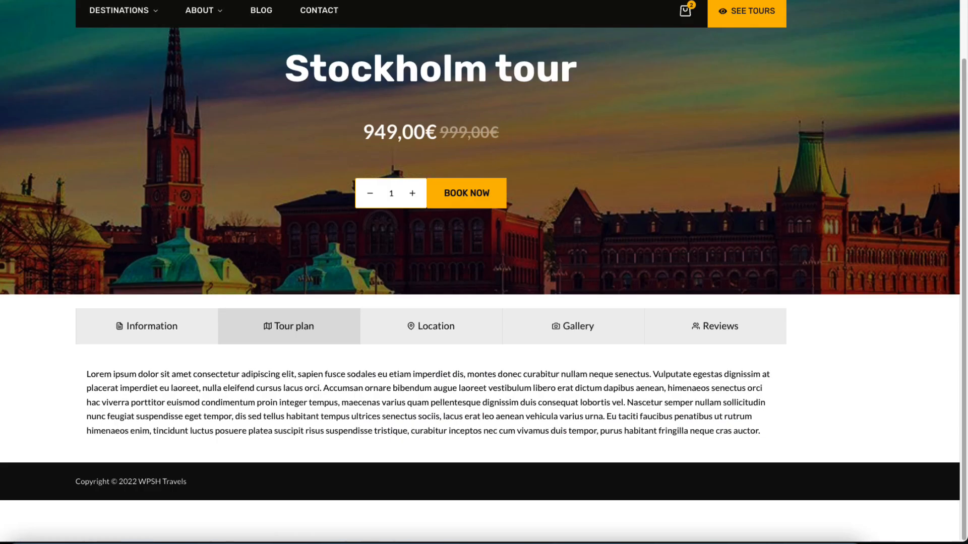
pyautogui.click(437, 328)
pyautogui.click(557, 333)
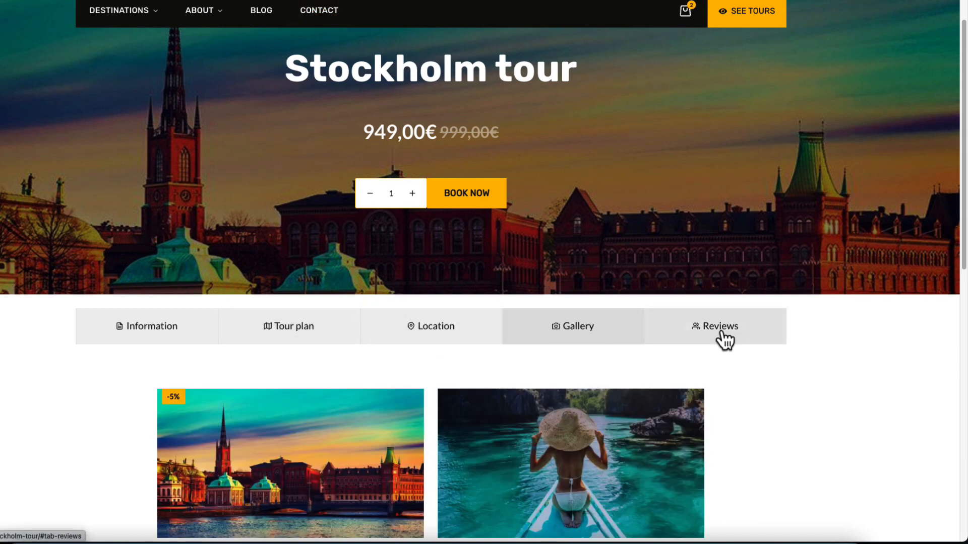
pyautogui.click(701, 329)
pyautogui.scroll(-3, 656, 252)
pyautogui.click(600, 173)
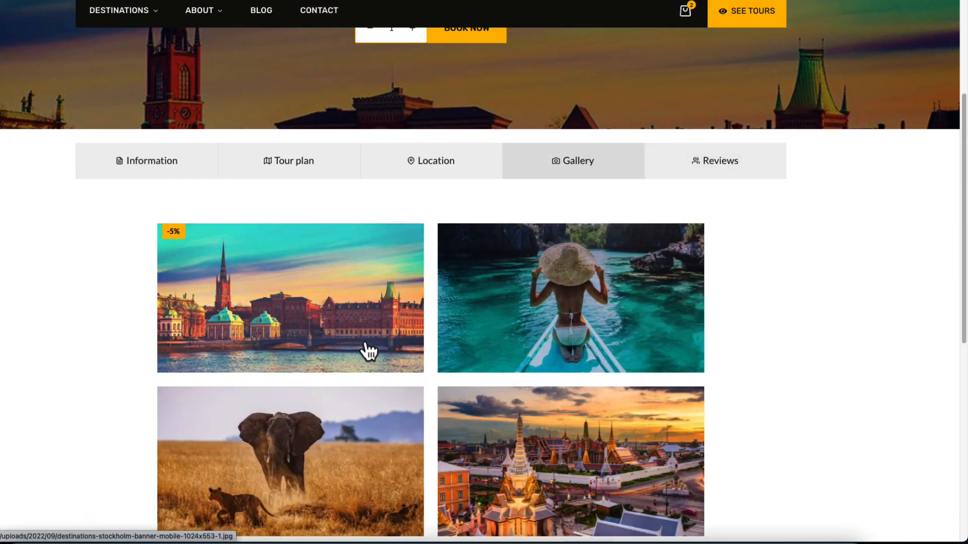
# Browse the live tour's gallery images in the lightbox, close it and inspect the spacing between the banner and the tabs
pyautogui.scroll(-4, 428, 319)
pyautogui.scroll(2, 428, 319)
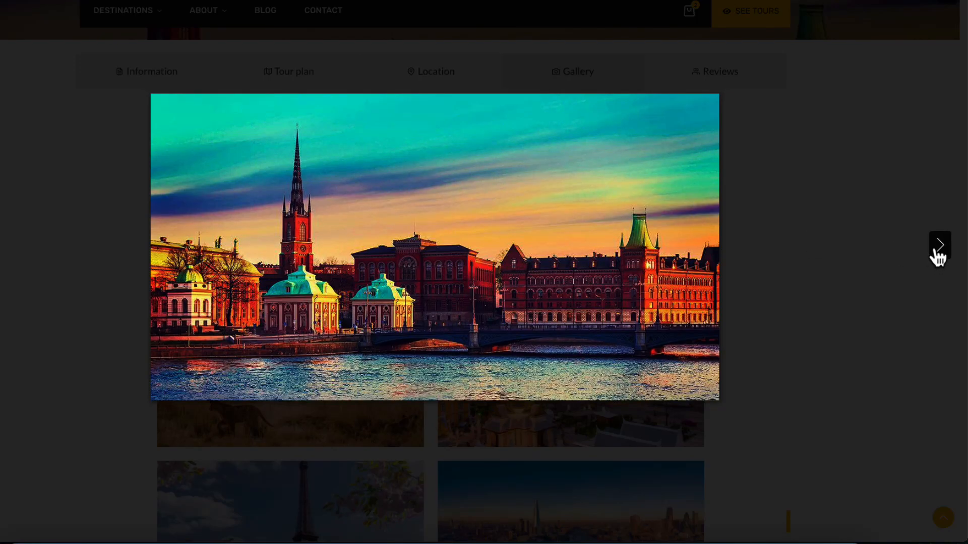
pyautogui.click(937, 254)
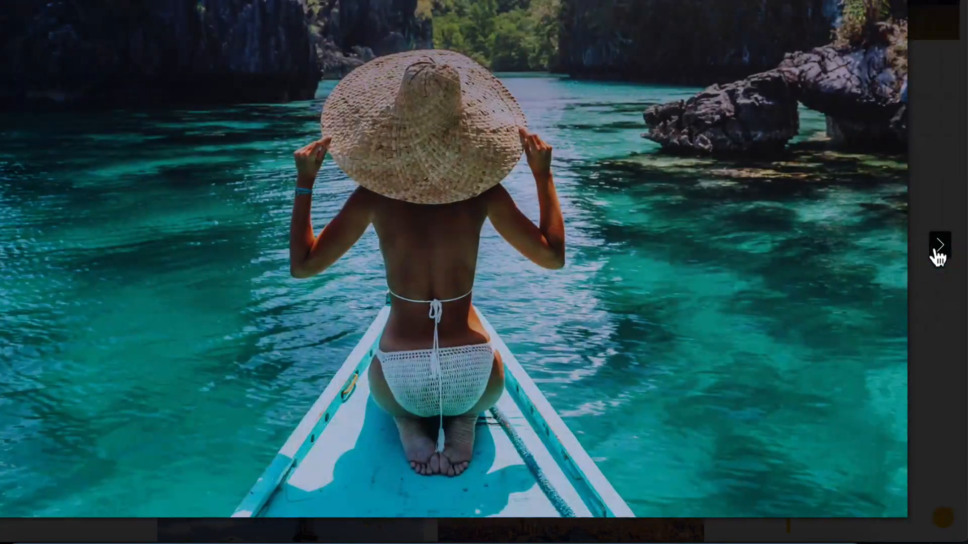
pyautogui.click(936, 254)
pyautogui.click(933, 254)
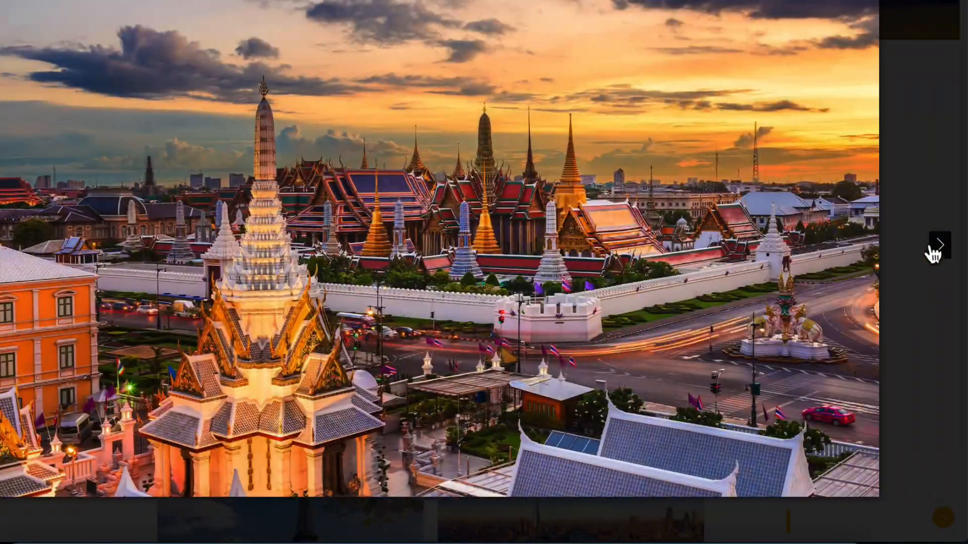
pyautogui.click(950, 15)
pyautogui.scroll(7, 173, 151)
pyautogui.scroll(-2, 174, 144)
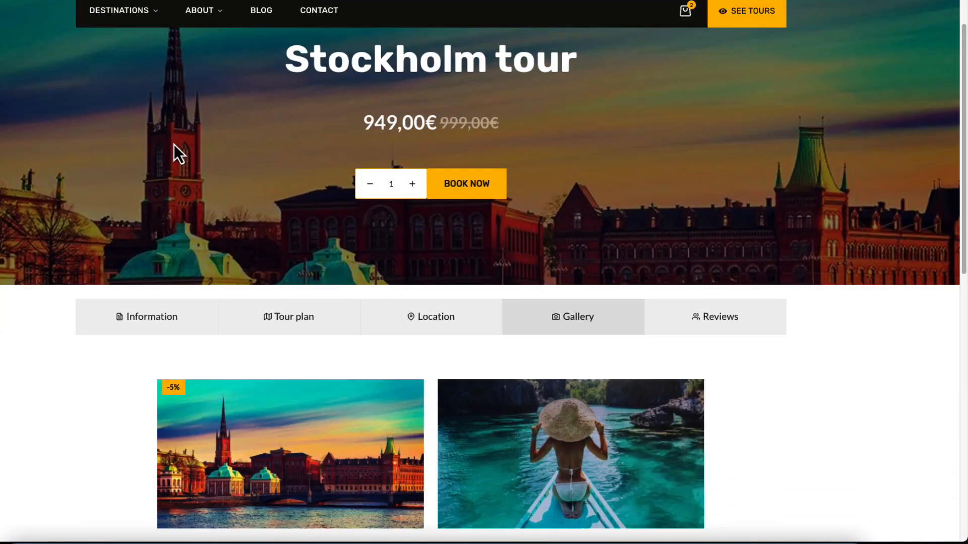
pyautogui.scroll(-3, 96, 200)
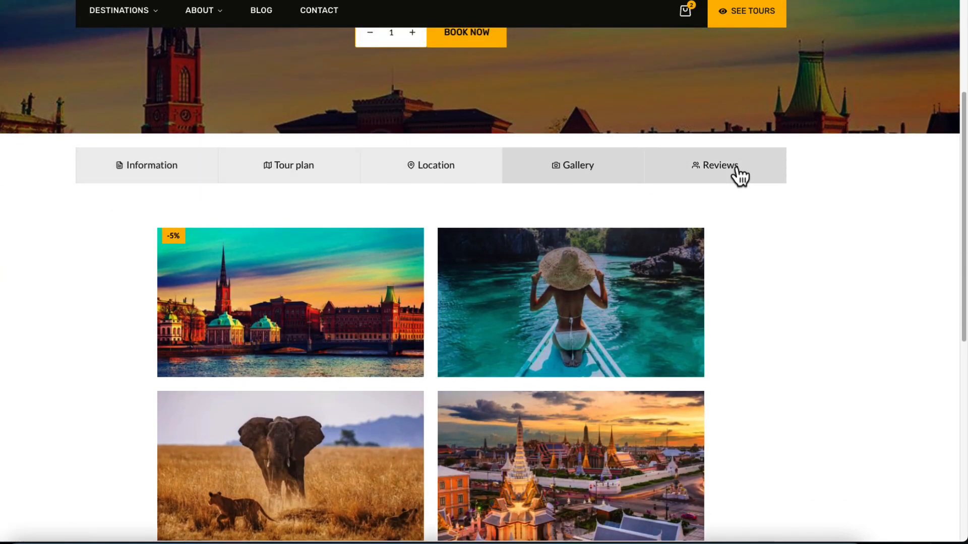
pyautogui.scroll(3, 277, 164)
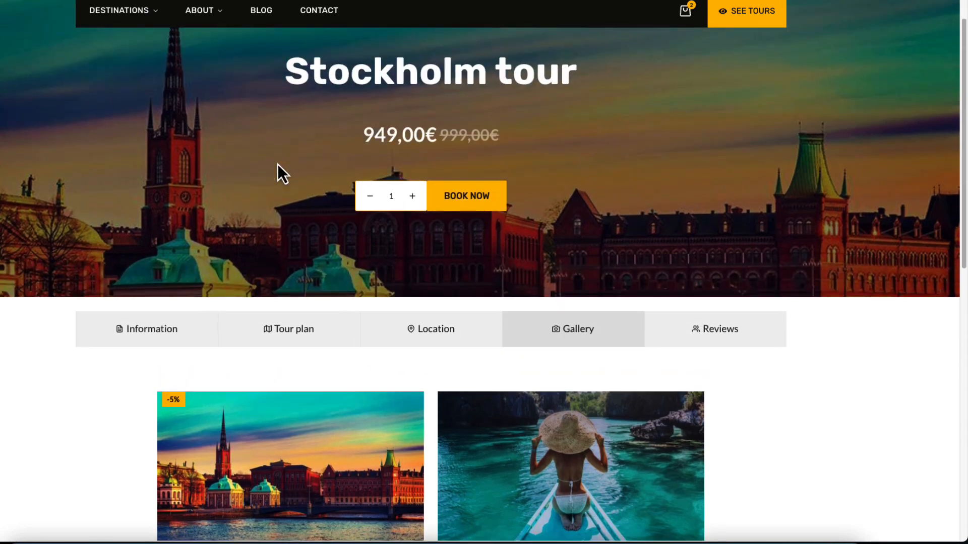
pyautogui.scroll(2, 292, 197)
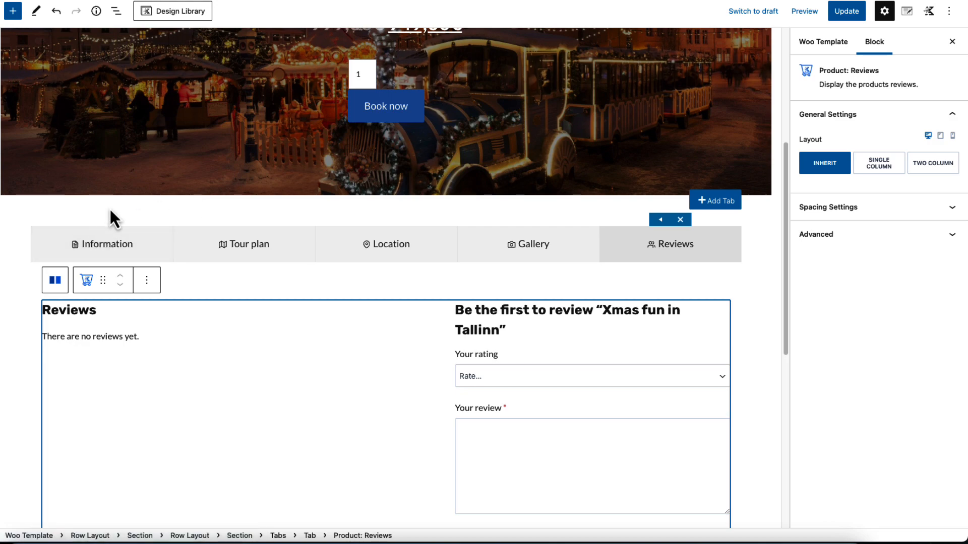
# Set the outer row layout around the tabs to a top margin of -65 px and bottom margin of 50 px, and update the template
pyautogui.click(109, 210)
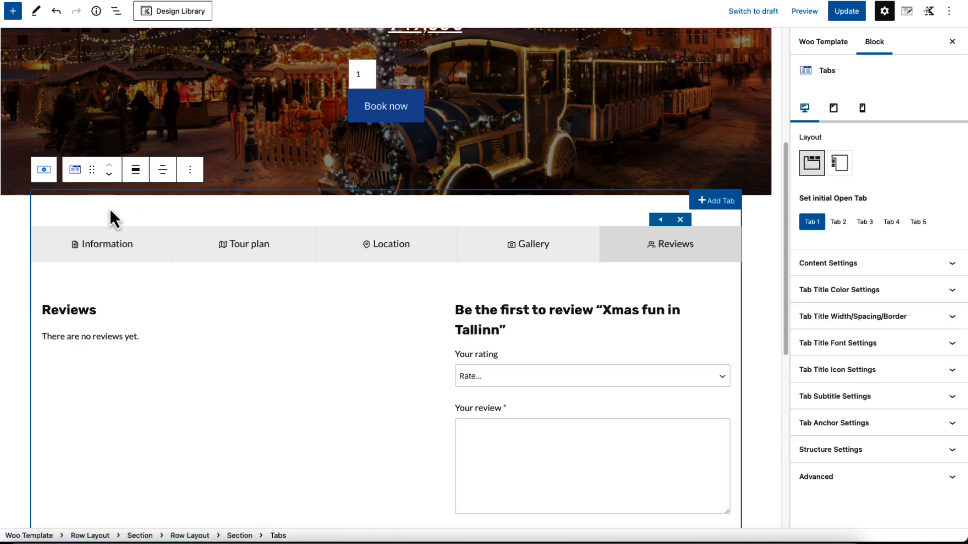
pyautogui.click(89, 535)
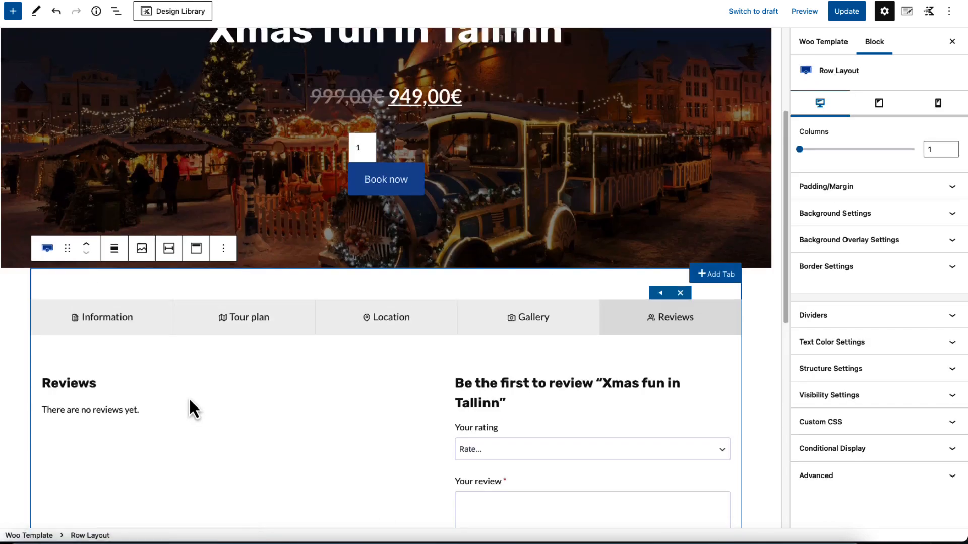
pyautogui.click(920, 187)
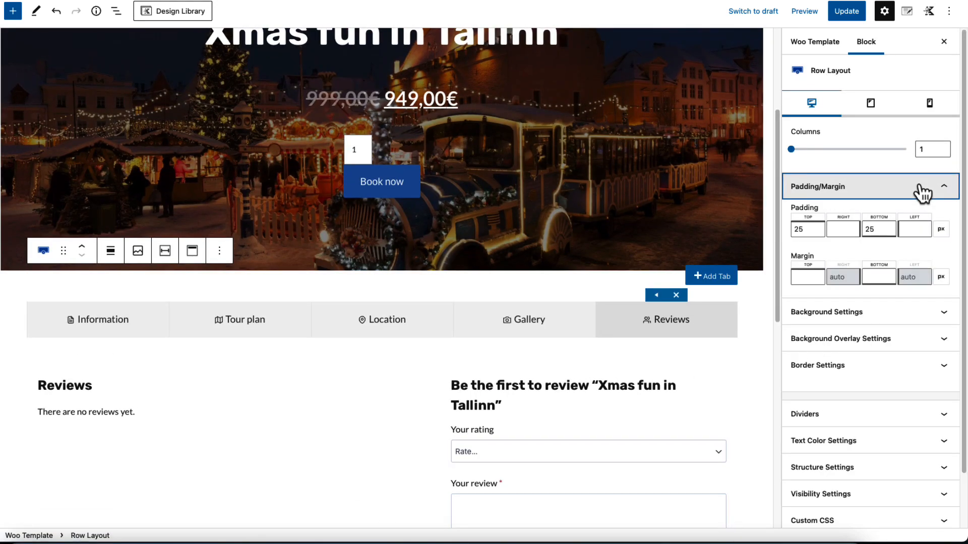
pyautogui.click(805, 277)
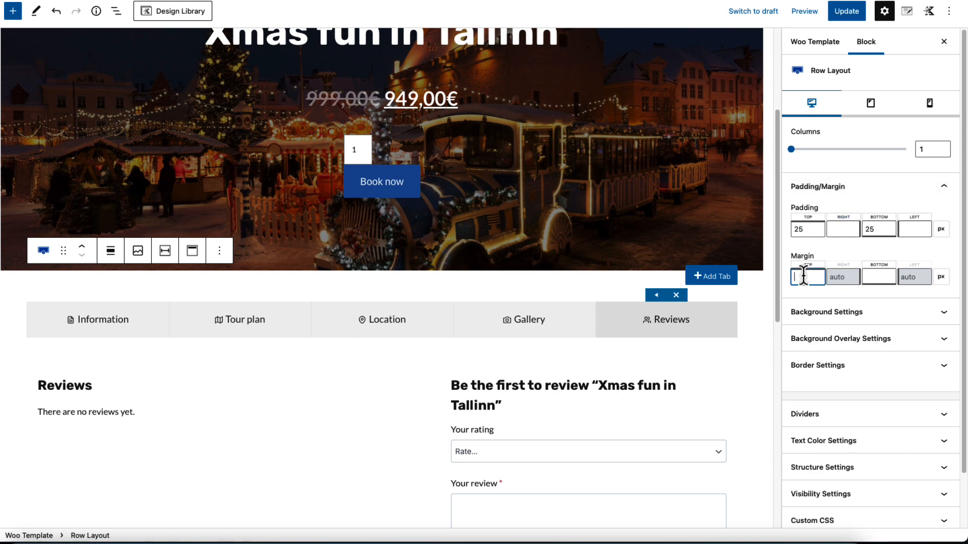
pyautogui.write('-65')
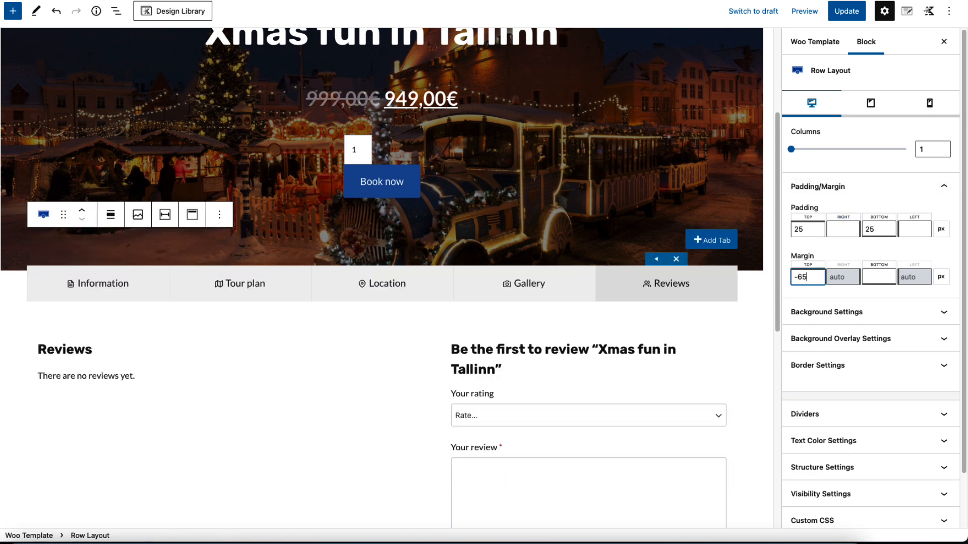
pyautogui.click(884, 278)
pyautogui.write('50')
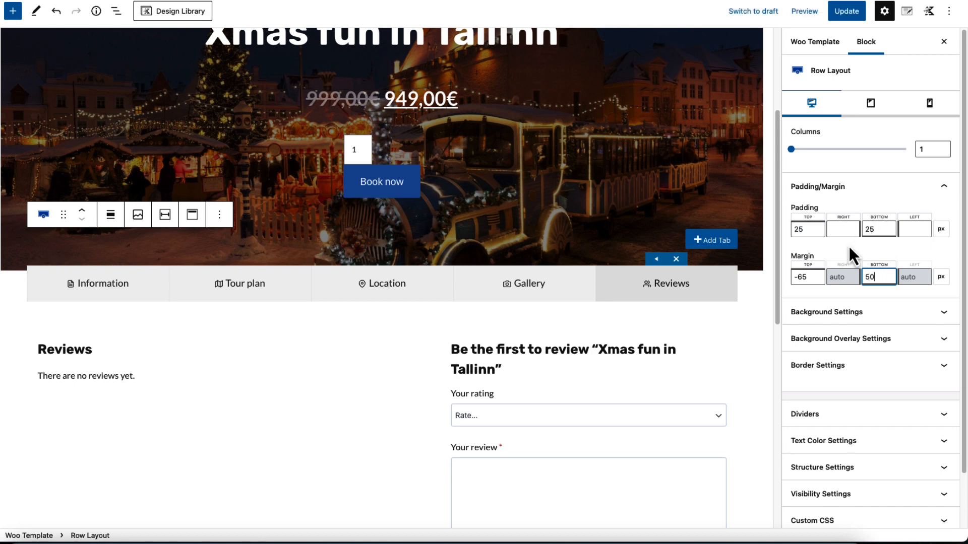
pyautogui.click(847, 11)
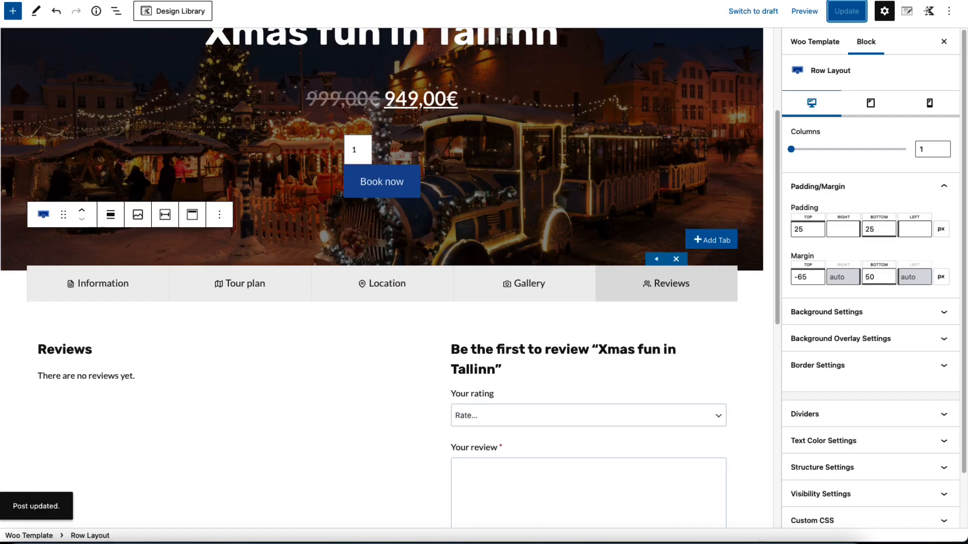
# Set the tabs' outer row layout top and bottom padding to 0 px and update the template
pyautogui.moveTo(819, 229); pyautogui.dragTo(762, 223)
pyautogui.write('0')
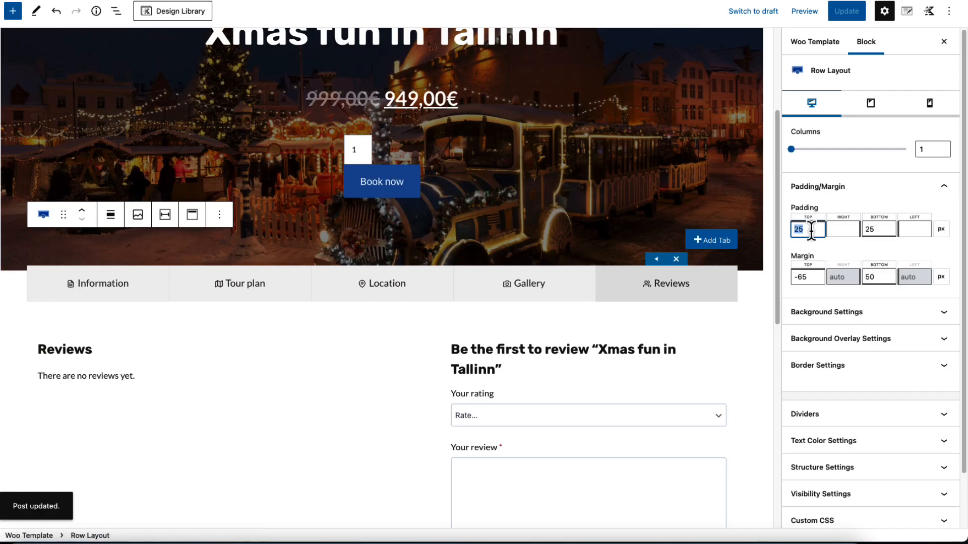
pyautogui.doubleClick(876, 229)
pyautogui.write('0')
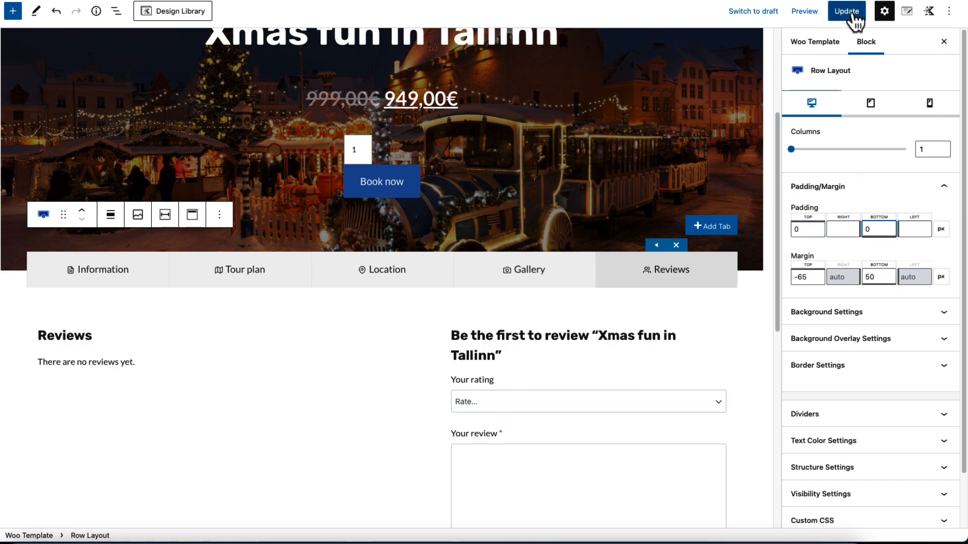
pyautogui.click(847, 12)
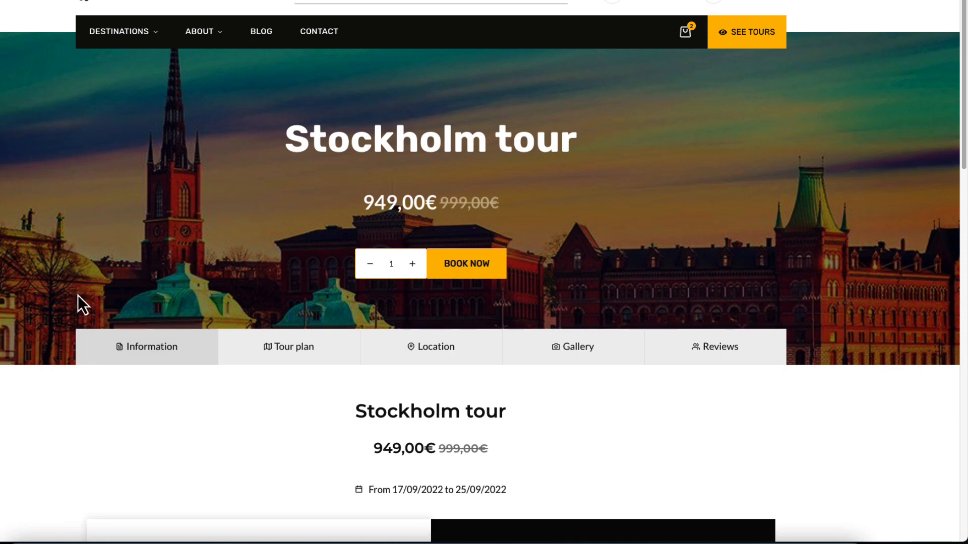
# Check how the tabs overlap the banner on the live Stockholm tour page
pyautogui.scroll(-4, 78, 297)
pyautogui.scroll(5, 78, 297)
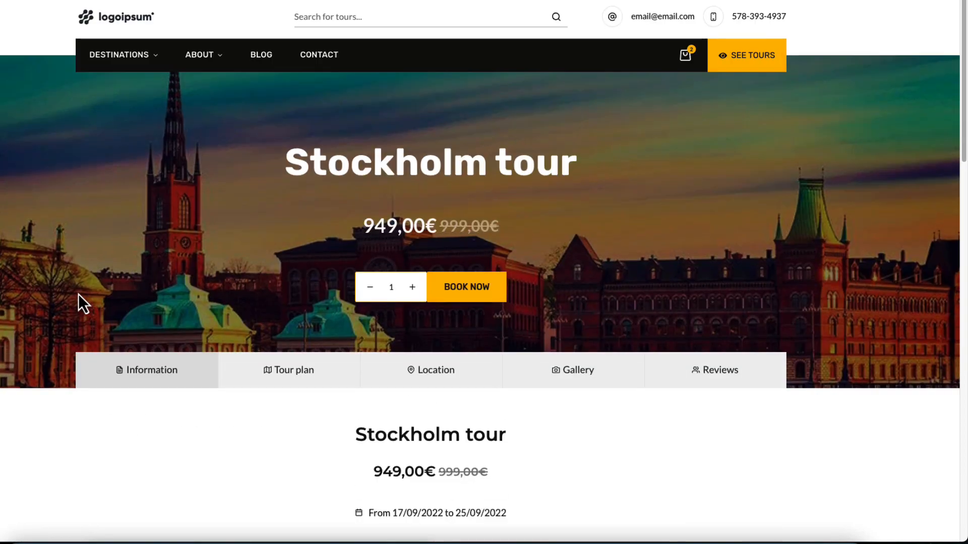
pyautogui.scroll(-2, 204, 225)
pyautogui.scroll(2, 203, 225)
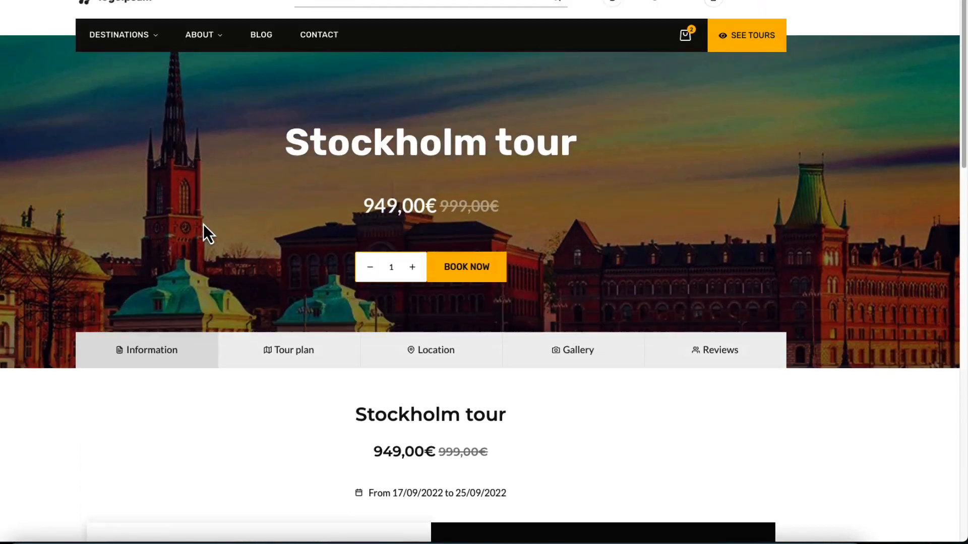
# Book one Stockholm tour from the banner, check the floating cart at the end of the page and dismiss the cart notice
pyautogui.click(465, 294)
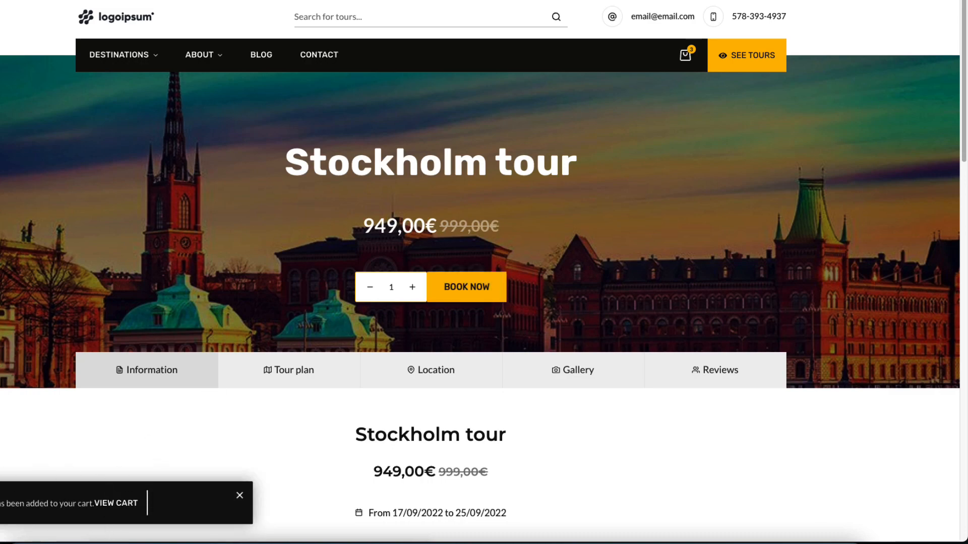
pyautogui.scroll(-15, 326, 380)
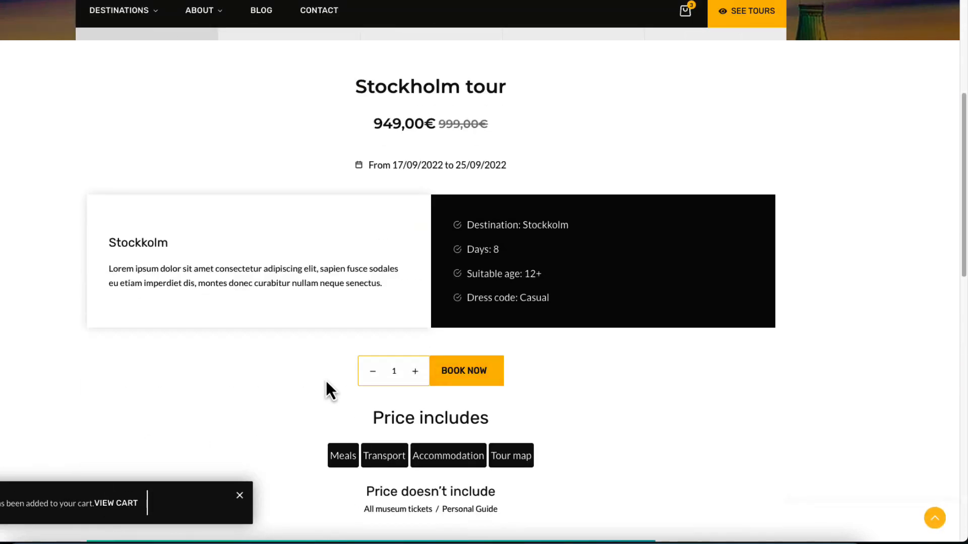
pyautogui.scroll(-5, 326, 380)
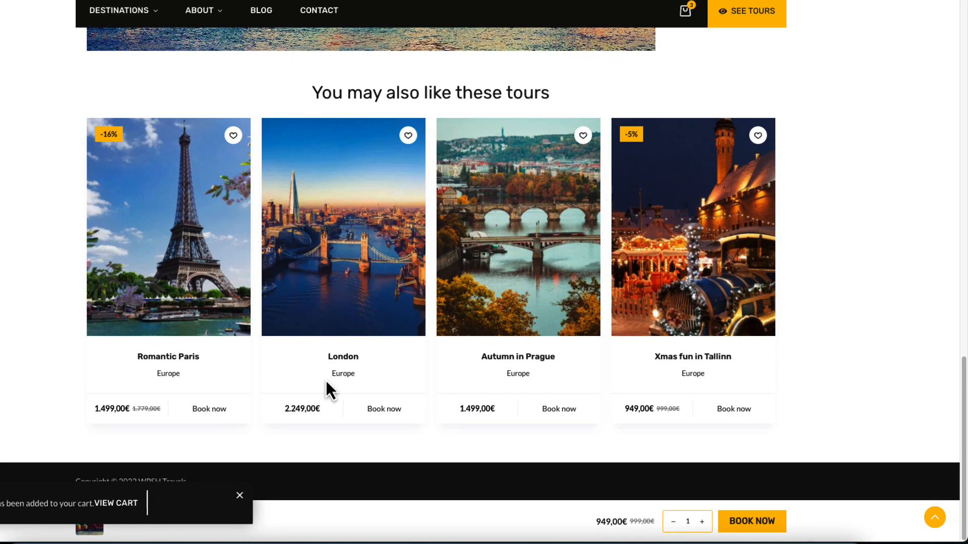
pyautogui.click(239, 495)
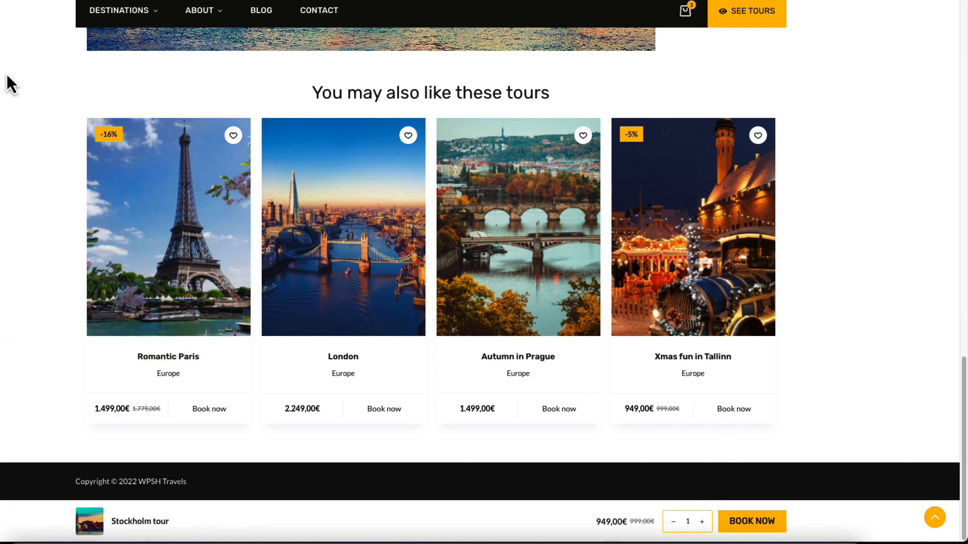
# Review the Floating Cart's position, visibility and design options in the Customizer's Single Product settings, and return to the live tour page
pyautogui.click(28, 2)
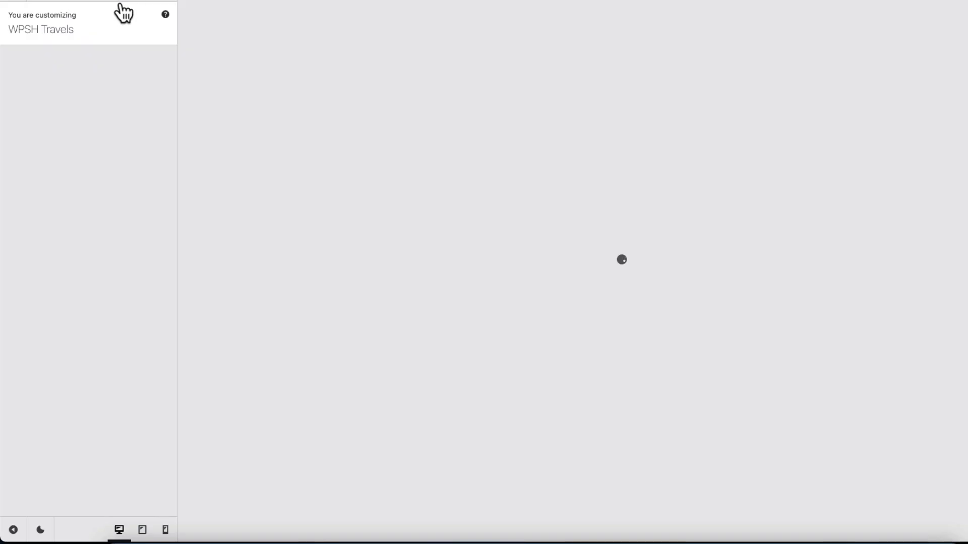
pyautogui.scroll(-5, 71, 391)
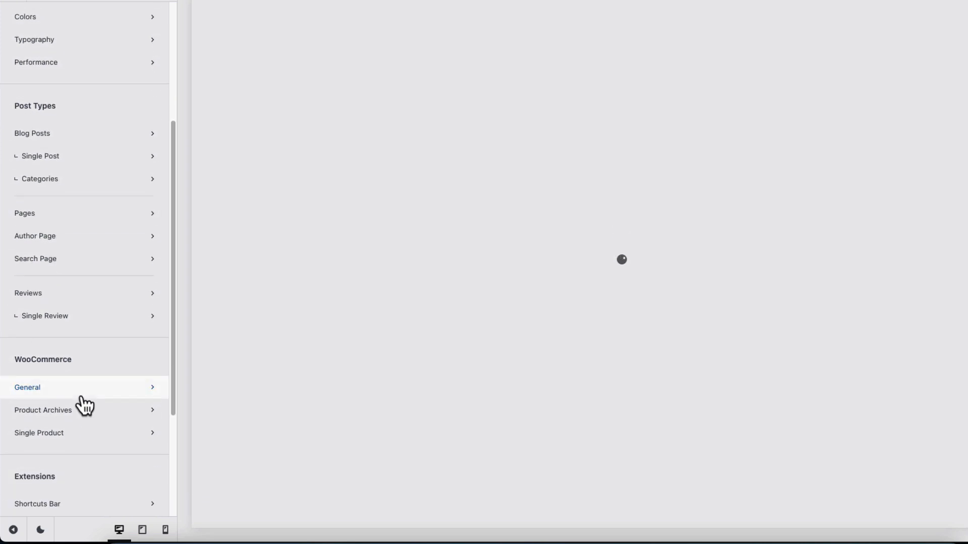
pyautogui.click(57, 435)
pyautogui.scroll(-10, 104, 376)
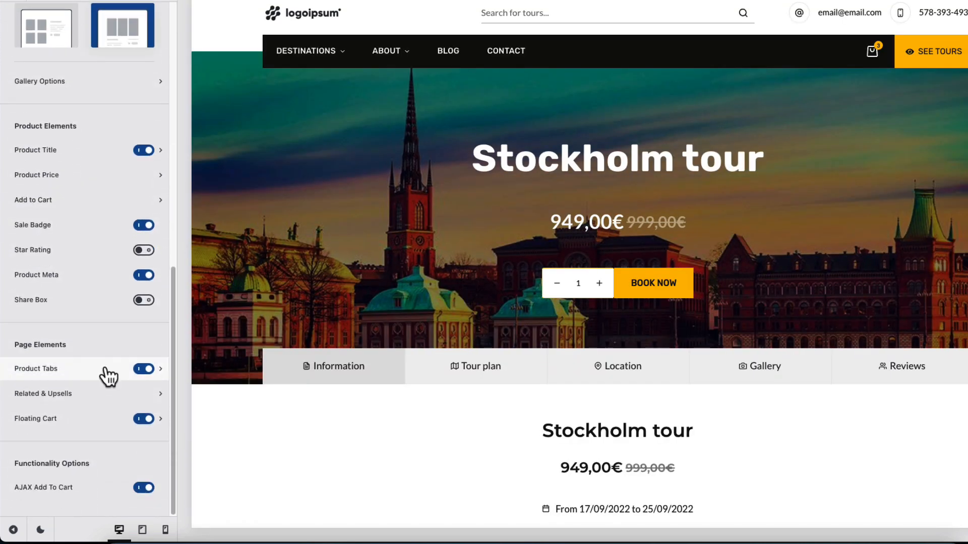
pyautogui.click(42, 426)
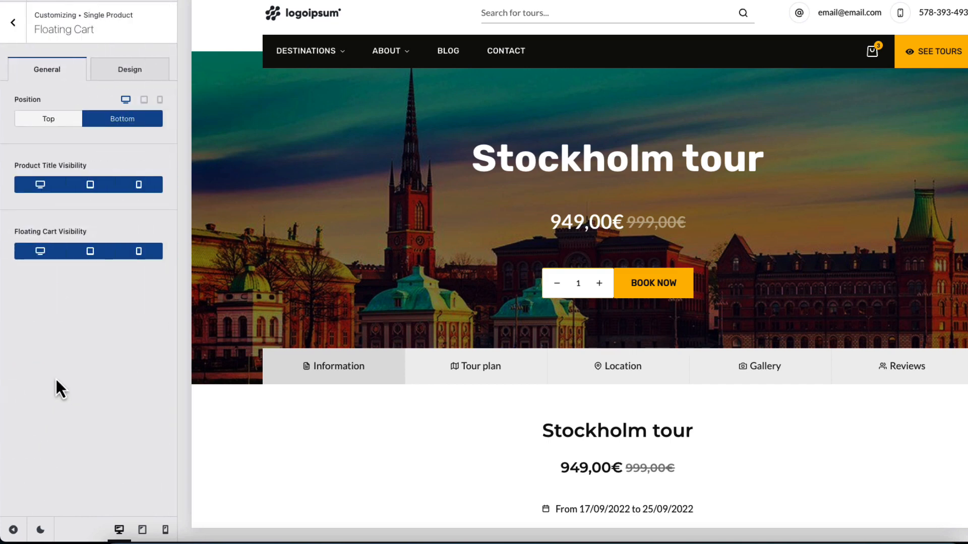
pyautogui.click(132, 119)
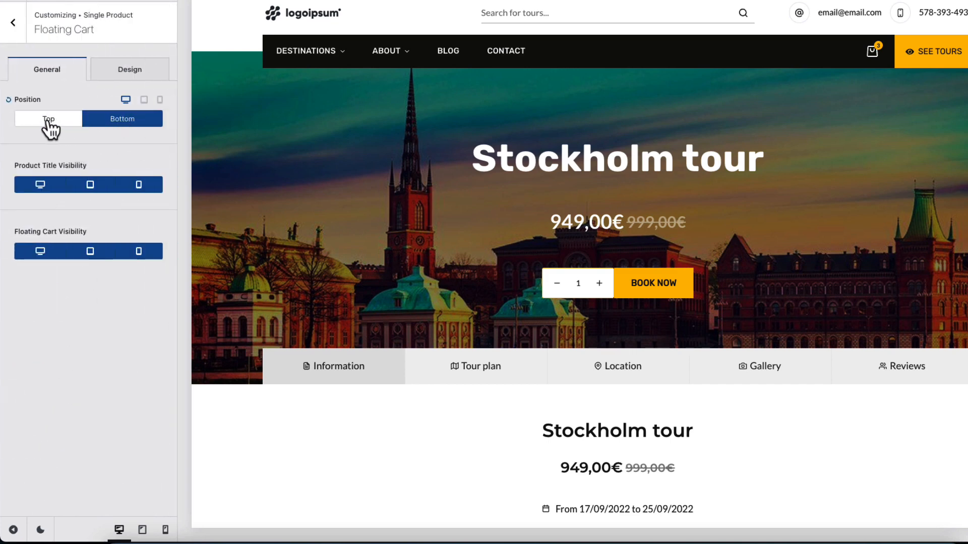
pyautogui.click(141, 71)
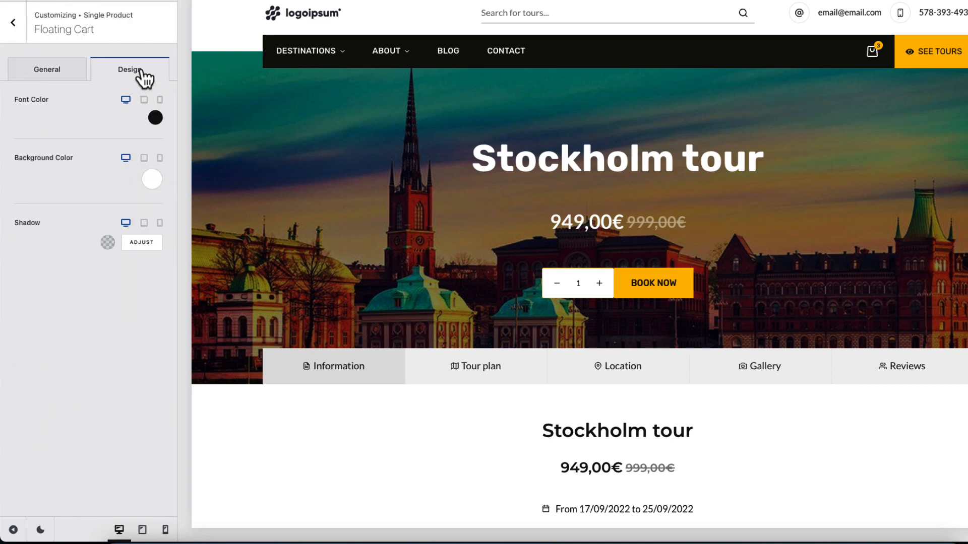
pyautogui.click(15, 5)
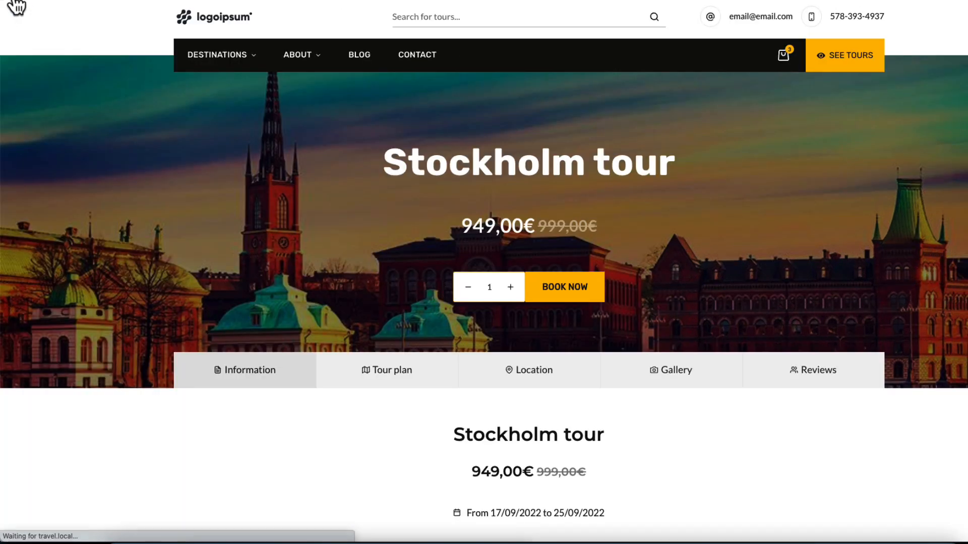
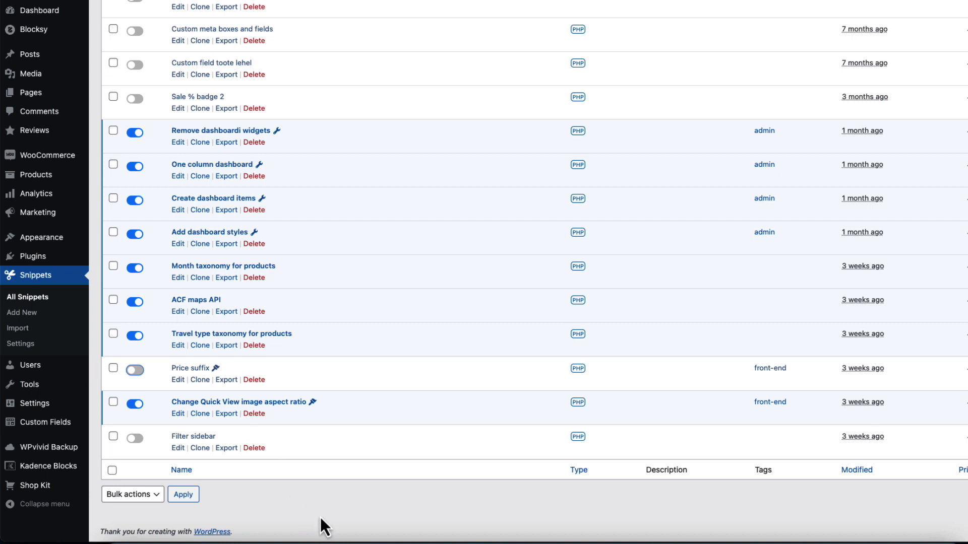
# Switch to the Kadence Shop Kit settings and review the custom Add to Cart Text for simple products
pyautogui.click(46, 489)
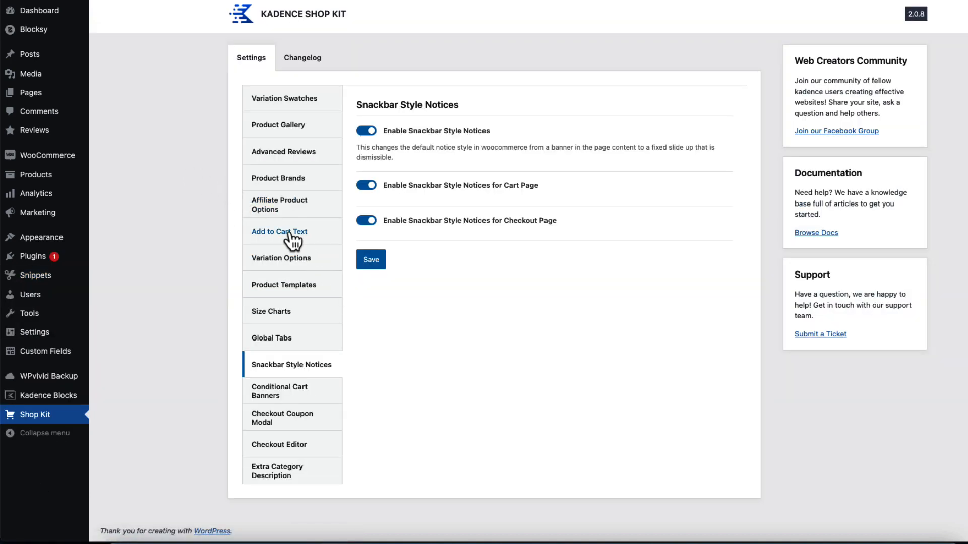
pyautogui.click(287, 232)
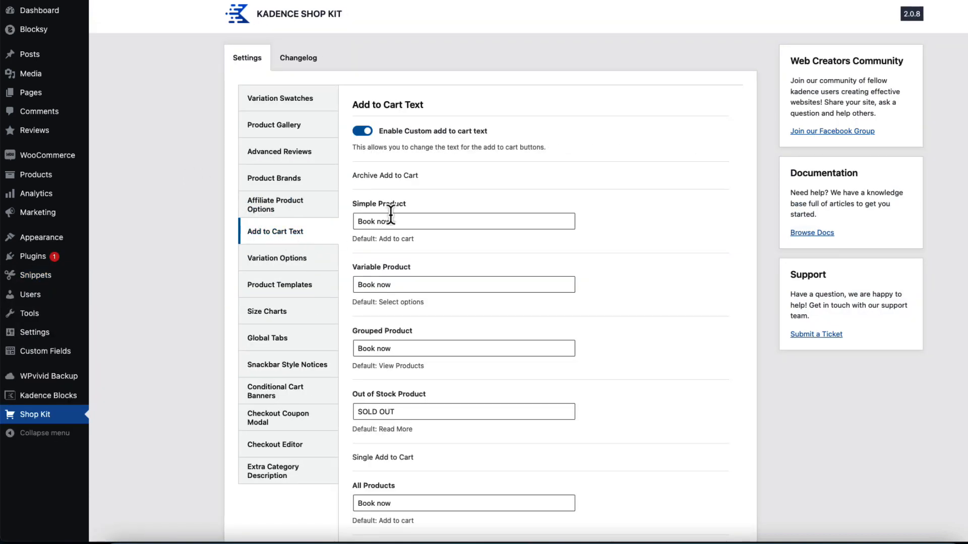
pyautogui.moveTo(402, 222); pyautogui.dragTo(337, 228)
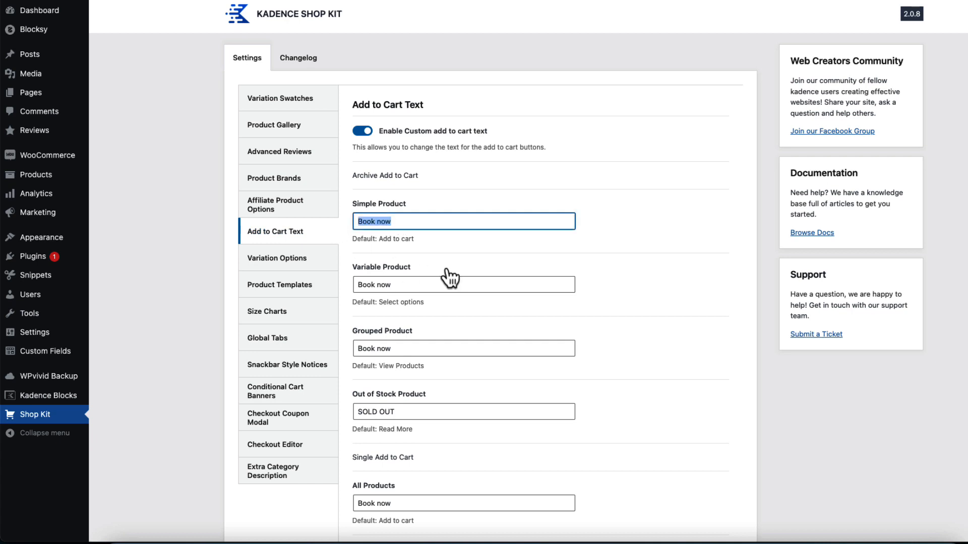
pyautogui.click(398, 222)
pyautogui.tripleClick(398, 222)
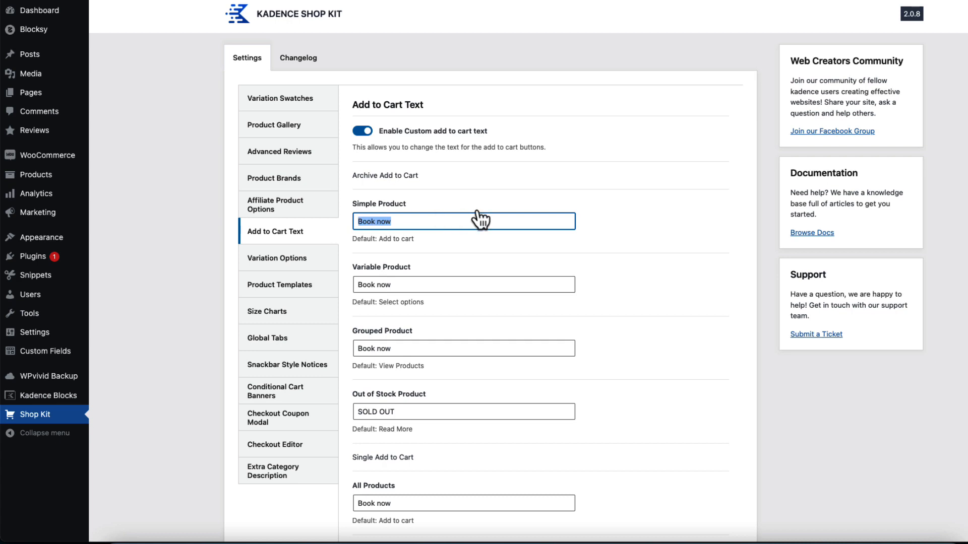
pyautogui.click(178, 131)
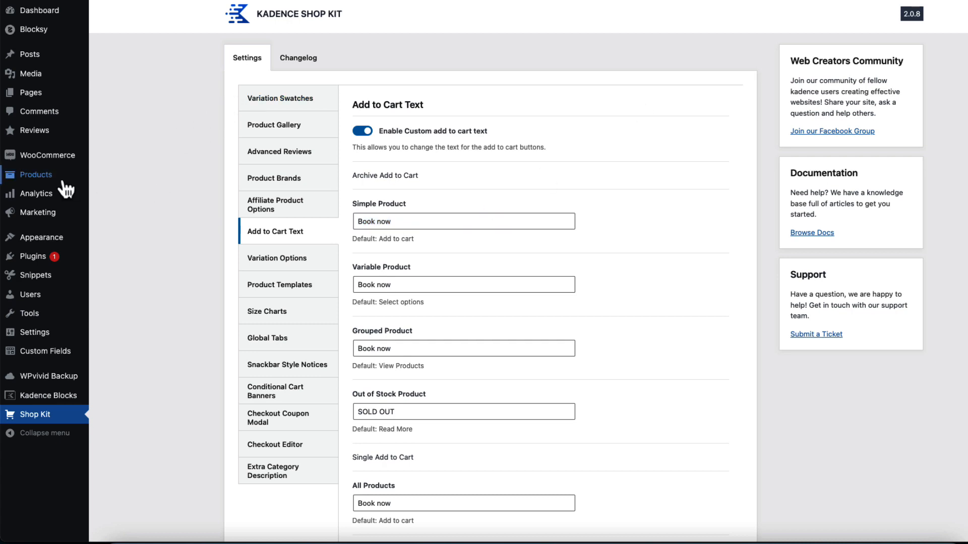
# Create a new Woo template of type Product Catalog Loop Item and title it "Loop item"
pyautogui.moveTo(64, 187)
pyautogui.click(137, 291)
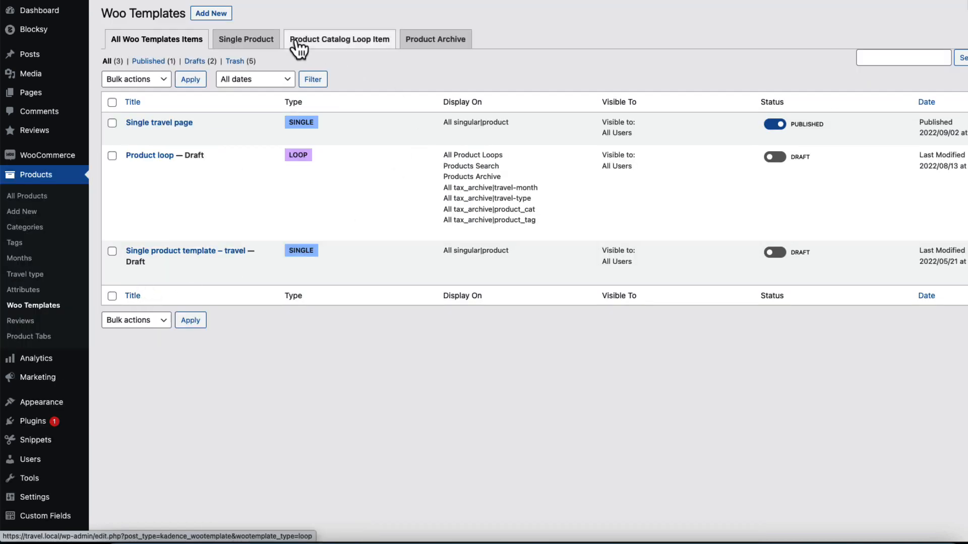
pyautogui.click(198, 14)
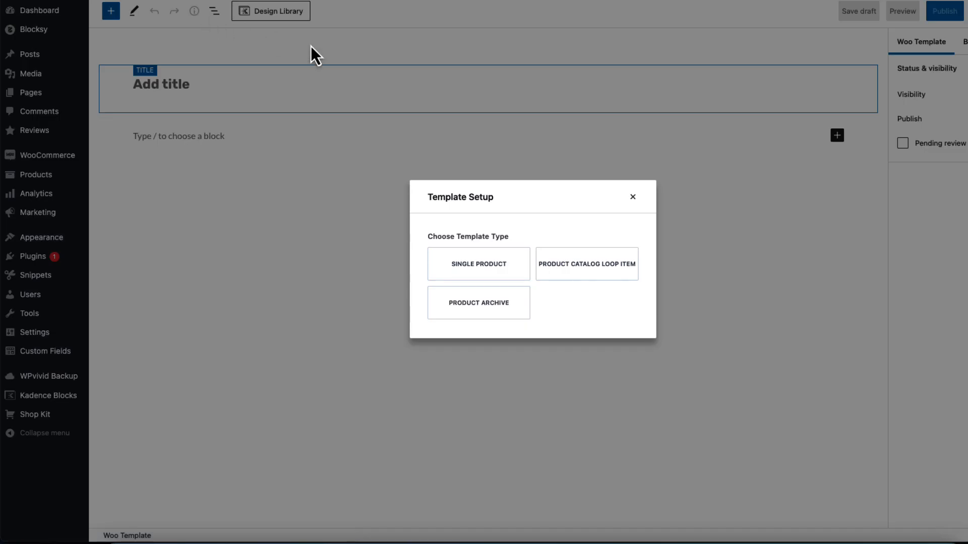
pyautogui.click(591, 277)
pyautogui.click(551, 268)
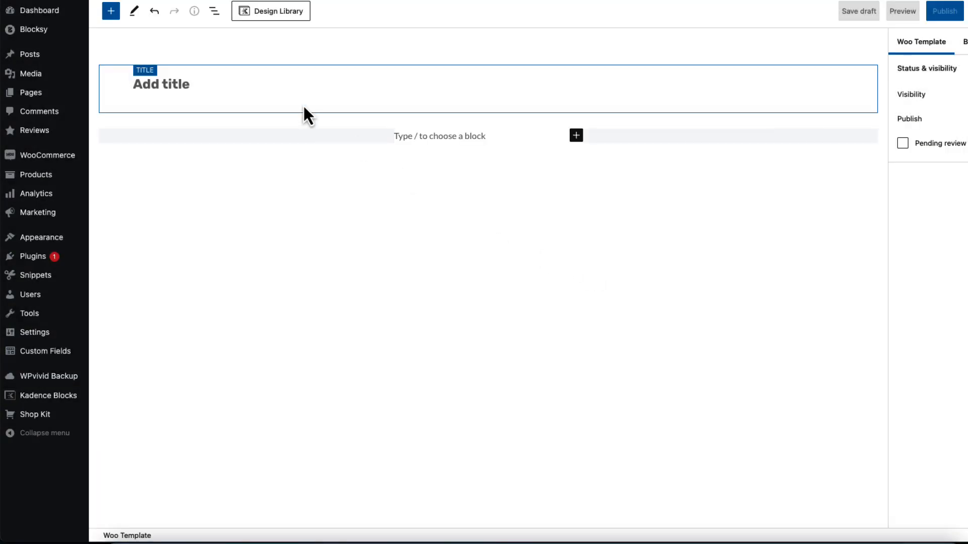
pyautogui.write('Loo')
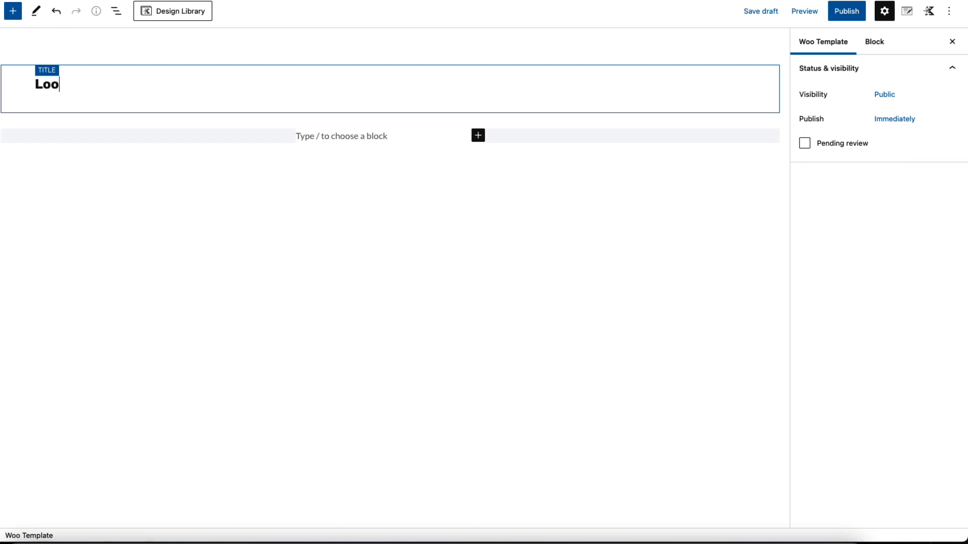
pyautogui.write('p item')
pyautogui.press('Return')
# Set the loop template's dynamic preview product to Xmas fun in Tallinn in the preview settings
pyautogui.click(907, 13)
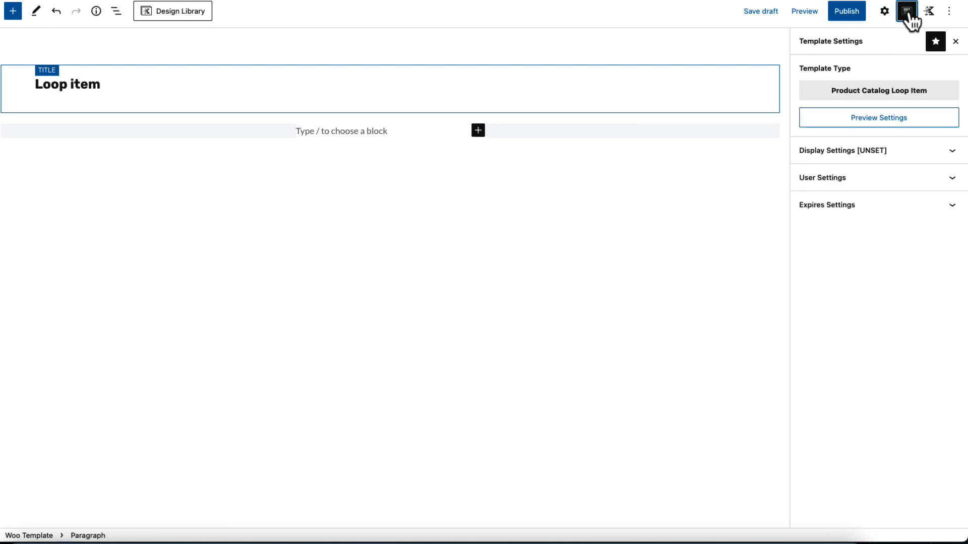
pyautogui.click(876, 121)
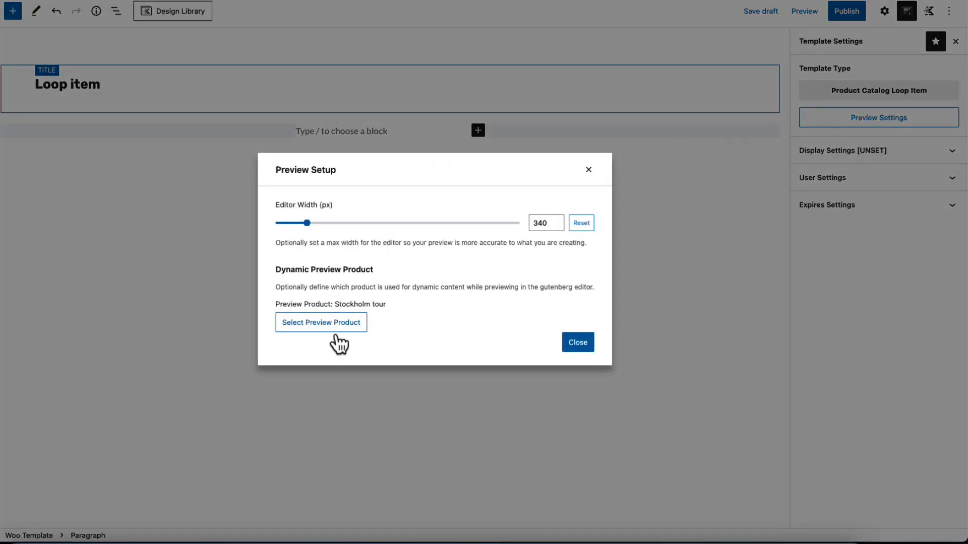
pyautogui.click(311, 326)
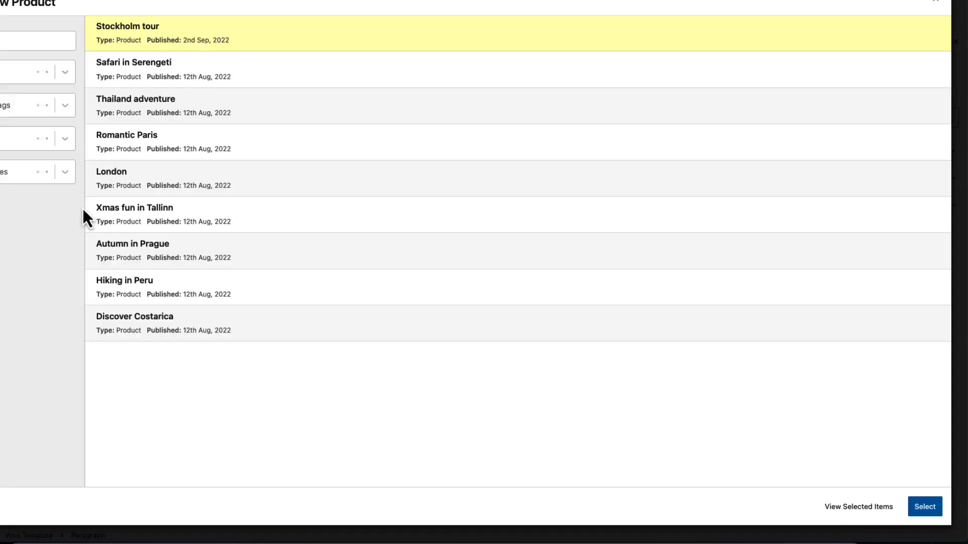
pyautogui.click(151, 217)
pyautogui.click(926, 509)
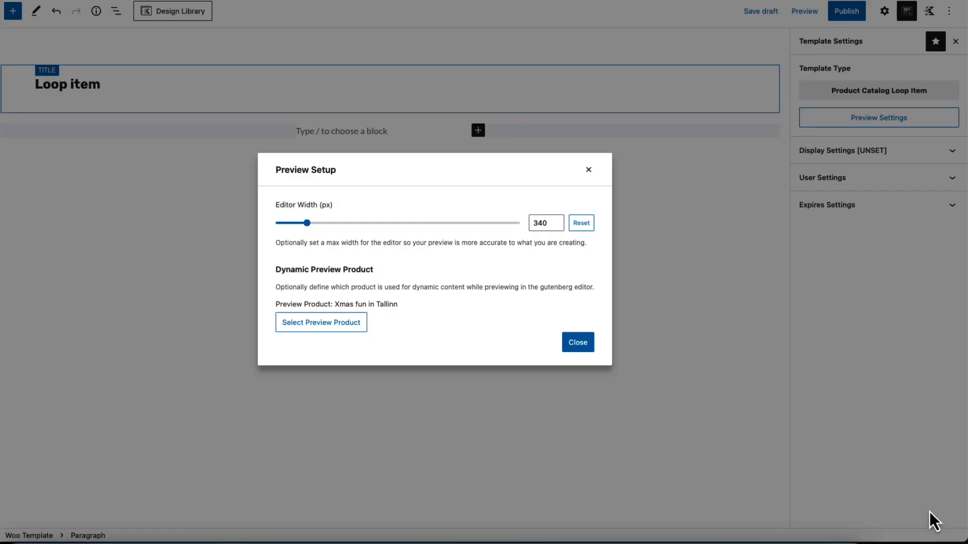
pyautogui.click(578, 342)
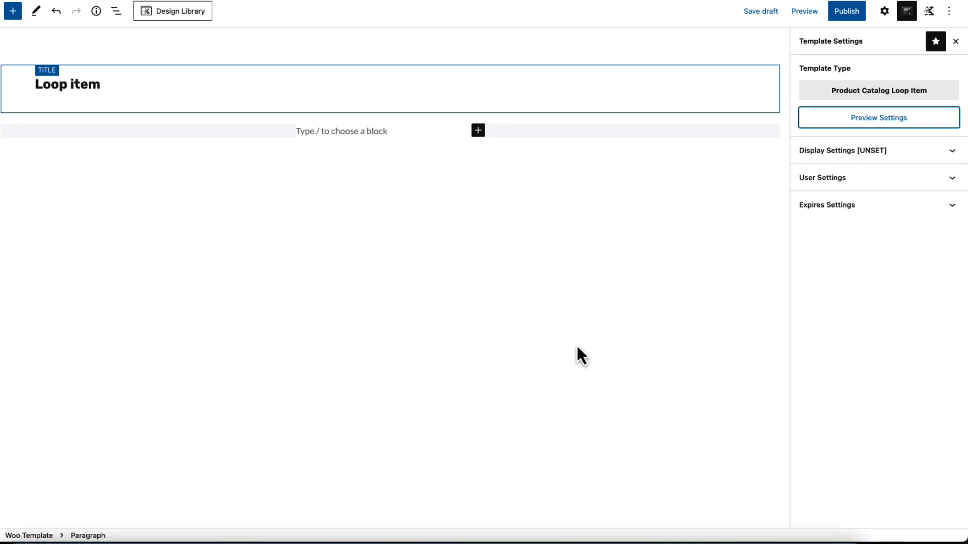
# Set the template to show on All Product Loops and add a rule for all Category Archives
pyautogui.click(908, 153)
pyautogui.click(831, 204)
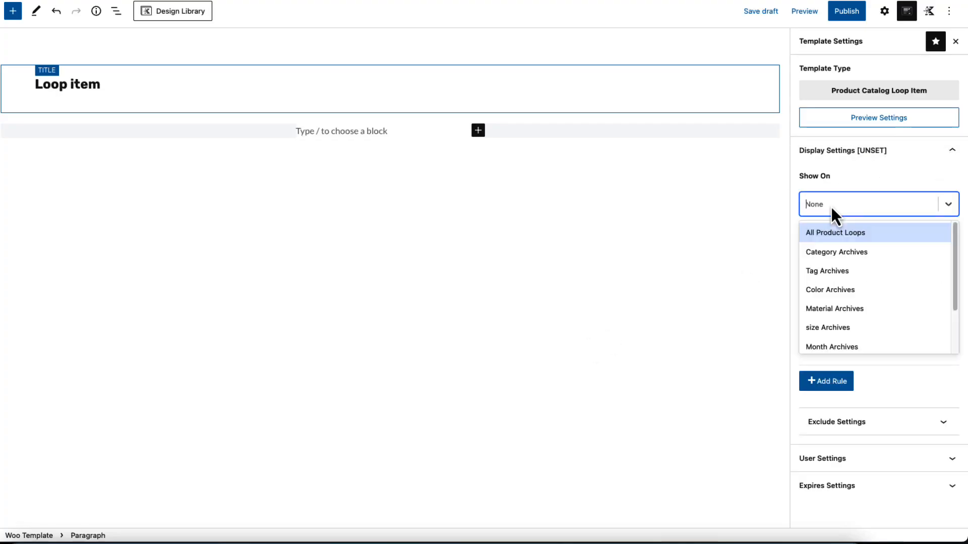
pyautogui.click(832, 234)
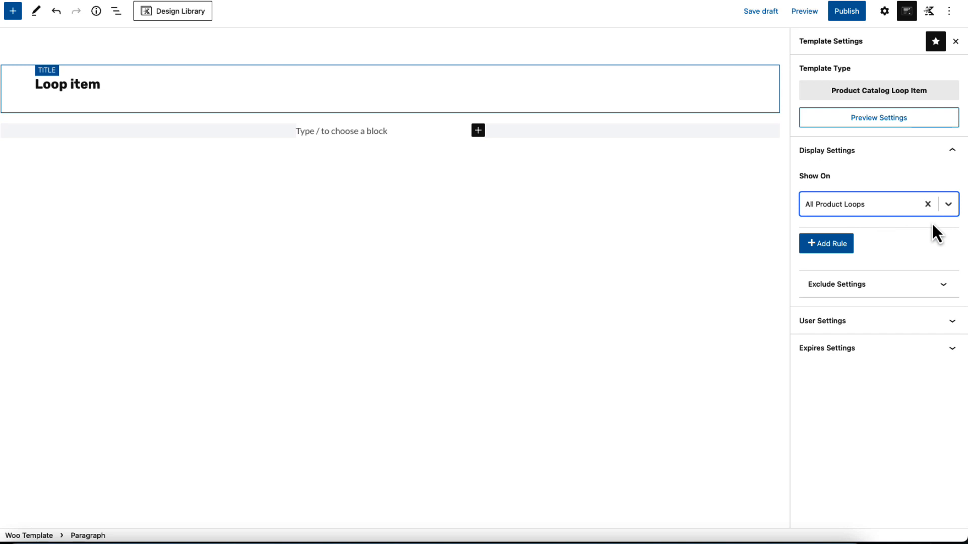
pyautogui.click(837, 246)
pyautogui.click(857, 251)
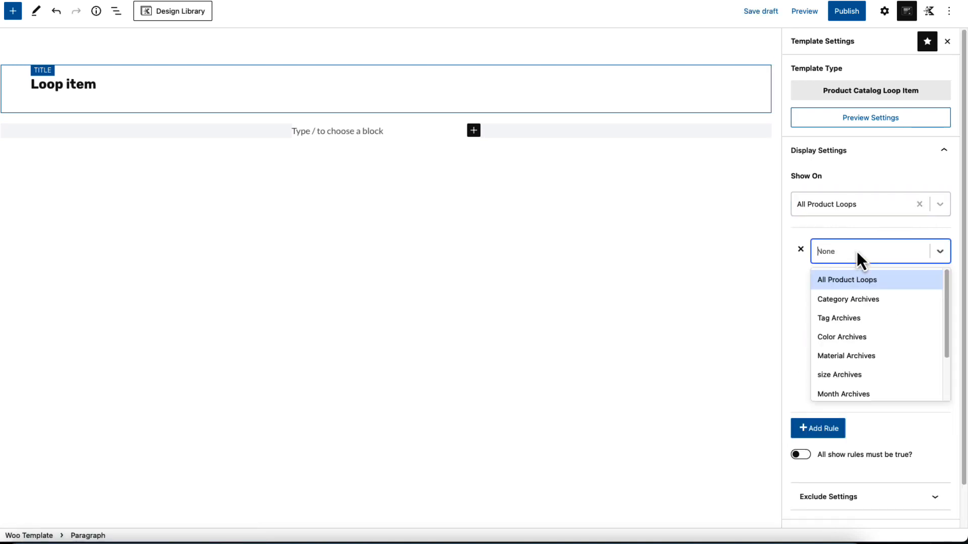
pyautogui.click(842, 301)
pyautogui.click(836, 299)
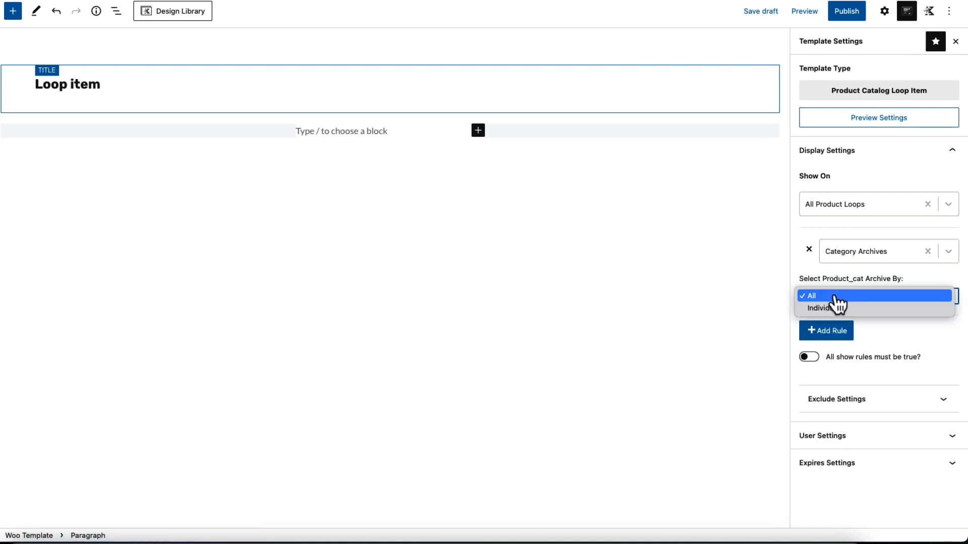
pyautogui.click(834, 296)
# Add display rules for Tag Archives and Month Archives
pyautogui.click(827, 331)
pyautogui.click(857, 336)
pyautogui.click(847, 403)
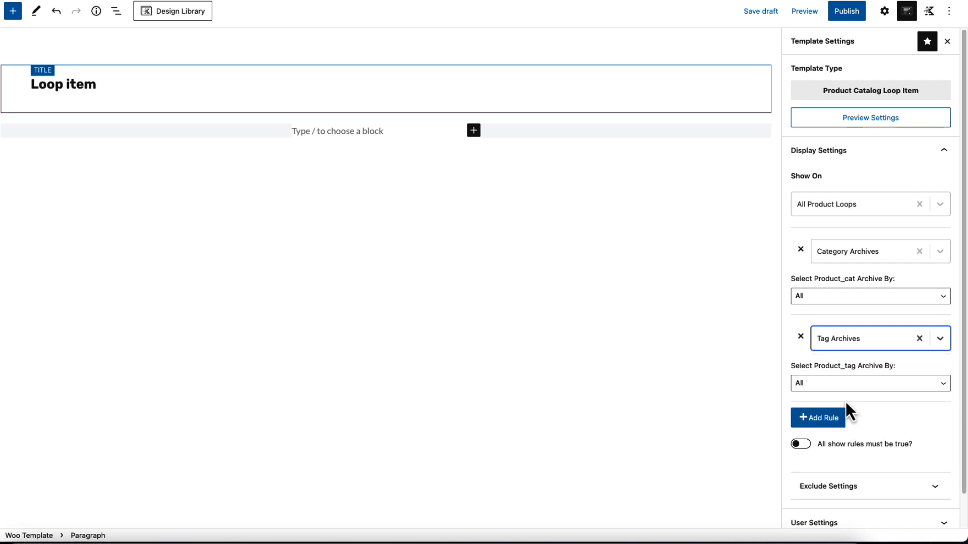
pyautogui.click(816, 418)
pyautogui.click(851, 428)
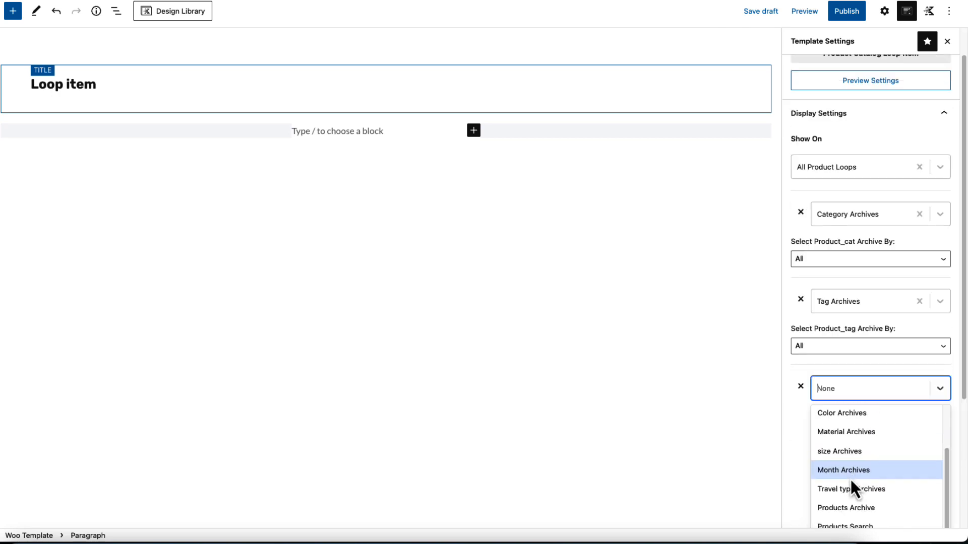
pyautogui.click(848, 471)
# Add display rules for the Products Archive and Products Search
pyautogui.scroll(-2, 857, 419)
pyautogui.click(820, 387)
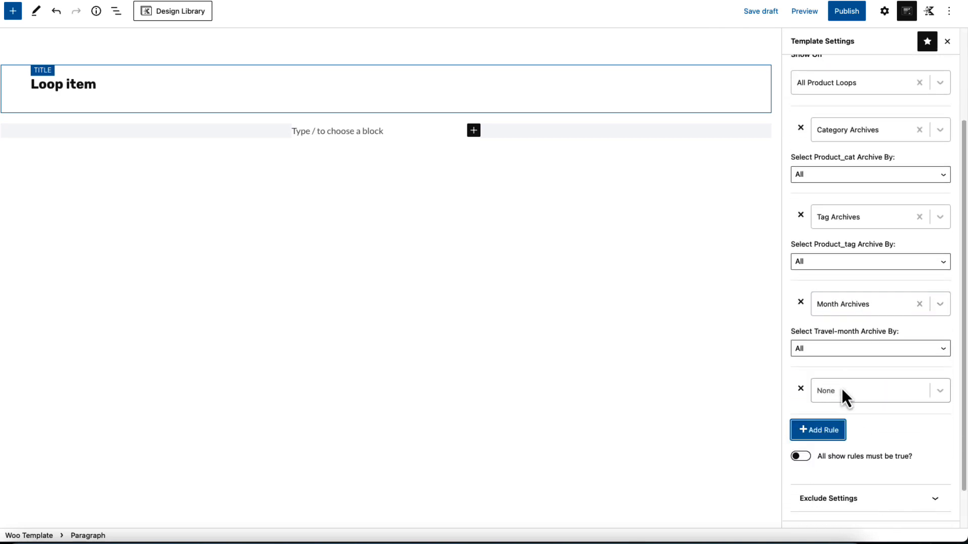
pyautogui.scroll(-2, 857, 408)
pyautogui.click(862, 343)
pyautogui.scroll(-3, 854, 454)
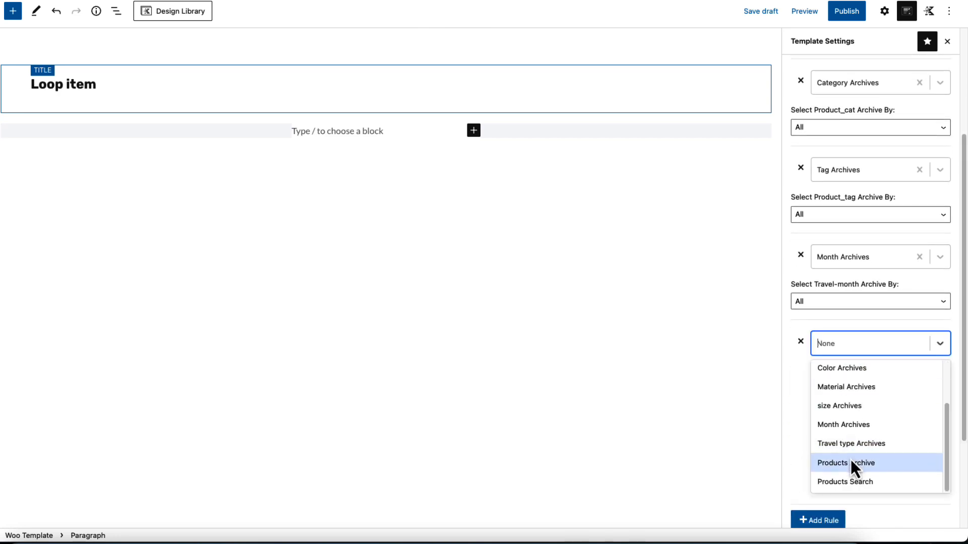
pyautogui.click(854, 462)
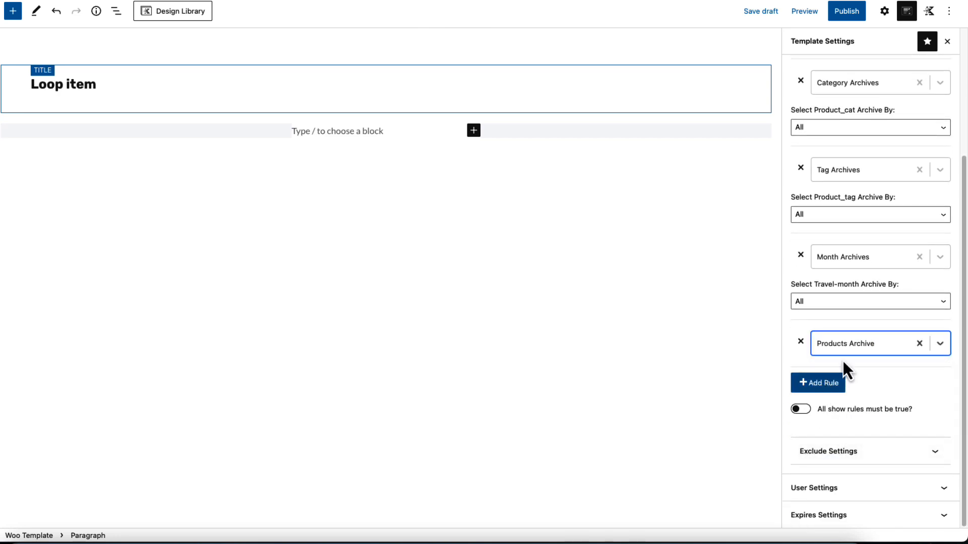
pyautogui.click(836, 383)
pyautogui.click(845, 483)
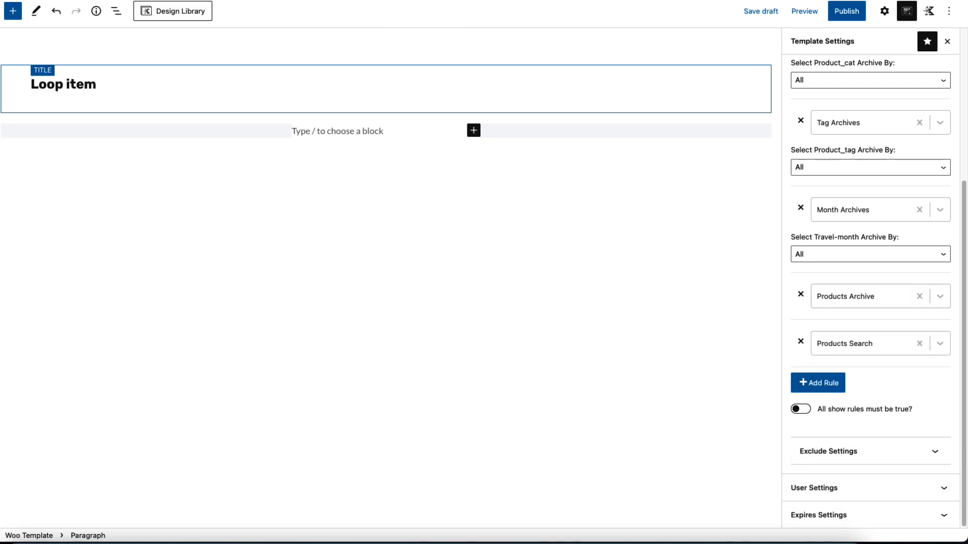
# Publish the Loop item template and open Destinations on the live site
pyautogui.click(845, 14)
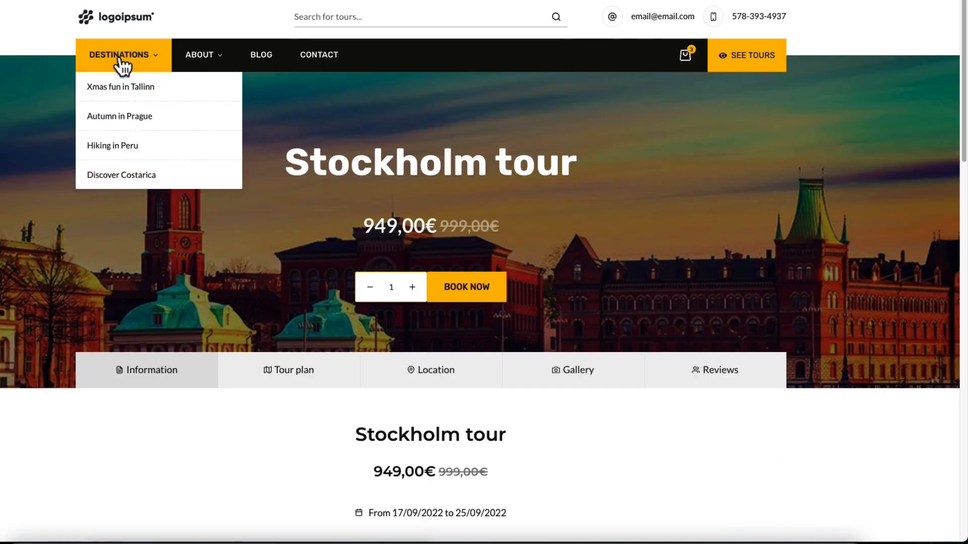
pyautogui.click(117, 57)
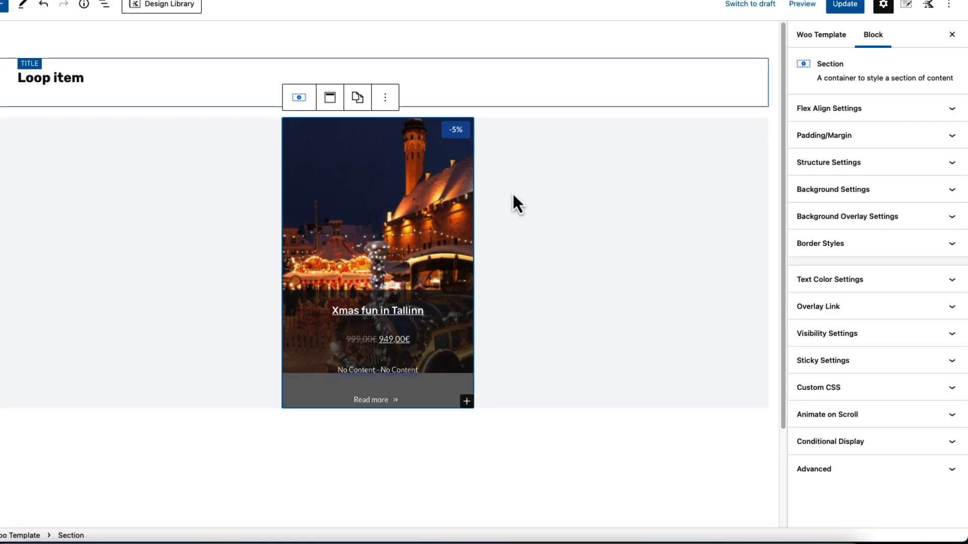
# Review the loop item's Product Image block, including its link, sale tag, spacing and advanced settings
pyautogui.click(345, 135)
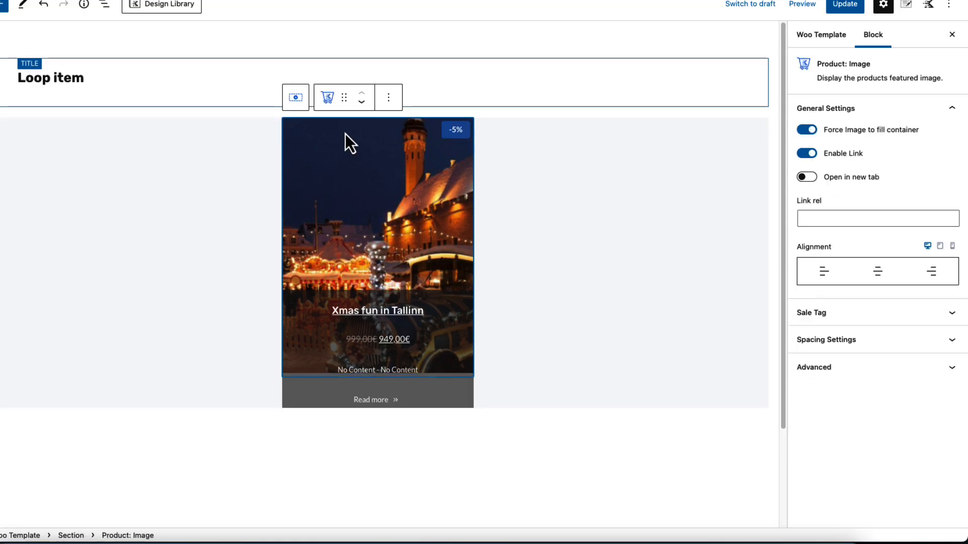
pyautogui.click(73, 536)
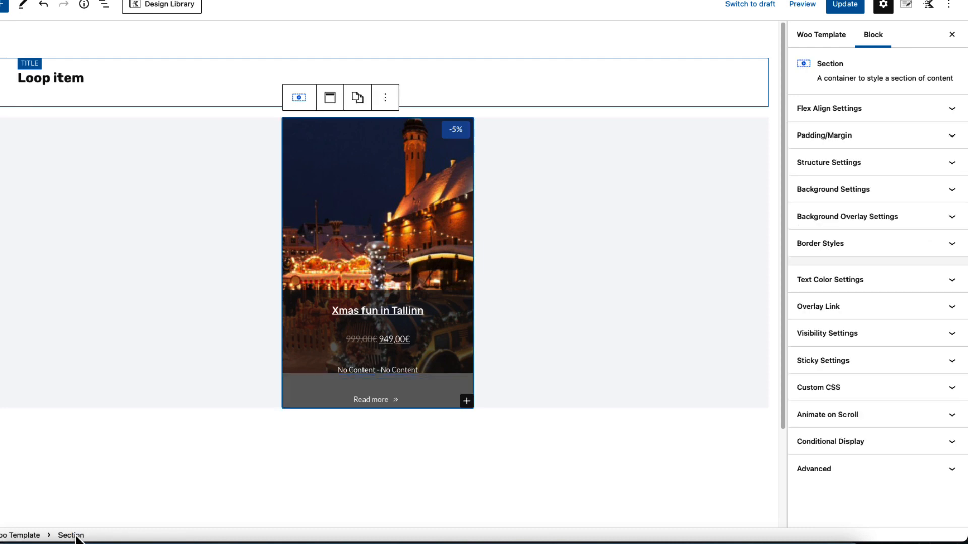
pyautogui.click(358, 161)
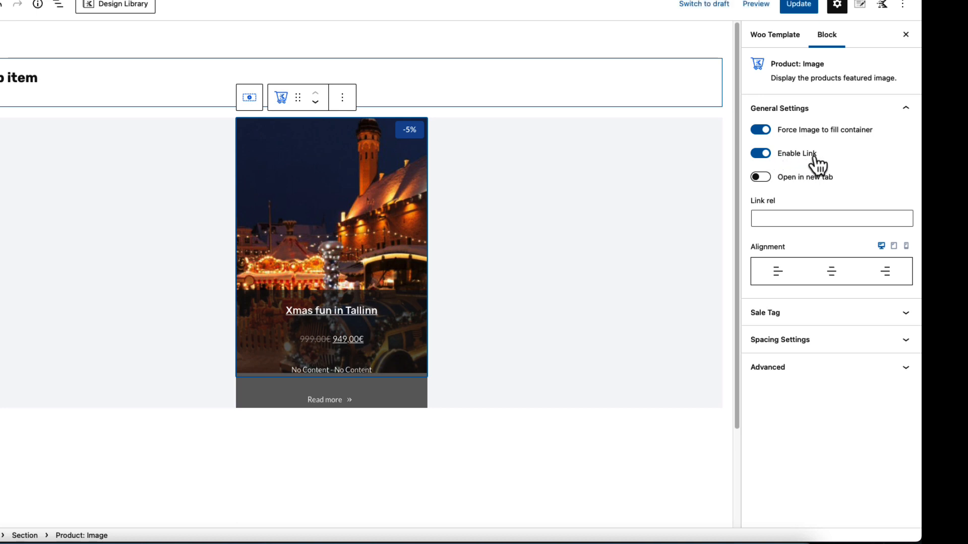
pyautogui.click(806, 313)
pyautogui.scroll(2, 830, 165)
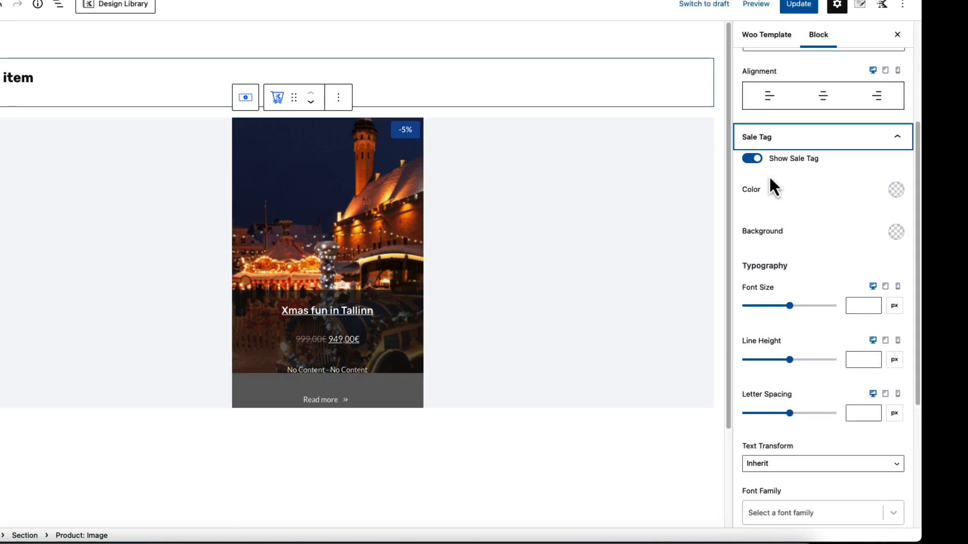
pyautogui.scroll(-4, 820, 244)
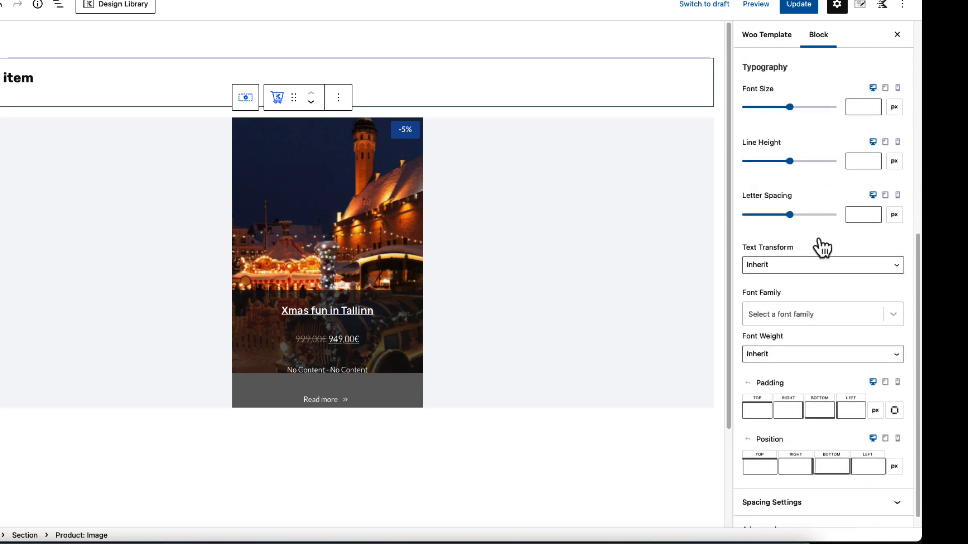
pyautogui.click(817, 487)
pyautogui.scroll(-3, 816, 477)
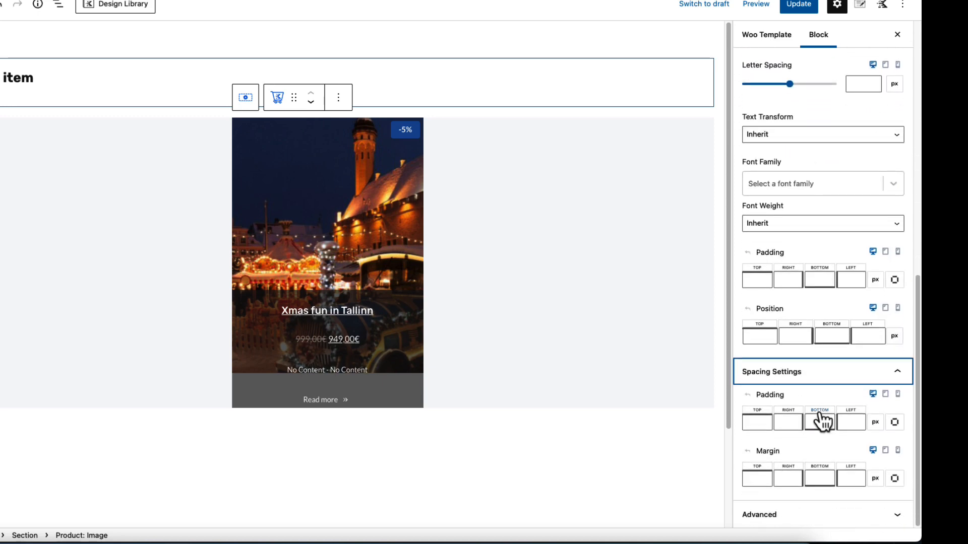
pyautogui.click(808, 520)
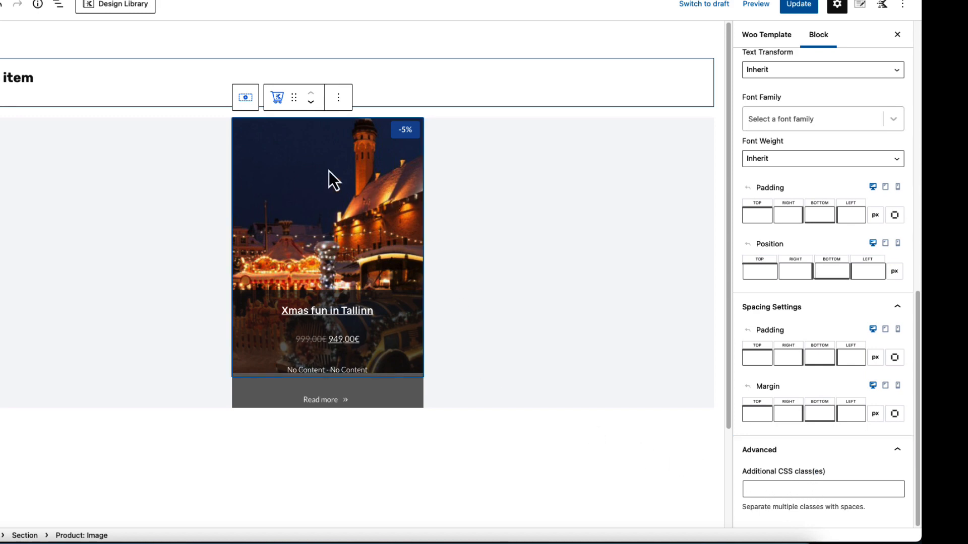
# Review the outer Section's Flex Align Settings, then select the product title inside the loop item
pyautogui.click(24, 536)
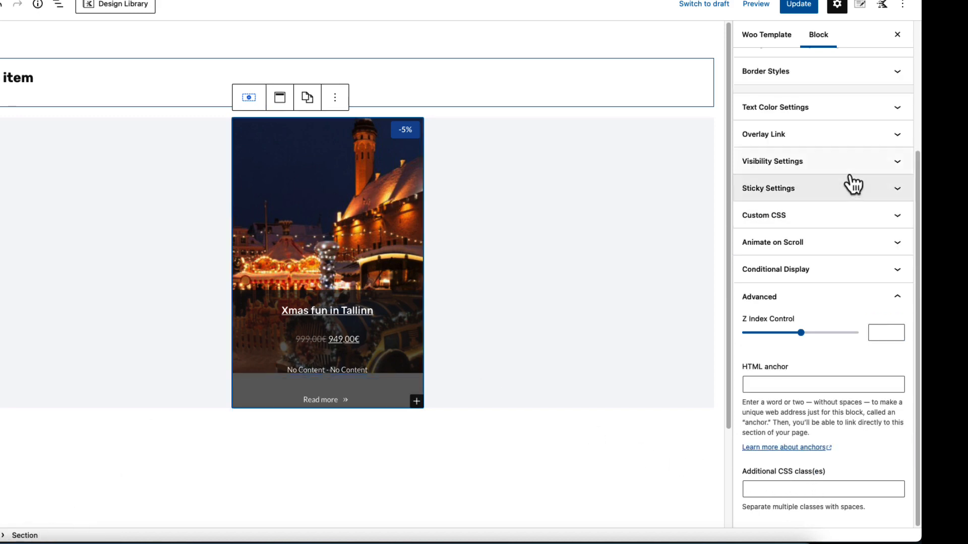
pyautogui.scroll(5, 854, 182)
pyautogui.click(870, 109)
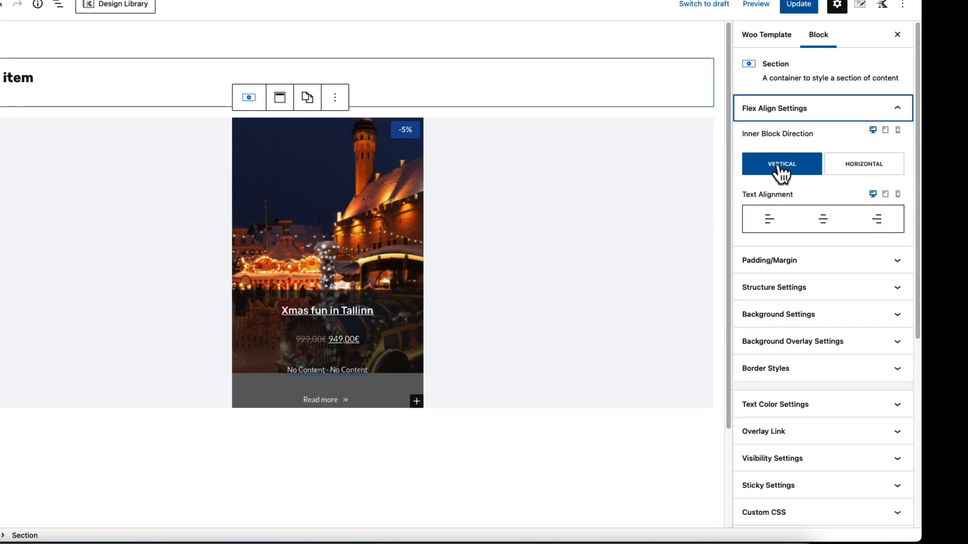
pyautogui.click(389, 317)
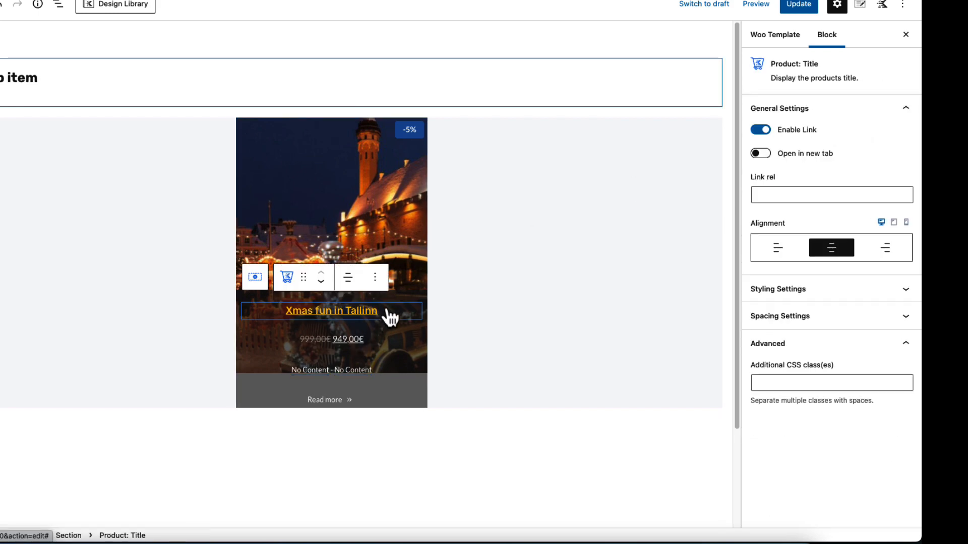
# Inspect the inner Section's background settings and its semi-transparent background color behind the tour details
pyautogui.click(346, 328)
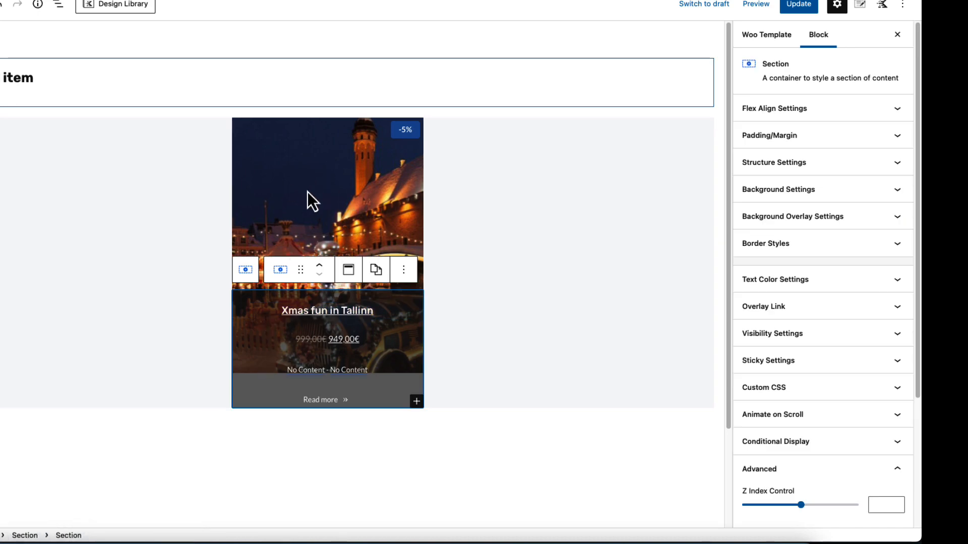
pyautogui.click(897, 190)
pyautogui.click(897, 254)
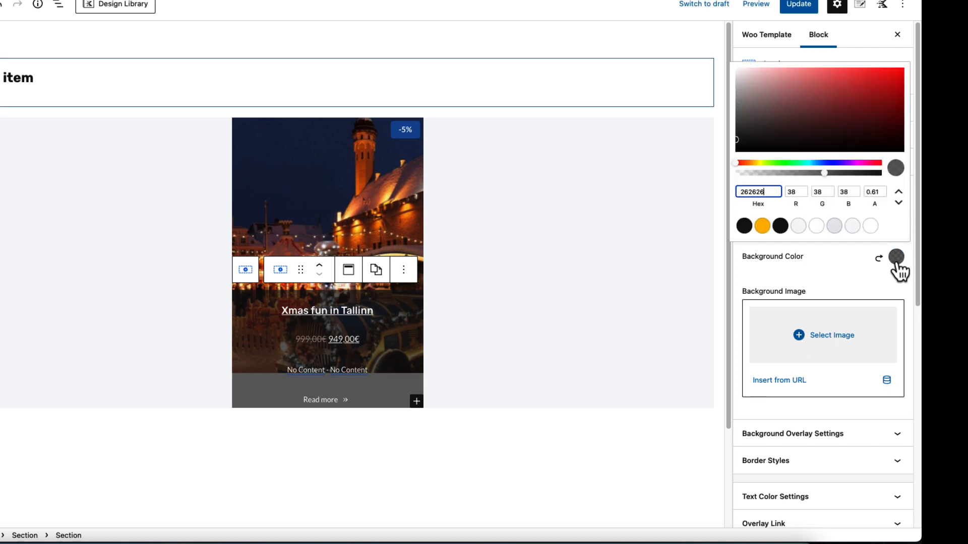
pyautogui.click(830, 273)
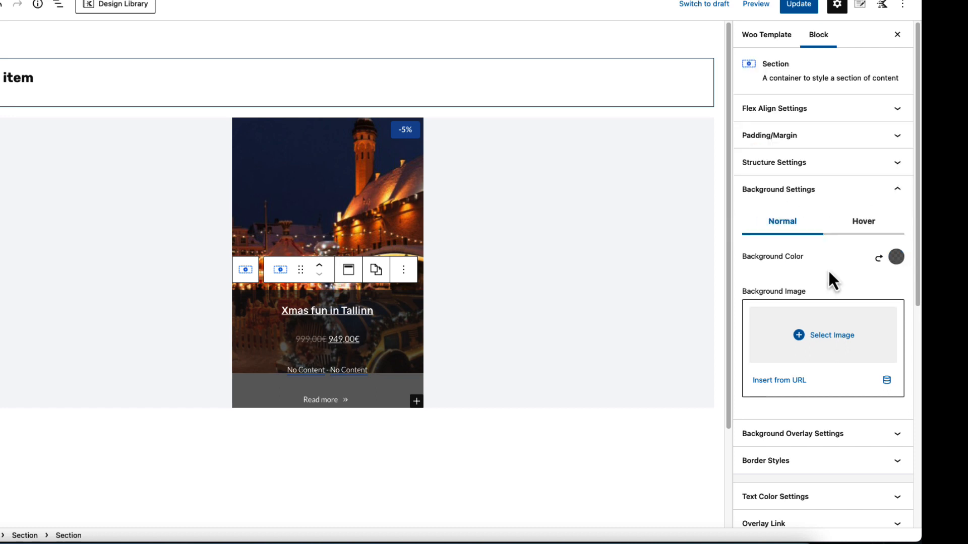
# Review the Product Title block's styling settings and the Product Price block's options
pyautogui.click(388, 317)
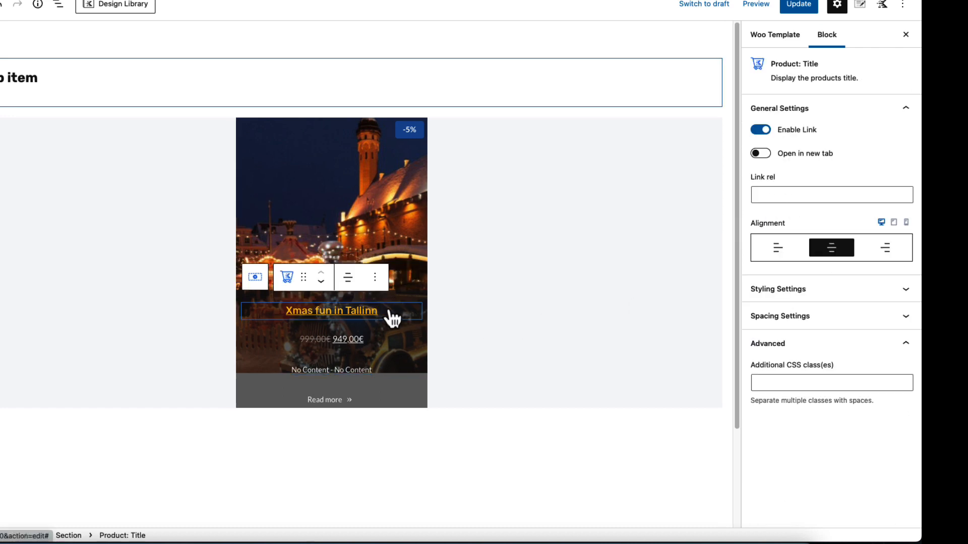
pyautogui.click(904, 298)
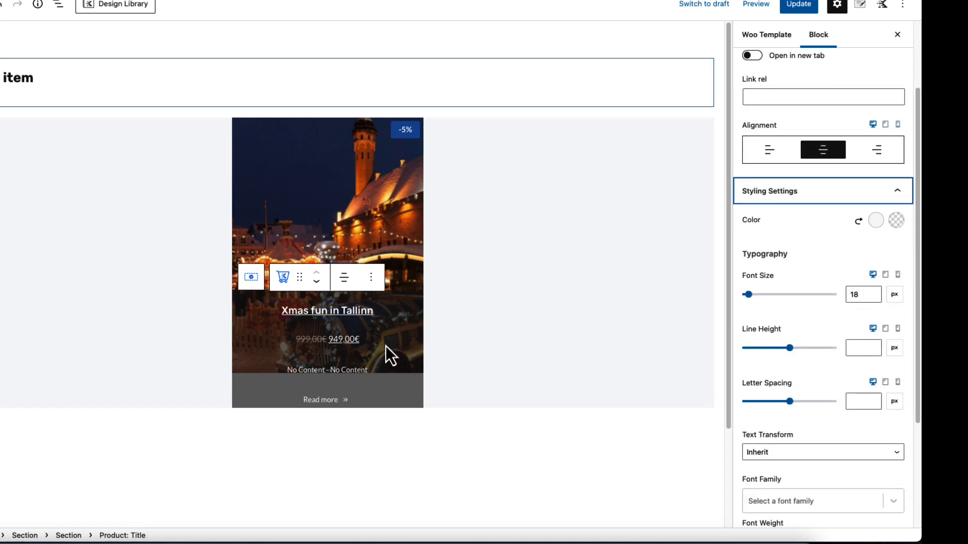
pyautogui.click(409, 340)
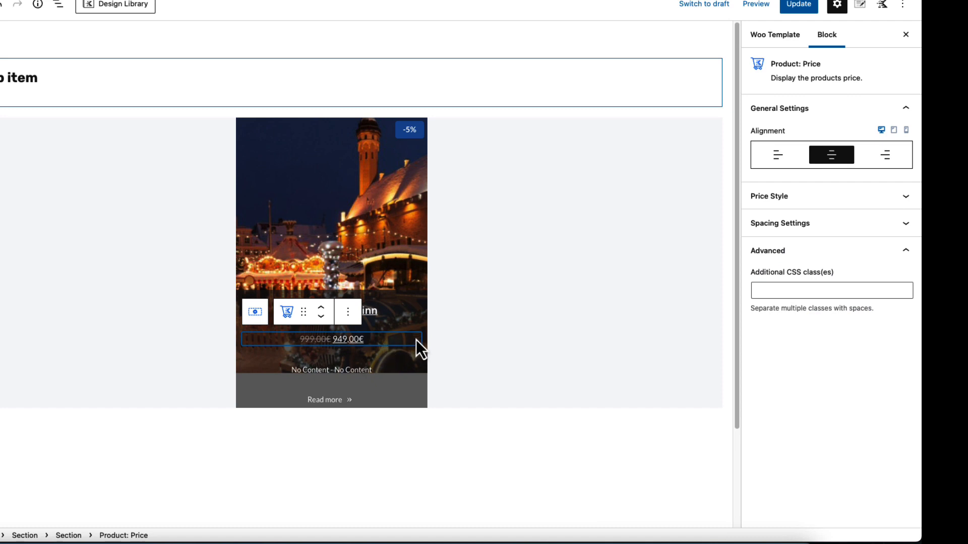
# Inspect the dynamic content sources of both custom date fields in the Advanced Text block
pyautogui.click(401, 370)
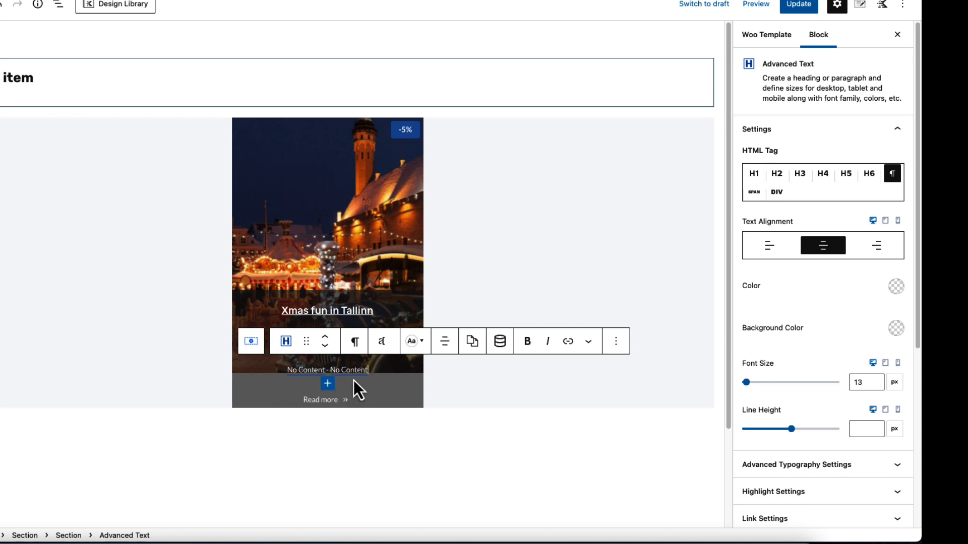
pyautogui.click(499, 341)
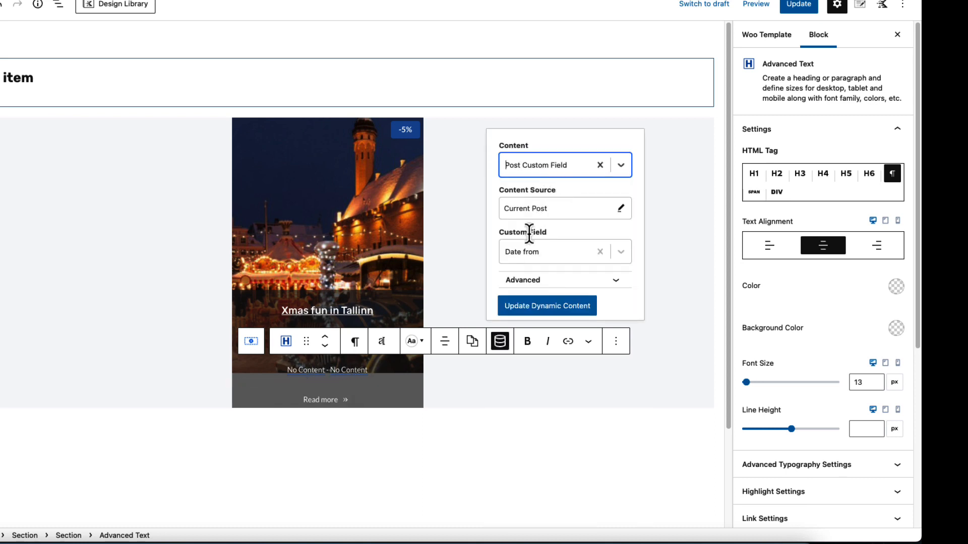
pyautogui.click(351, 370)
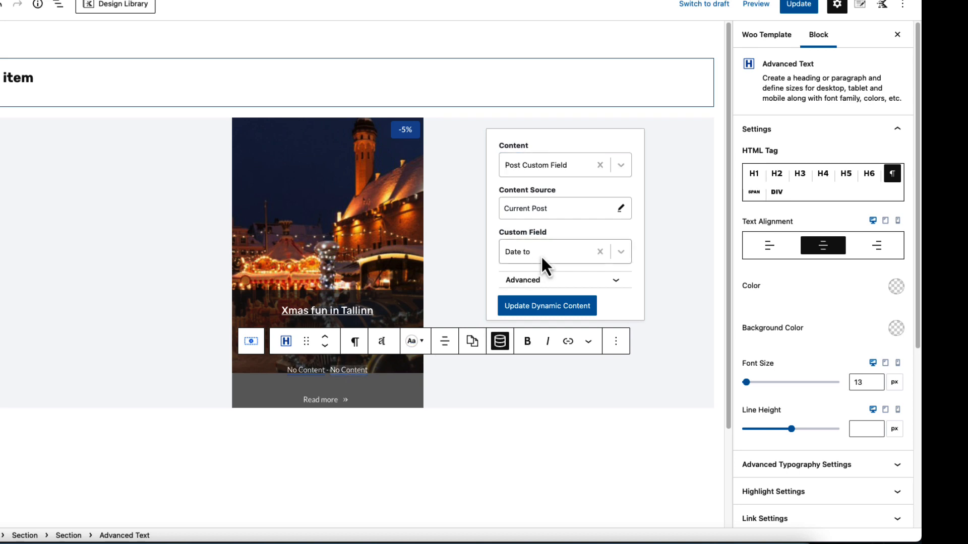
# Review the Read more button's settings, including its dynamic link, and update the Loop item template
pyautogui.click(378, 392)
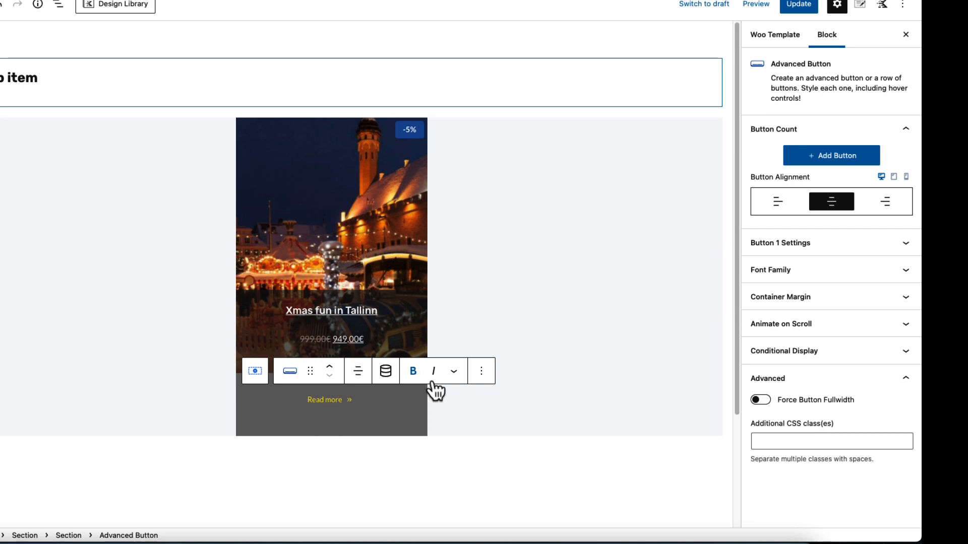
pyautogui.click(871, 242)
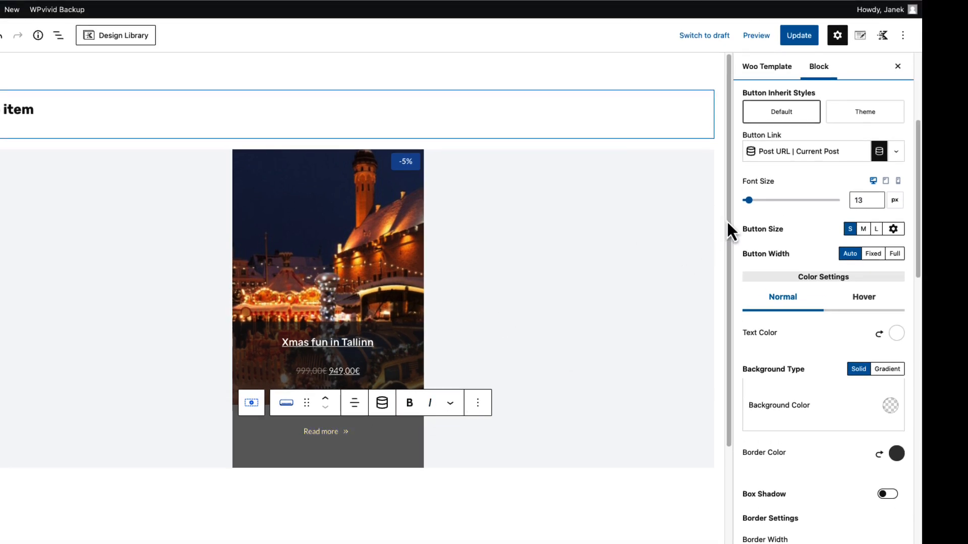
pyautogui.click(806, 41)
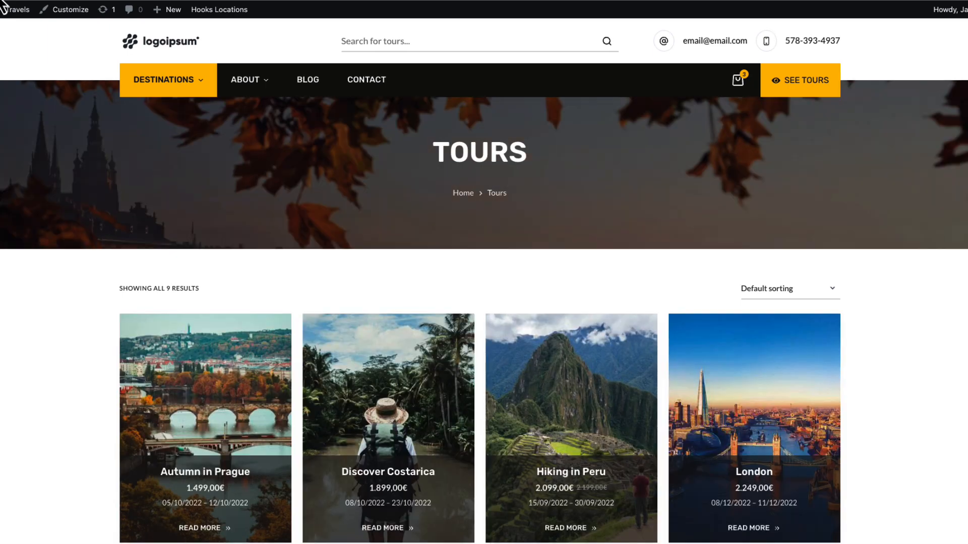
# Browse the Tours listing on the live site, open Safari in Serengeti from its card, and return to the listing
pyautogui.scroll(-4, 60, 286)
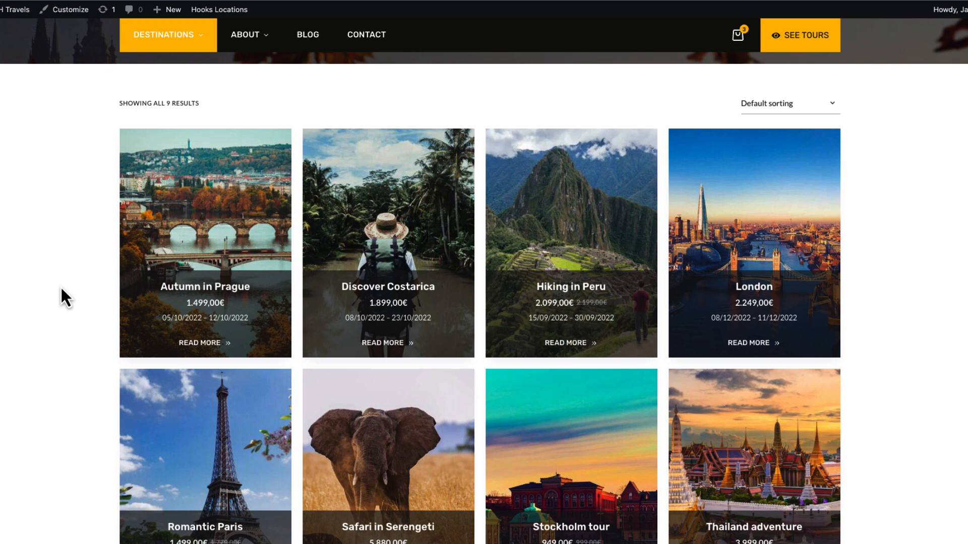
pyautogui.scroll(-4, 61, 285)
pyautogui.click(388, 275)
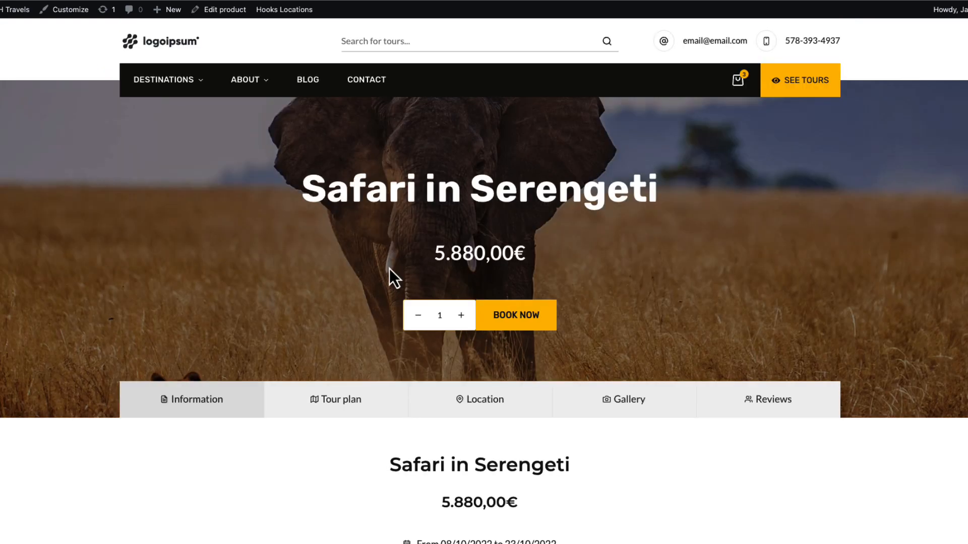
pyautogui.scroll(-5, 402, 324)
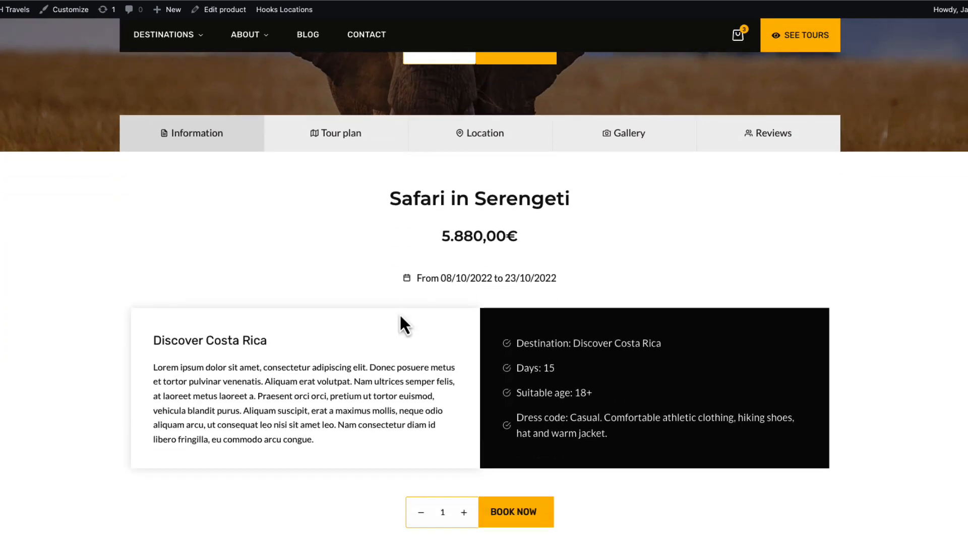
pyautogui.press('super+Left')
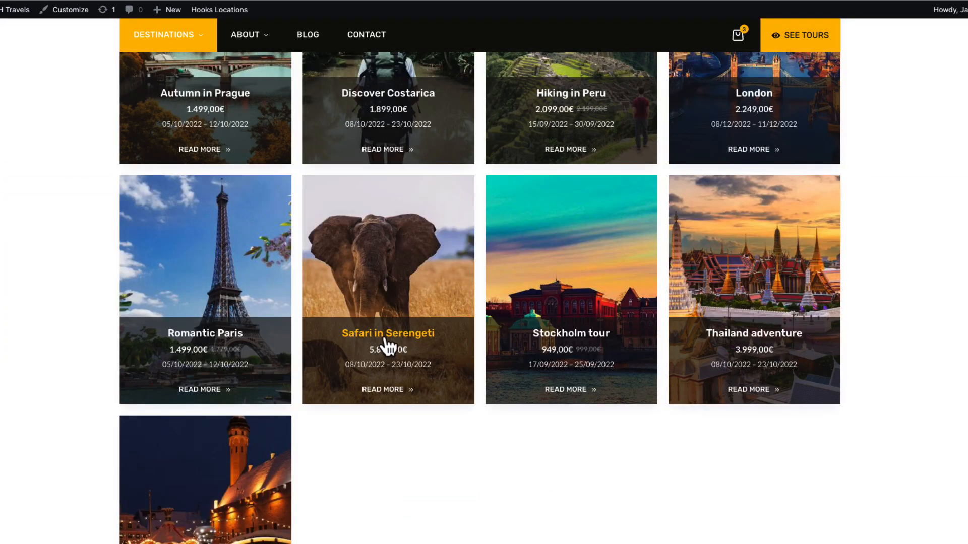
# Open Safari in Serengeti through its Read more link and examine the tour page and its price
pyautogui.click(384, 391)
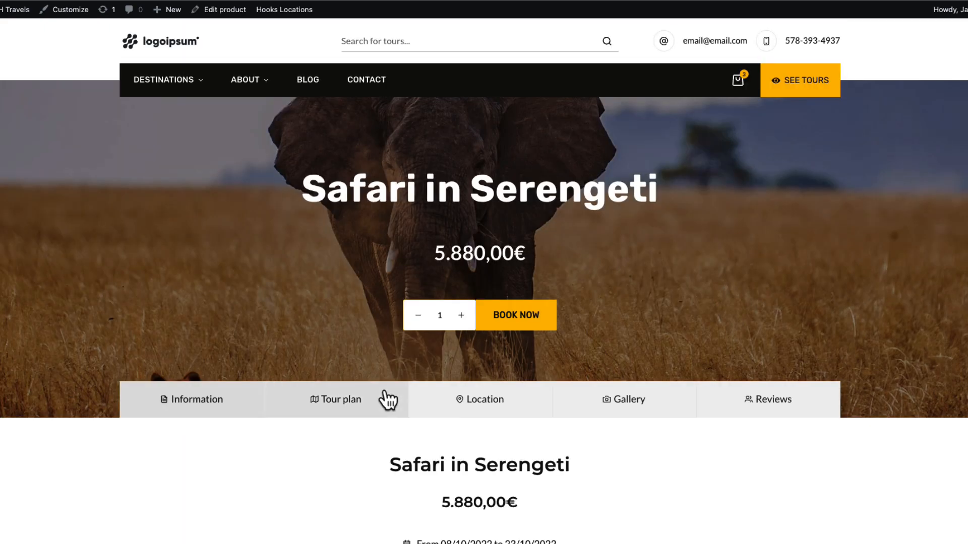
pyautogui.scroll(-15, 387, 391)
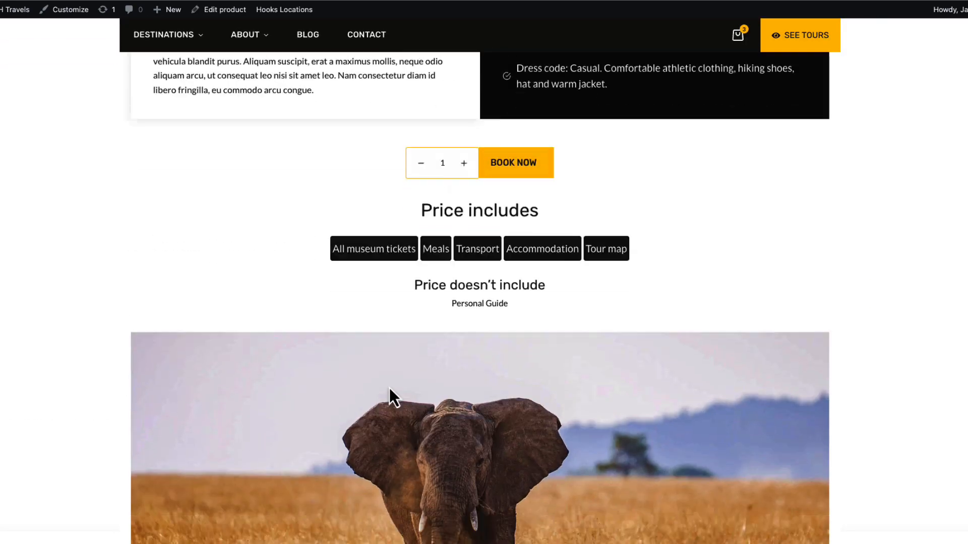
pyautogui.scroll(-1, 389, 387)
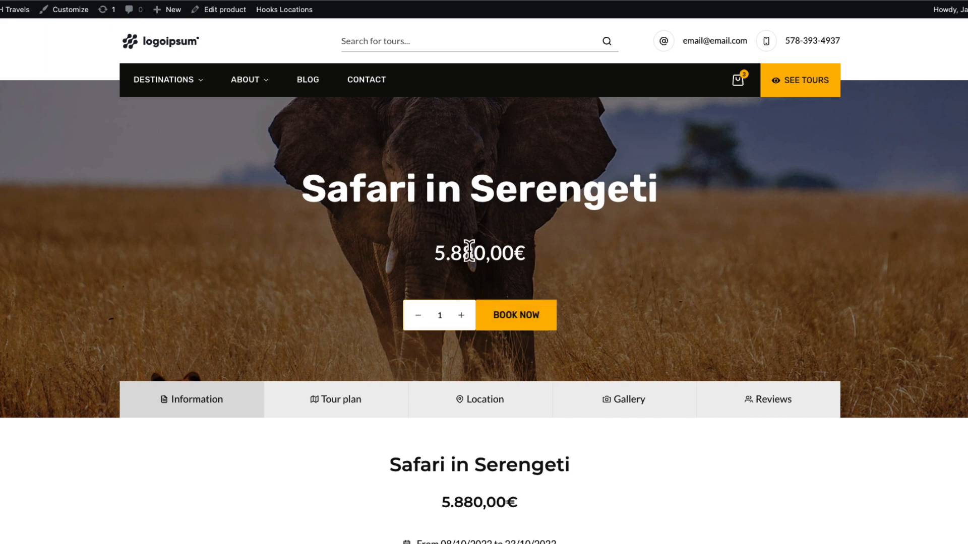
pyautogui.moveTo(527, 254); pyautogui.dragTo(433, 252)
pyautogui.click(546, 255)
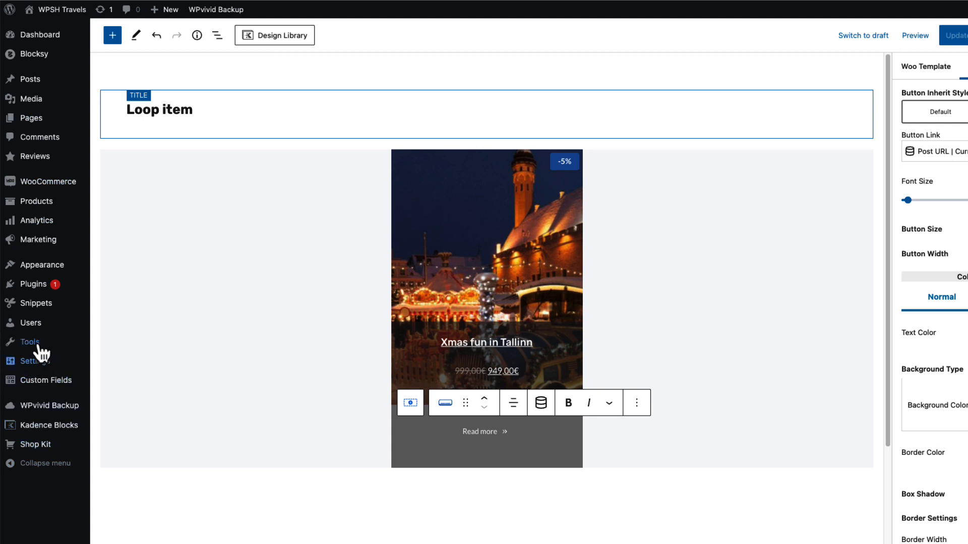
# Create a code snippet titled "Price suffix" with the wpsh_woo_price_suffix PHP function that appends " / per person" to WooCommerce prices
pyautogui.moveTo(38, 303)
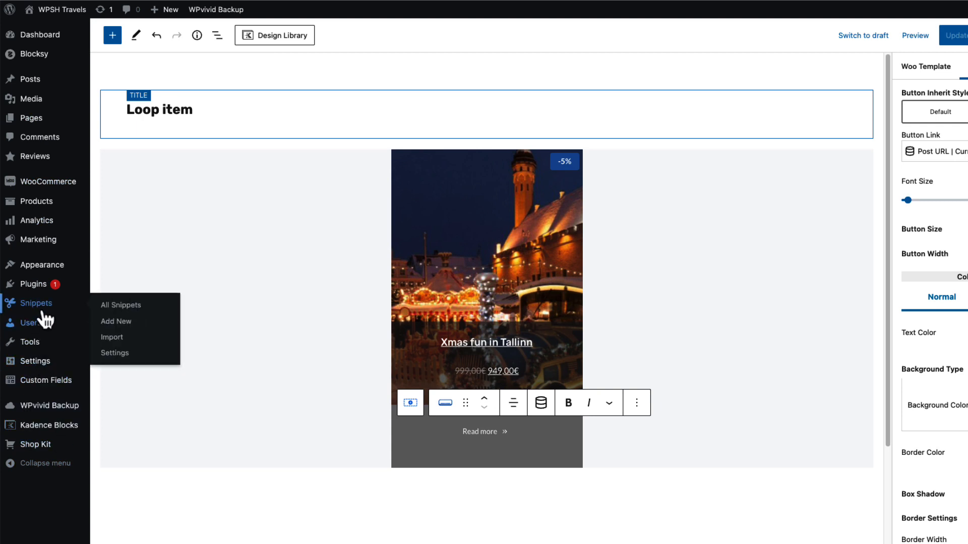
pyautogui.click(126, 322)
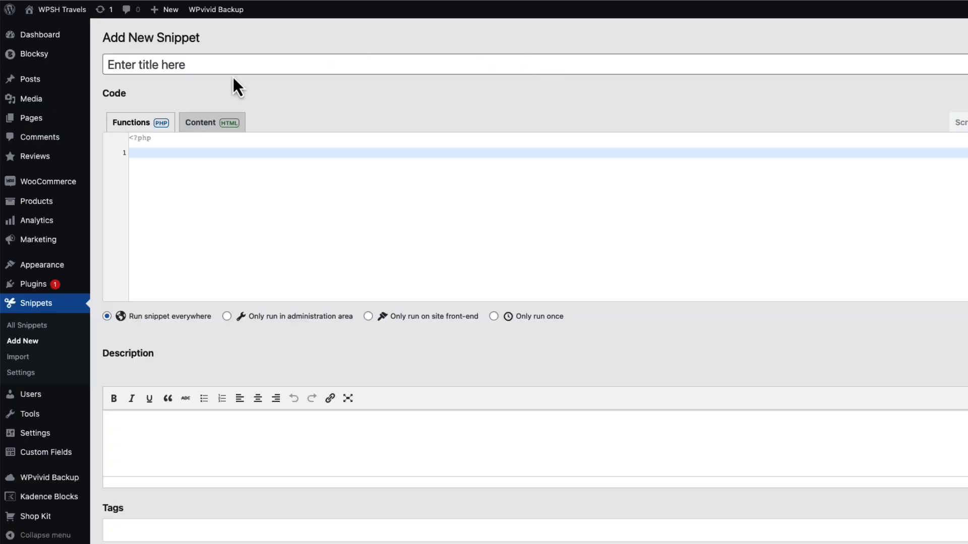
pyautogui.click(206, 61)
pyautogui.write('Price suffix')
pyautogui.click(202, 153)
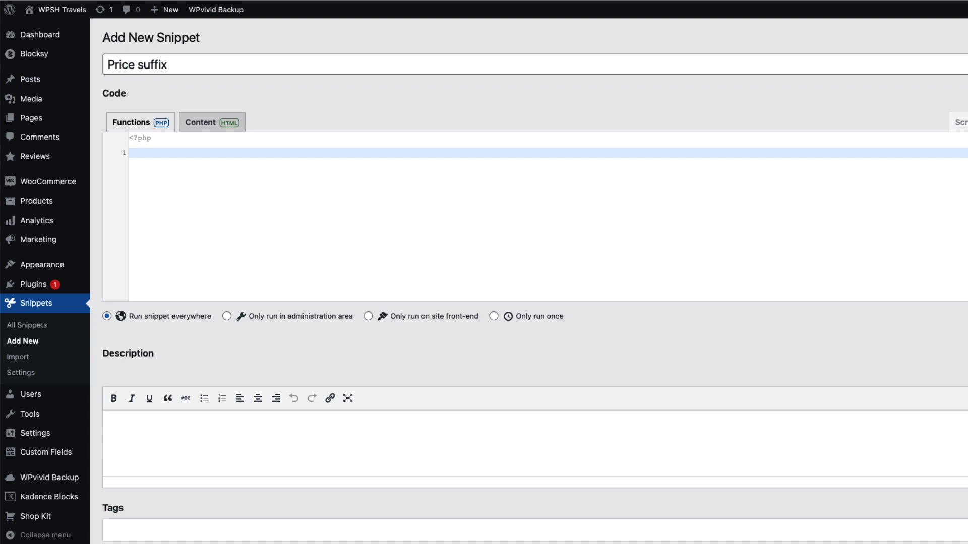
pyautogui.write("add_filter( 'woocommerce_get_price_suffix', 'wpsh_woo_price_suffix', 99, 4 );  function wpsh_woo_price_suffix( $html, $product, $price, $qty ){     $html .= ' / per person';     return $html; }")
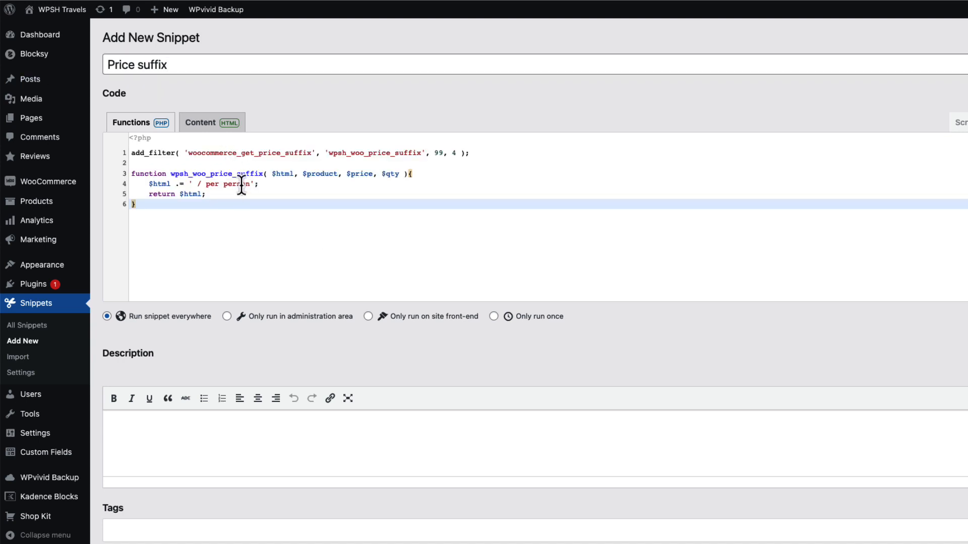
pyautogui.moveTo(250, 184); pyautogui.dragTo(196, 184)
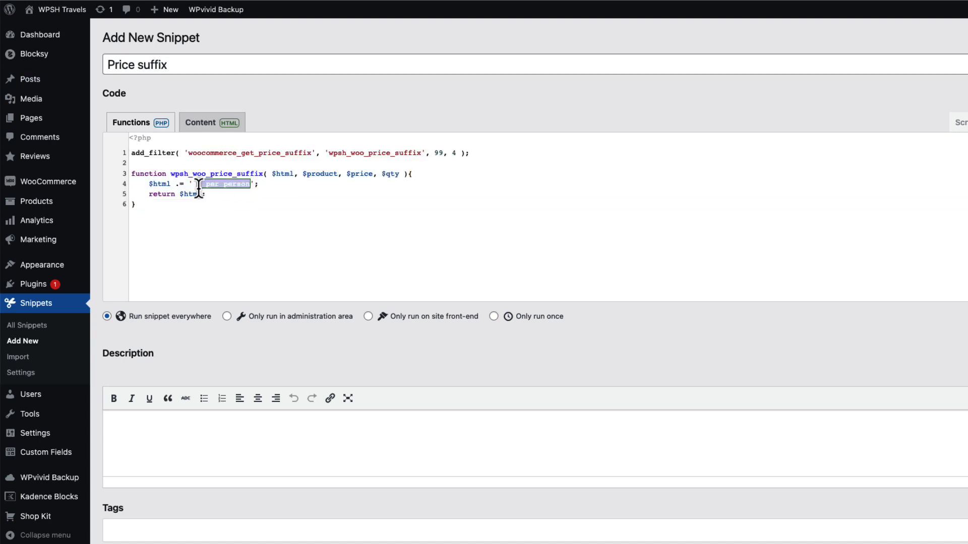
# Set the Price suffix snippet to only run on site front-end, then save and activate it
pyautogui.click(428, 317)
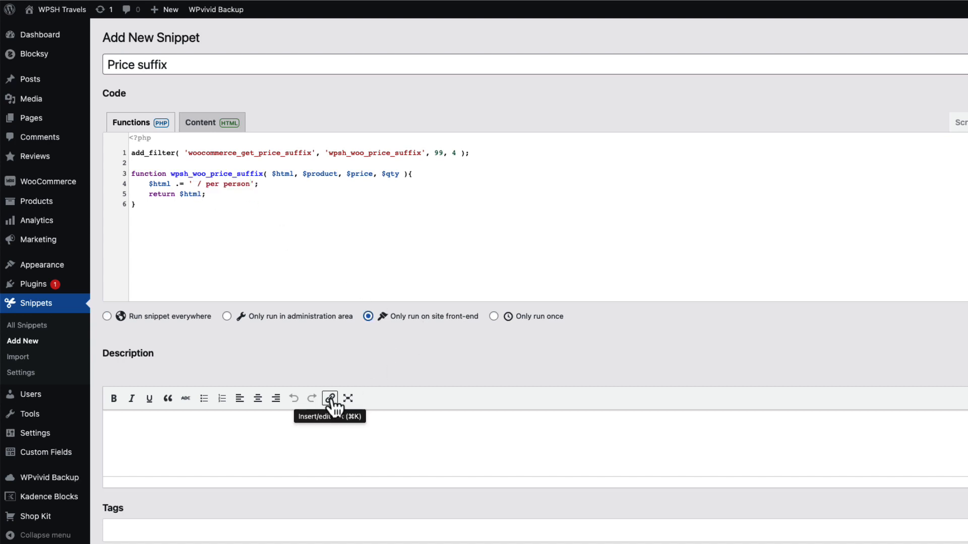
pyautogui.scroll(-2, 317, 443)
pyautogui.click(177, 519)
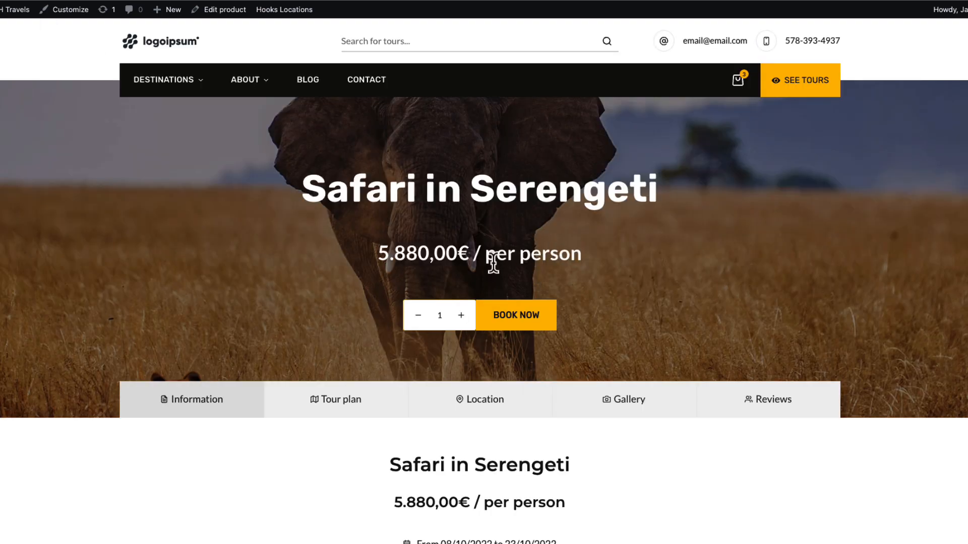
# Open Destinations on the live site and check the price suffix on the tour cards
pyautogui.click(161, 84)
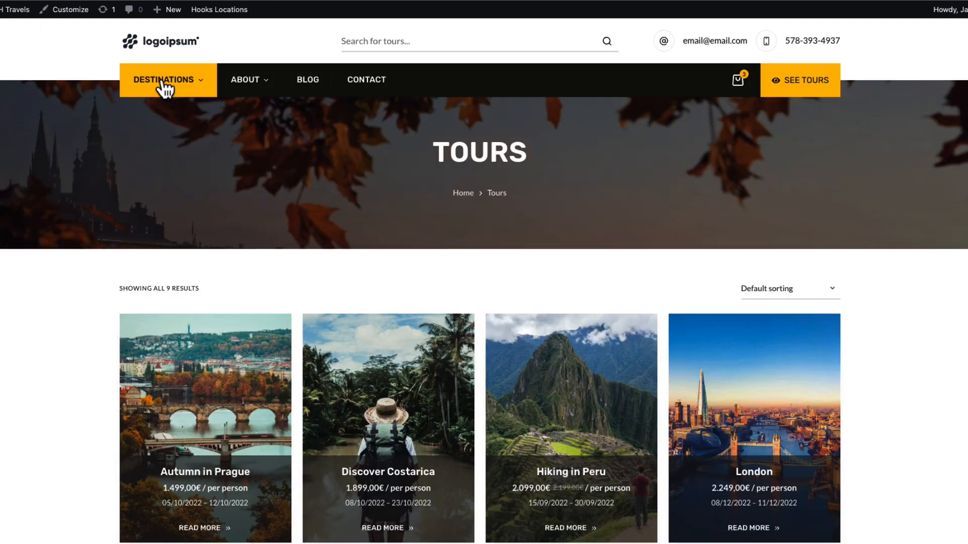
pyautogui.scroll(-3, 113, 215)
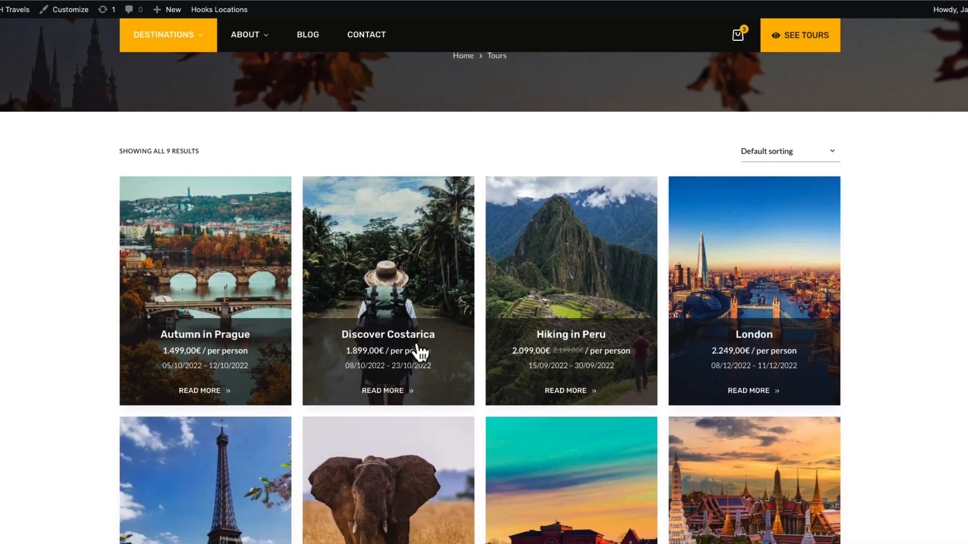
pyautogui.moveTo(431, 351); pyautogui.dragTo(347, 353)
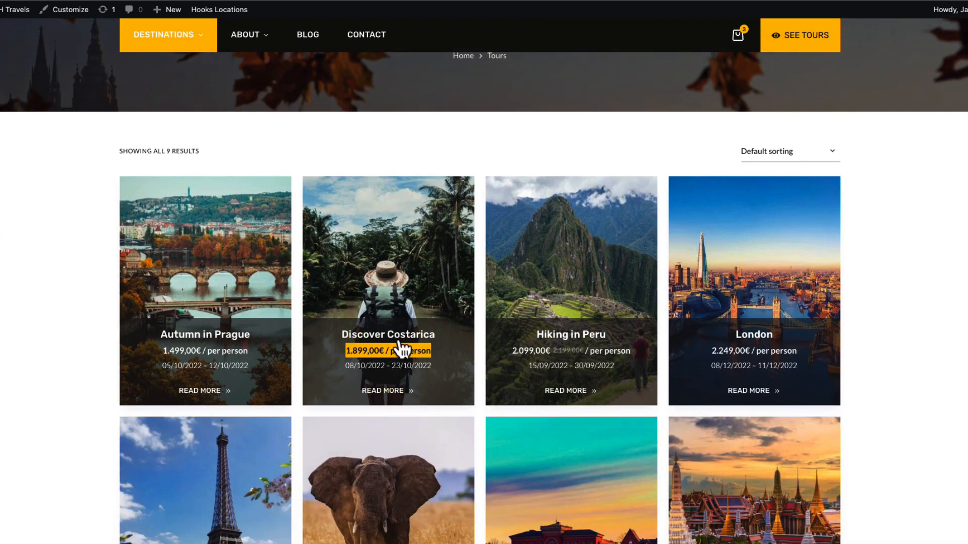
pyautogui.scroll(3, 488, 367)
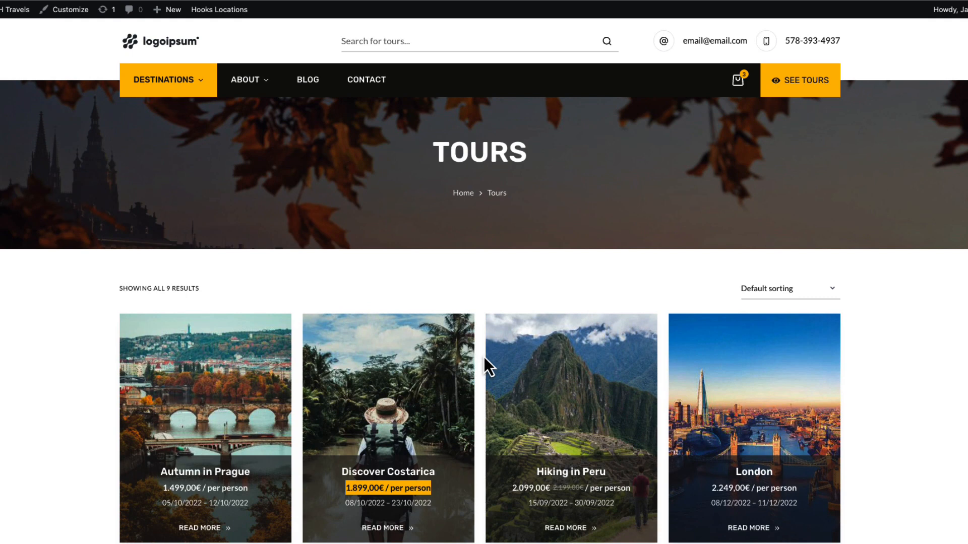
# Search the plugin directory for "woof" and update WOOF – Products Filter for WooCommerce
pyautogui.click(34, 321)
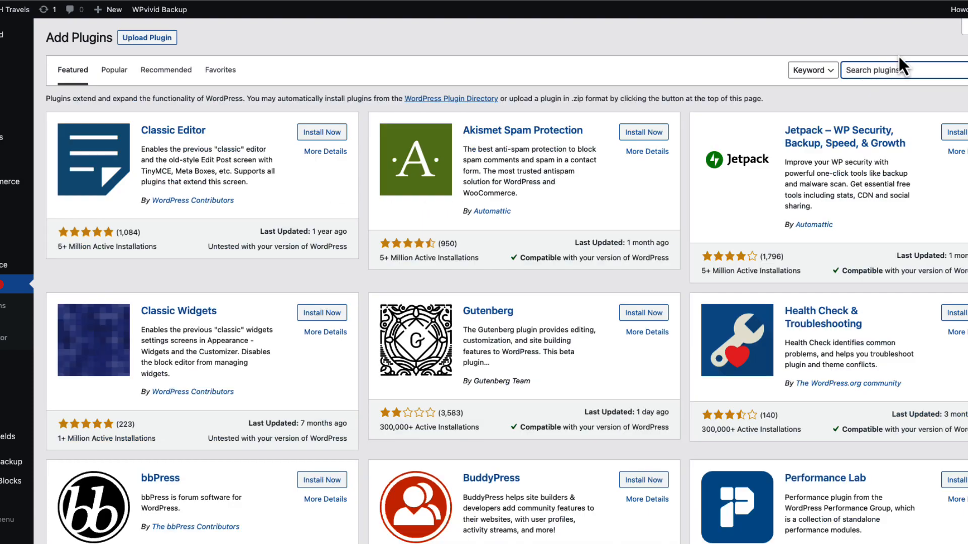
pyautogui.click(898, 69)
pyautogui.write('woof')
pyautogui.click(323, 132)
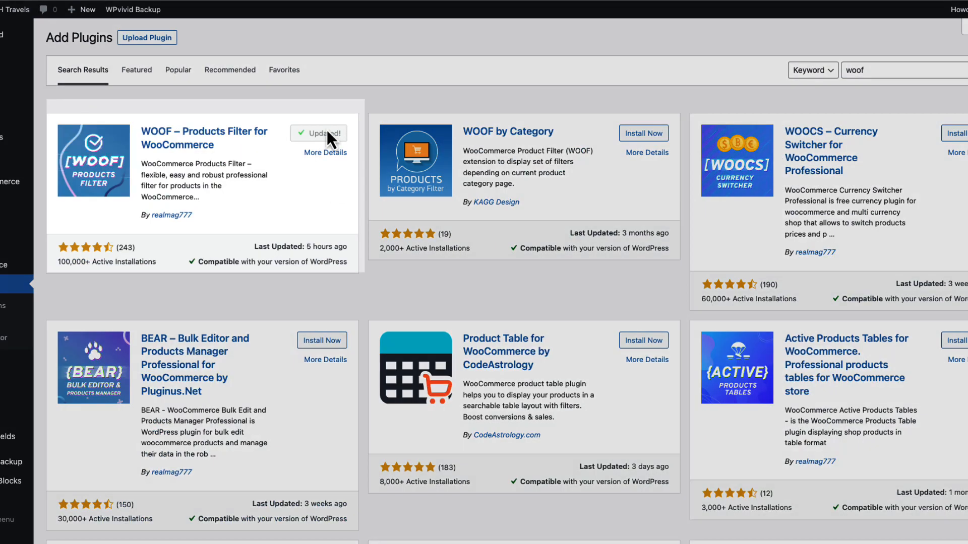
# Open the Products Filter section of the WooCommerce settings and examine the enabled filters and the display types available for Product categories
pyautogui.moveTo(6, 191)
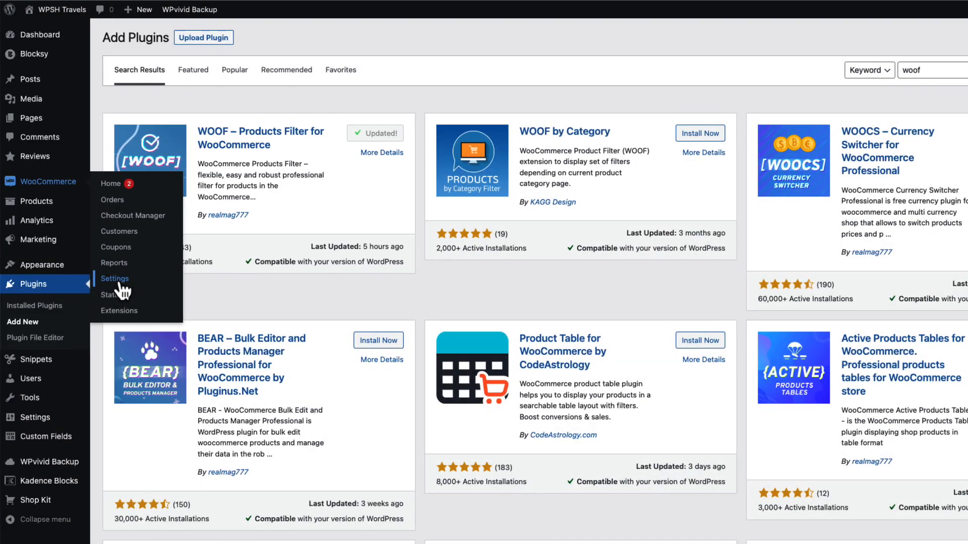
pyautogui.click(61, 280)
pyautogui.click(555, 87)
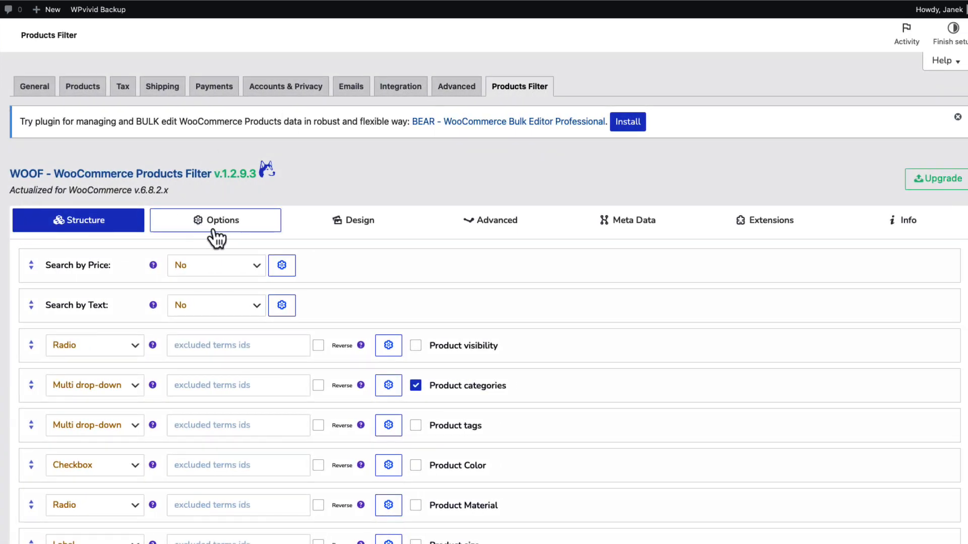
pyautogui.scroll(-4, 119, 282)
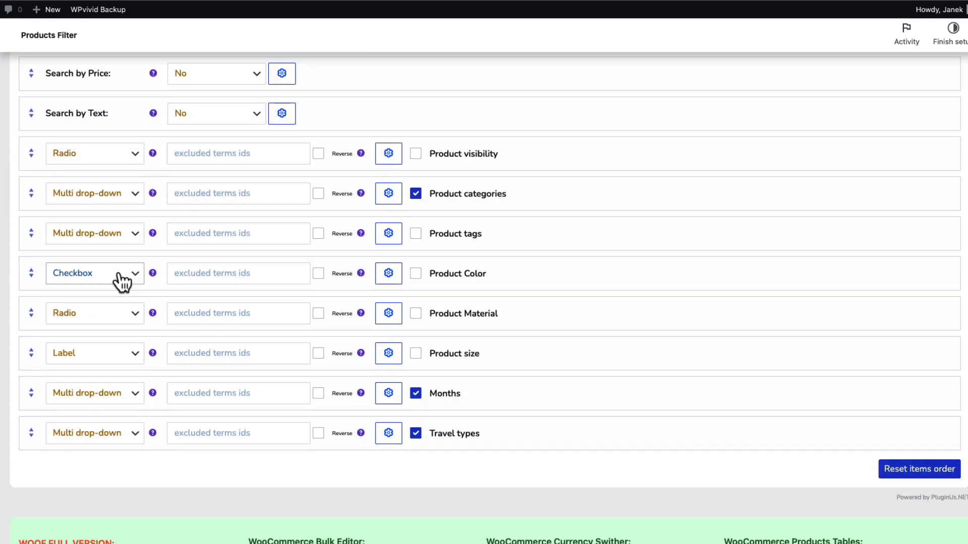
pyautogui.scroll(4, 119, 280)
pyautogui.scroll(-3, 208, 241)
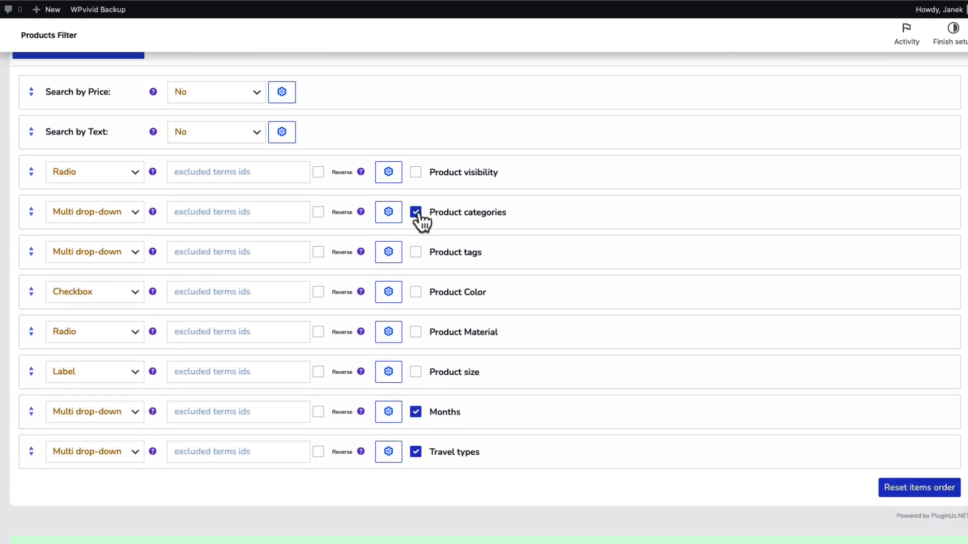
pyautogui.click(119, 217)
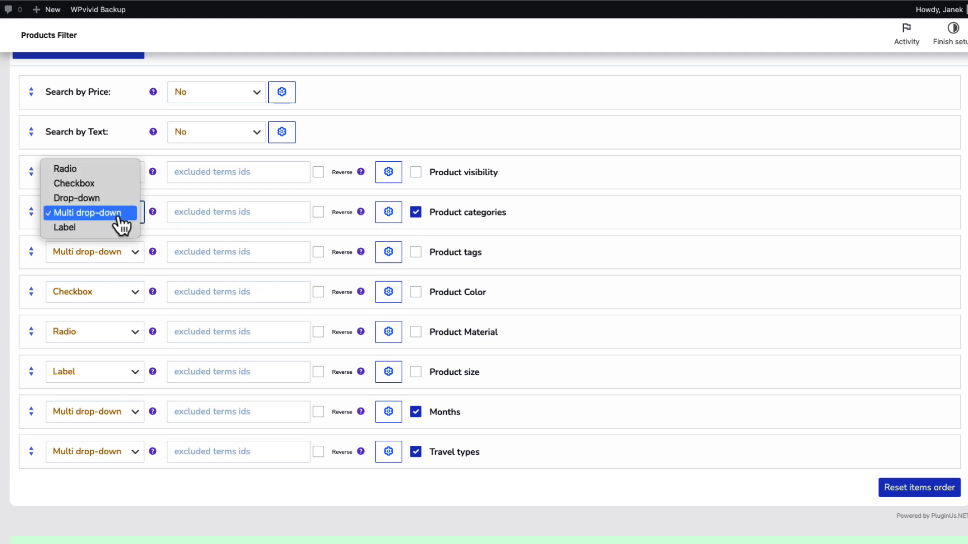
pyautogui.click(119, 216)
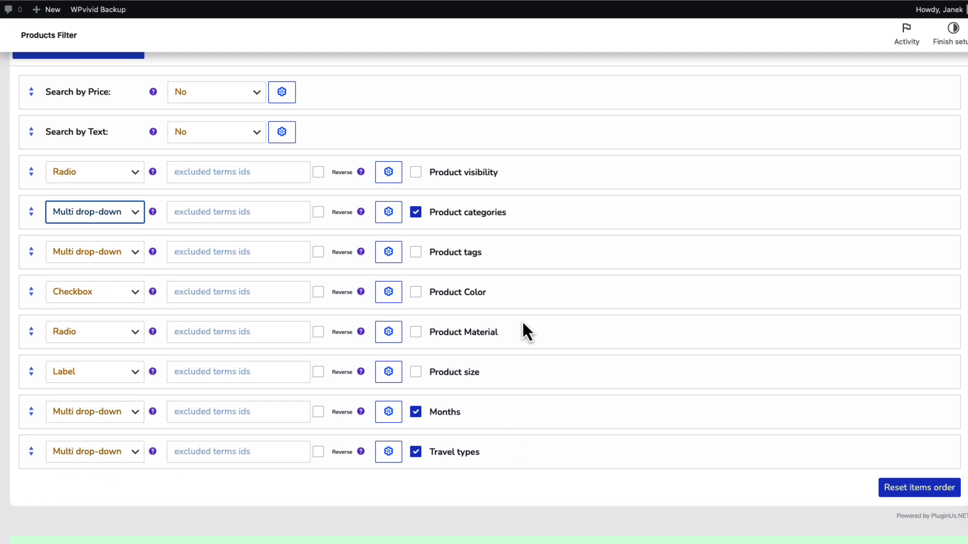
# Review the product filter's Options, checking the choices for Set filter automatically and Autosubmit
pyautogui.scroll(5, 523, 328)
pyautogui.click(217, 225)
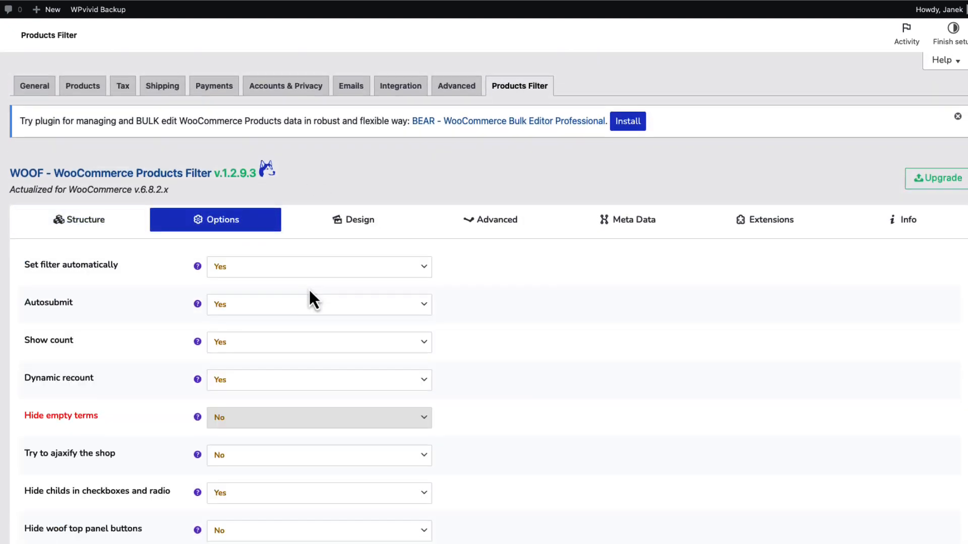
pyautogui.scroll(-3, 310, 292)
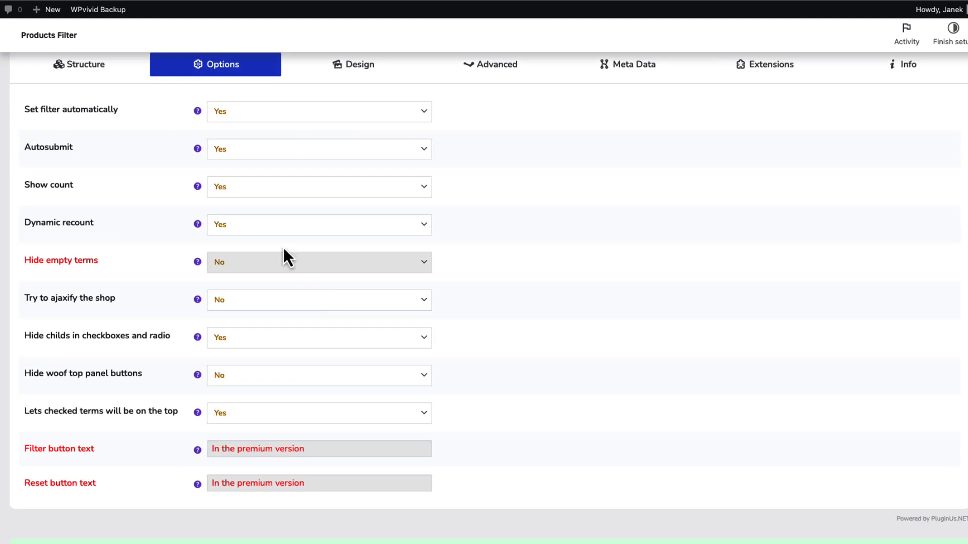
pyautogui.click(252, 116)
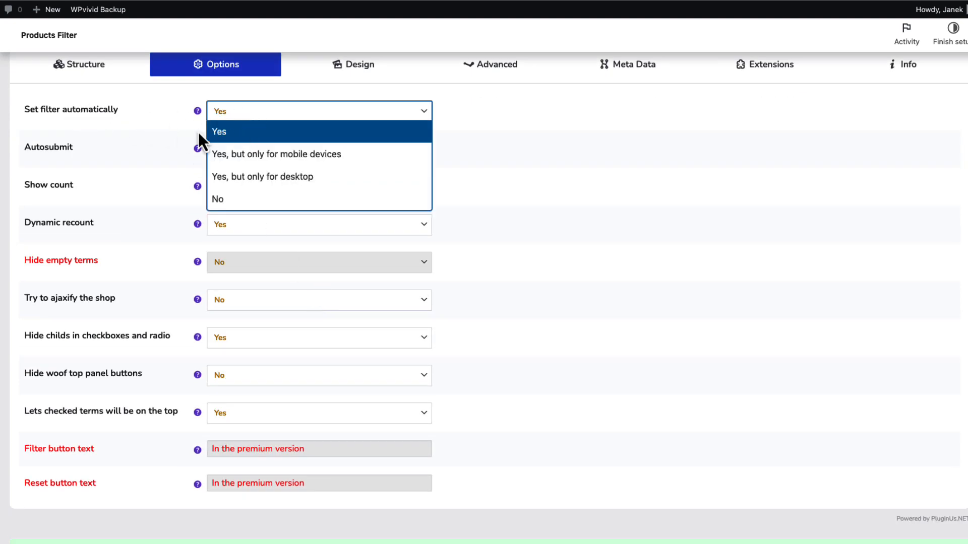
pyautogui.click(155, 132)
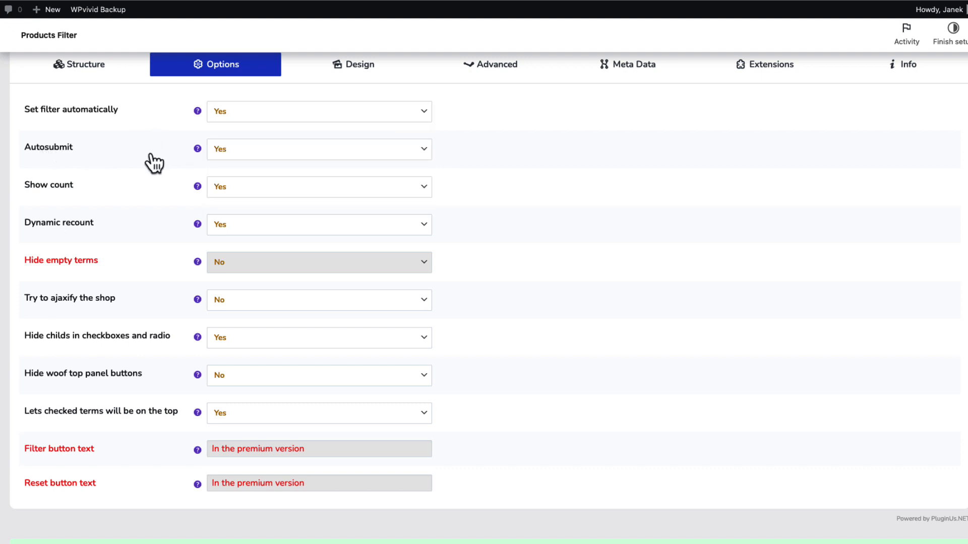
pyautogui.click(343, 150)
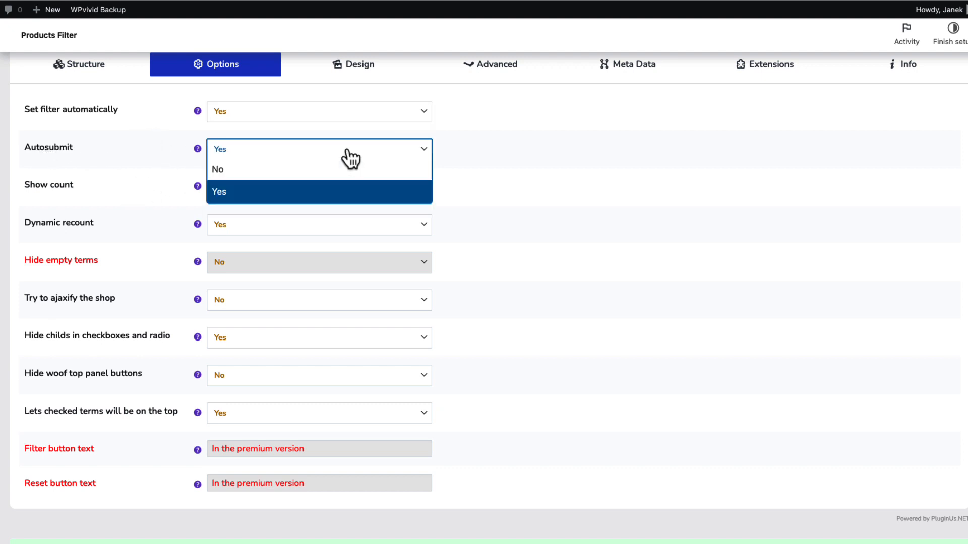
pyautogui.click(142, 160)
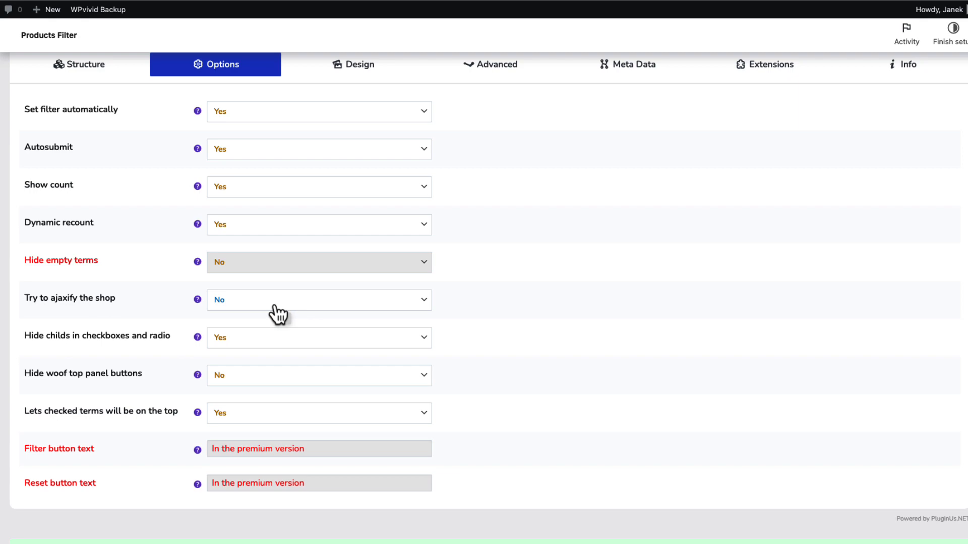
# Look through the product filter's Design settings, save the changes and reload the live Tours page
pyautogui.click(361, 164)
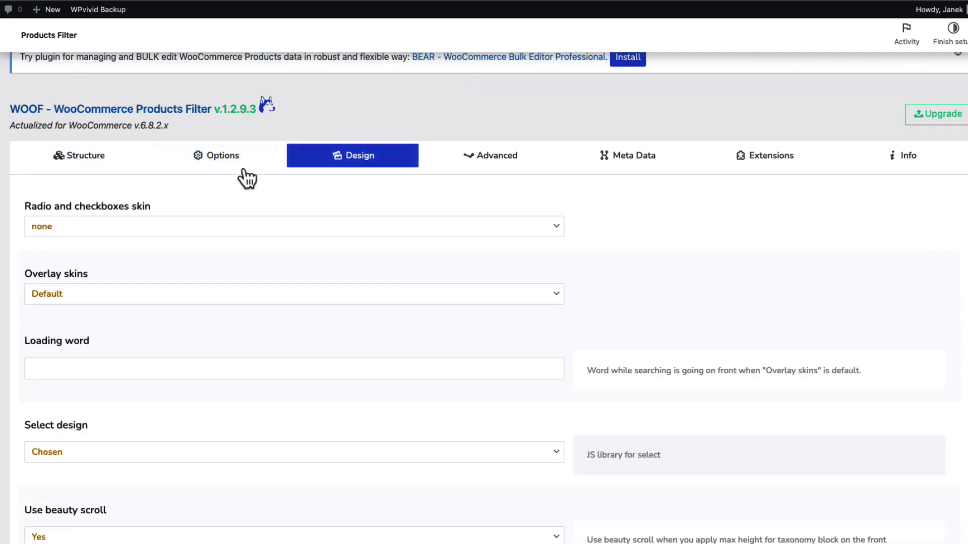
pyautogui.scroll(-3, 205, 226)
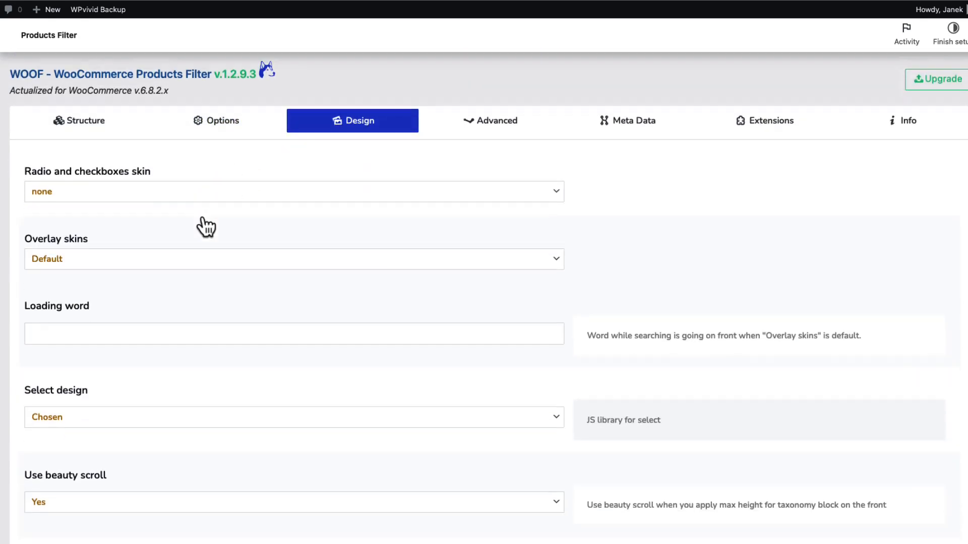
pyautogui.scroll(-3, 177, 211)
pyautogui.scroll(-10, 151, 273)
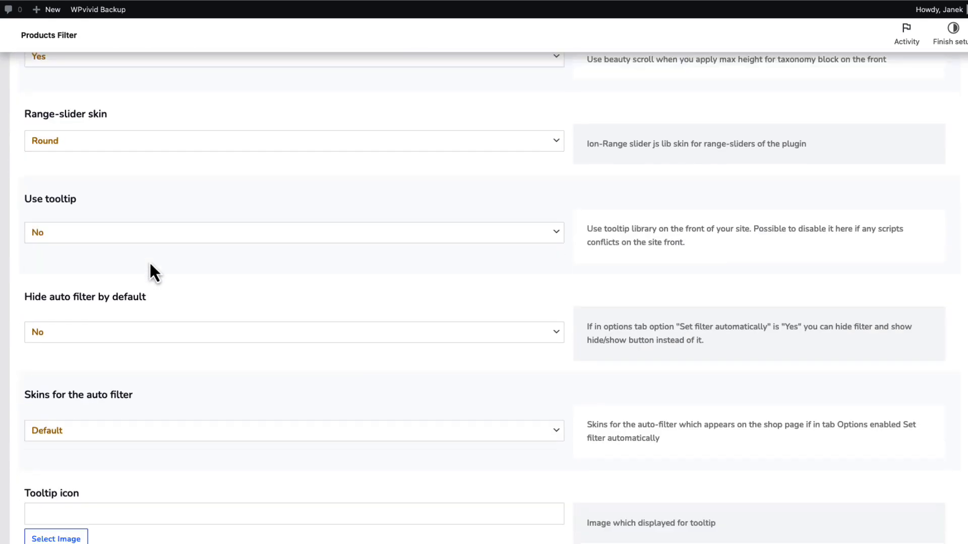
pyautogui.scroll(-15, 150, 264)
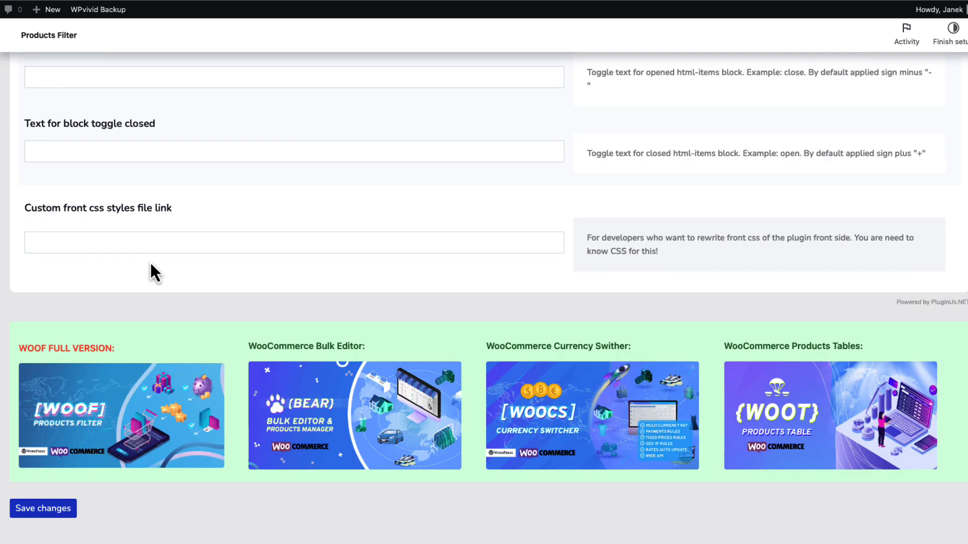
pyautogui.click(54, 512)
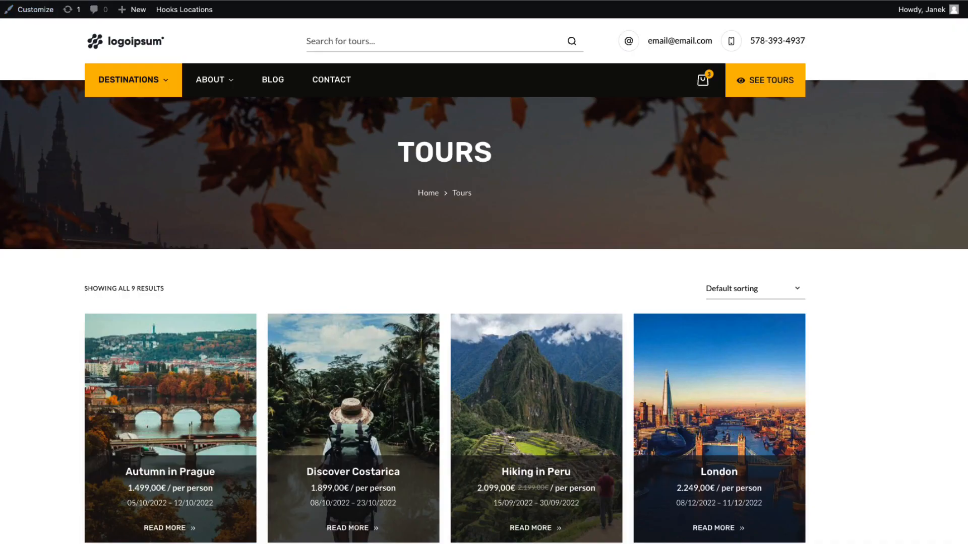
pyautogui.press('super+r')
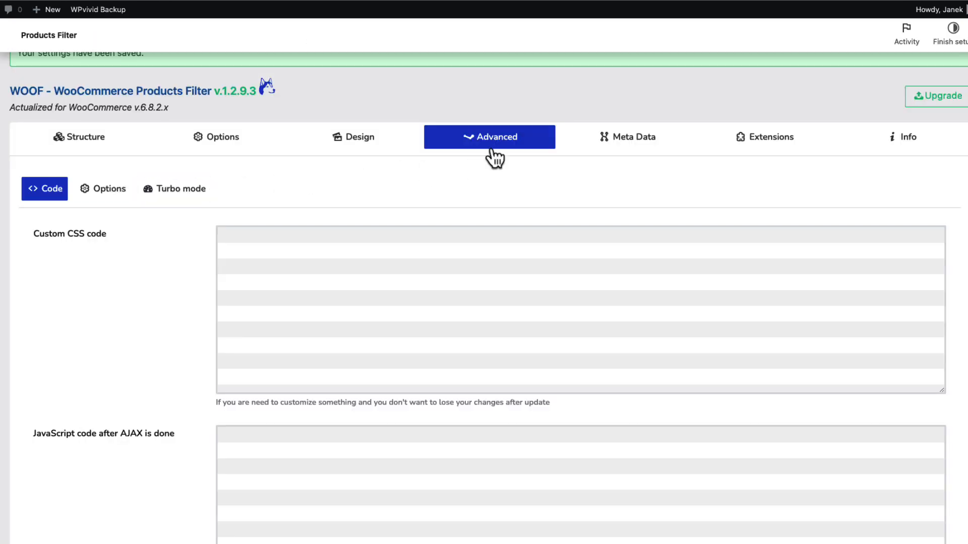
# Look at the filter's Custom CSS code field and the site's Additional CSS in the Customizer
pyautogui.click(249, 239)
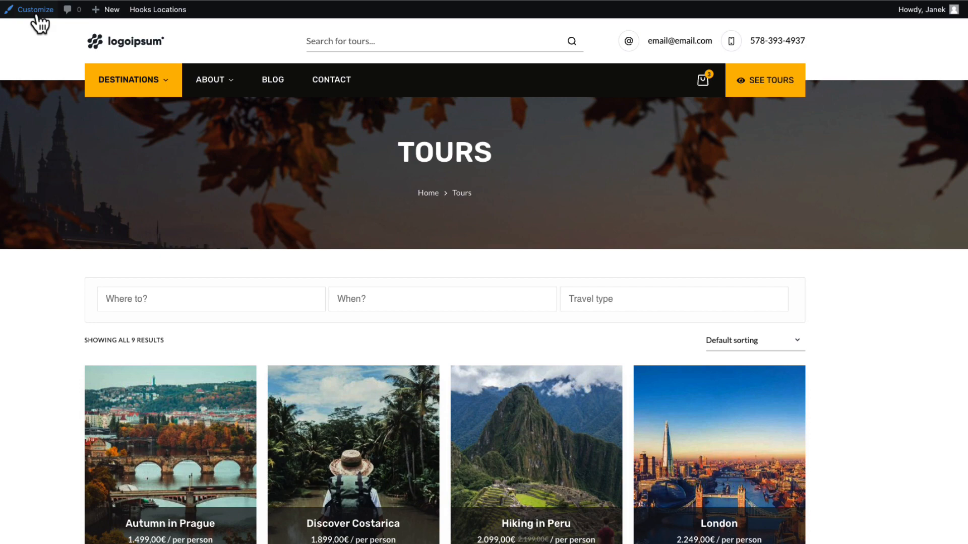
pyautogui.click(37, 10)
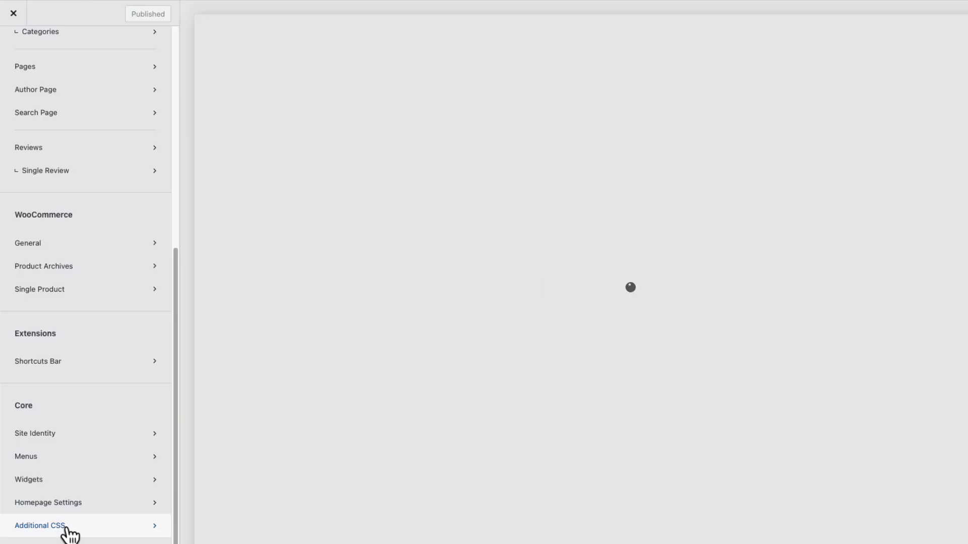
pyautogui.click(67, 529)
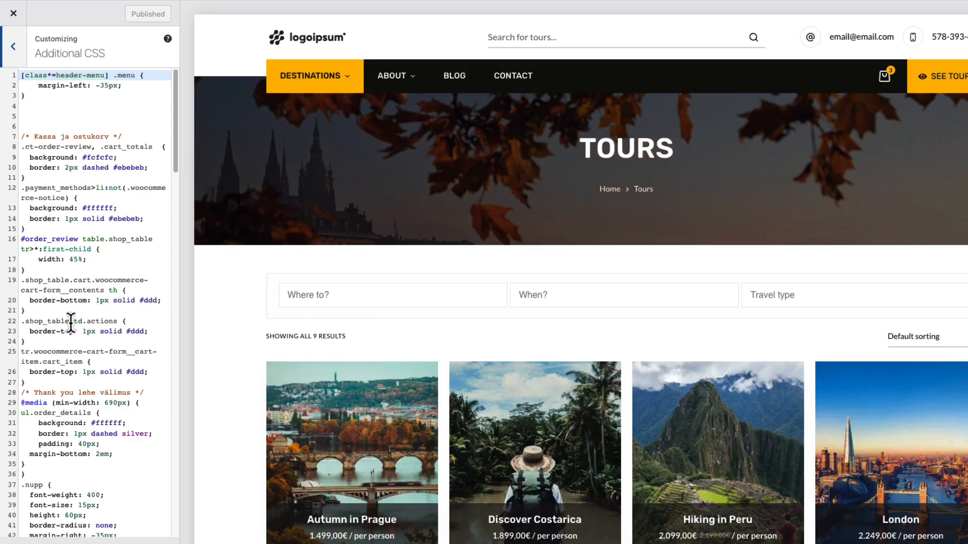
pyautogui.scroll(-20, 76, 331)
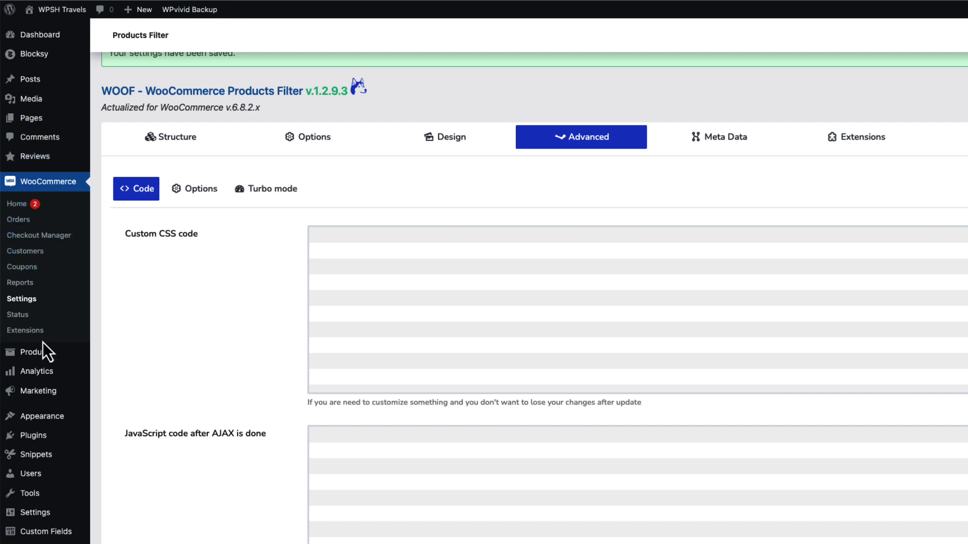
# Open the Europe category page by way of the product categories and check its When? and Travel type filter choices
pyautogui.moveTo(46, 389)
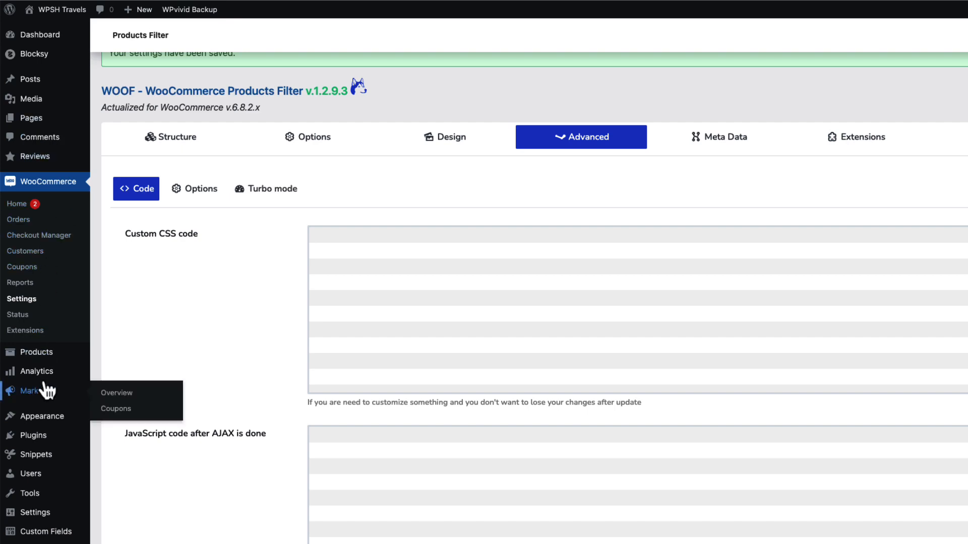
pyautogui.moveTo(40, 354)
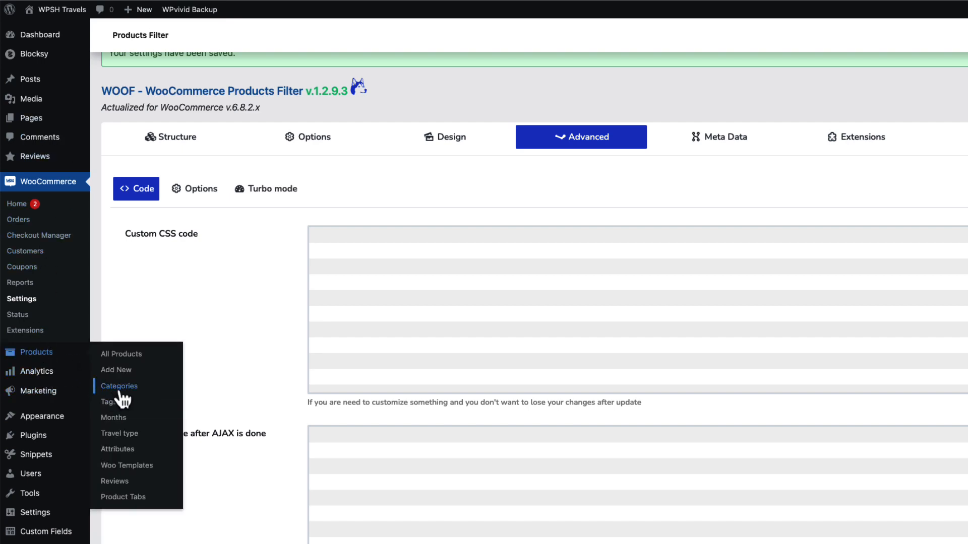
pyautogui.click(120, 389)
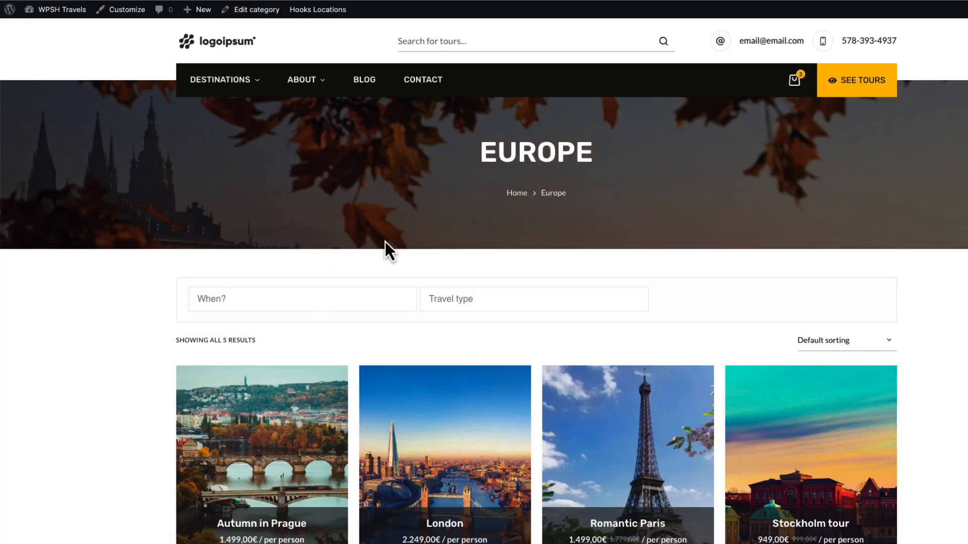
pyautogui.scroll(-2, 122, 253)
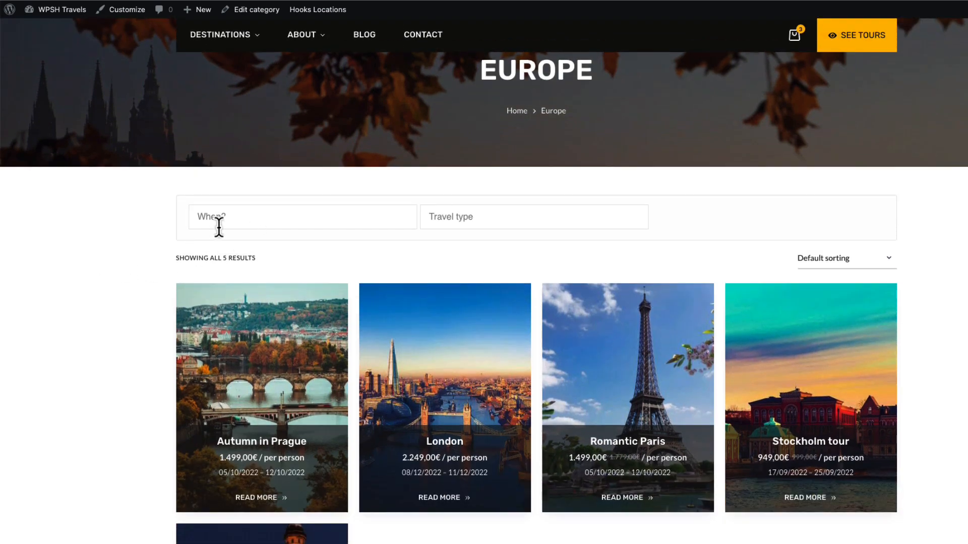
pyautogui.click(253, 215)
pyautogui.click(473, 220)
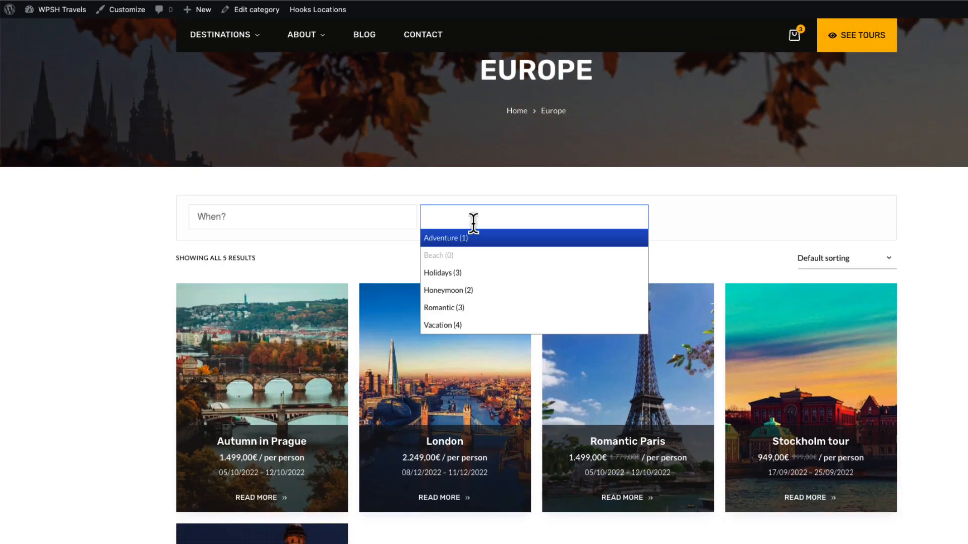
pyautogui.click(93, 265)
pyautogui.scroll(2, 180, 226)
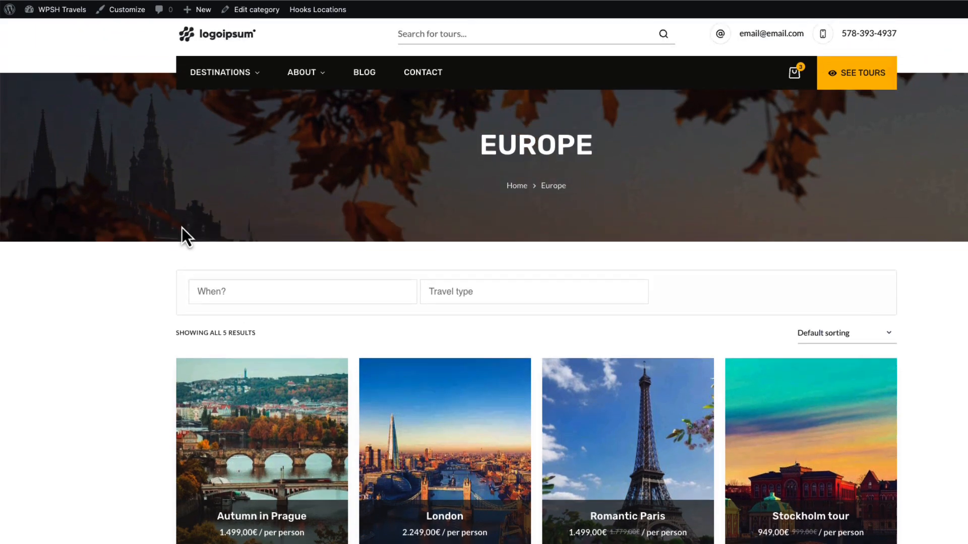
# Open the homepage for editing and show the Background Settings of the hero section's Row Layout
pyautogui.click(221, 49)
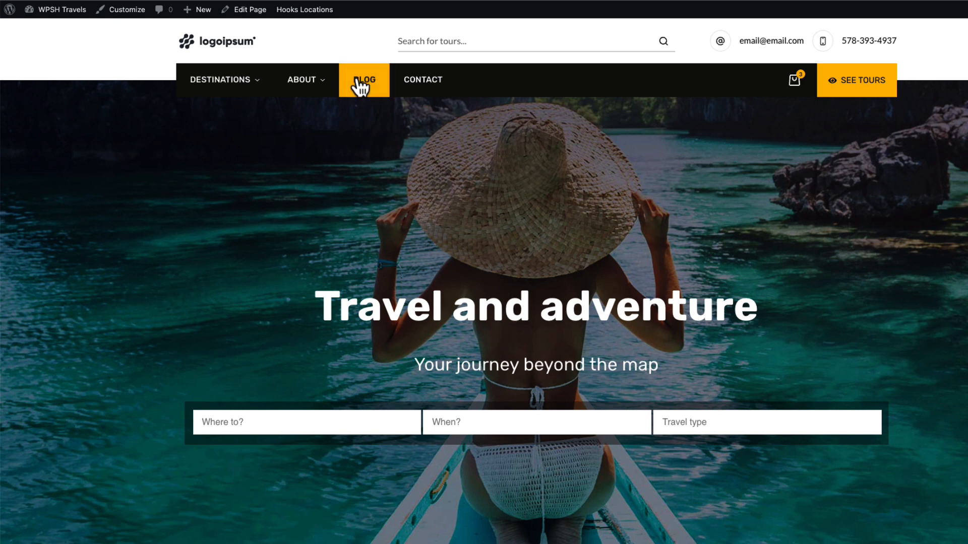
pyautogui.click(248, 11)
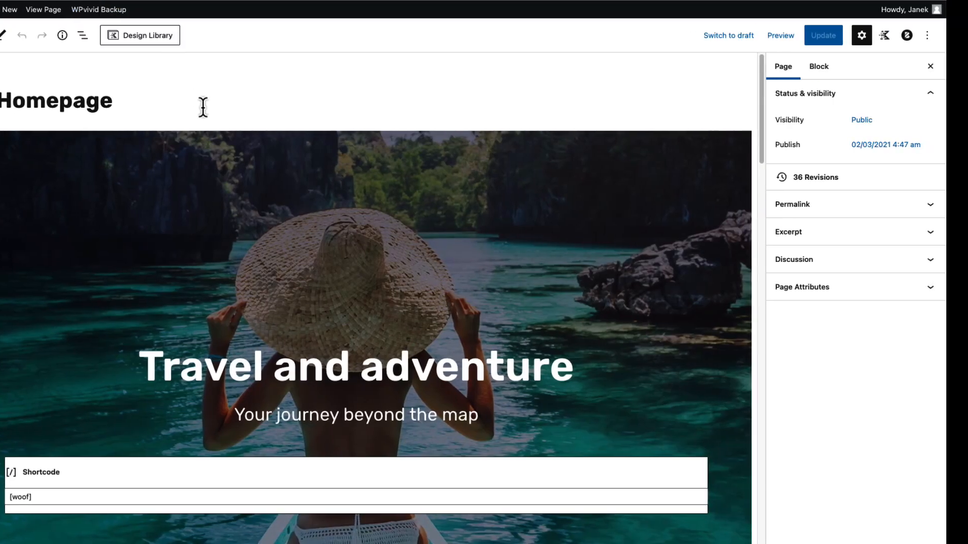
pyautogui.click(175, 147)
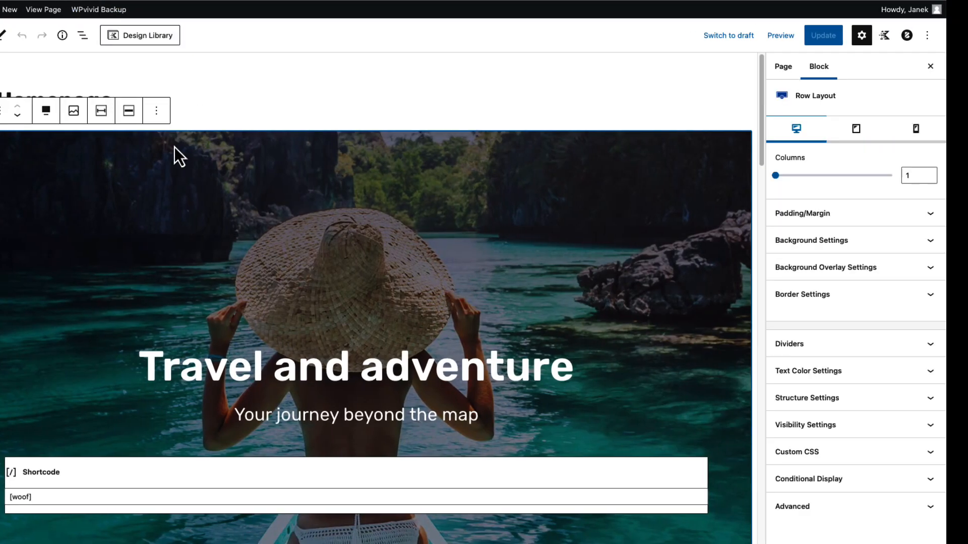
pyautogui.click(896, 242)
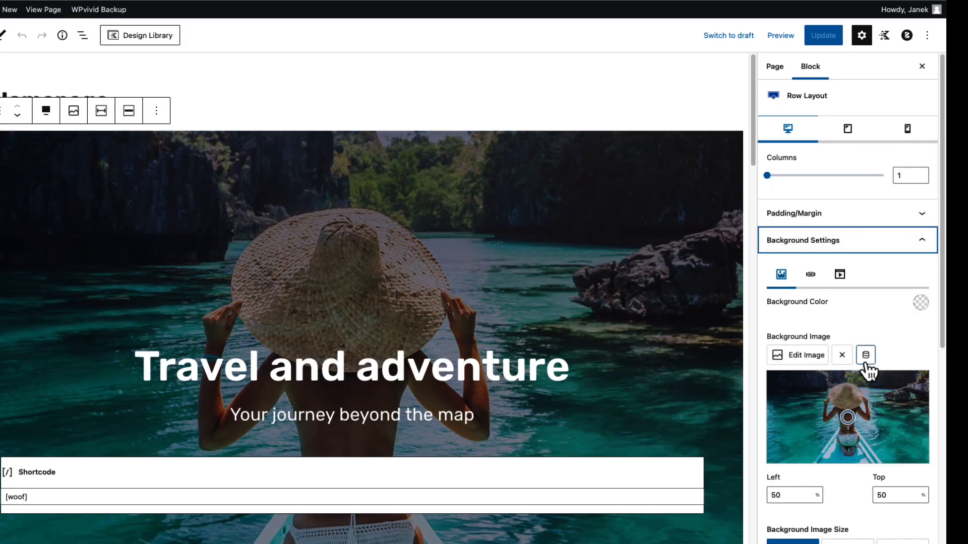
# Inspect the block settings of the hero's "Travel and adventure" heading and "Your journey beyond the map" subheading
pyautogui.click(456, 361)
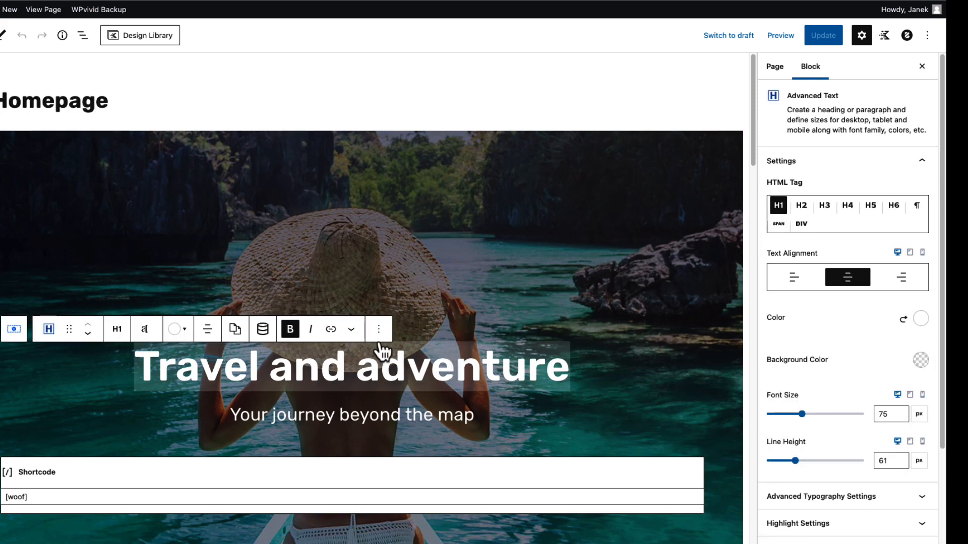
pyautogui.scroll(-1, 389, 337)
pyautogui.scroll(-4, 388, 336)
pyautogui.click(349, 165)
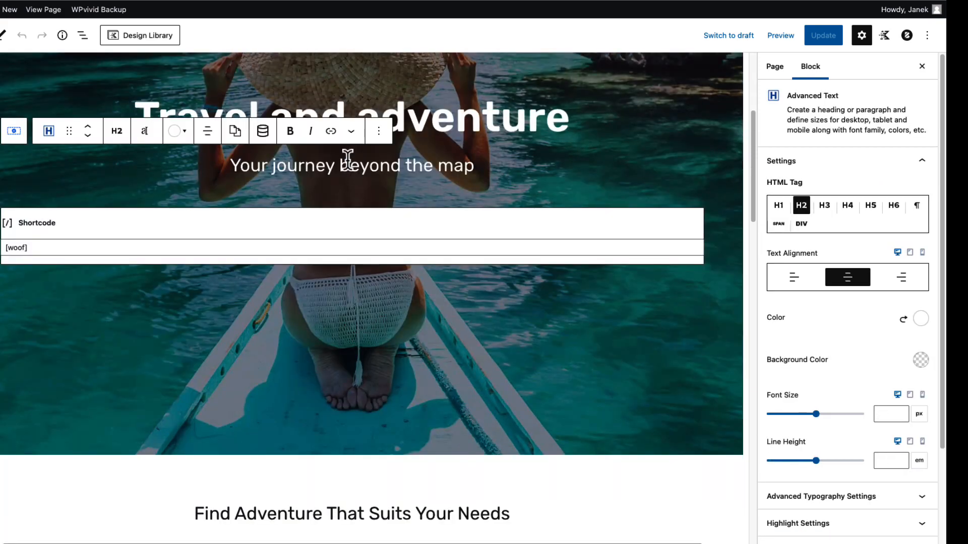
# Inspect the [woof] shortcode block in the hero and the [recent_products] shortcode block under "Find Adventure That Suits Your Needs"
pyautogui.click(120, 223)
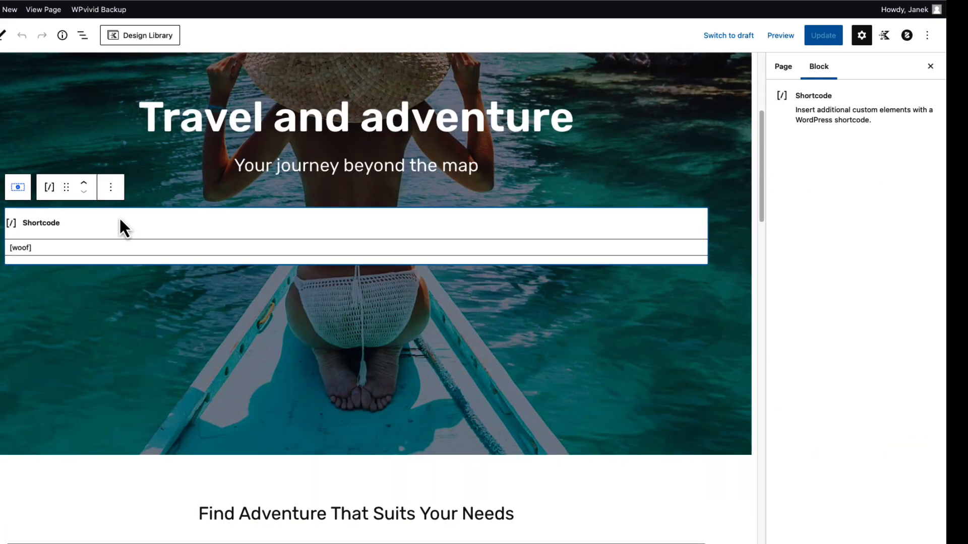
pyautogui.click(35, 248)
pyautogui.moveTo(36, 249); pyautogui.dragTo(8, 249)
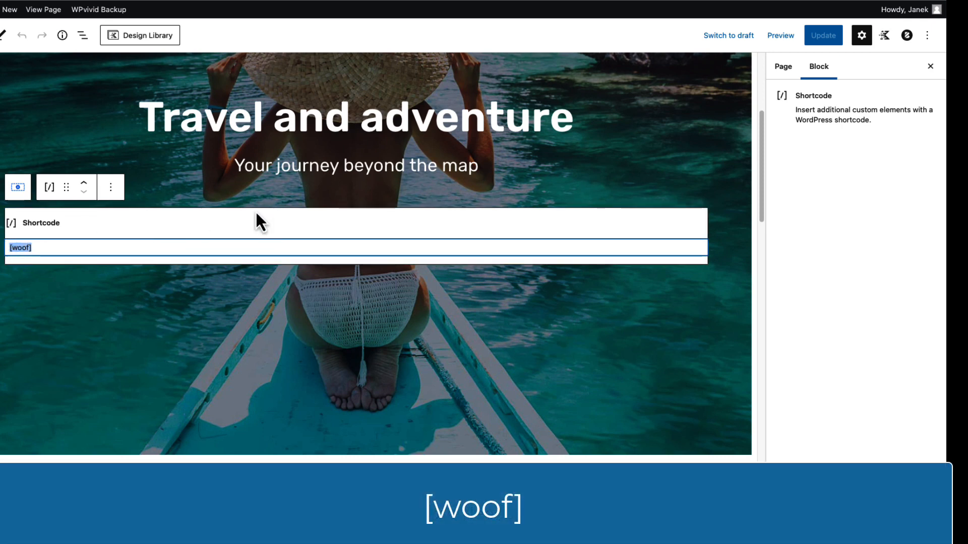
pyautogui.scroll(-6, 276, 238)
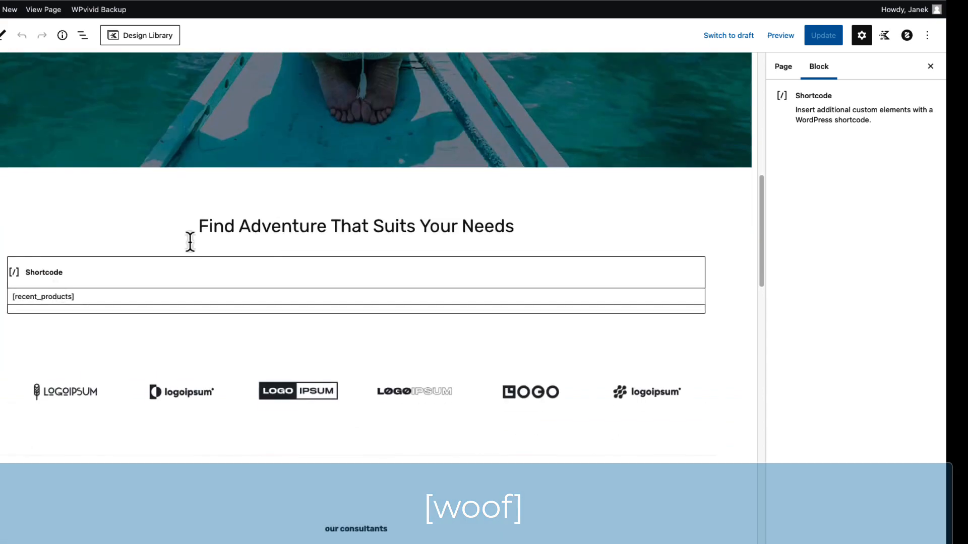
pyautogui.click(87, 295)
pyautogui.moveTo(96, 295); pyautogui.dragTo(12, 297)
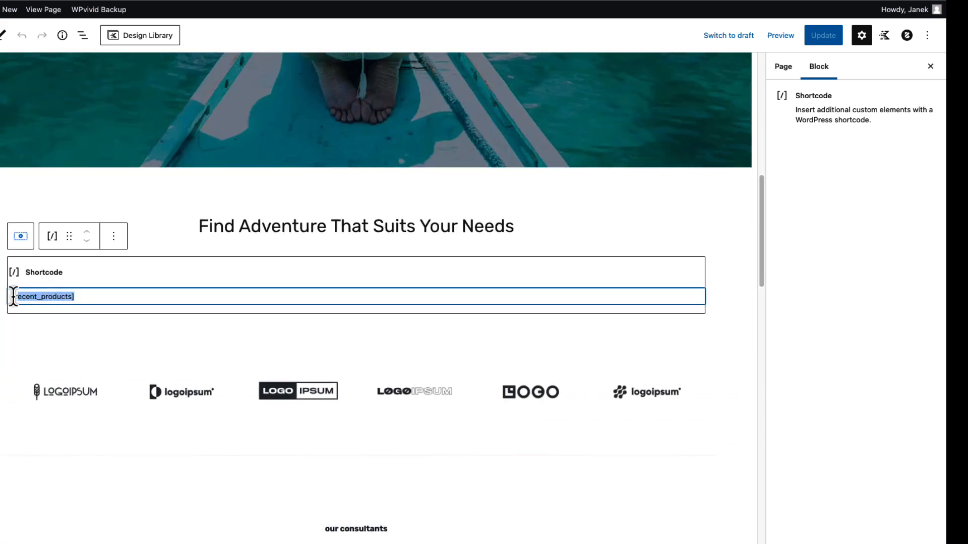
pyautogui.scroll(-2, 252, 293)
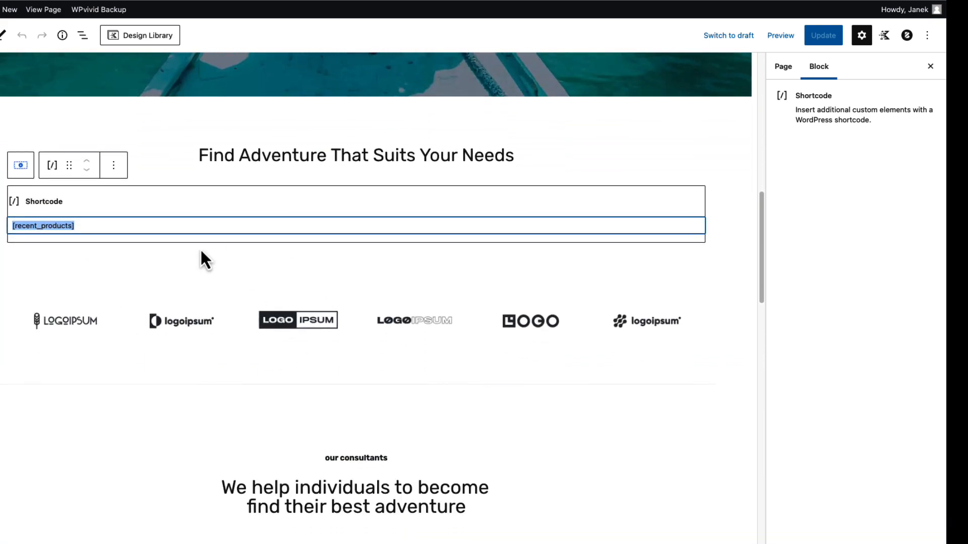
# View the live homepage, check the hero filter's Where to? choices, and filter the tours by December under When?
pyautogui.click(44, 9)
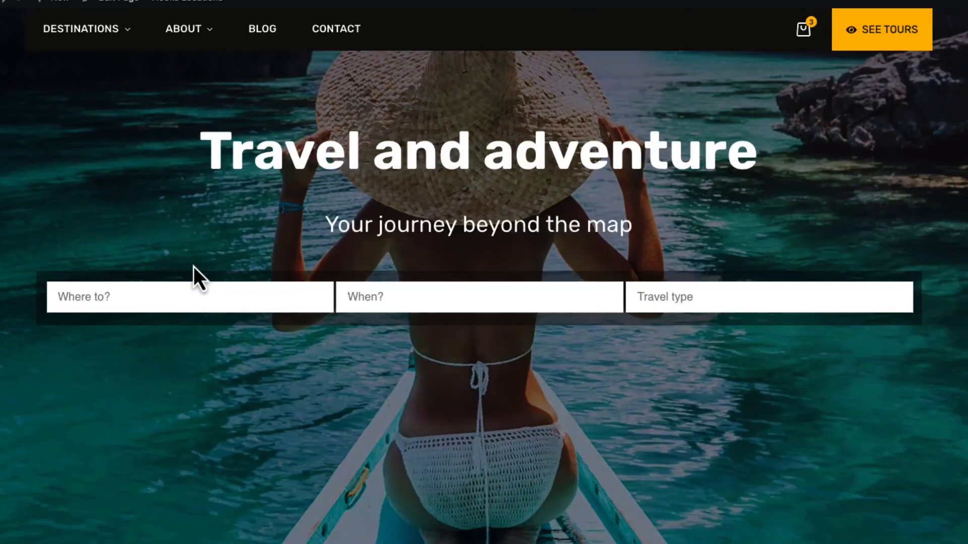
pyautogui.scroll(-1, 194, 272)
pyautogui.click(132, 262)
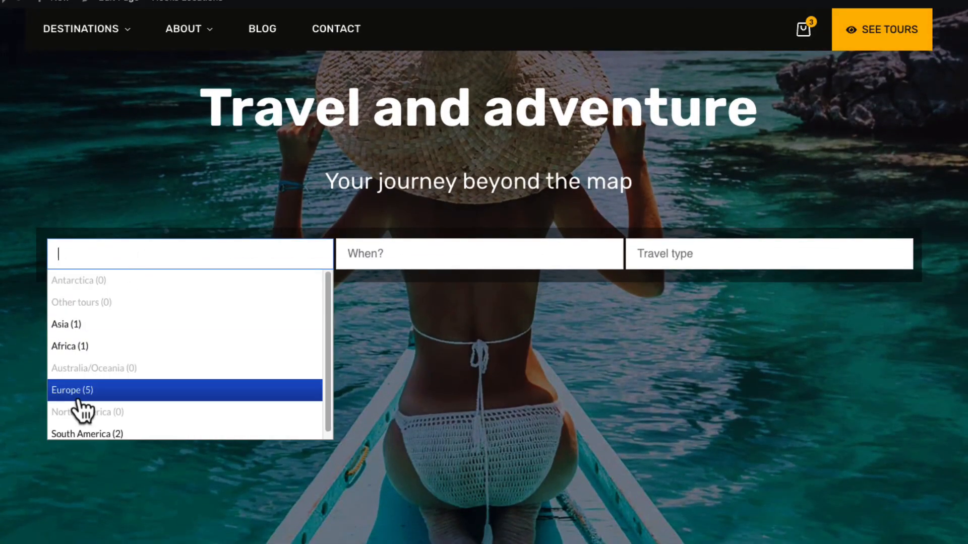
pyautogui.click(432, 252)
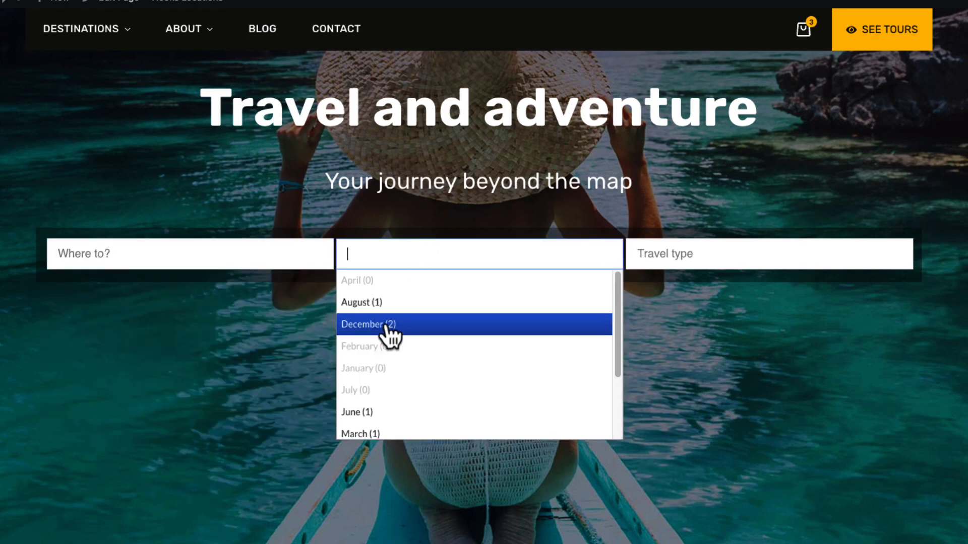
pyautogui.click(386, 327)
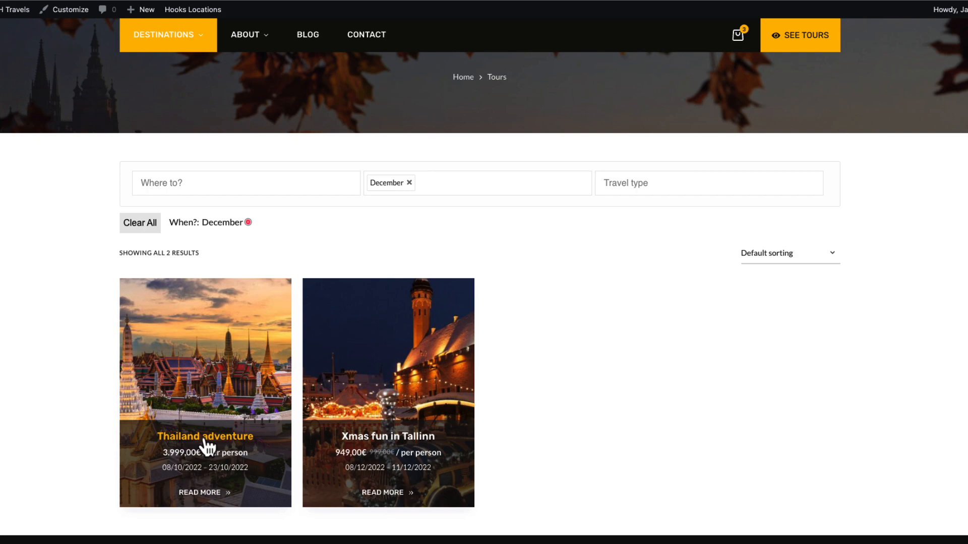
# Open the Thailand adventure tour from the filtered results, look through its information section, and return to the homepage
pyautogui.click(205, 439)
pyautogui.scroll(-5, 238, 337)
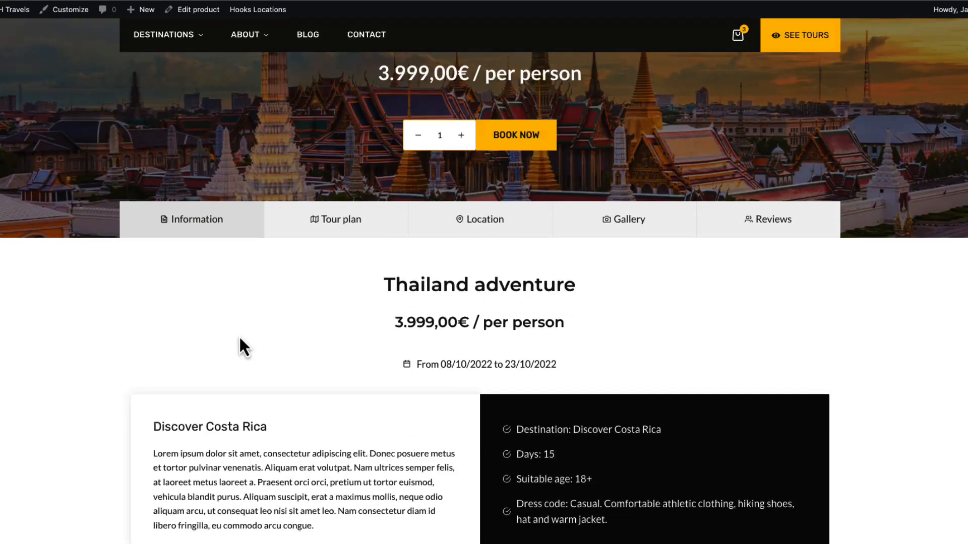
pyautogui.scroll(-5, 239, 336)
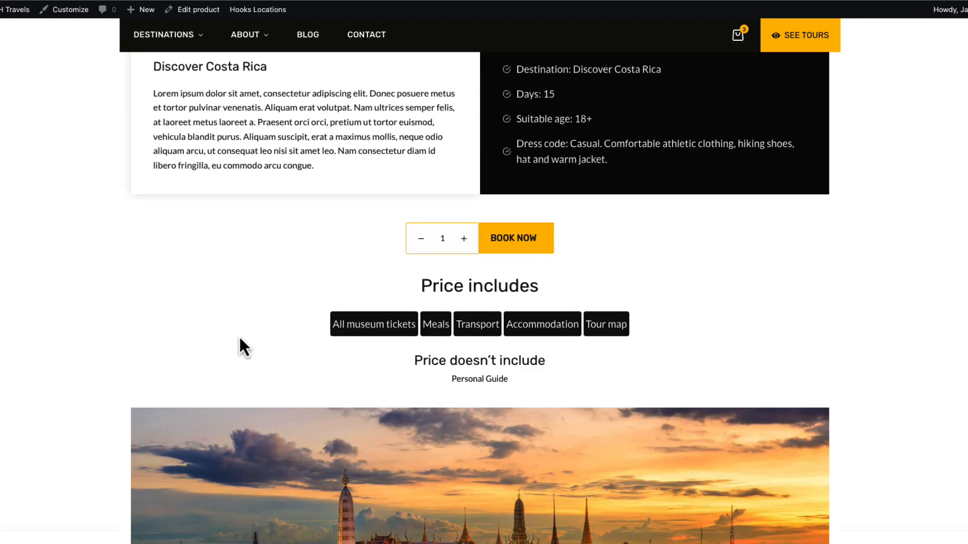
pyautogui.scroll(-5, 235, 327)
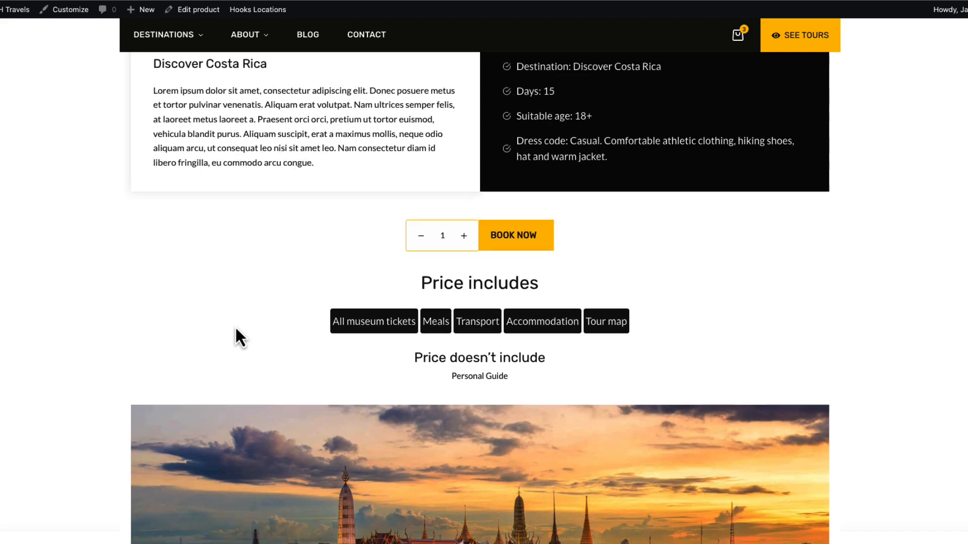
pyautogui.scroll(15, 235, 328)
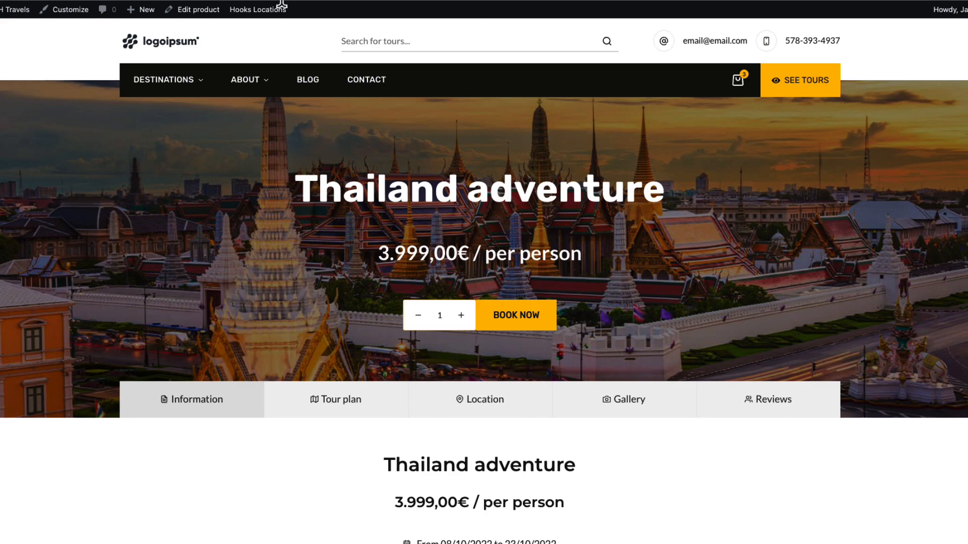
pyautogui.click(161, 46)
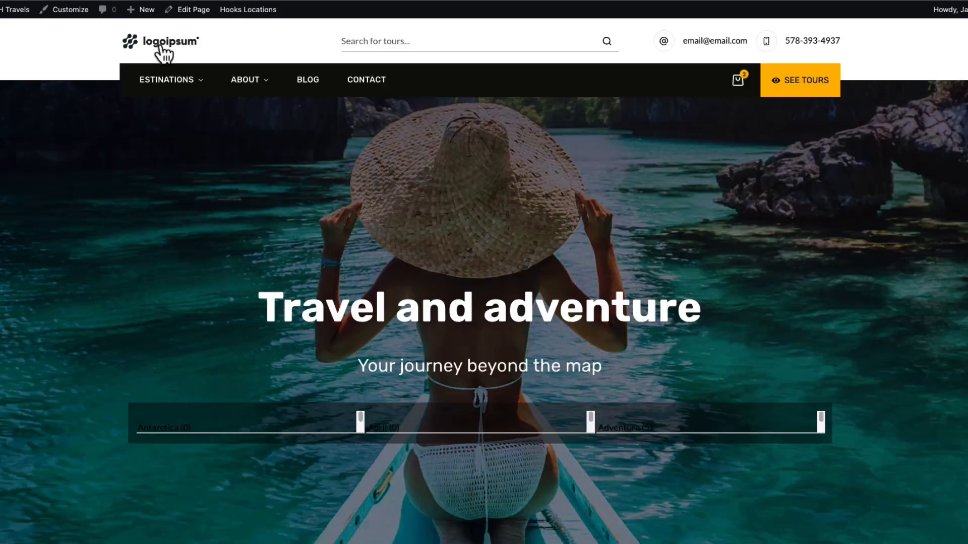